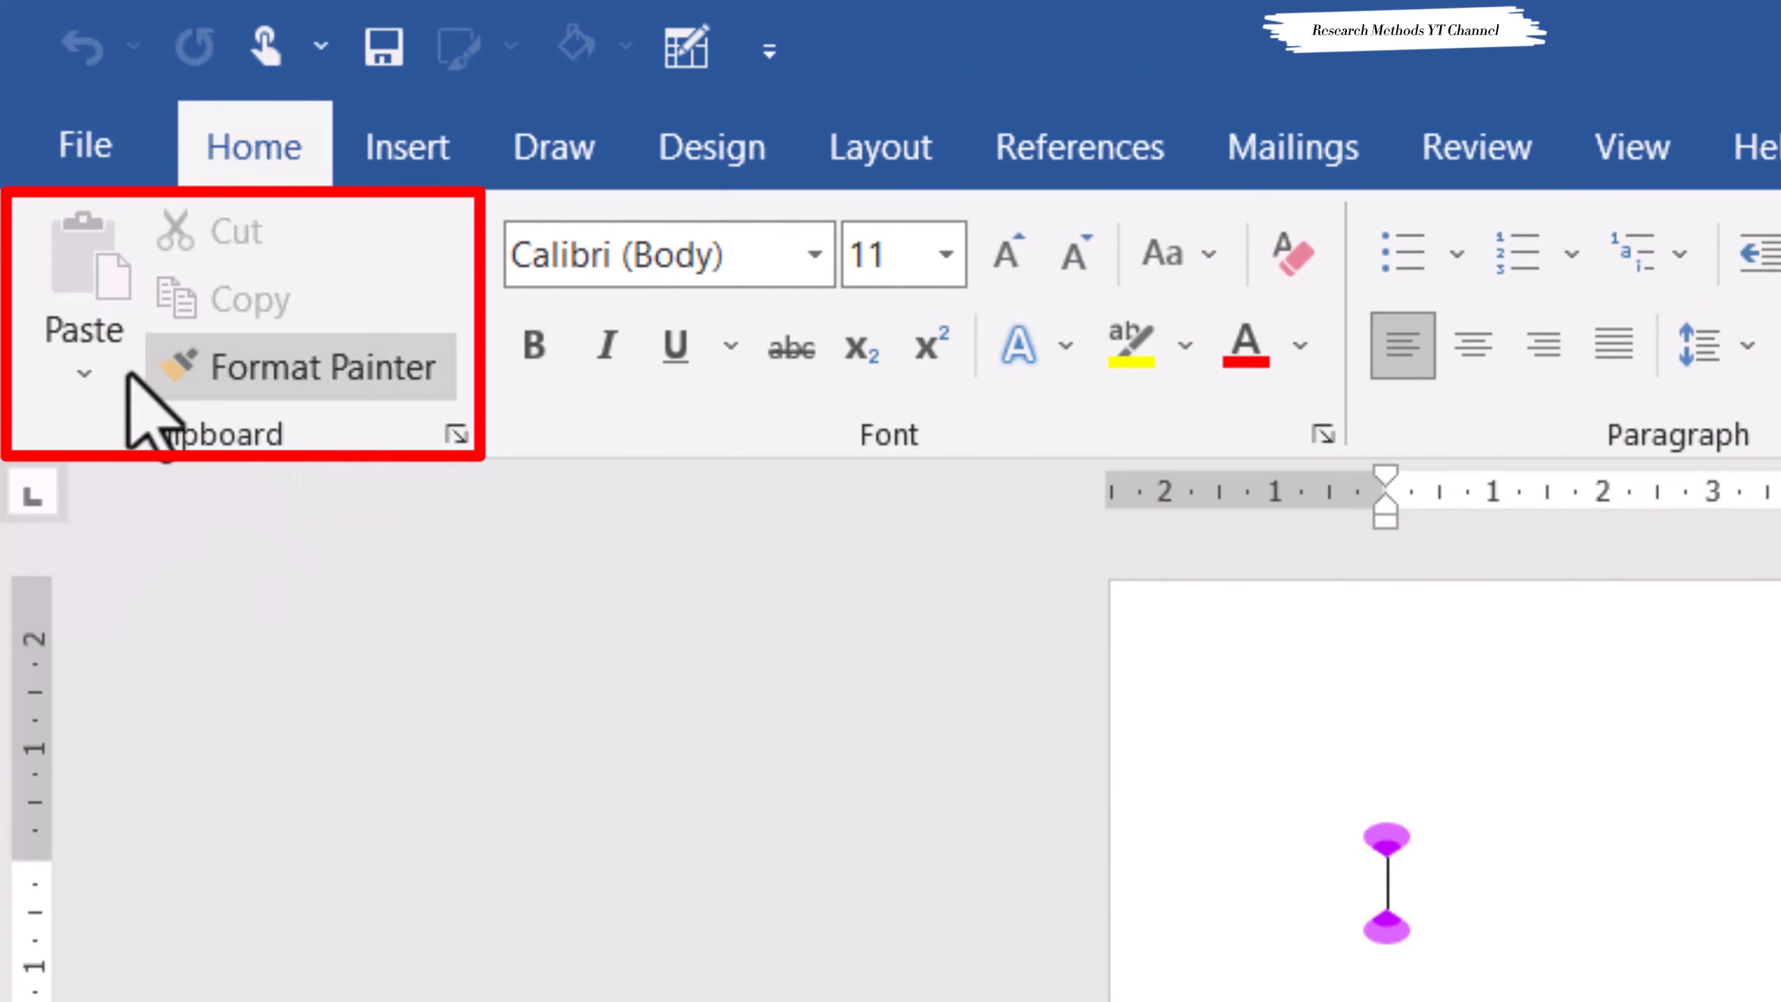
left_click(95, 378)
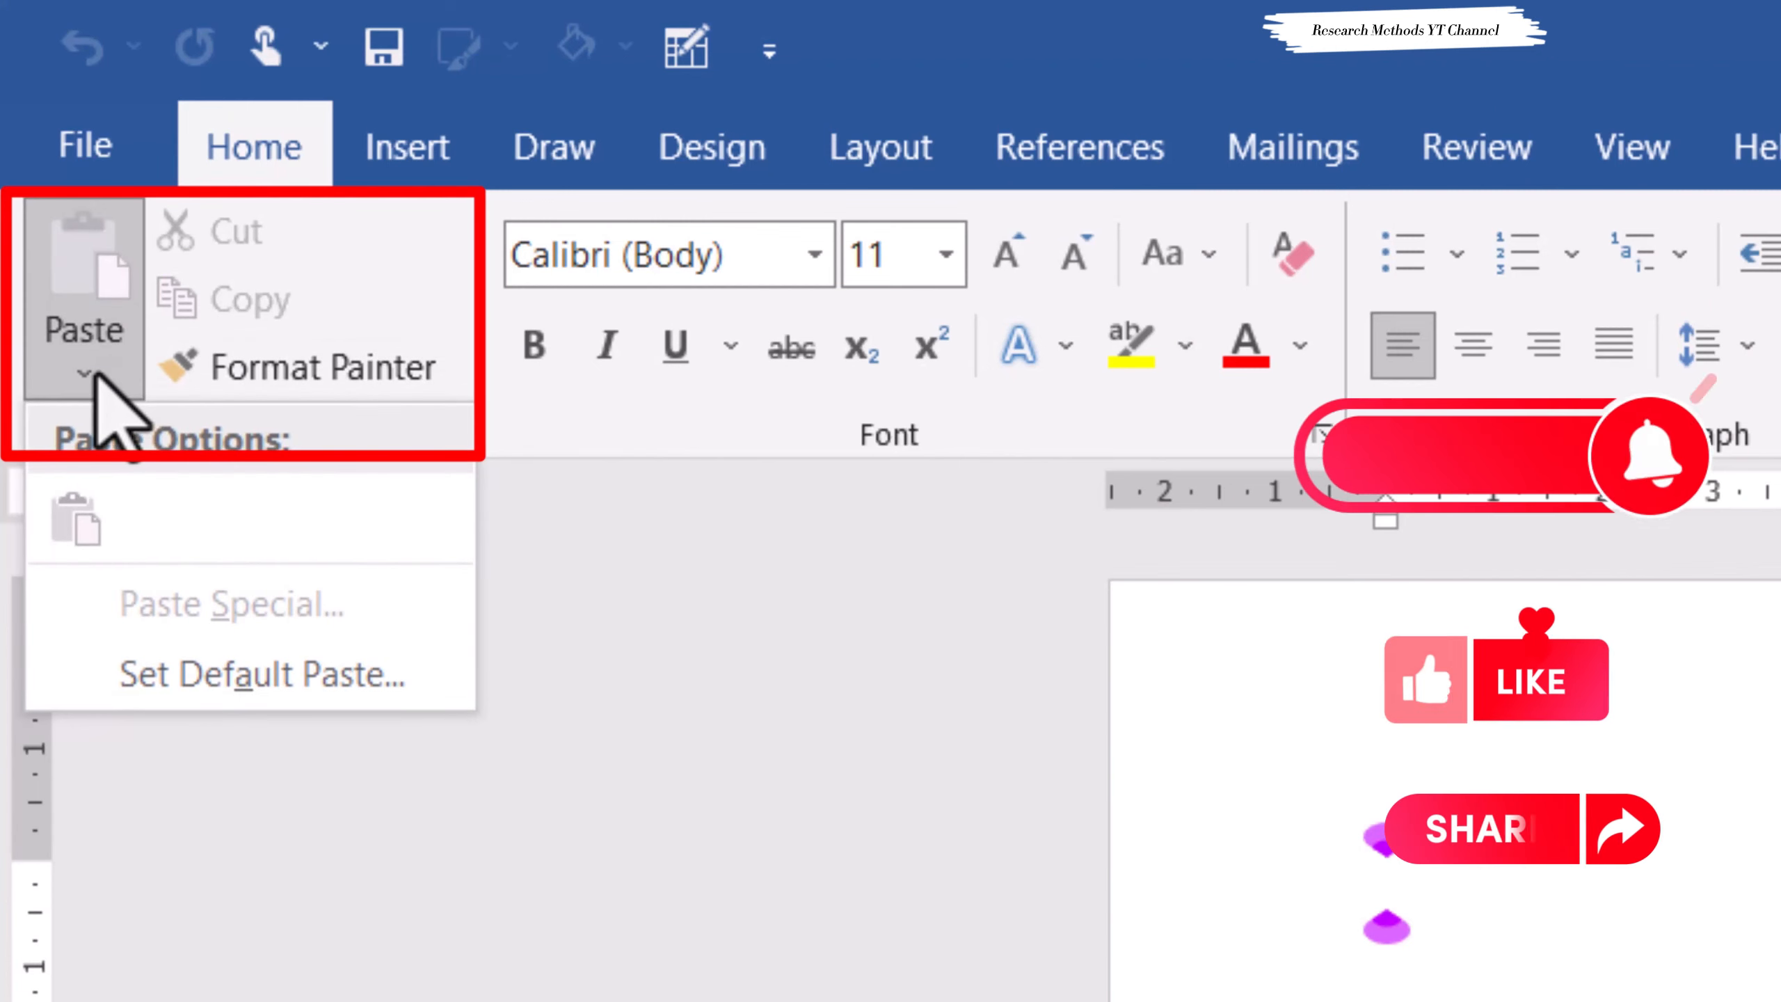
left_click(373, 240)
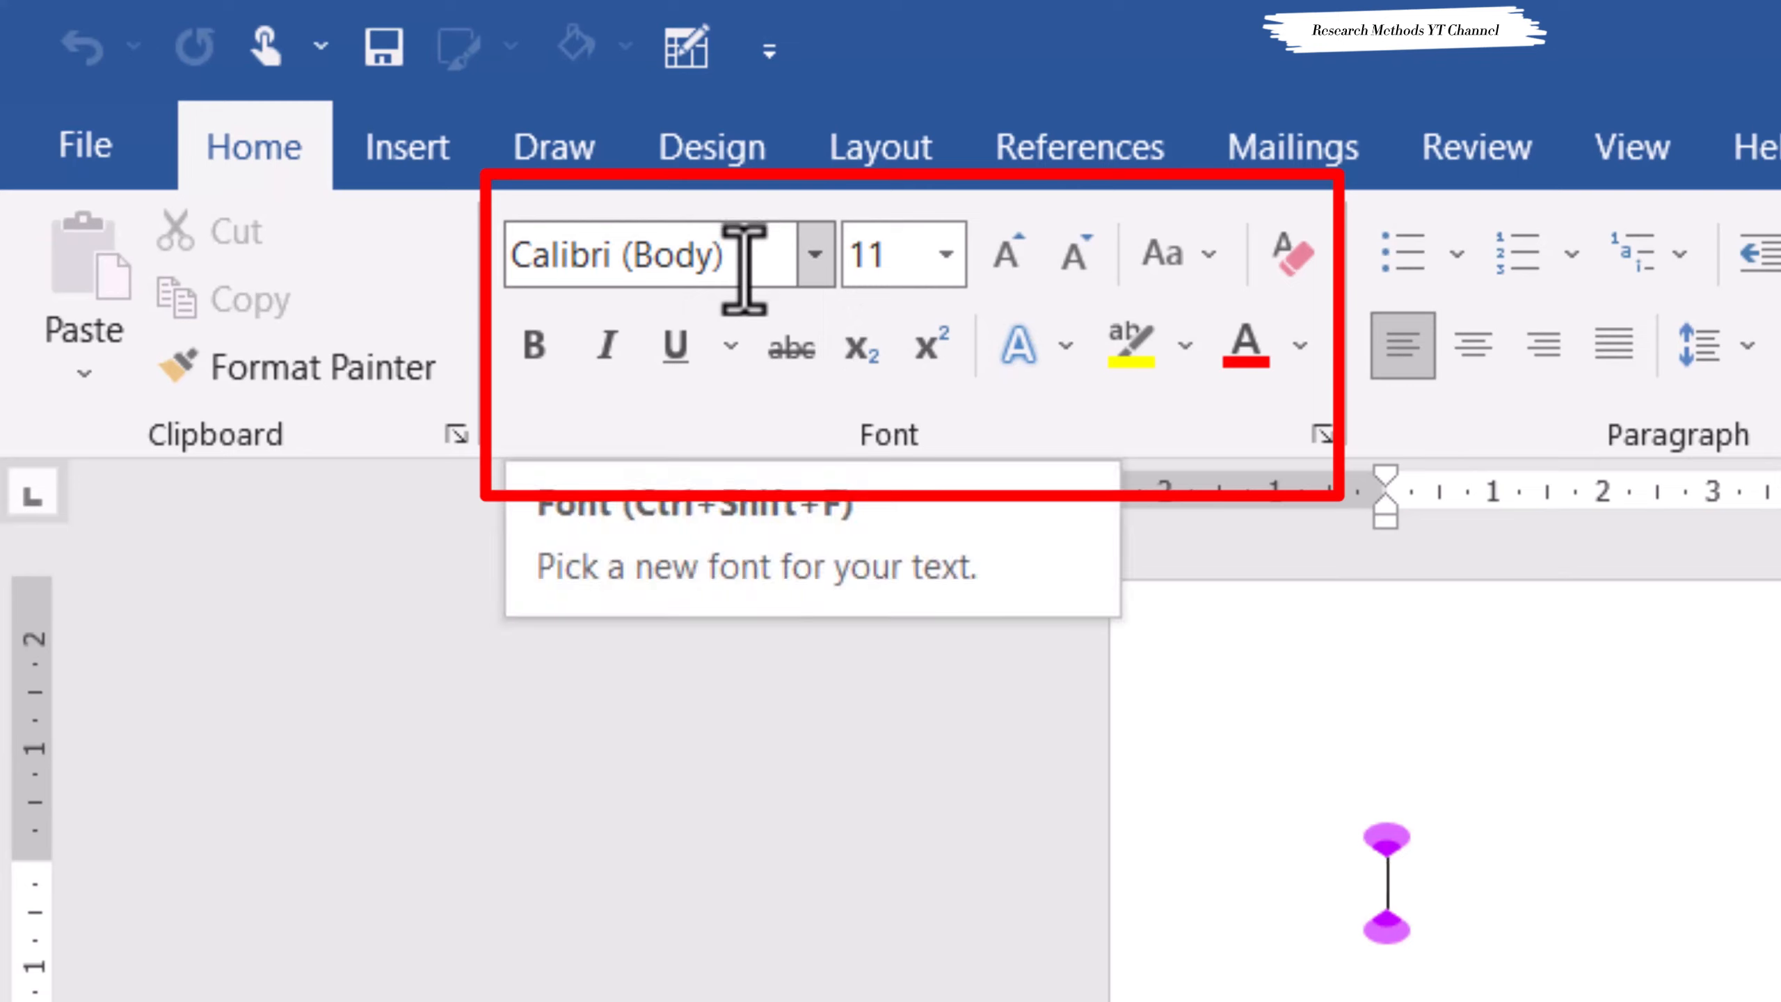
mouse_move(742, 270)
left_mouse_down()
mouse_move(573, 246)
mouse_move(764, 274)
left_mouse_up()
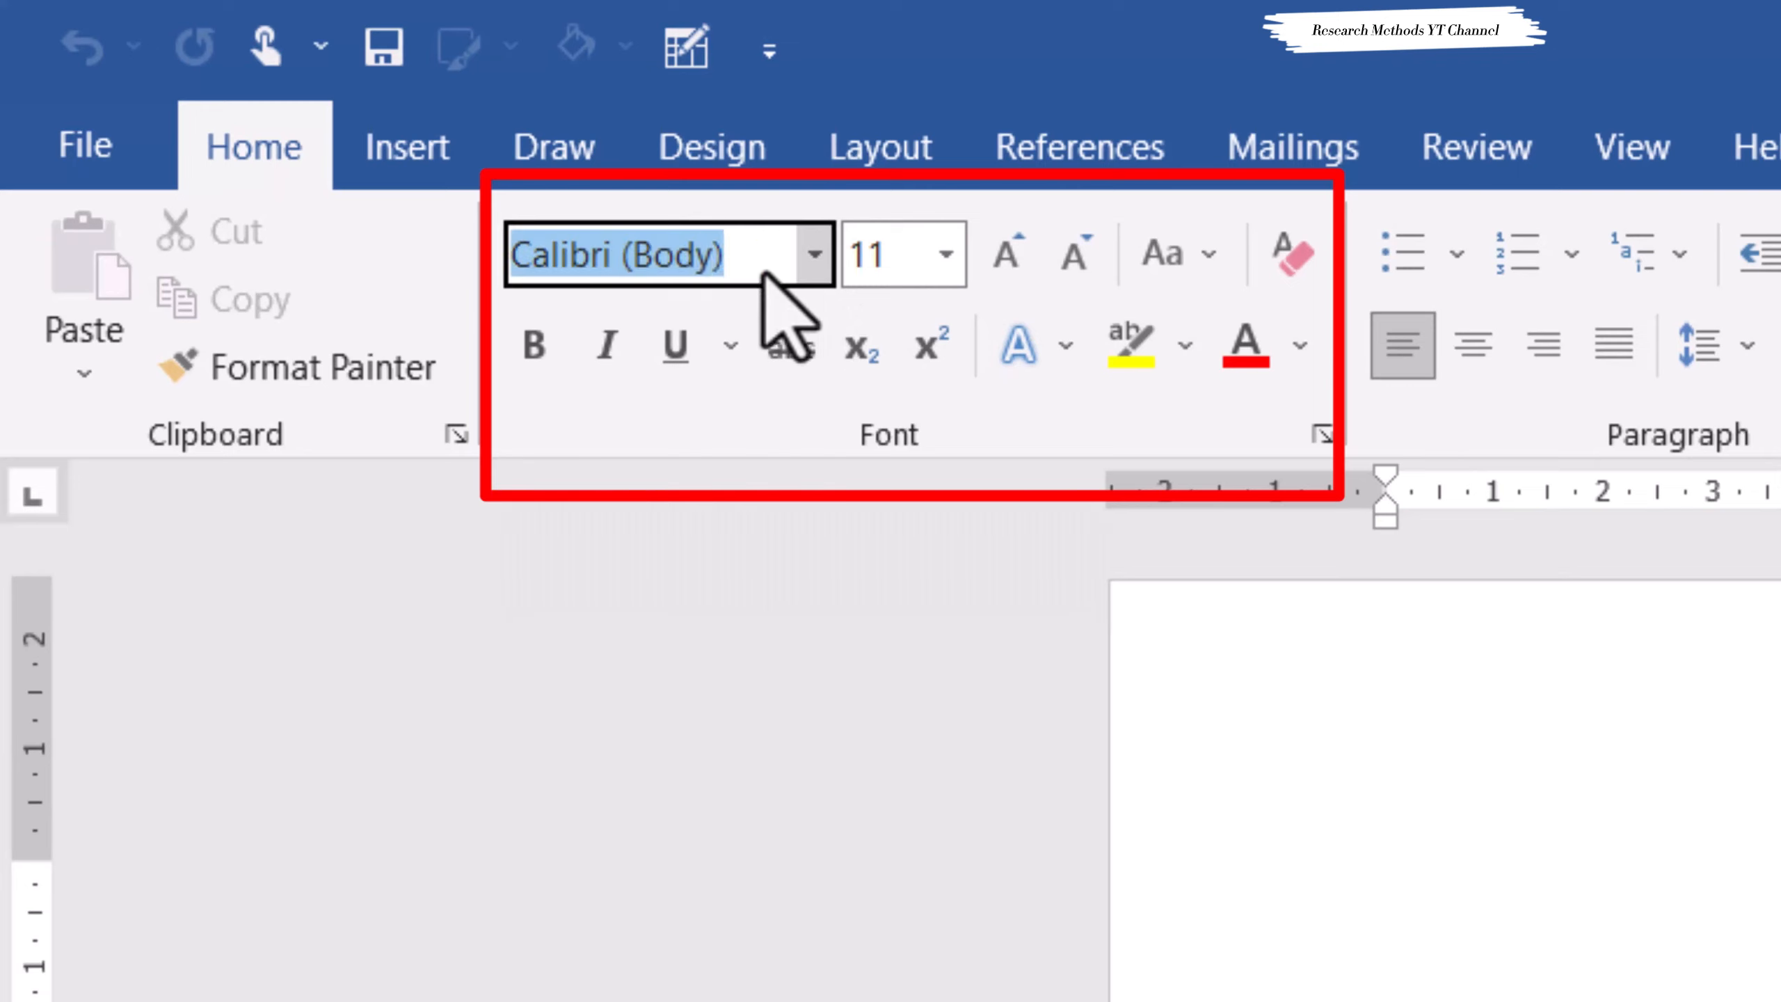
left_click(595, 419)
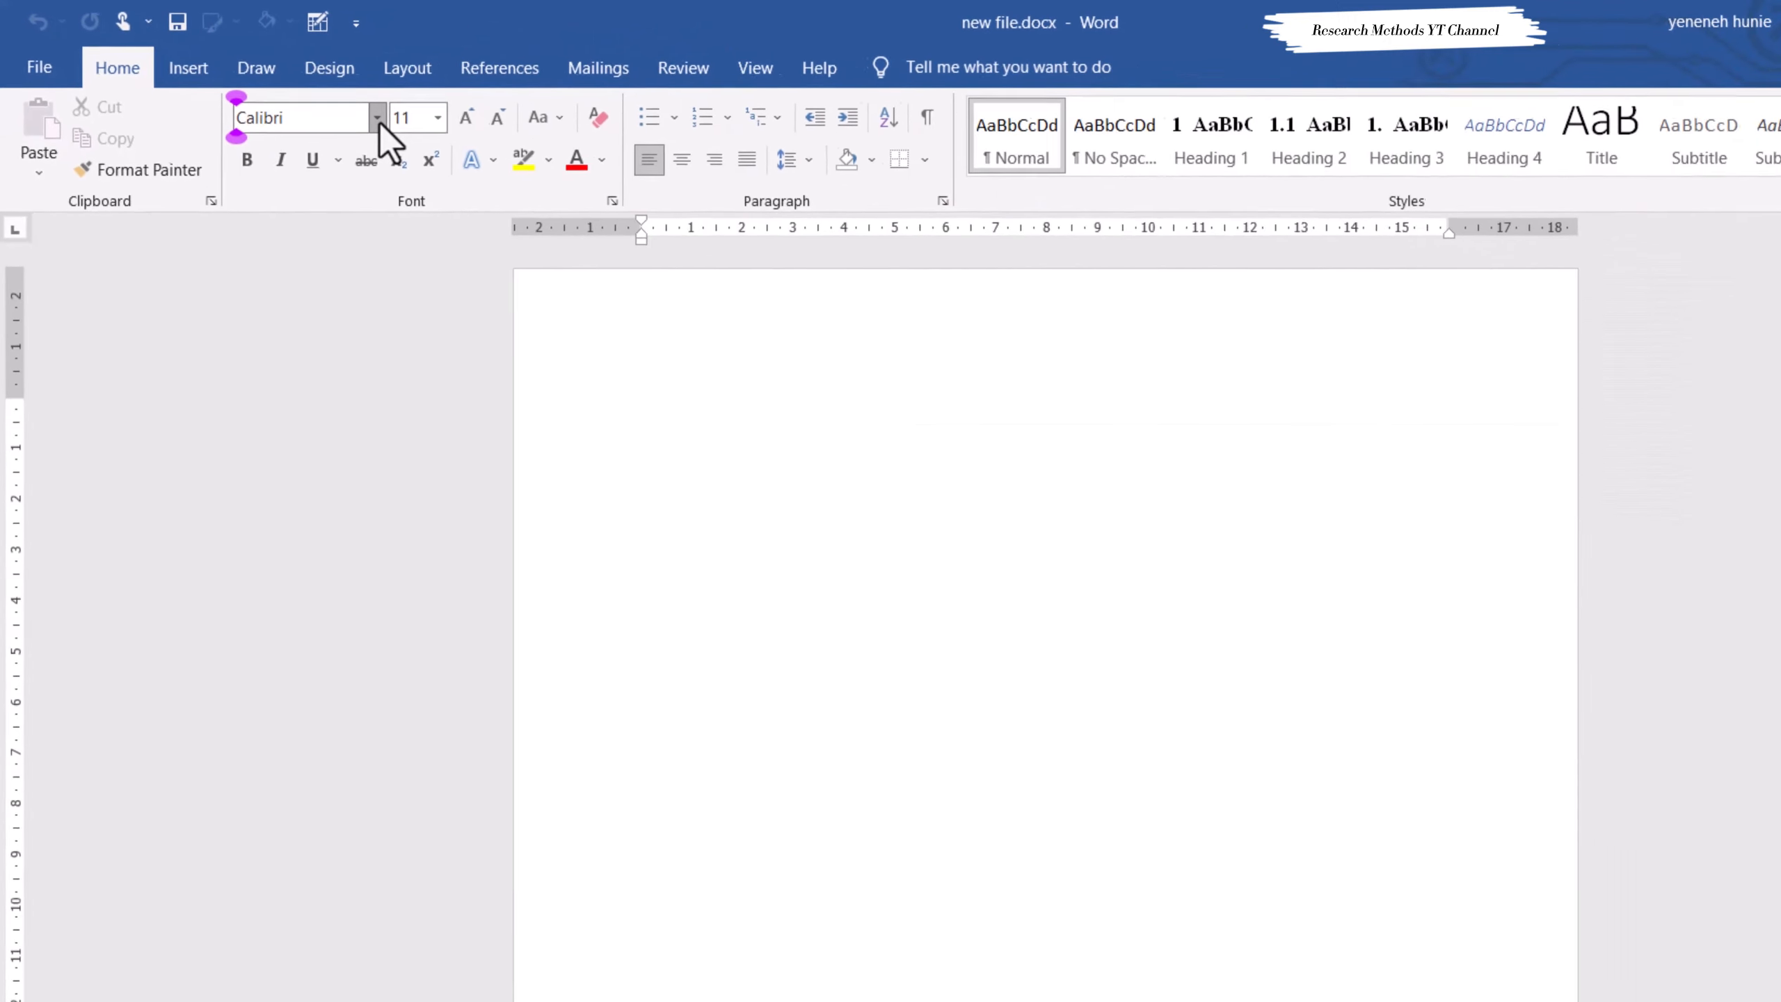
- Browse the list of available fonts, from the theme and recently used fonts through the full alphabetical list
left_click(377, 118)
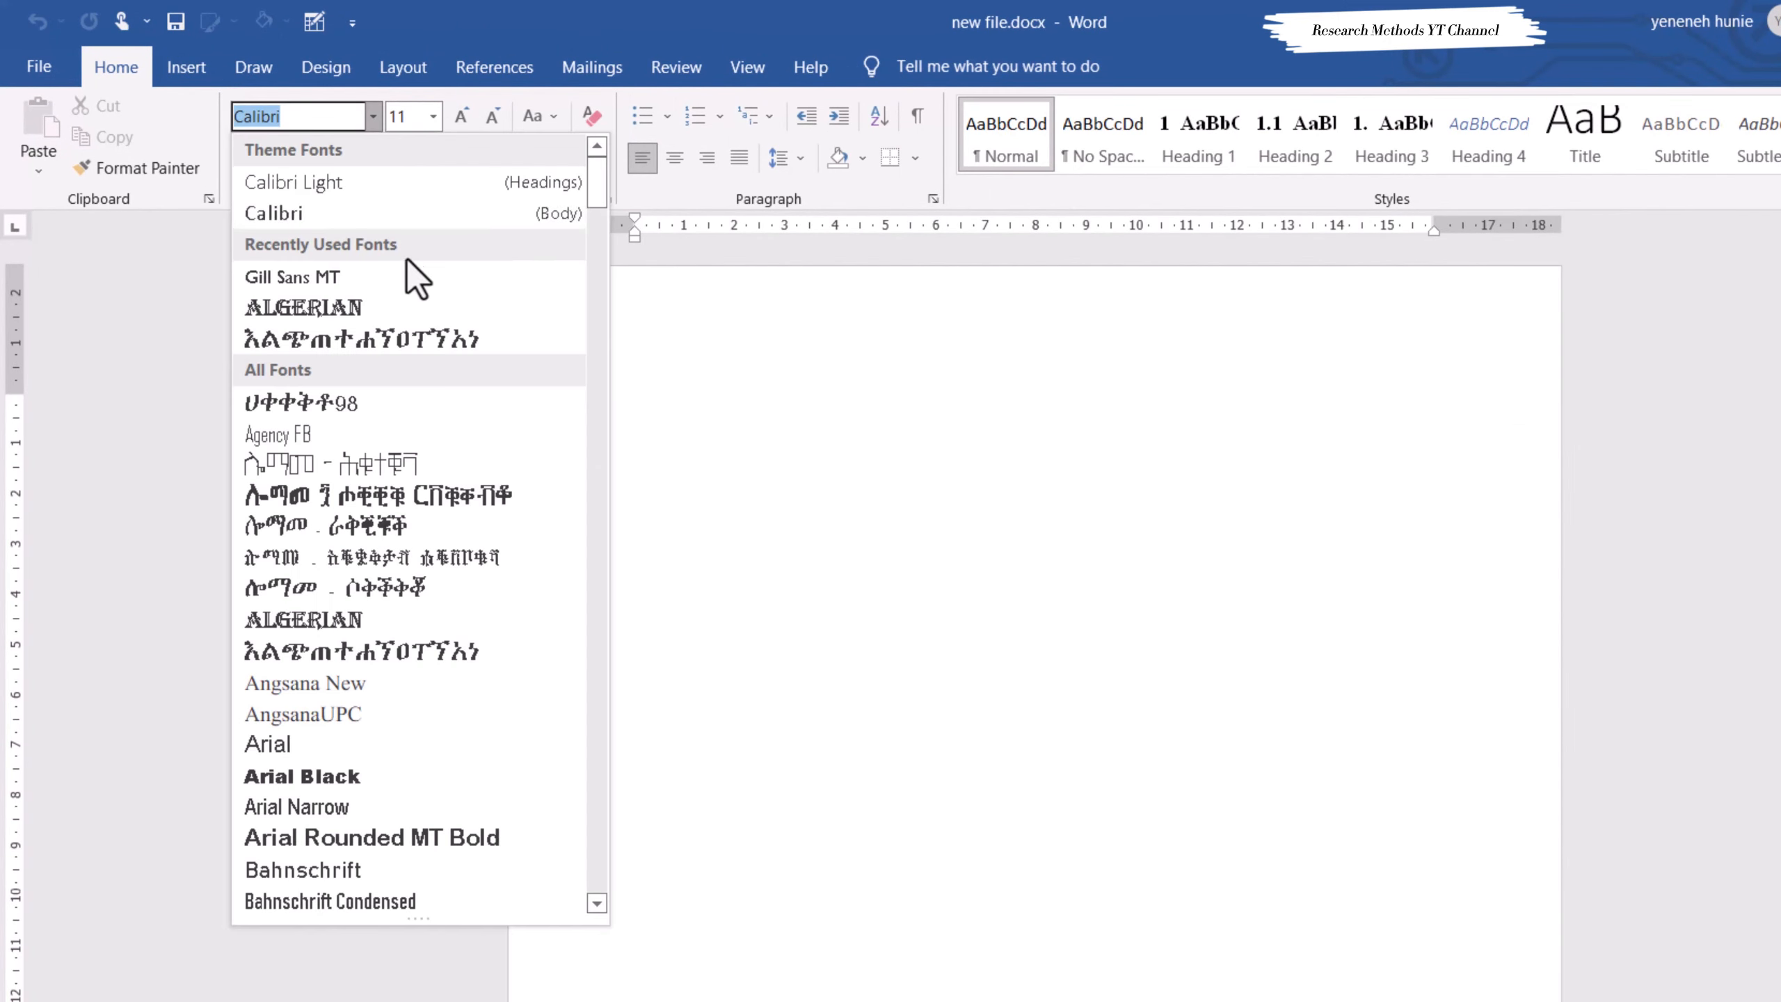
left_click(369, 116)
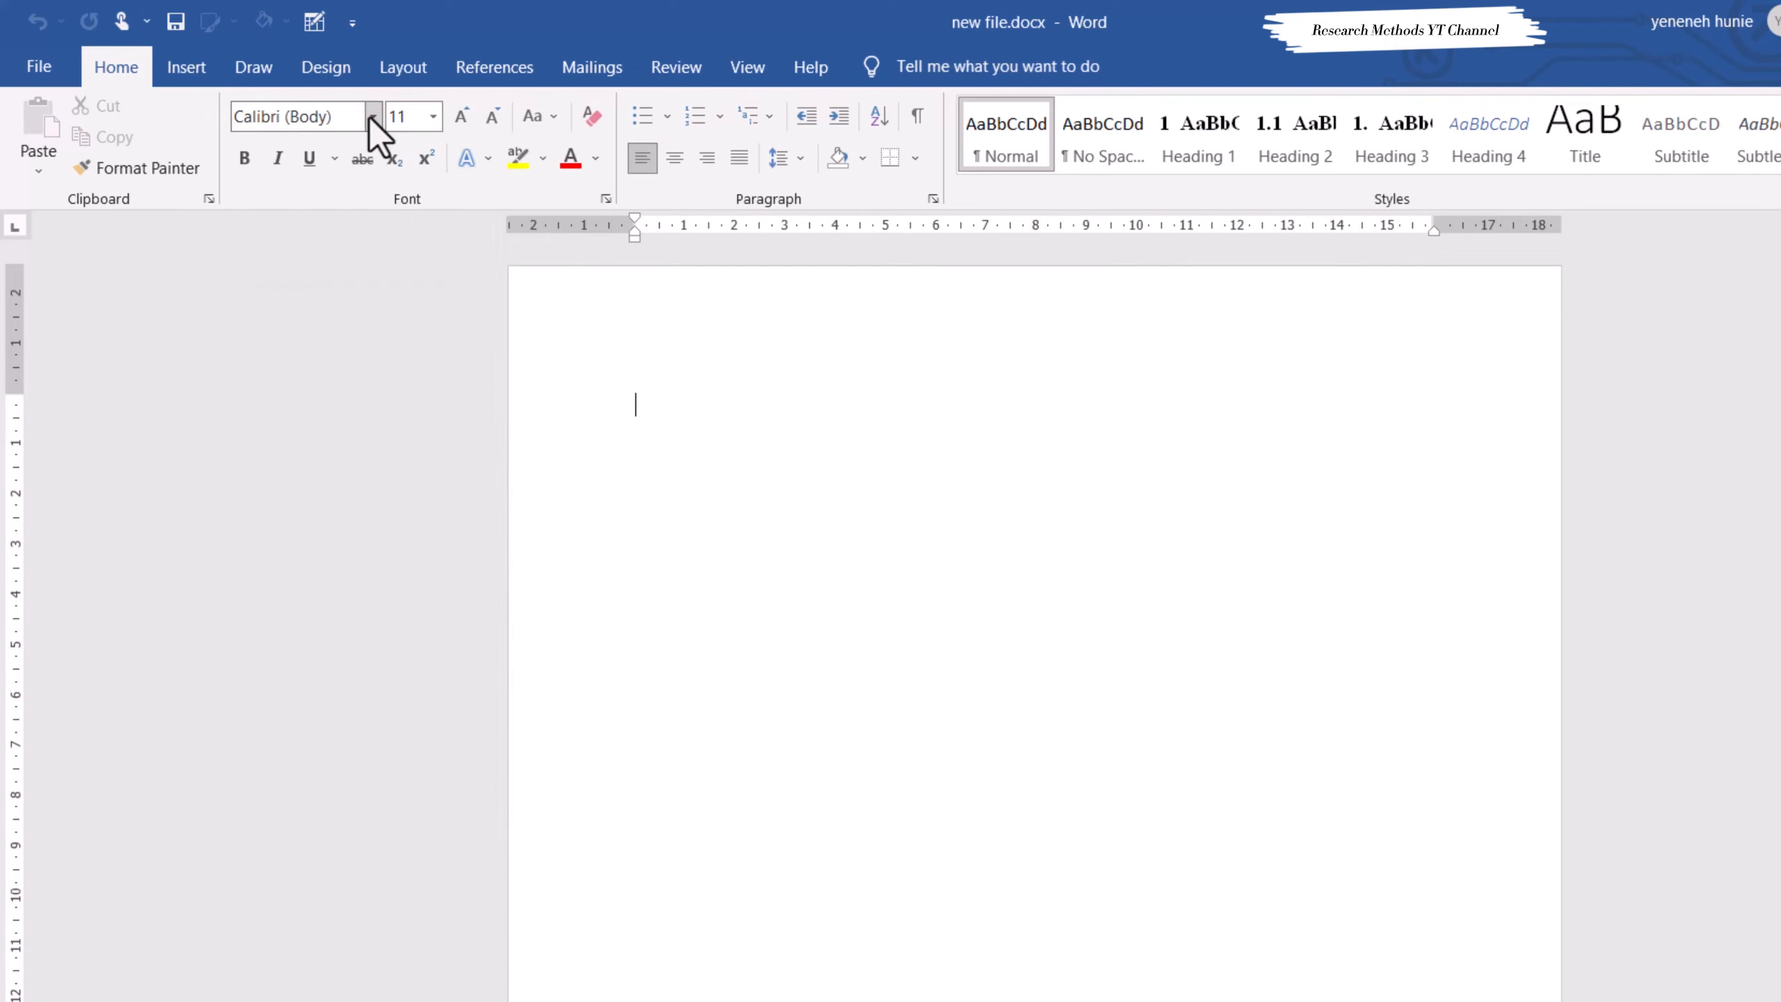
left_click(369, 116)
left_click(369, 116)
left_click(371, 116)
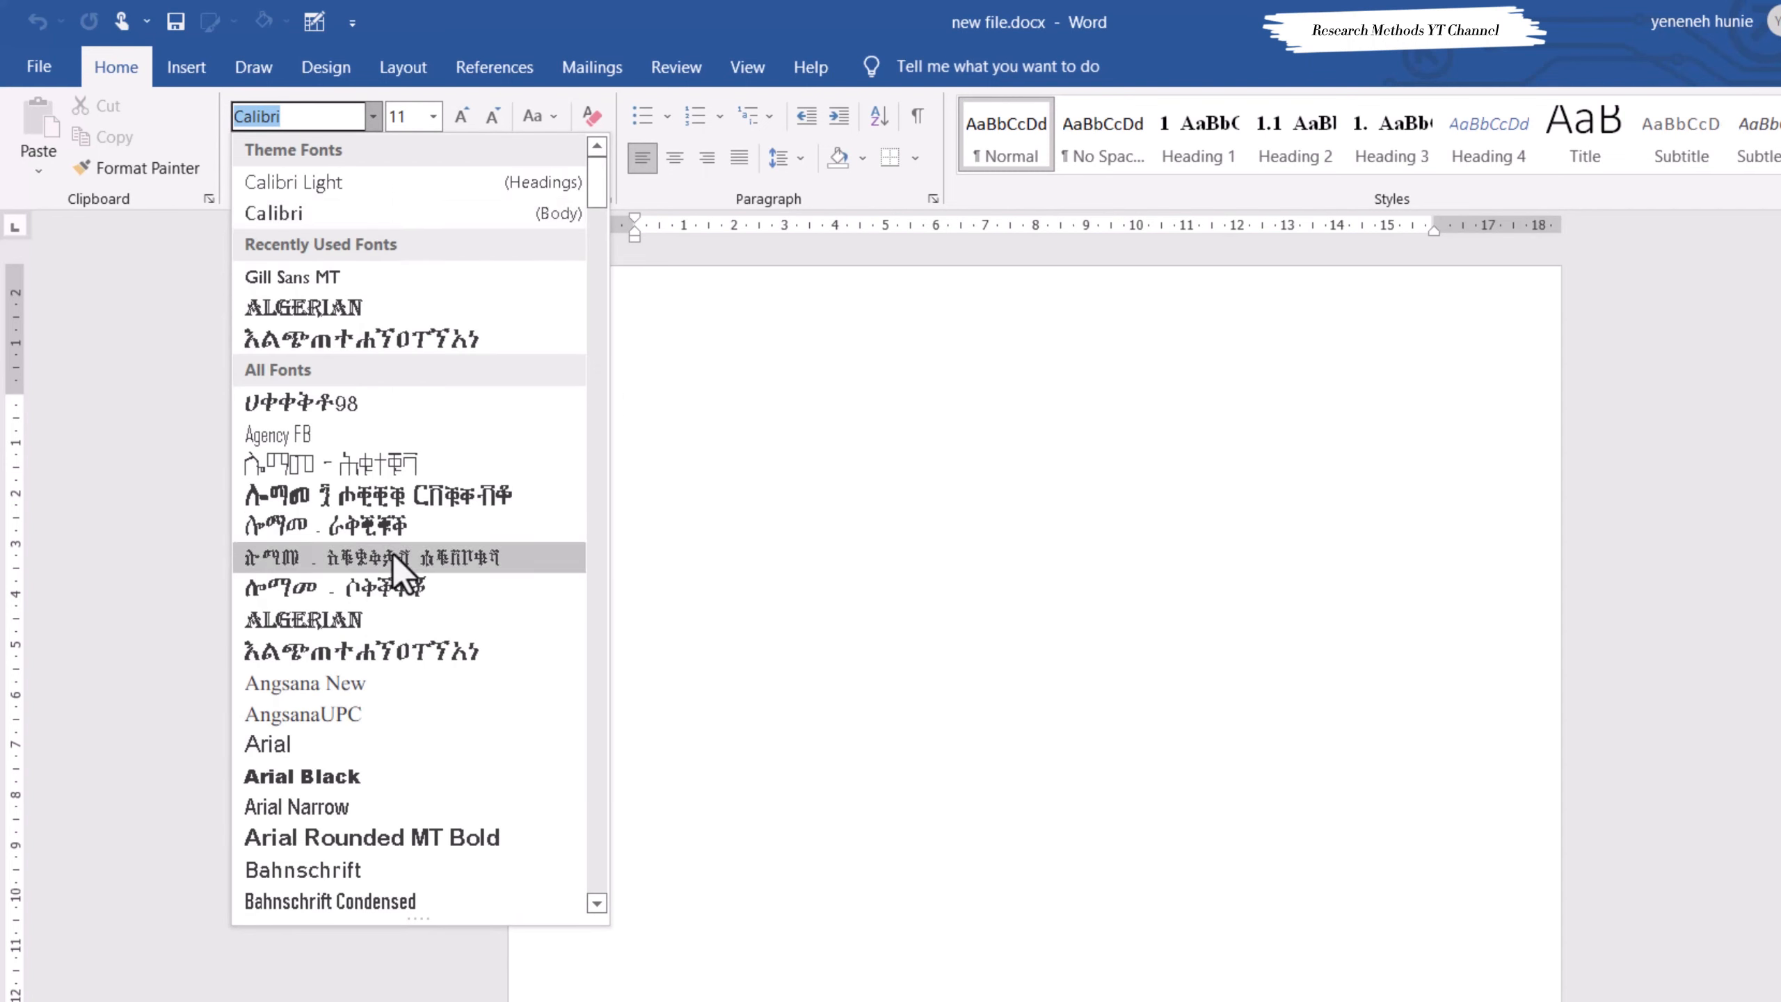
scroll(392, 552, "down", 15)
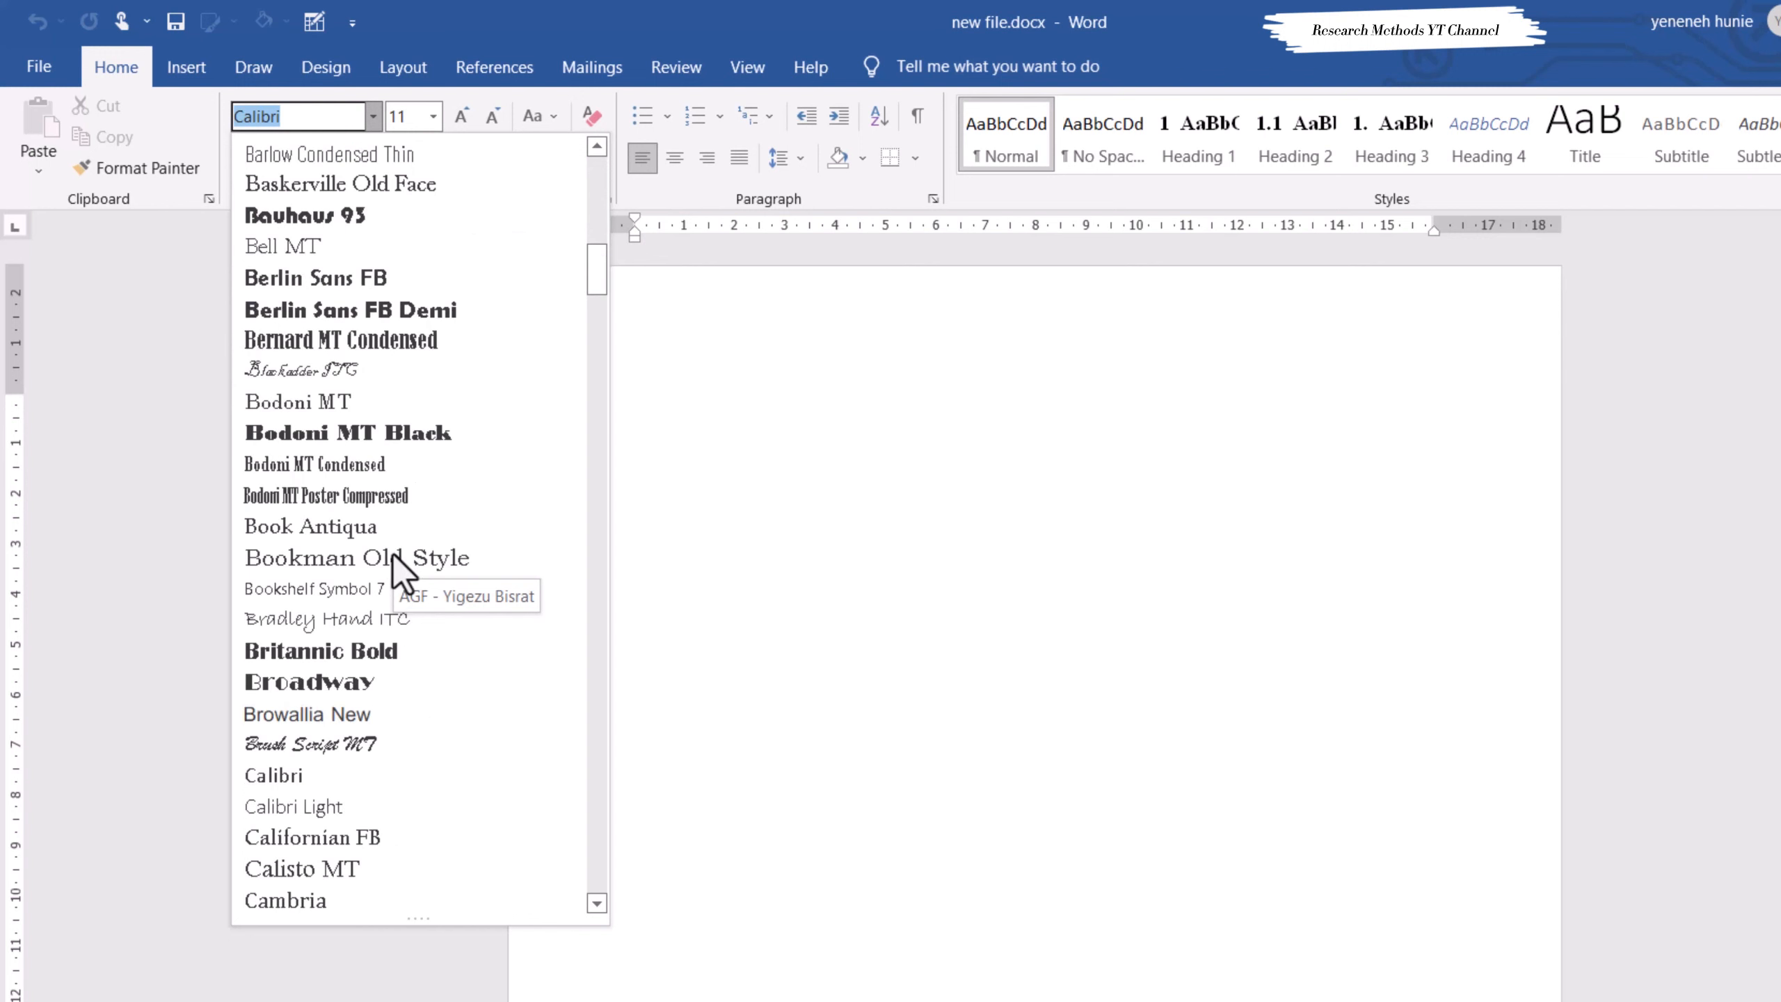
scroll(400, 568, "down", 20)
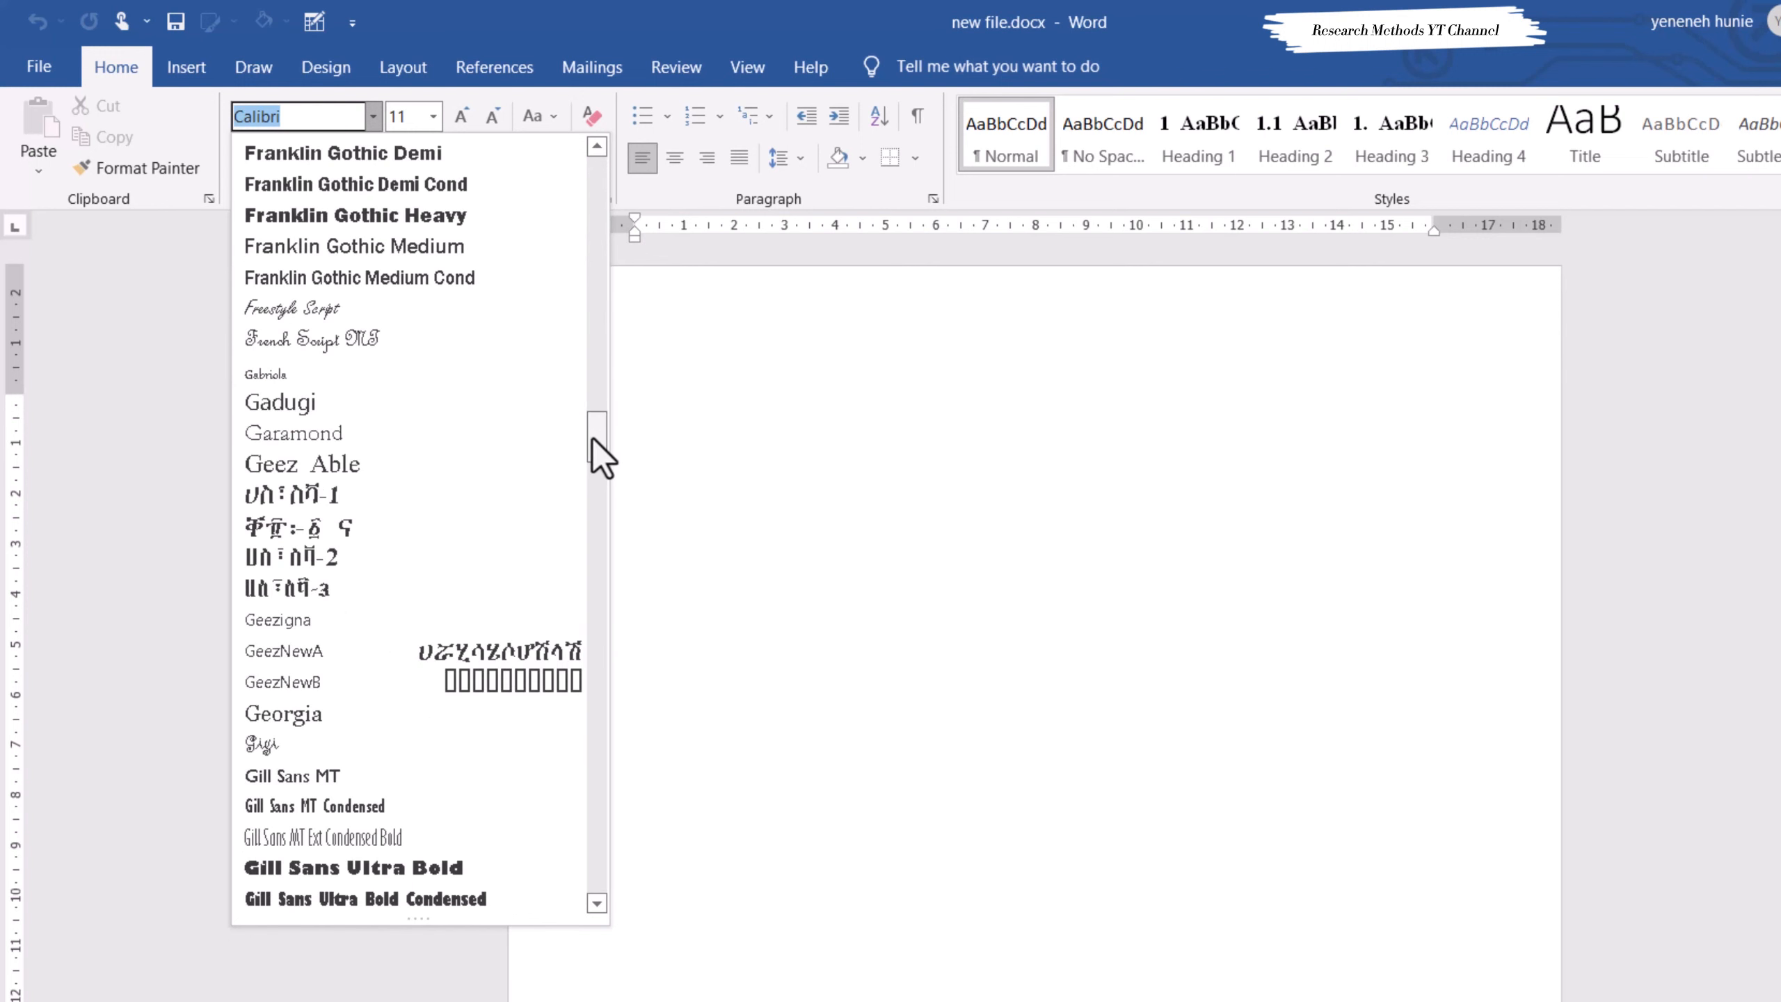
left_click_drag(593, 438, 595, 163)
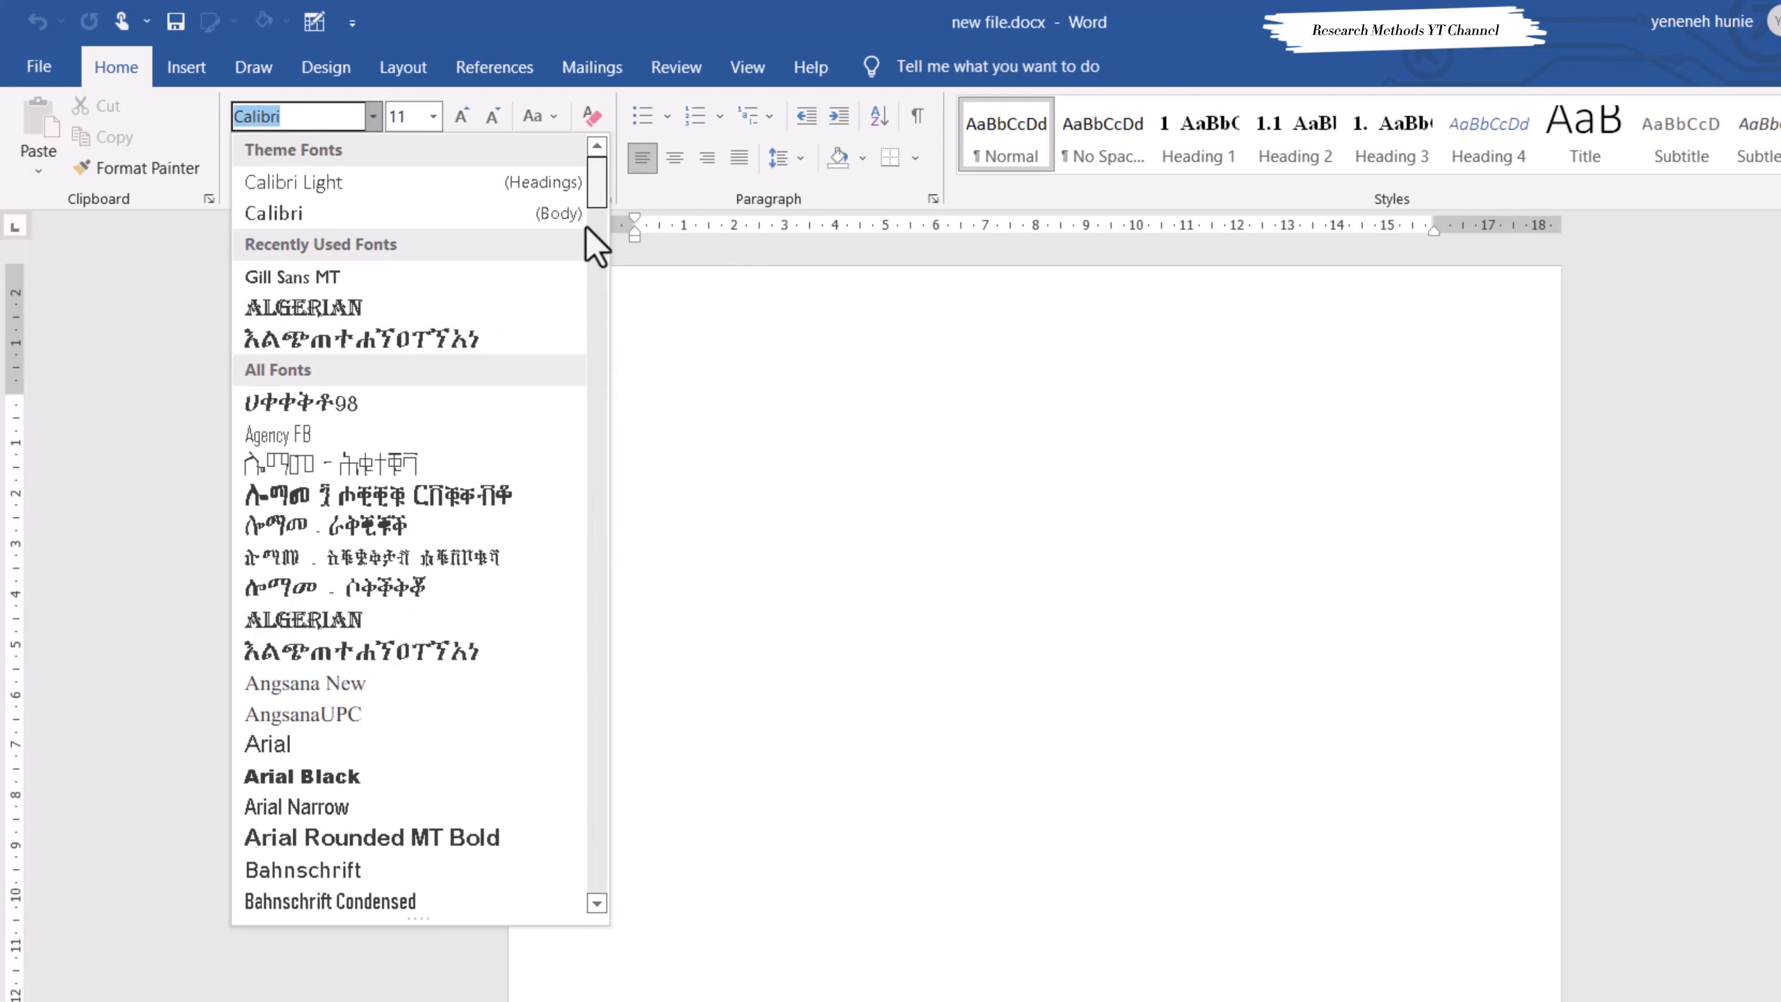
left_click_drag(586, 228, 590, 392)
scroll(418, 409, "down", 6)
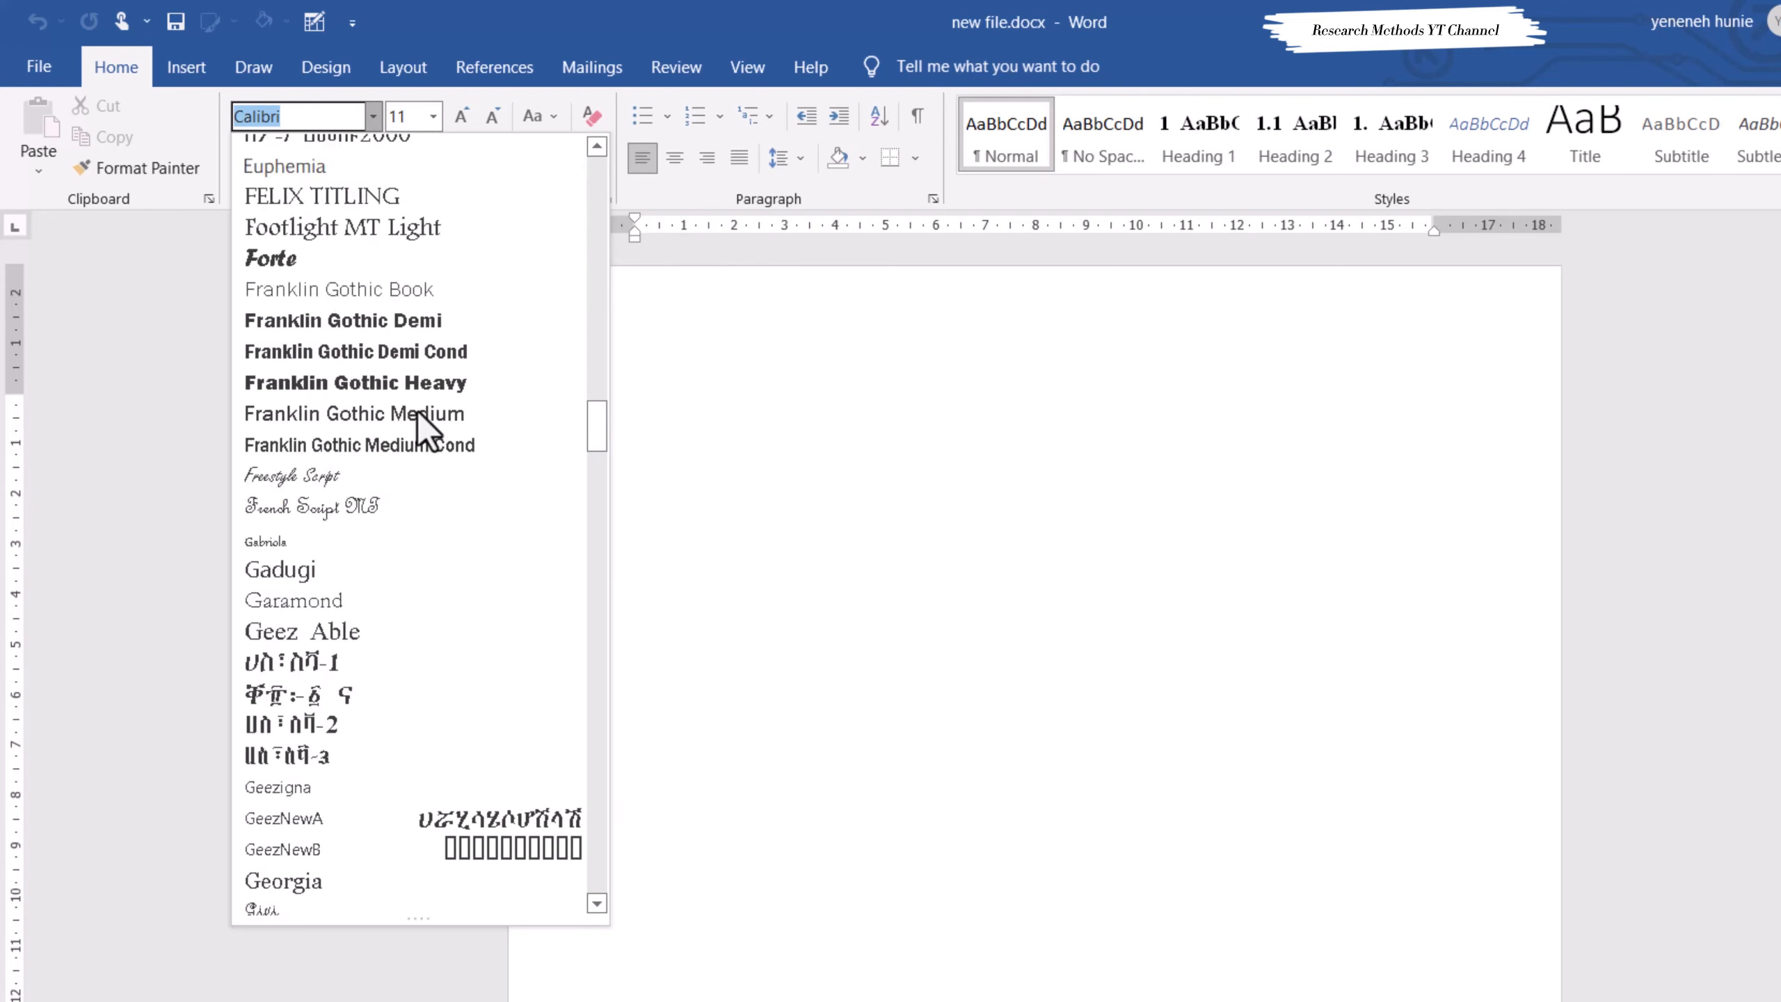
scroll(418, 409, "down", 20)
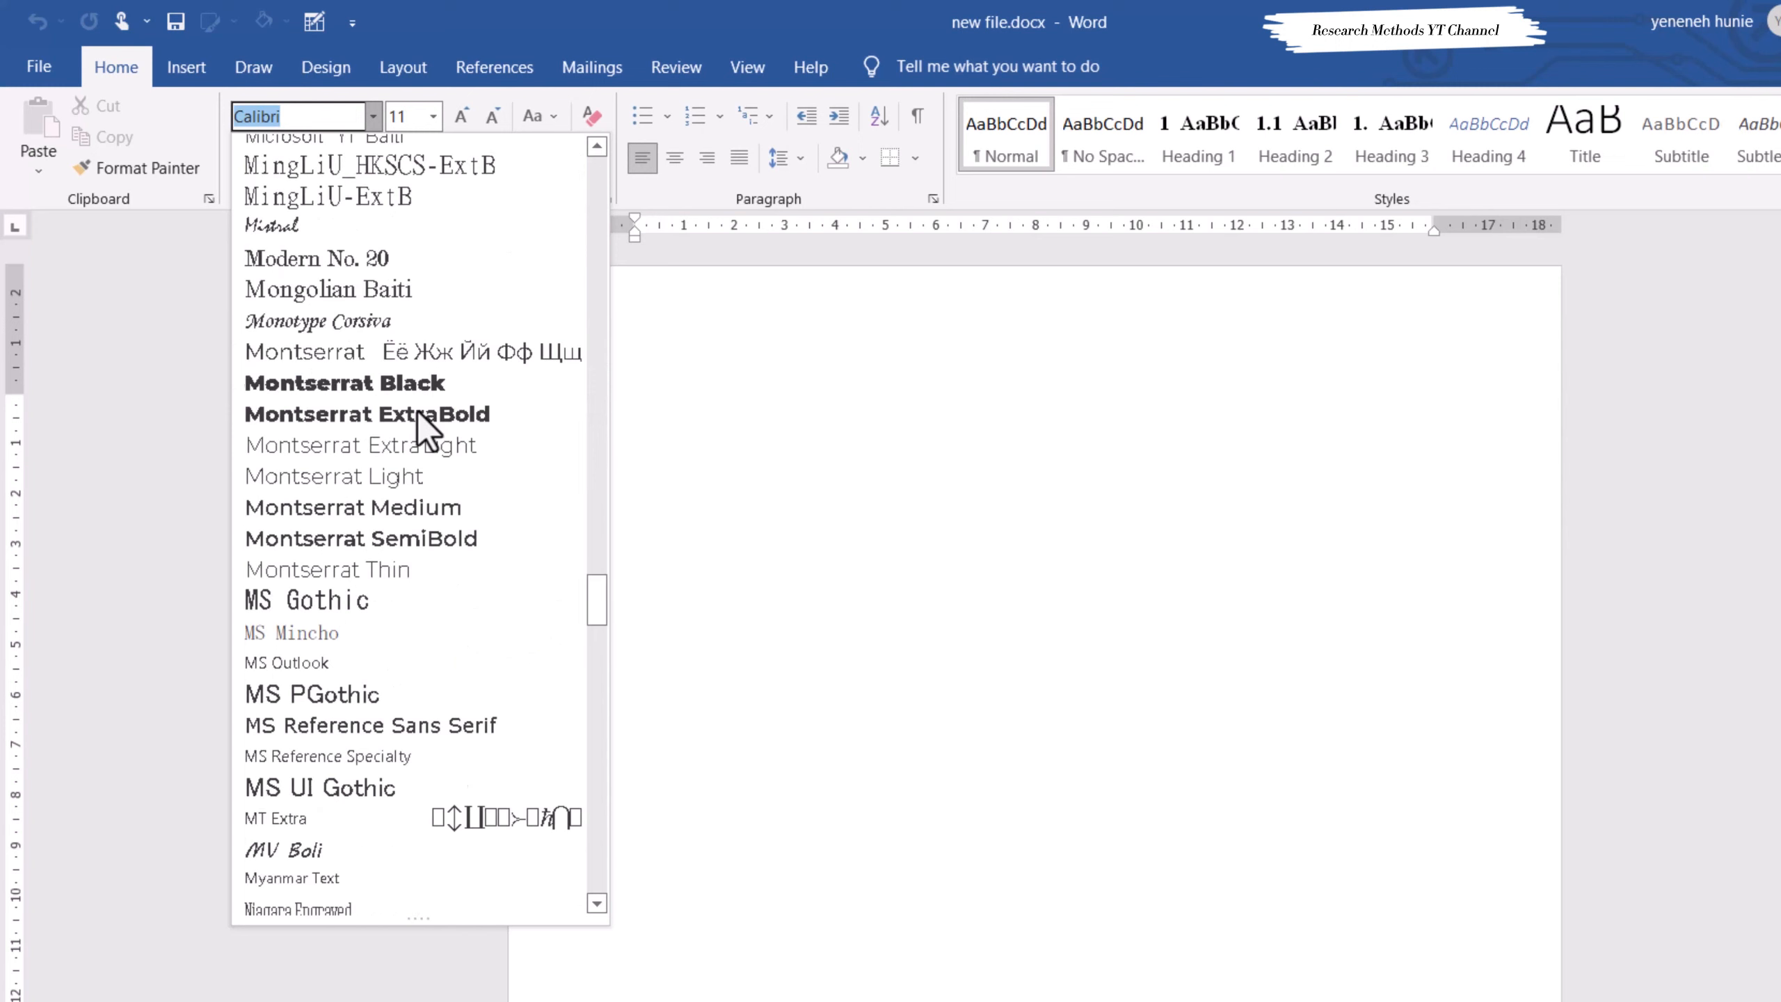
scroll(419, 414, "down", 15)
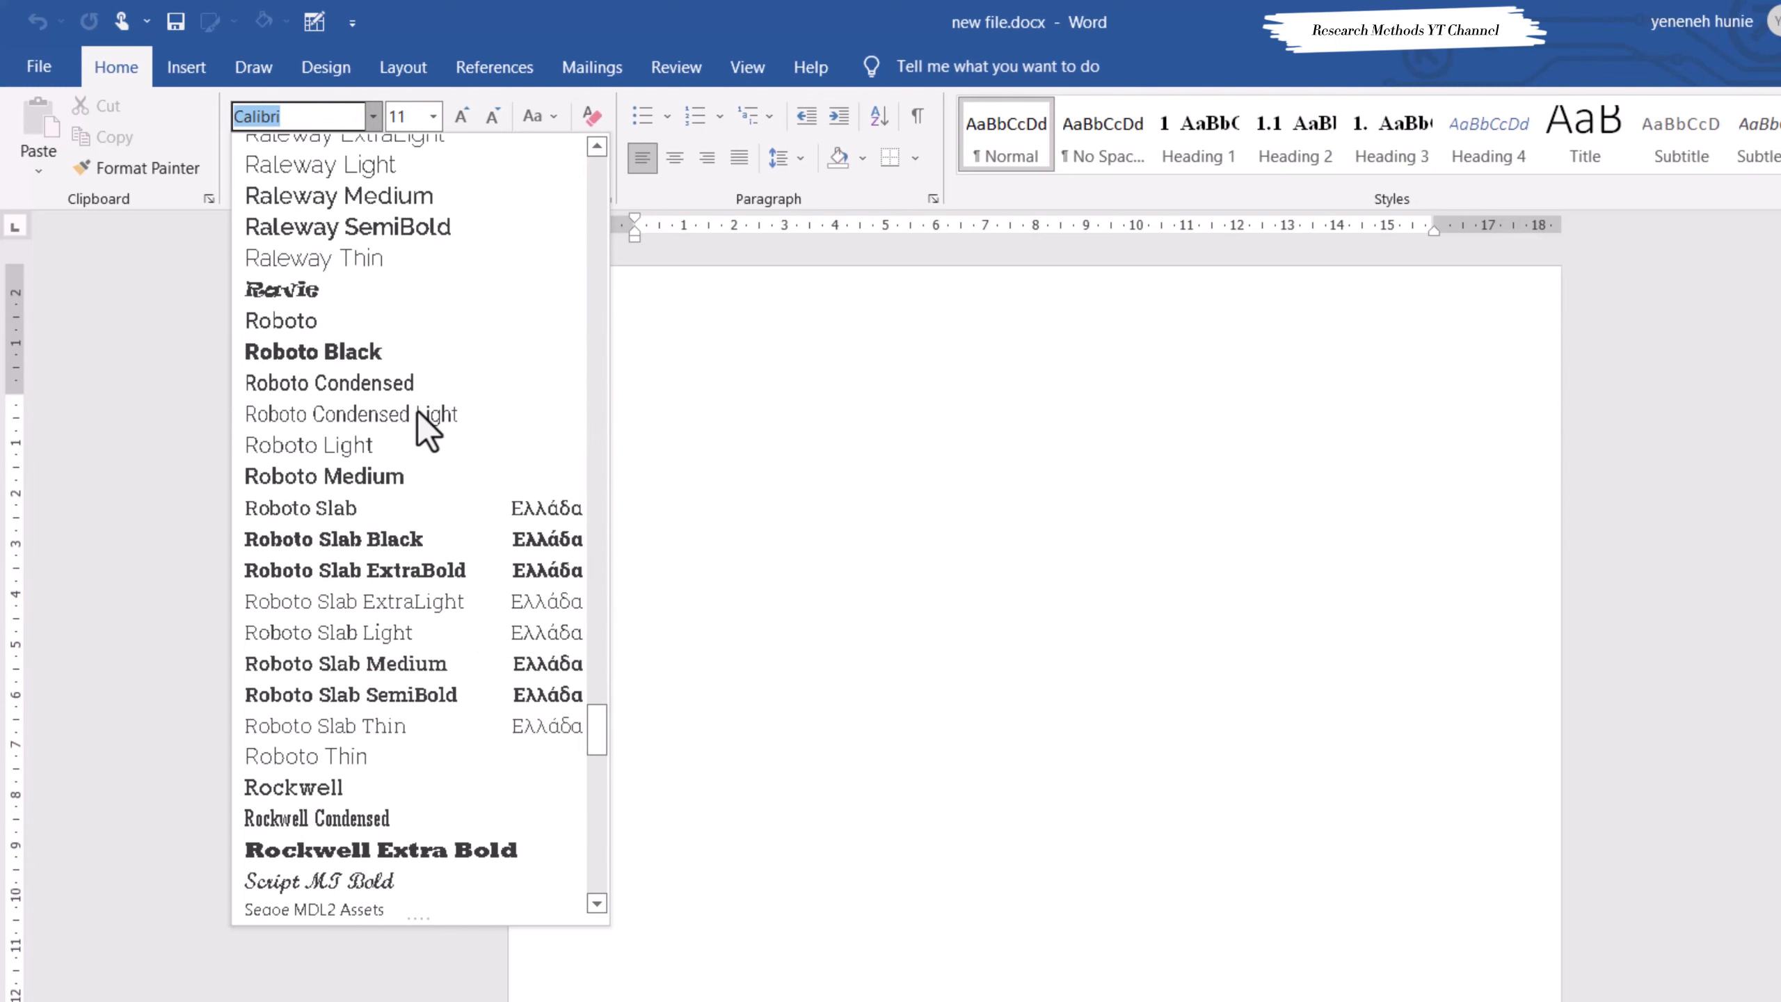
scroll(418, 414, "down", 7)
scroll(425, 432, "down", 6)
scroll(426, 432, "up", 20)
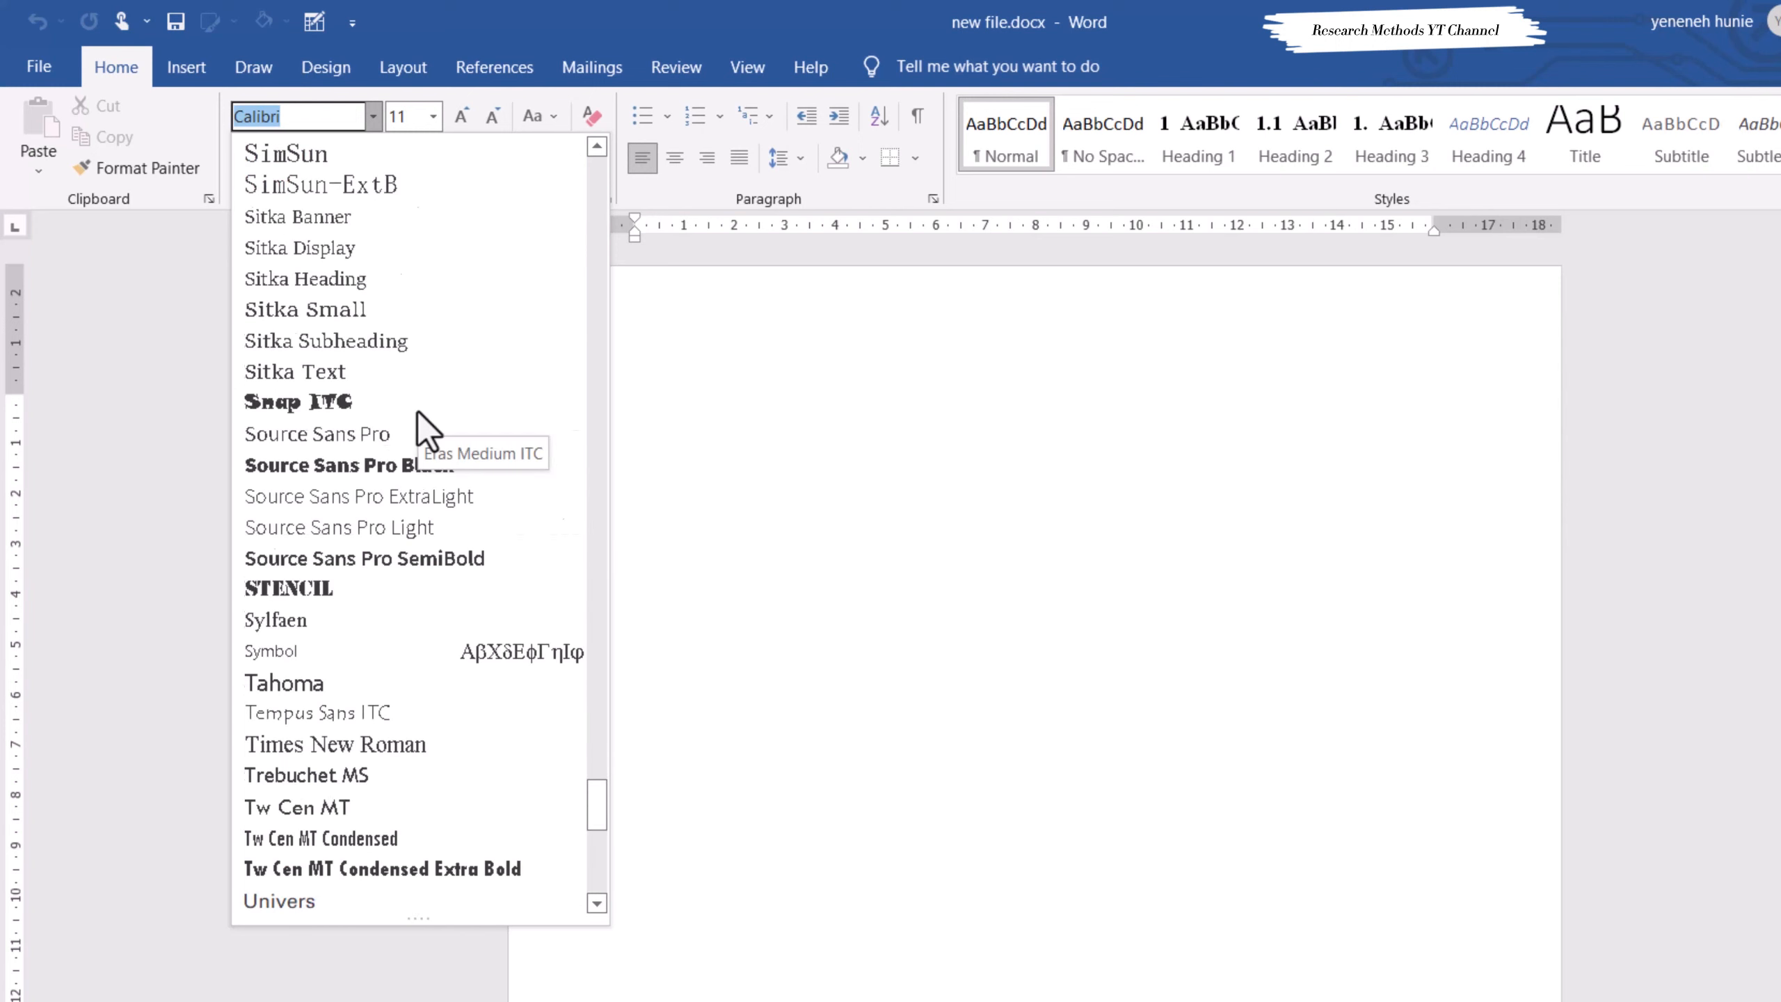
scroll(426, 432, "up", 15)
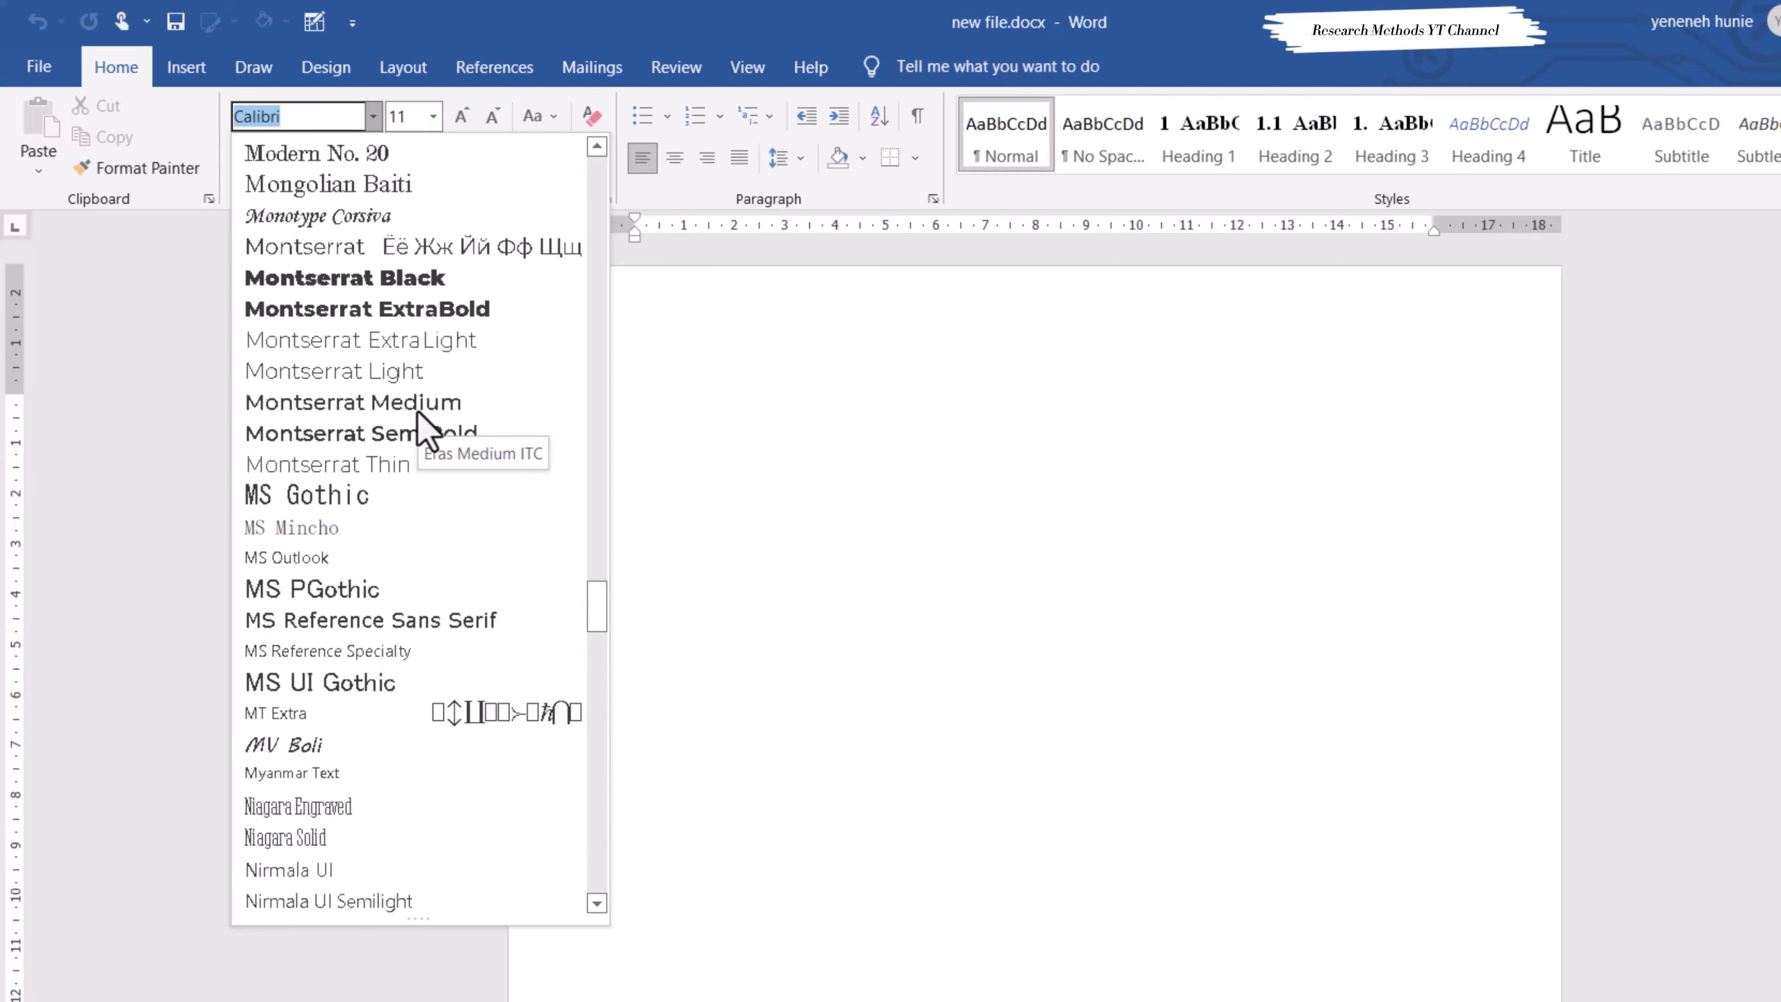
scroll(426, 432, "up", 20)
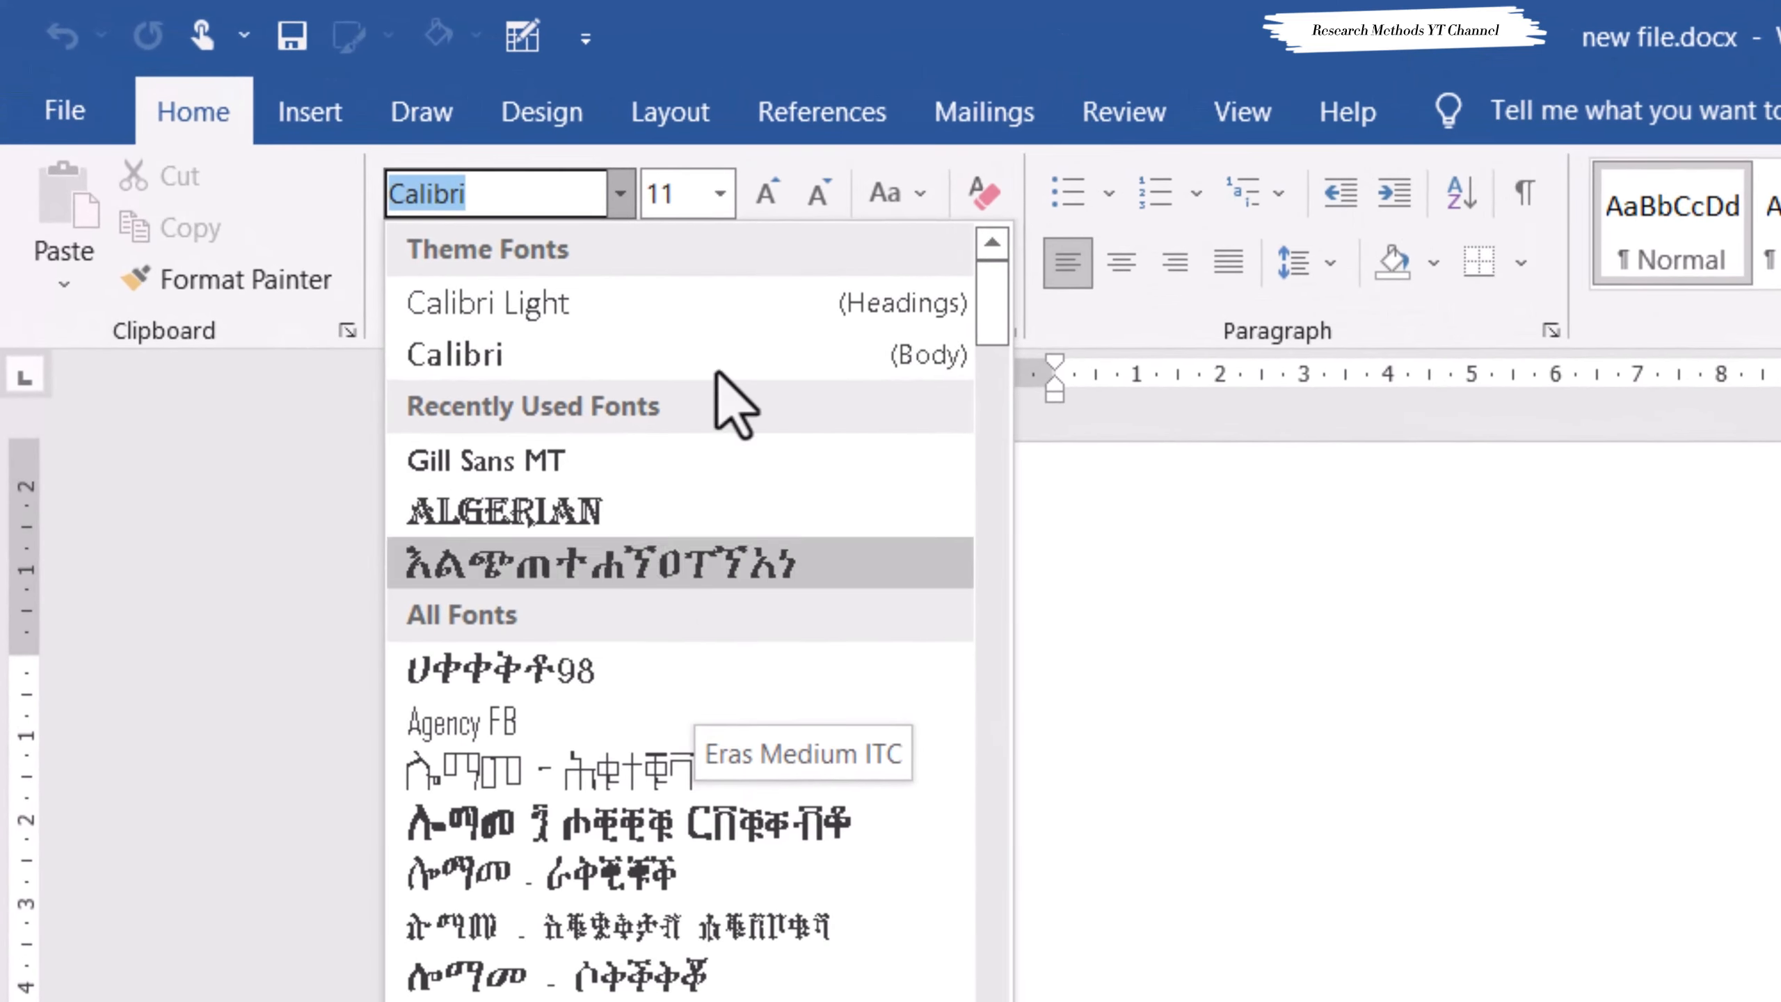
left_click(745, 154)
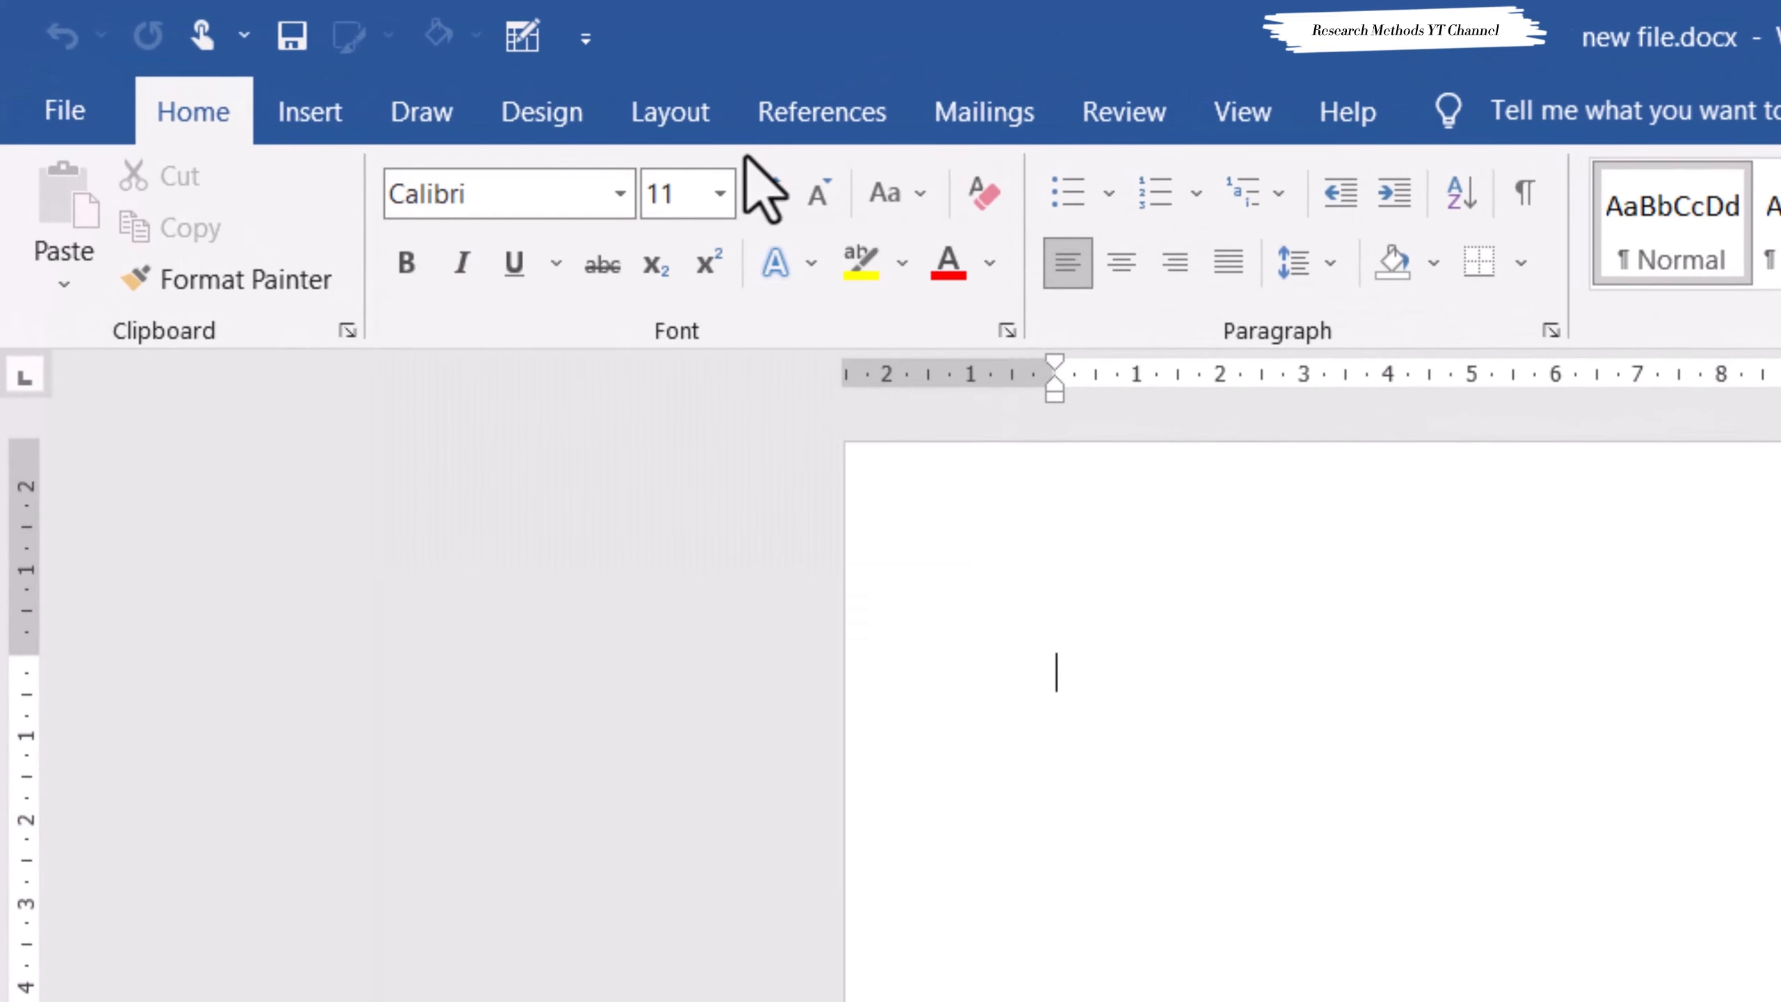
- Set the font size to a custom value of 100
left_click(680, 204)
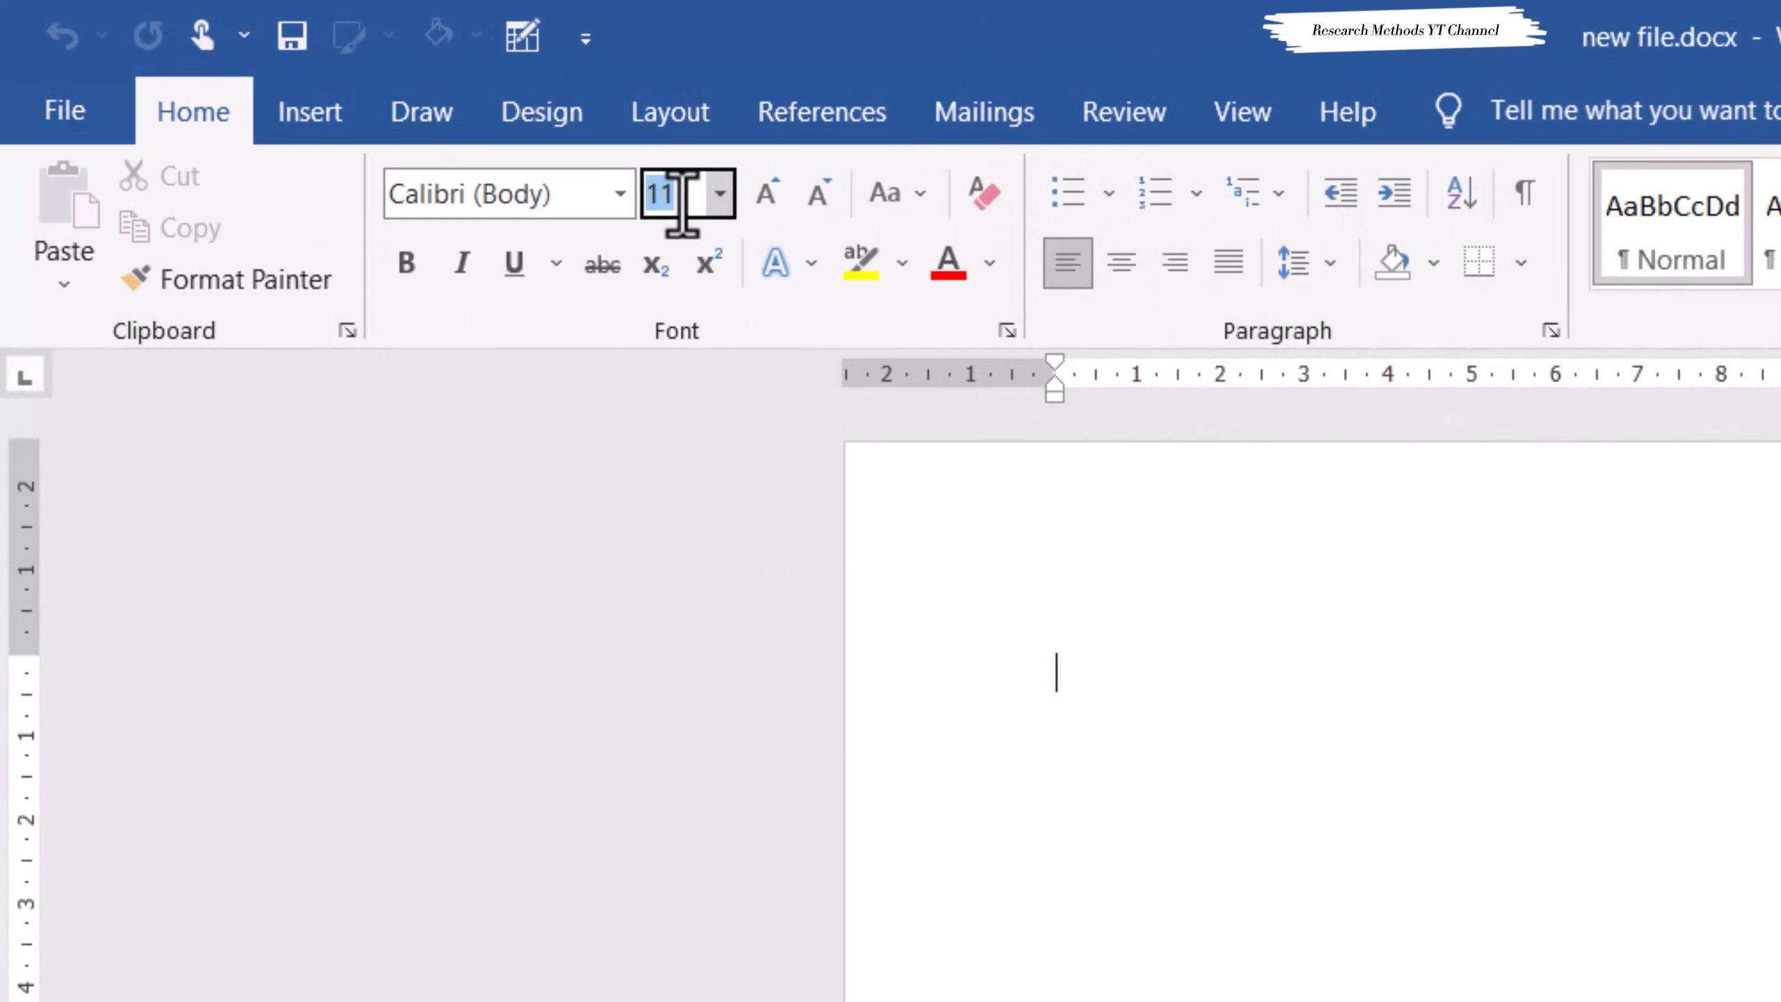
left_click_drag(680, 202, 647, 202)
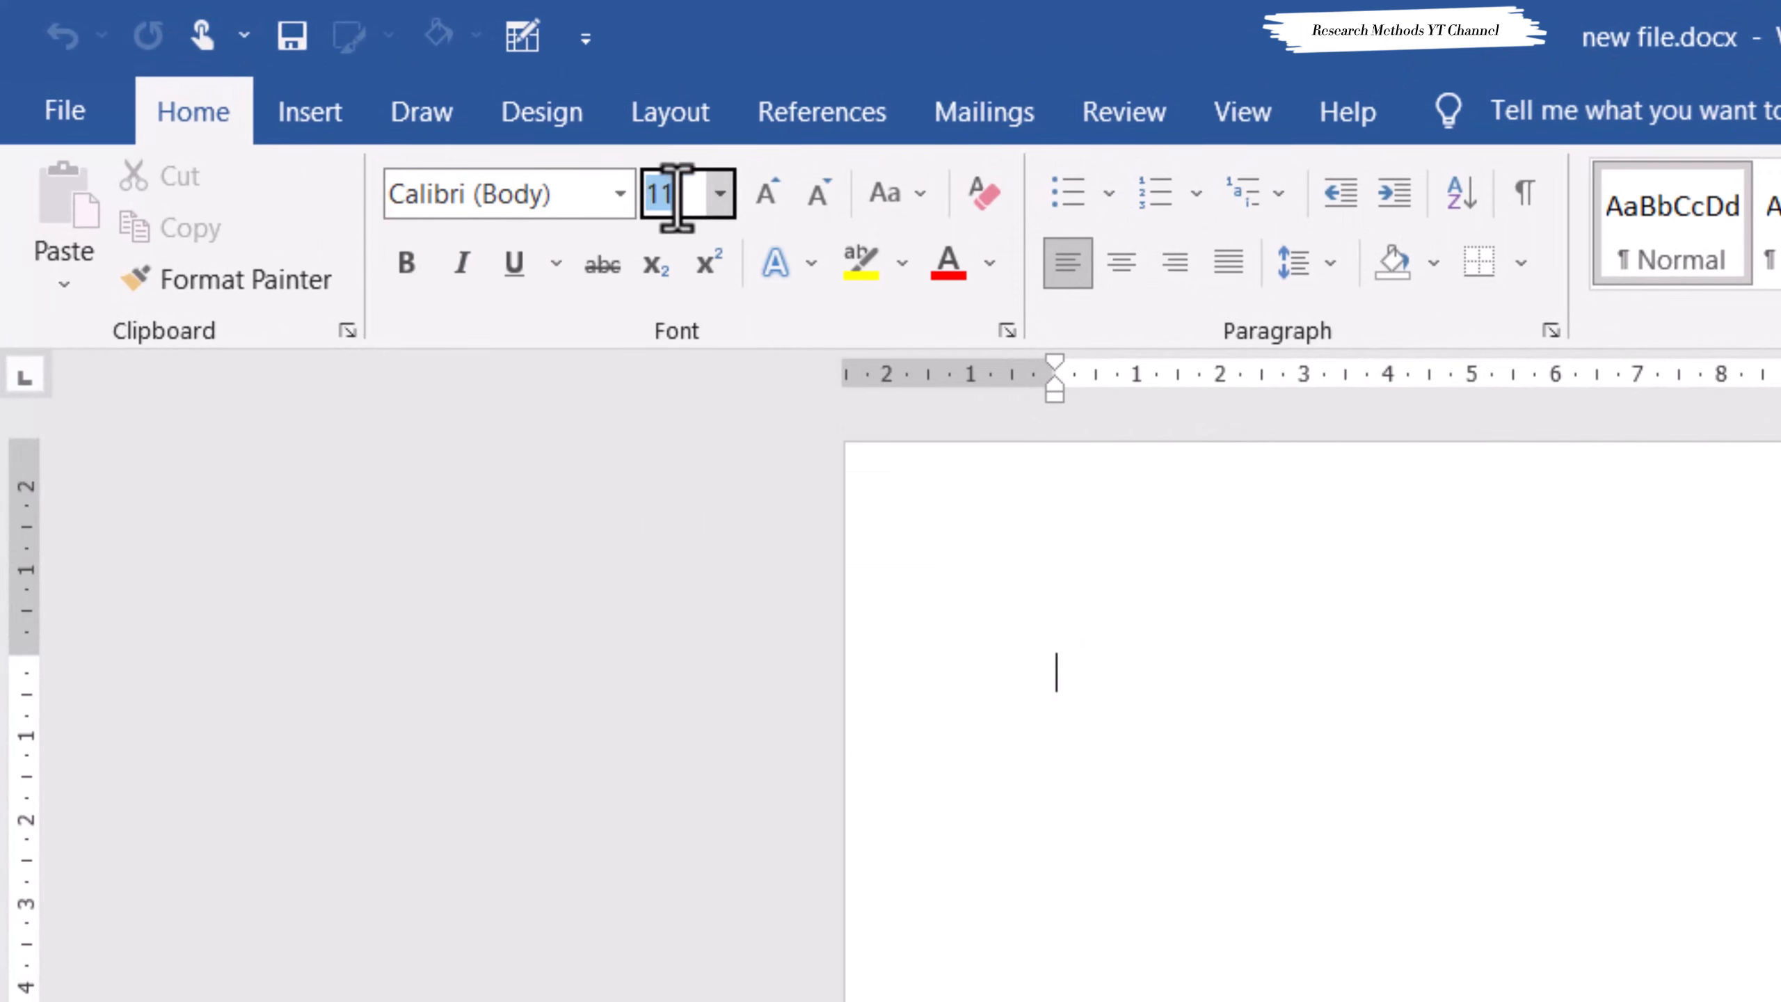
left_click(721, 203)
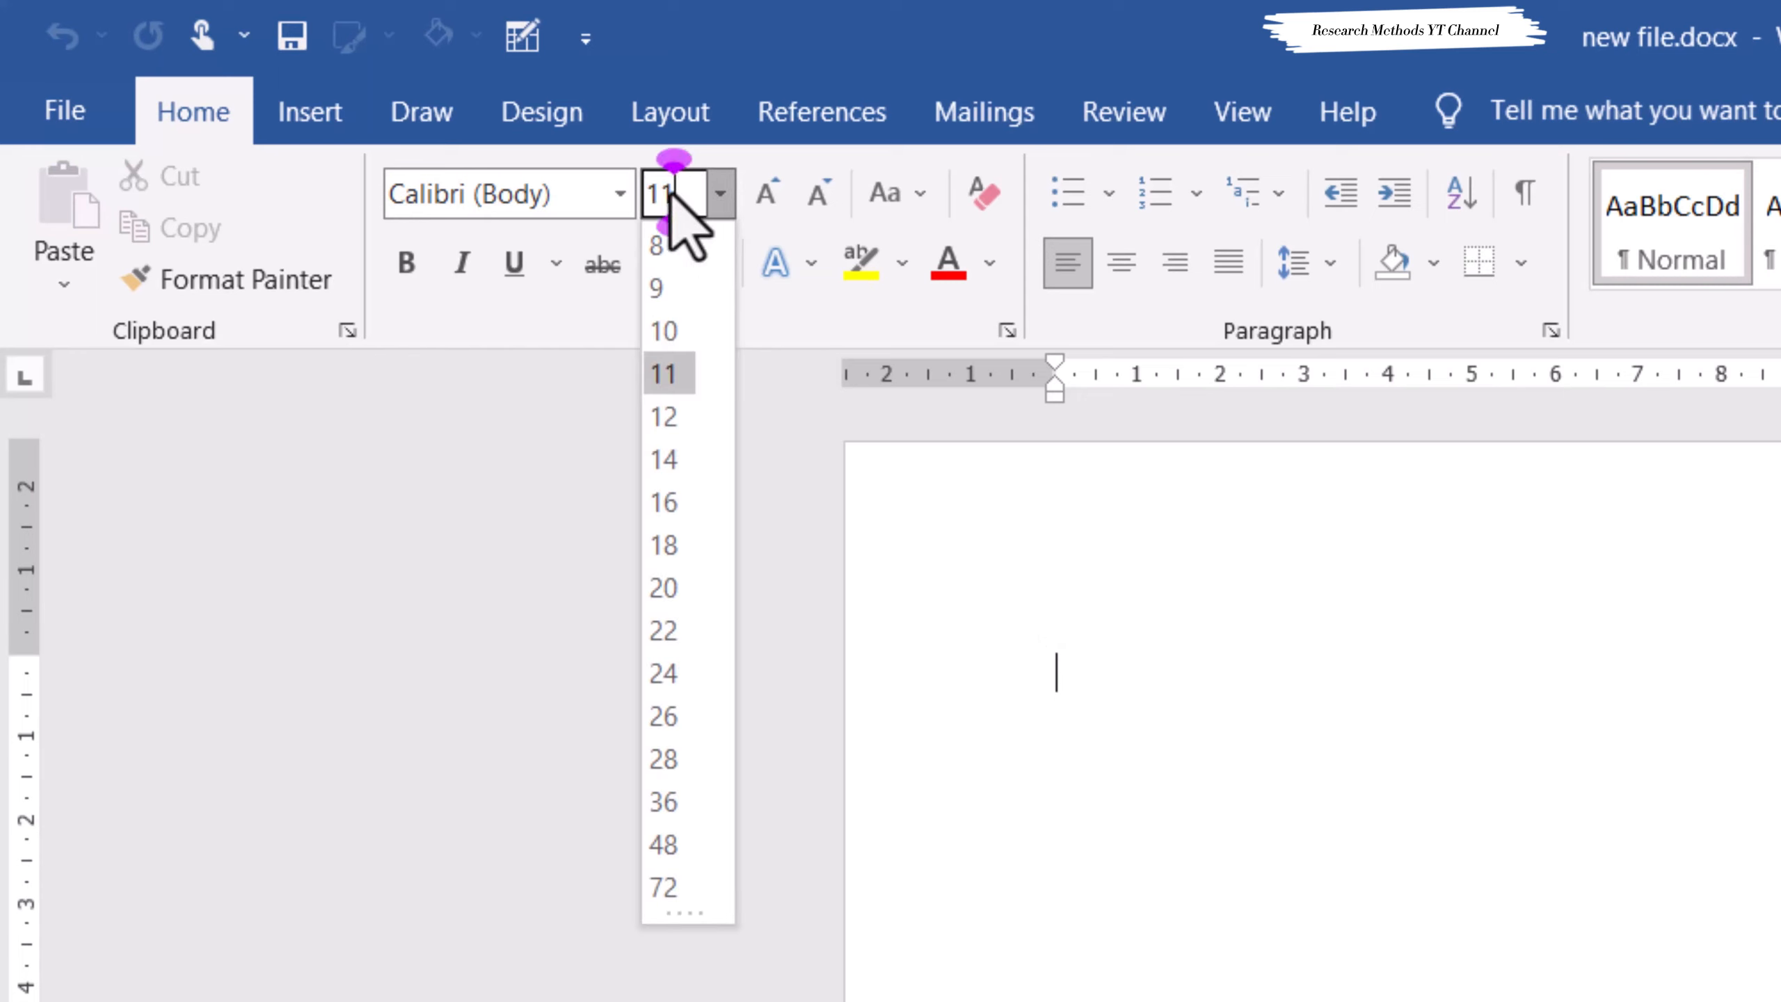
key("BackSpace")
key("BackSpace")
type("100")
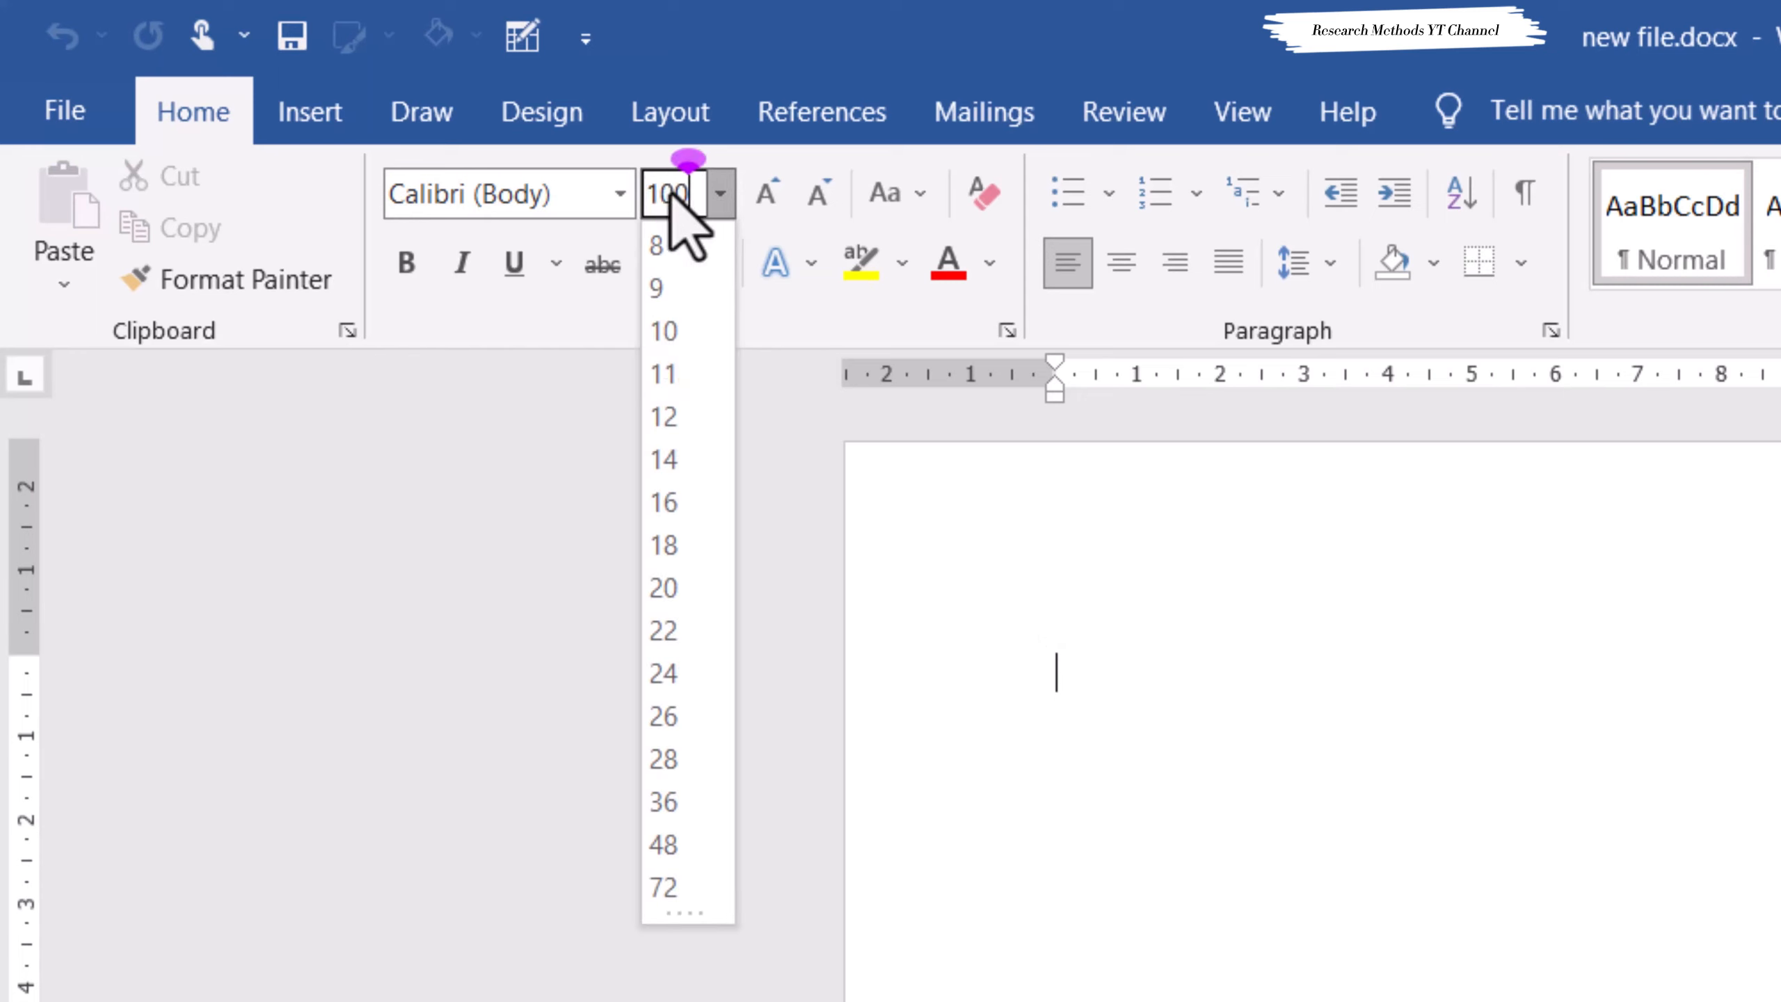
key("Return")
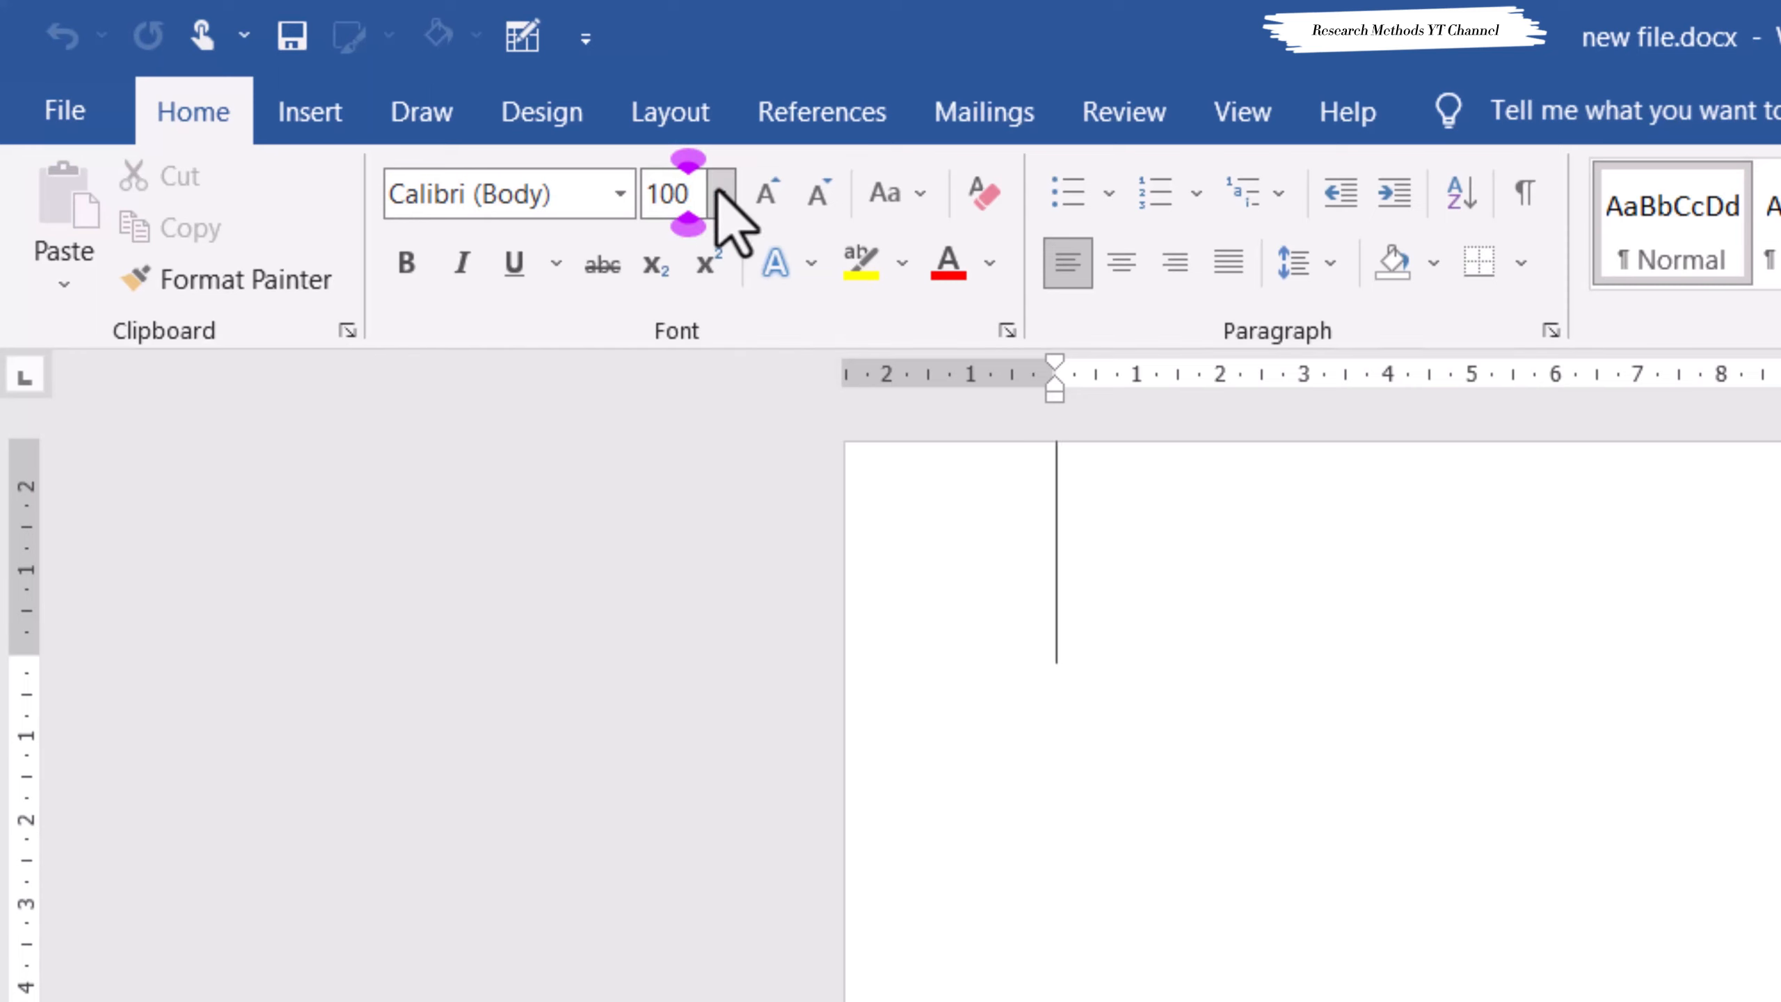
- Set the font size to 12 and look over the available letter case options
left_click(720, 193)
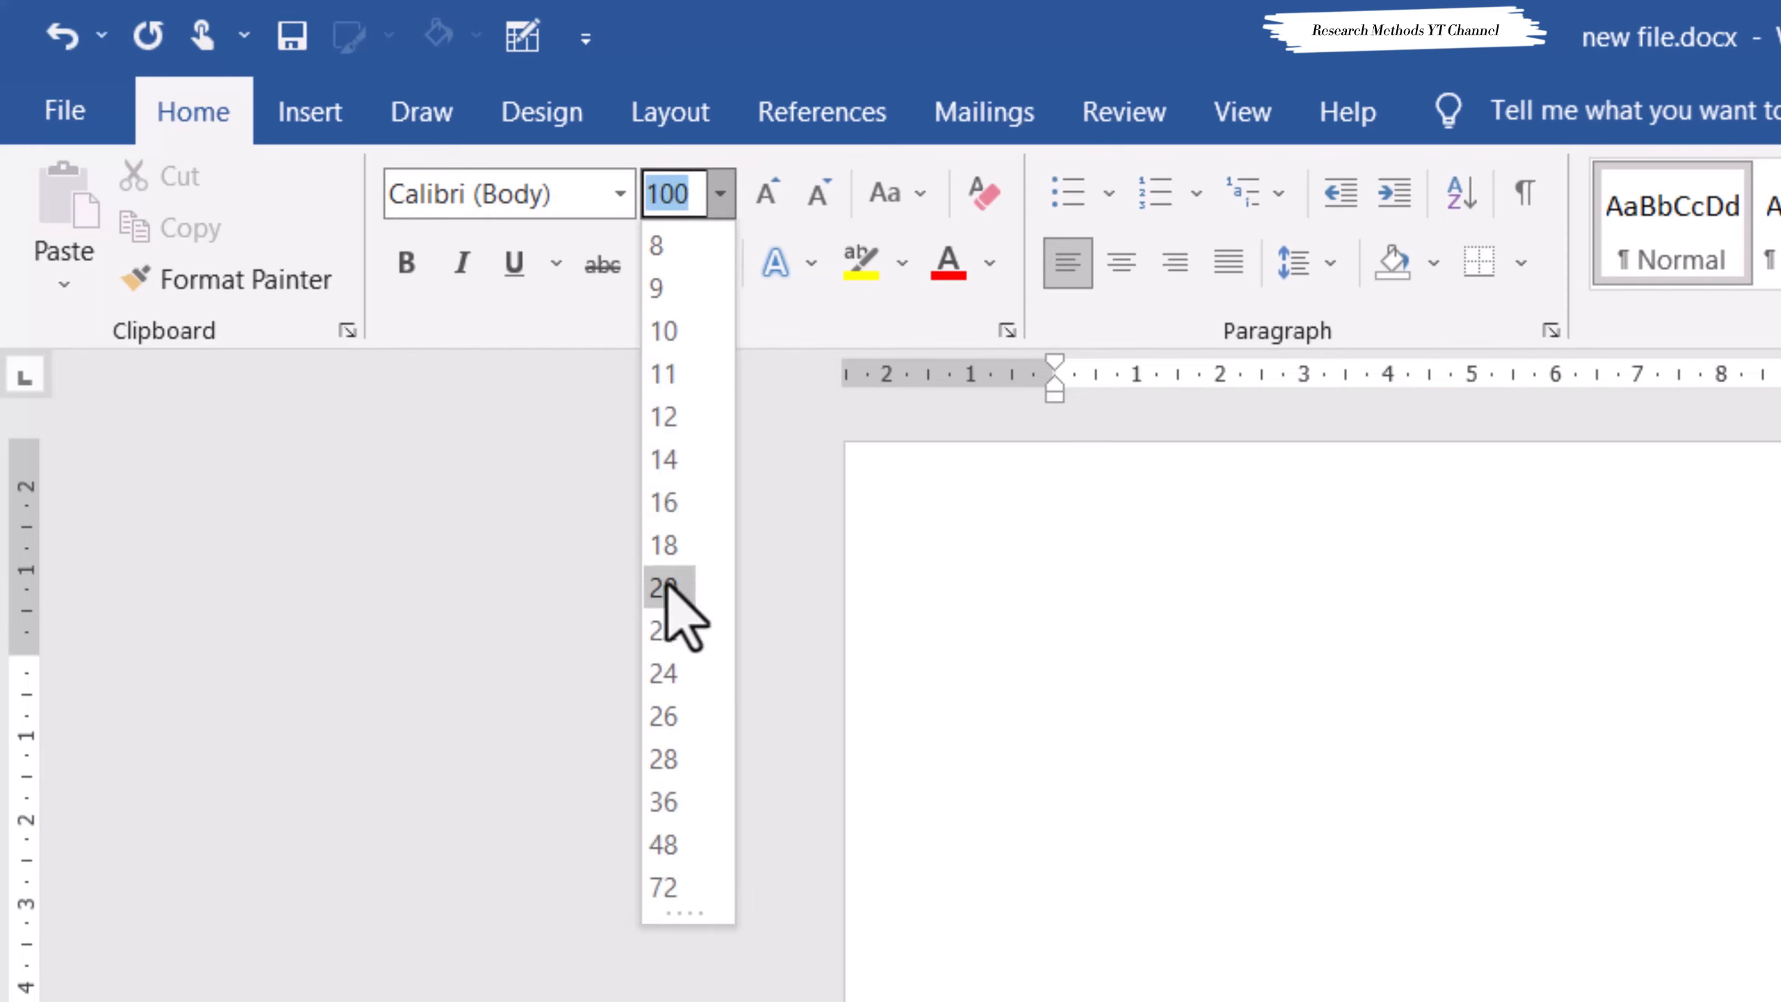
left_click(673, 418)
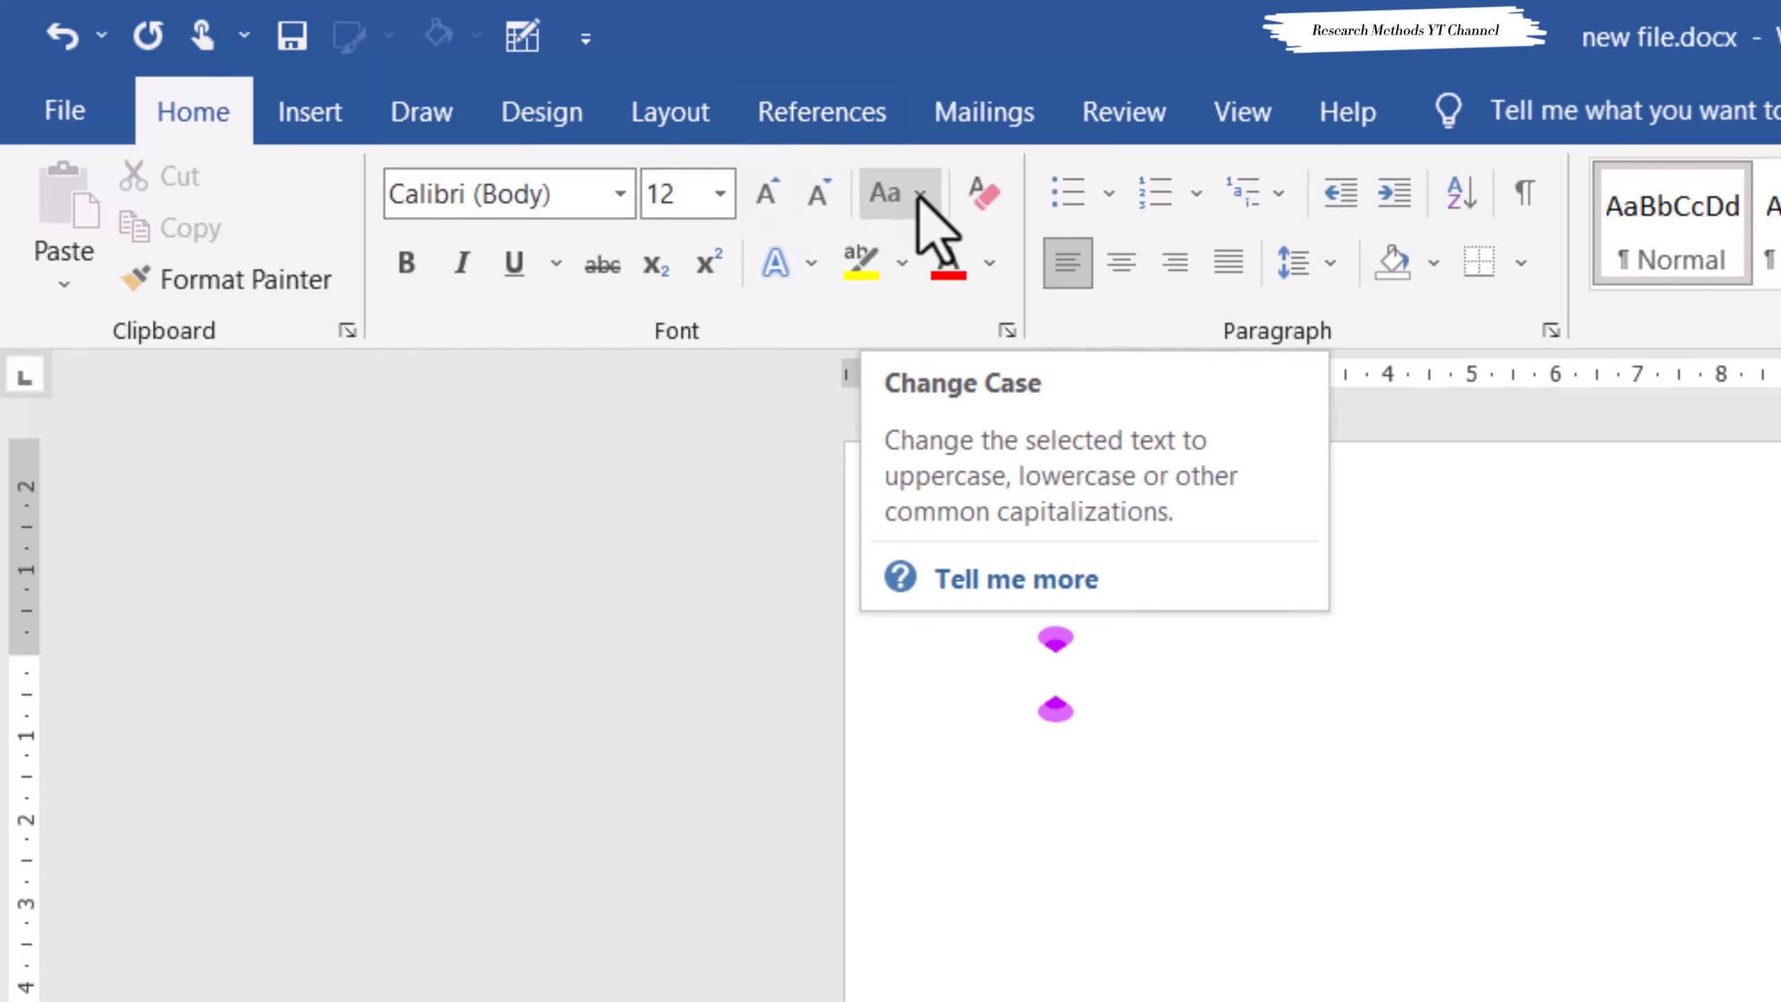
left_click(918, 198)
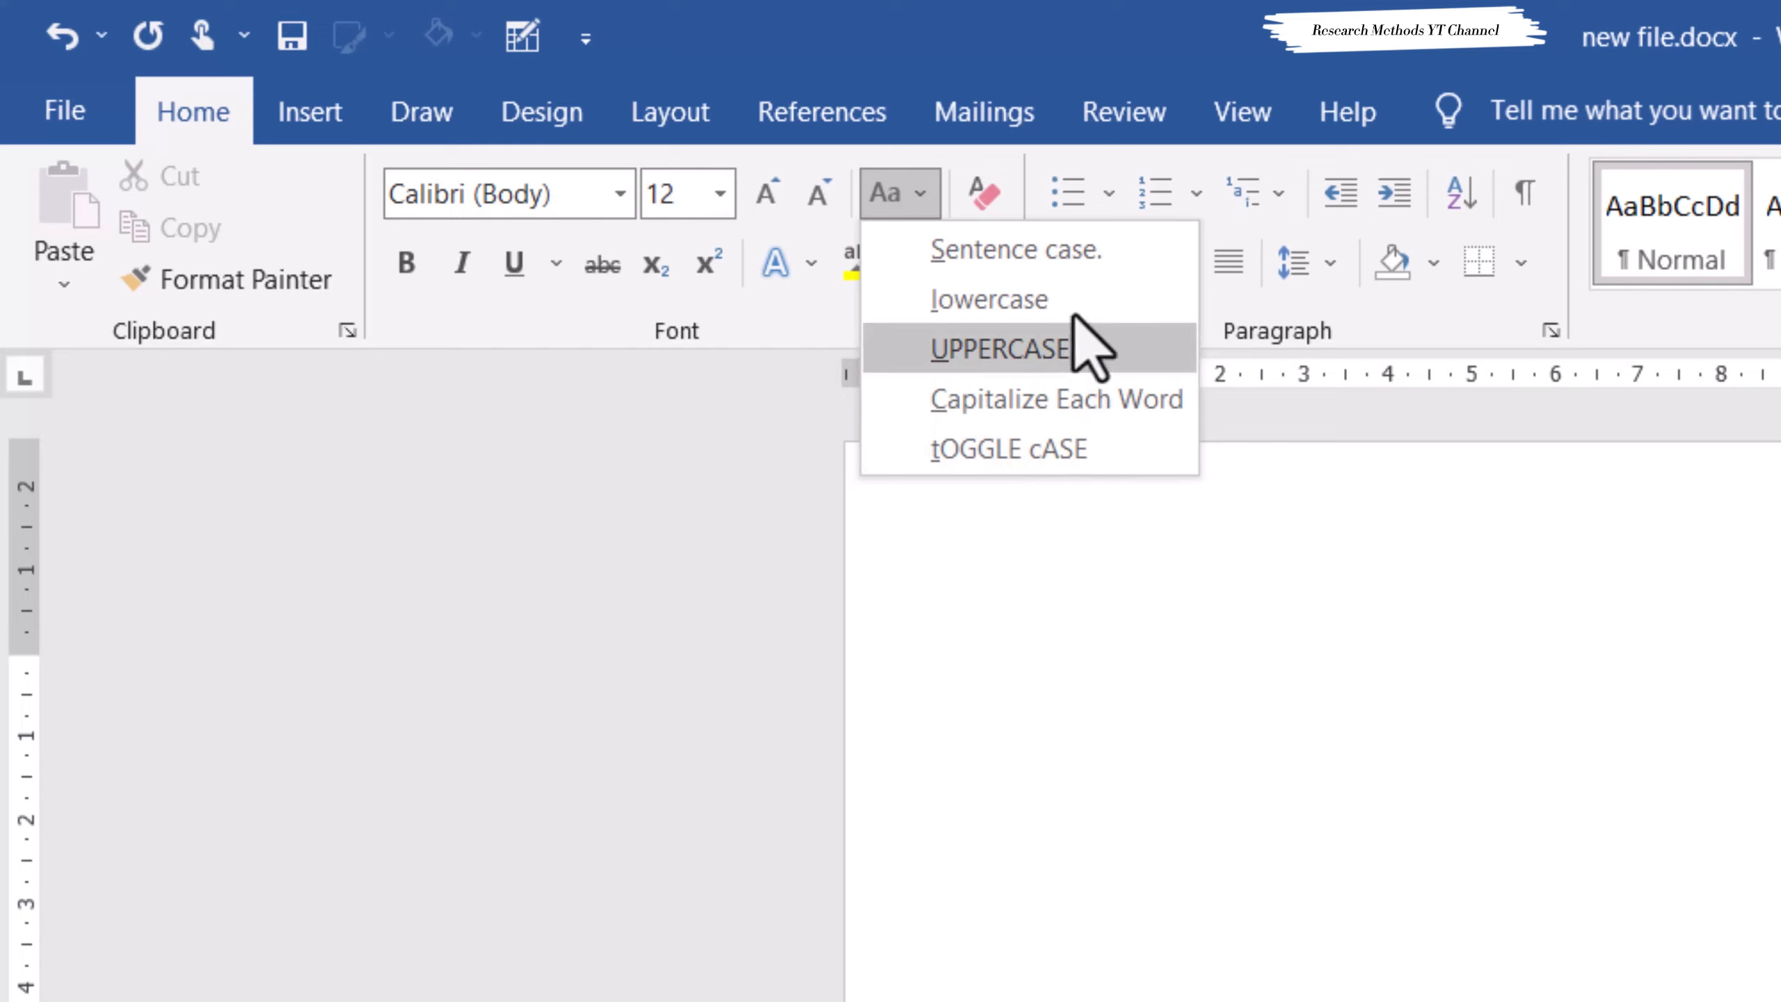
left_click(776, 322)
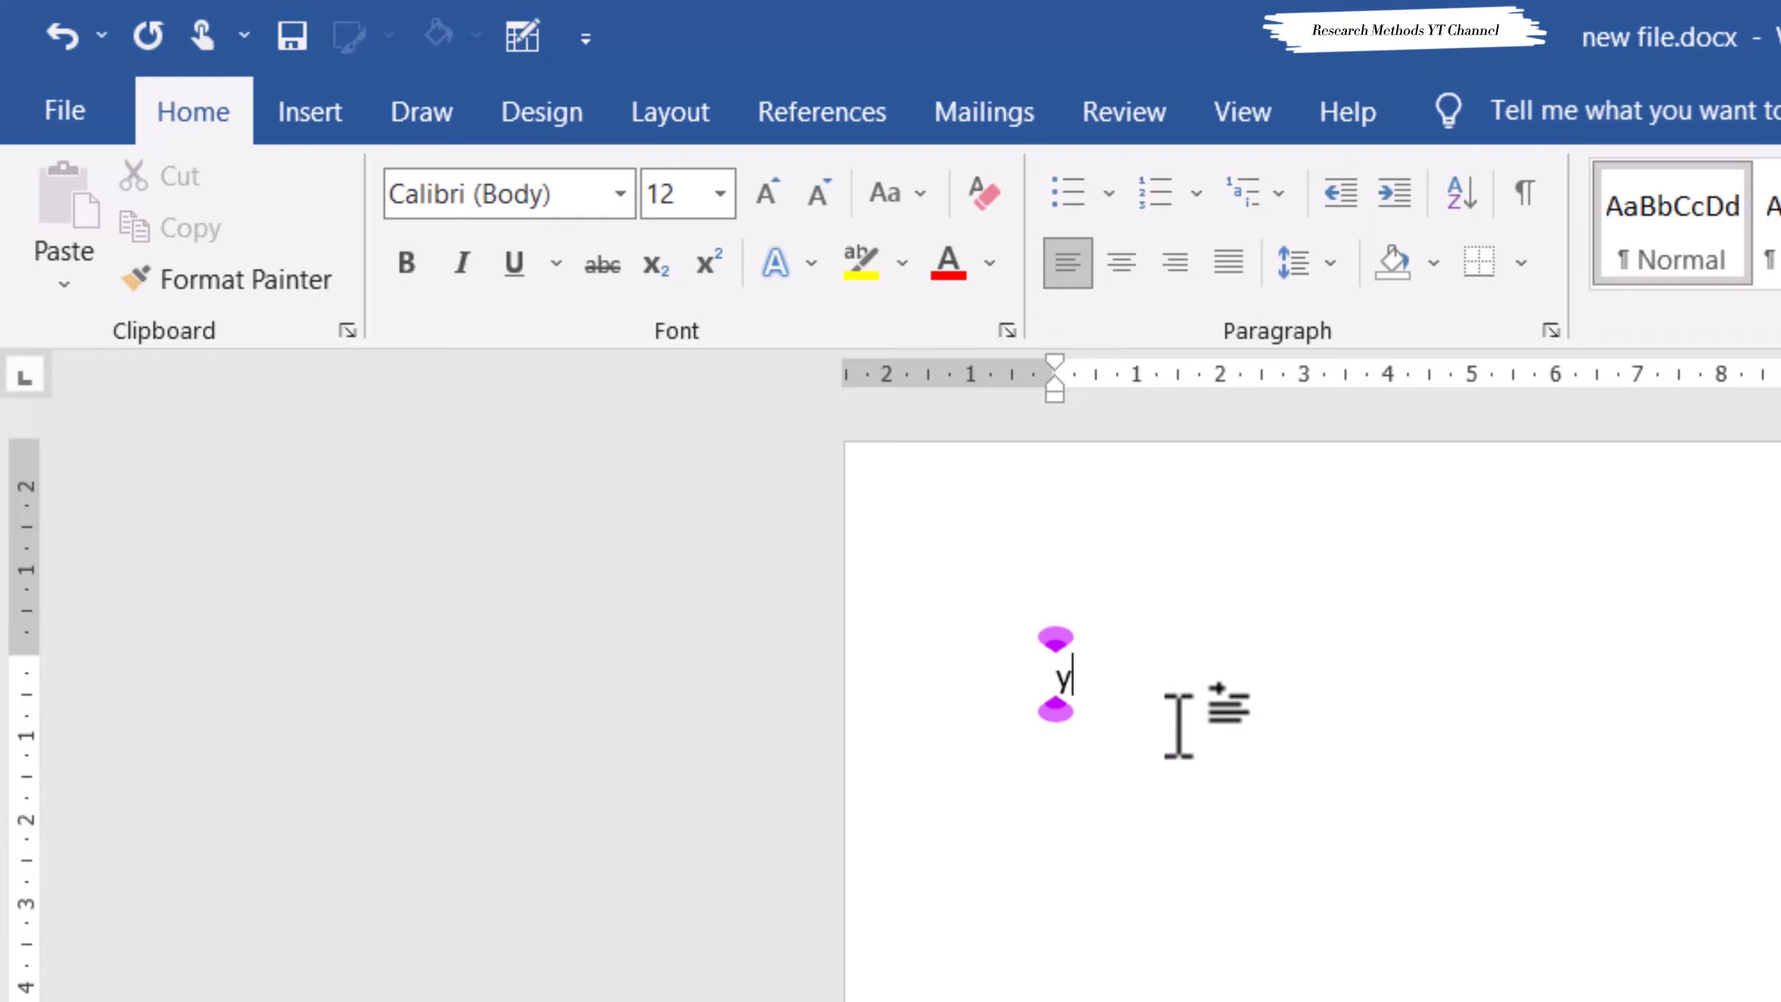
- Write the sentence "You are the only one for yourself!" and set its font to Arial Rounded MT Bold
type("ou")
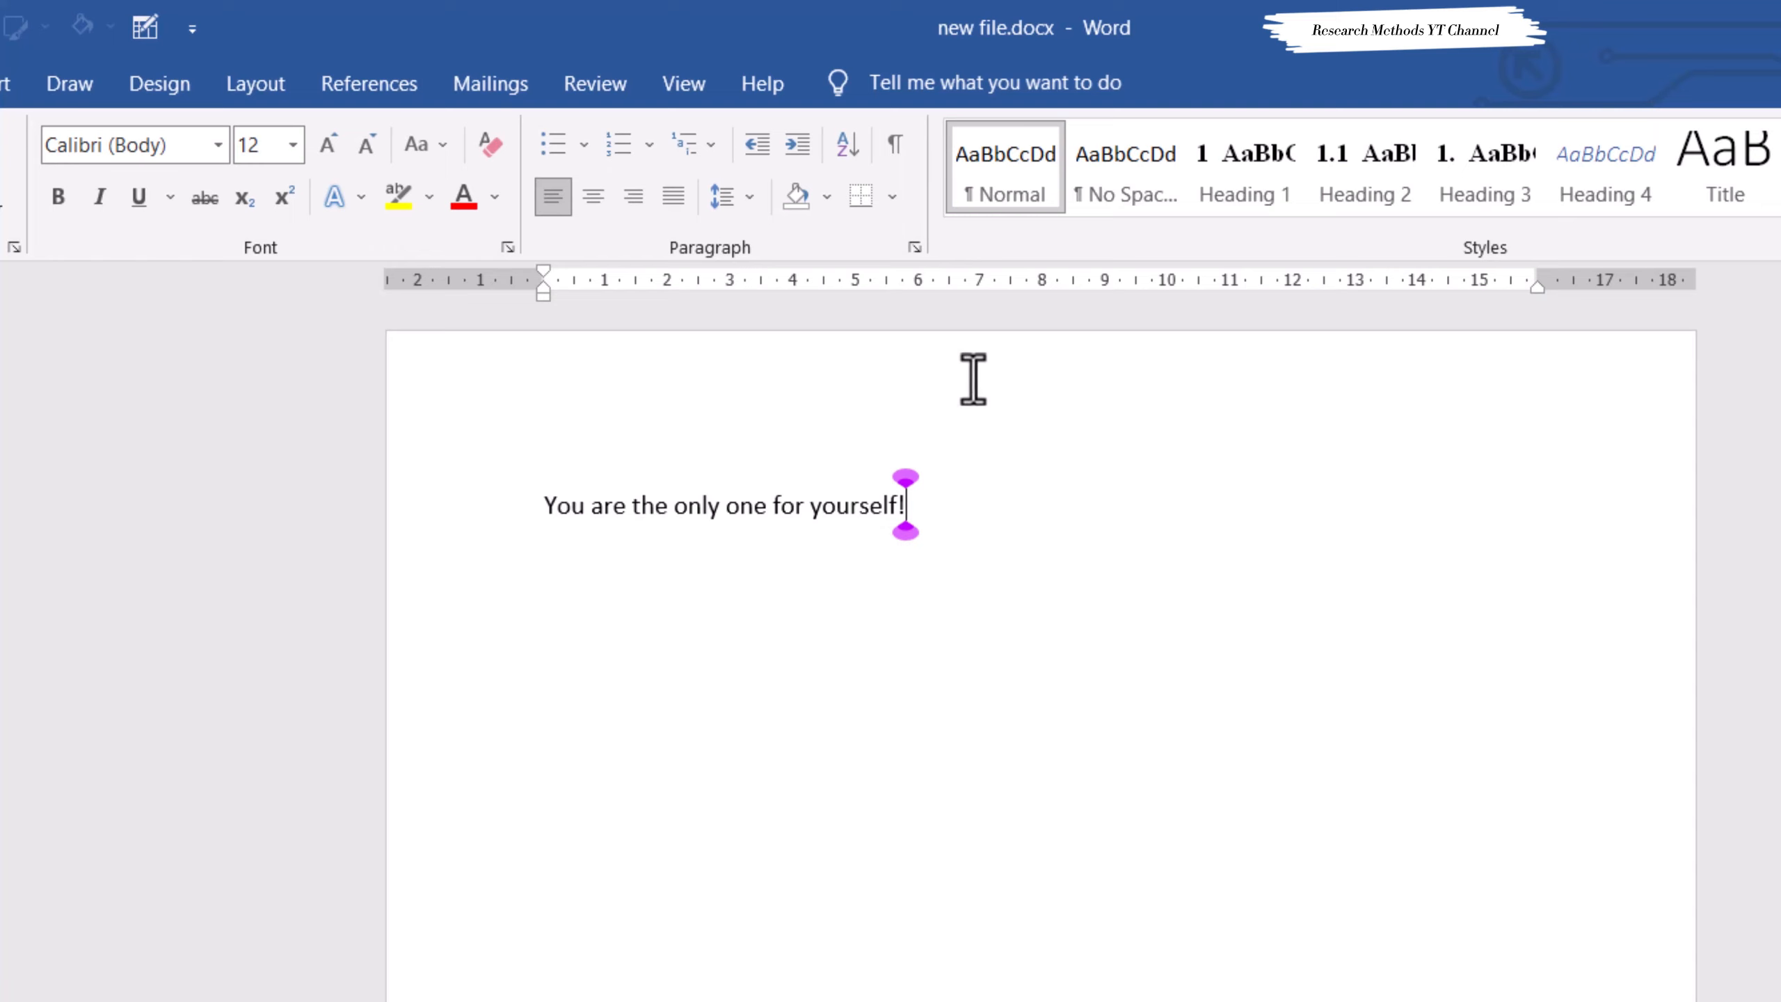
left_click(477, 503)
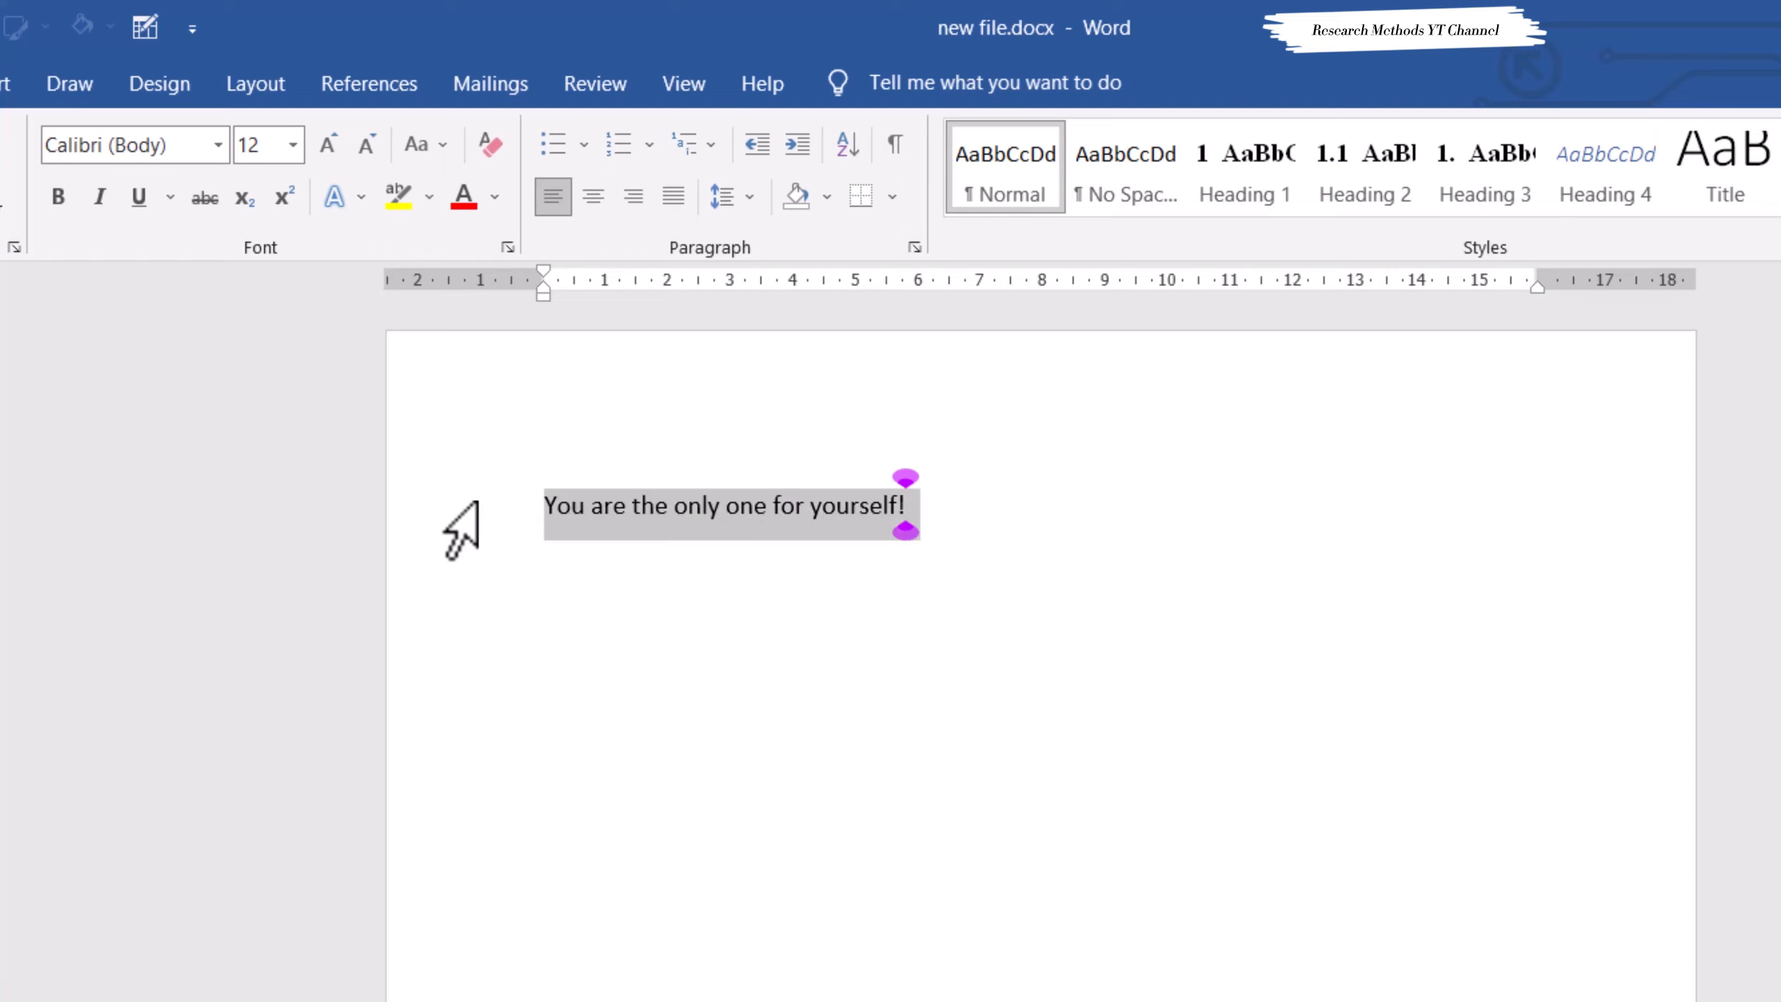
left_click(224, 148)
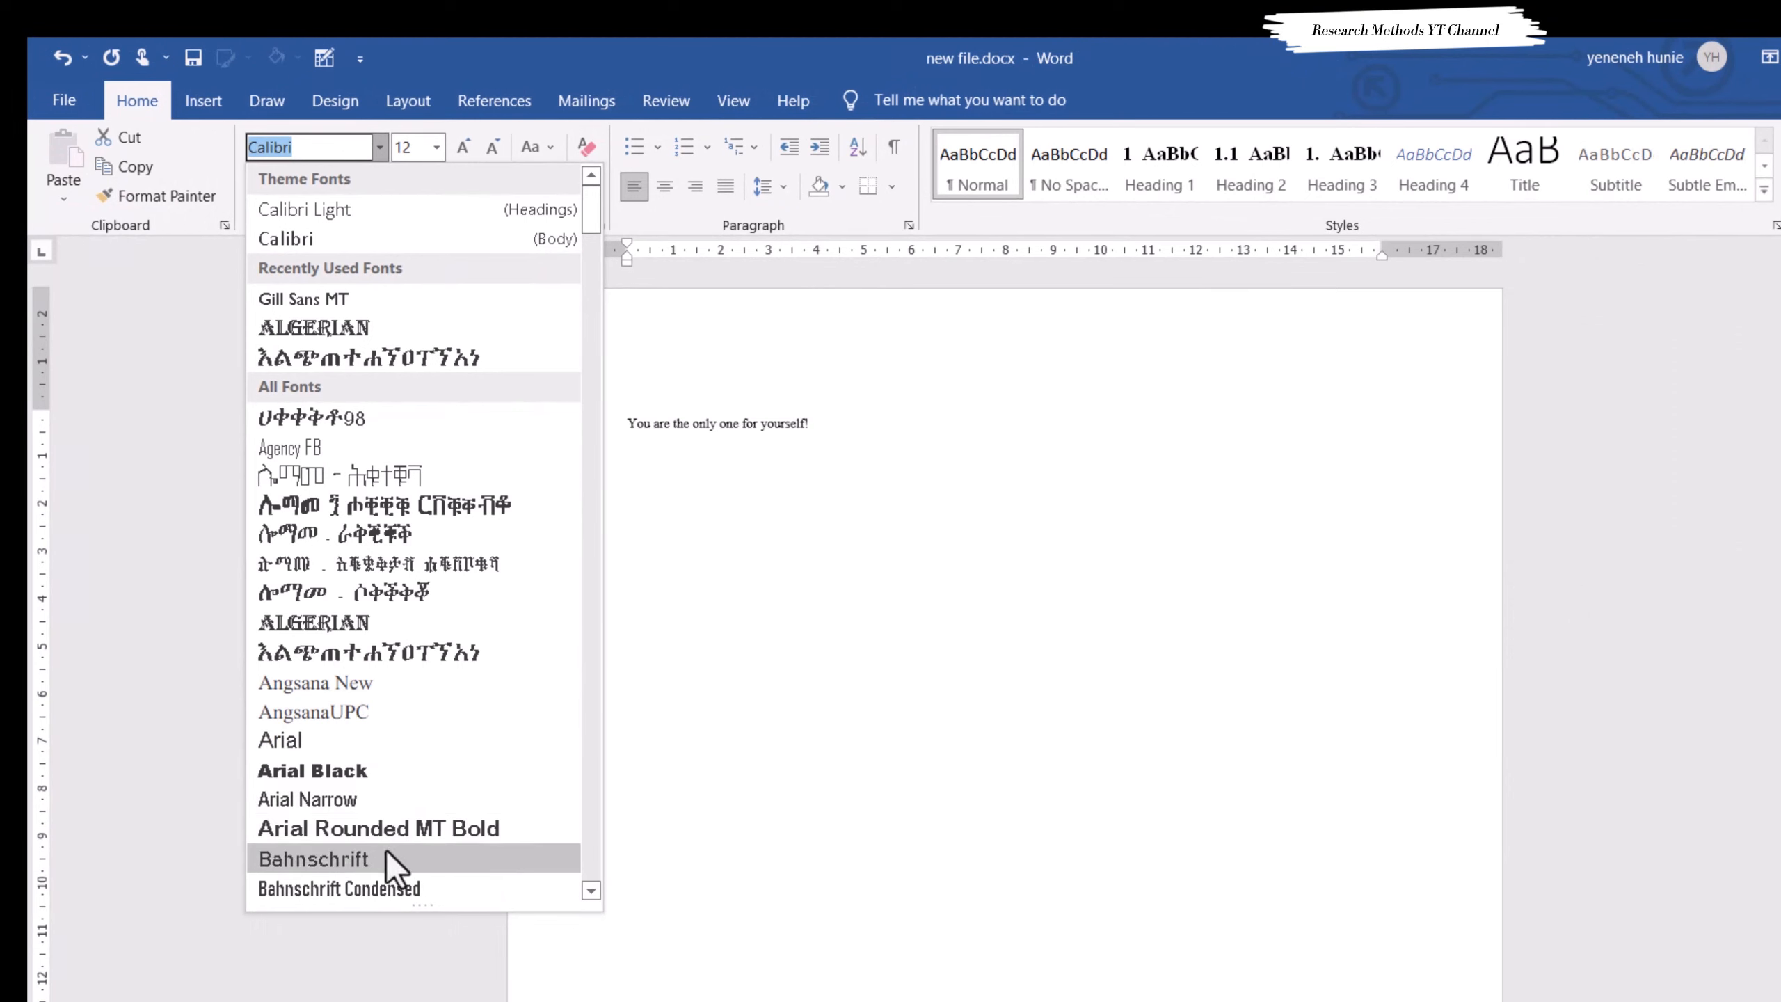
left_click(378, 828)
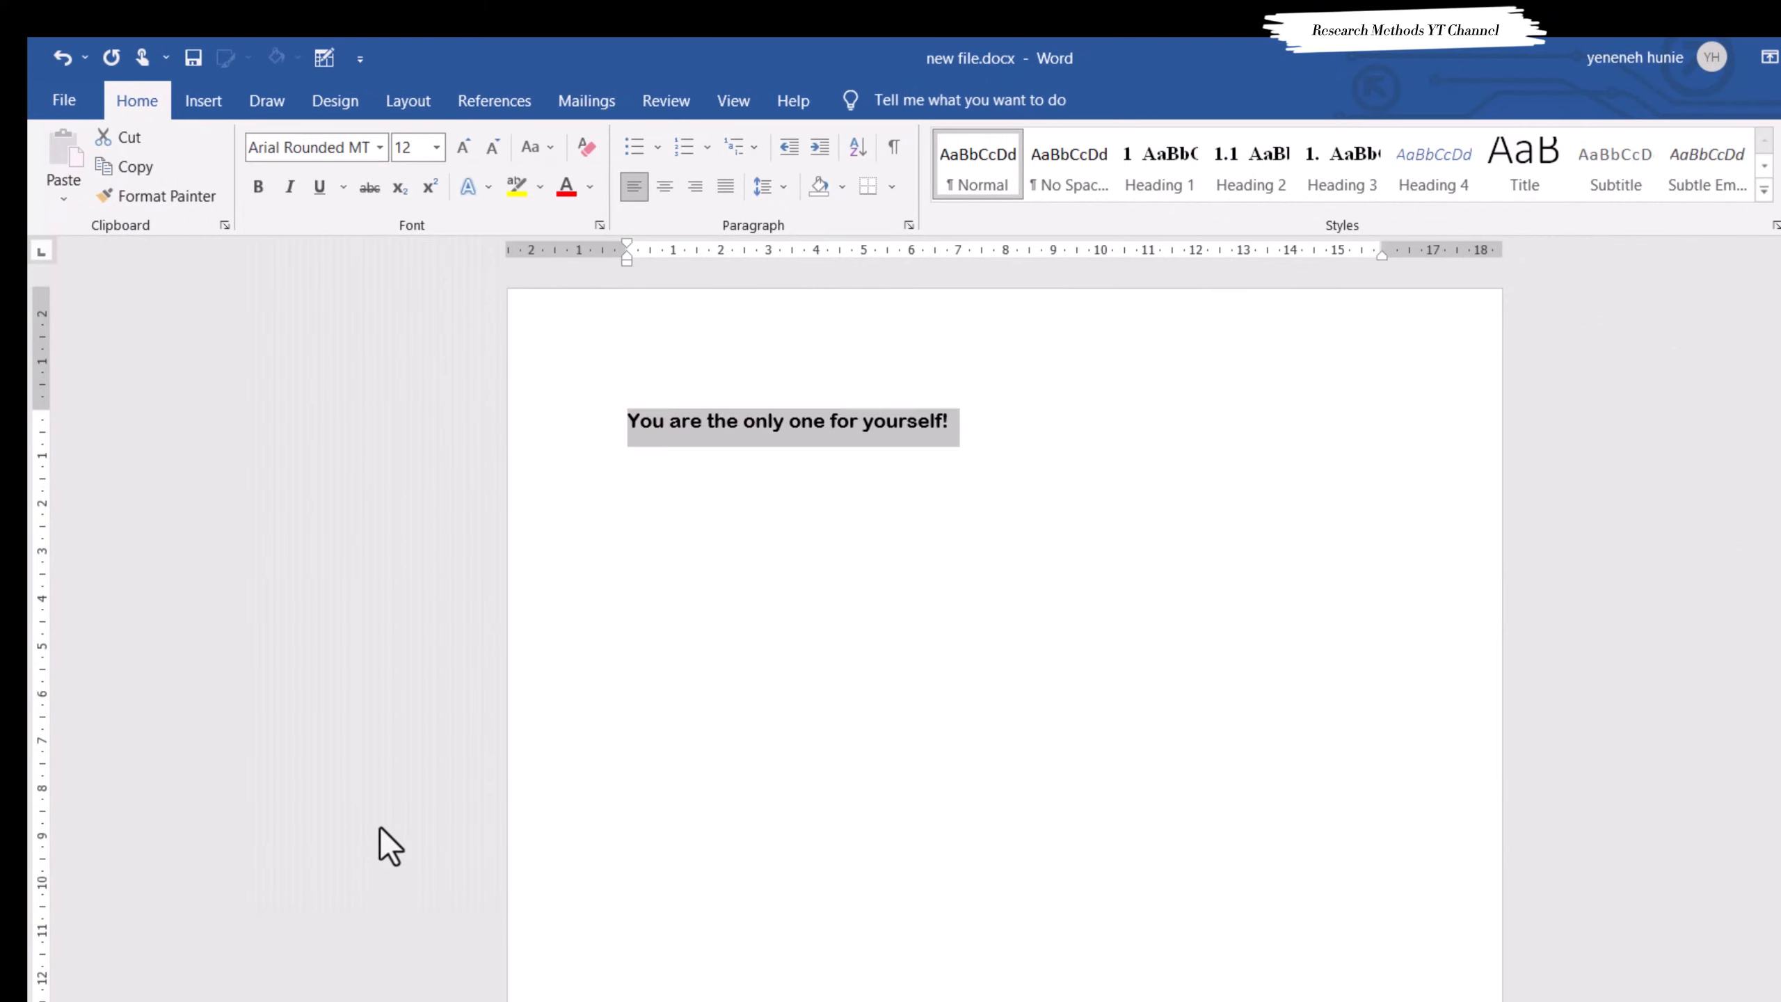
- Set the sentence's font size to 22 and enlarge it in increments with Increase Font Size up to 72
left_click(437, 148)
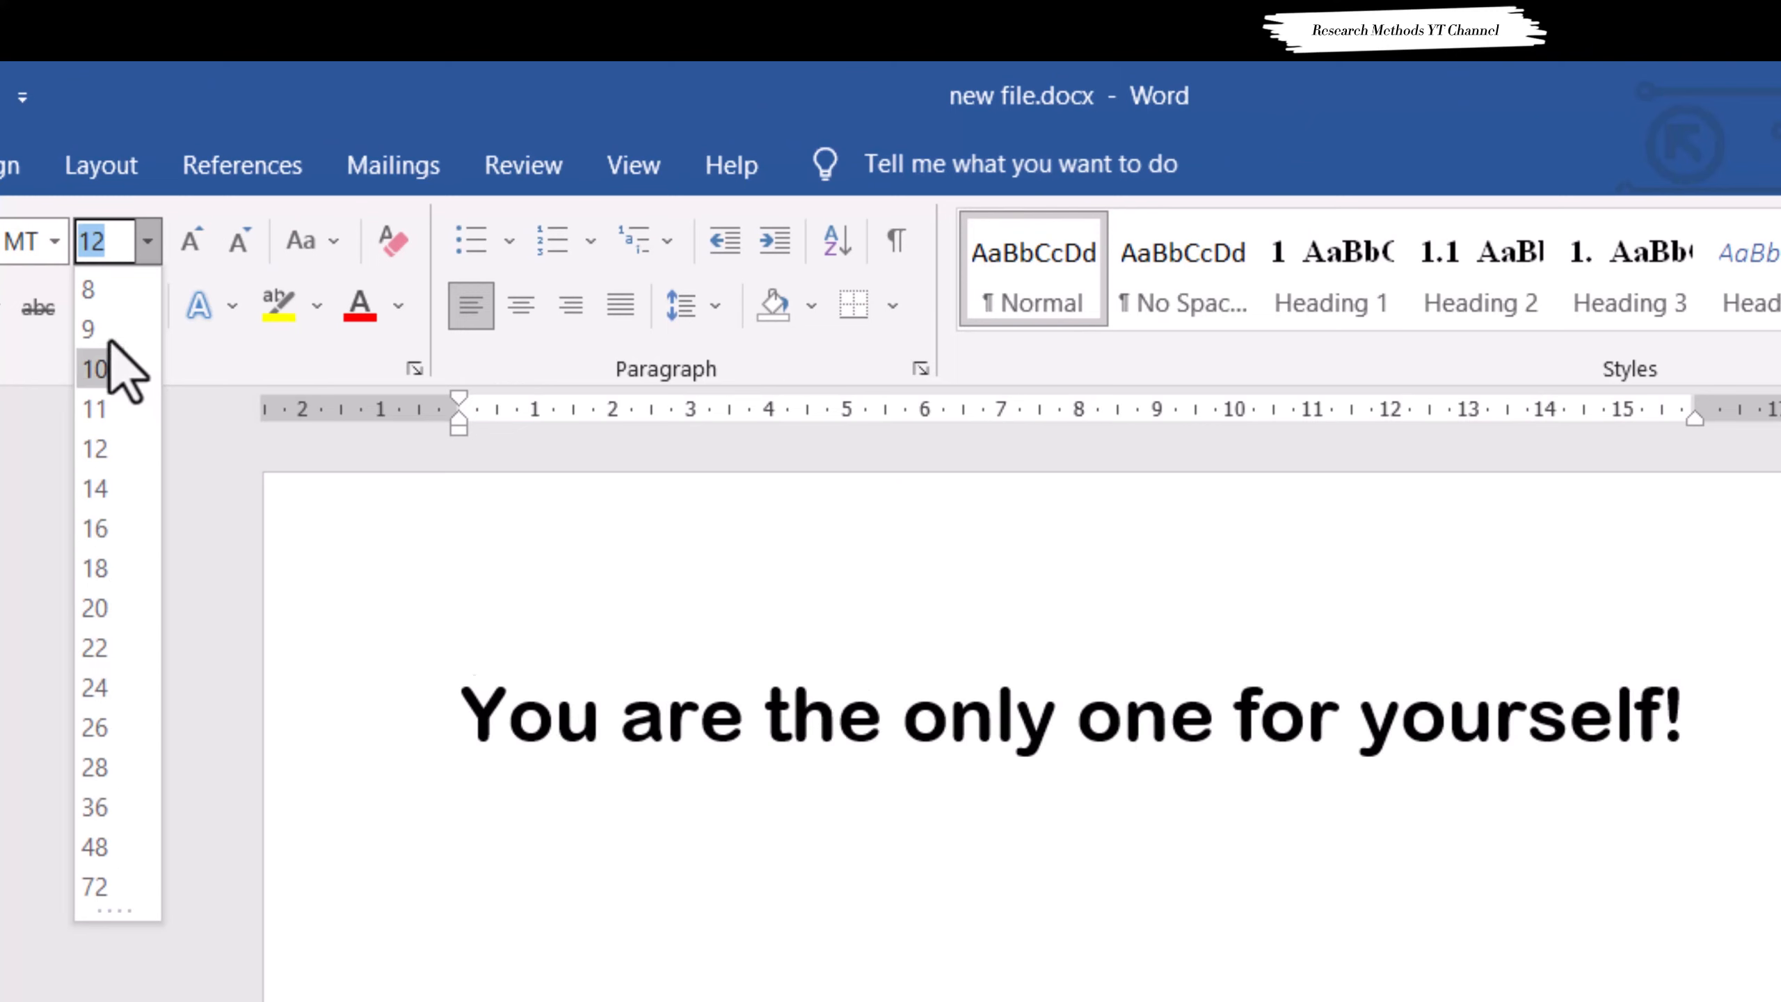
left_click(98, 647)
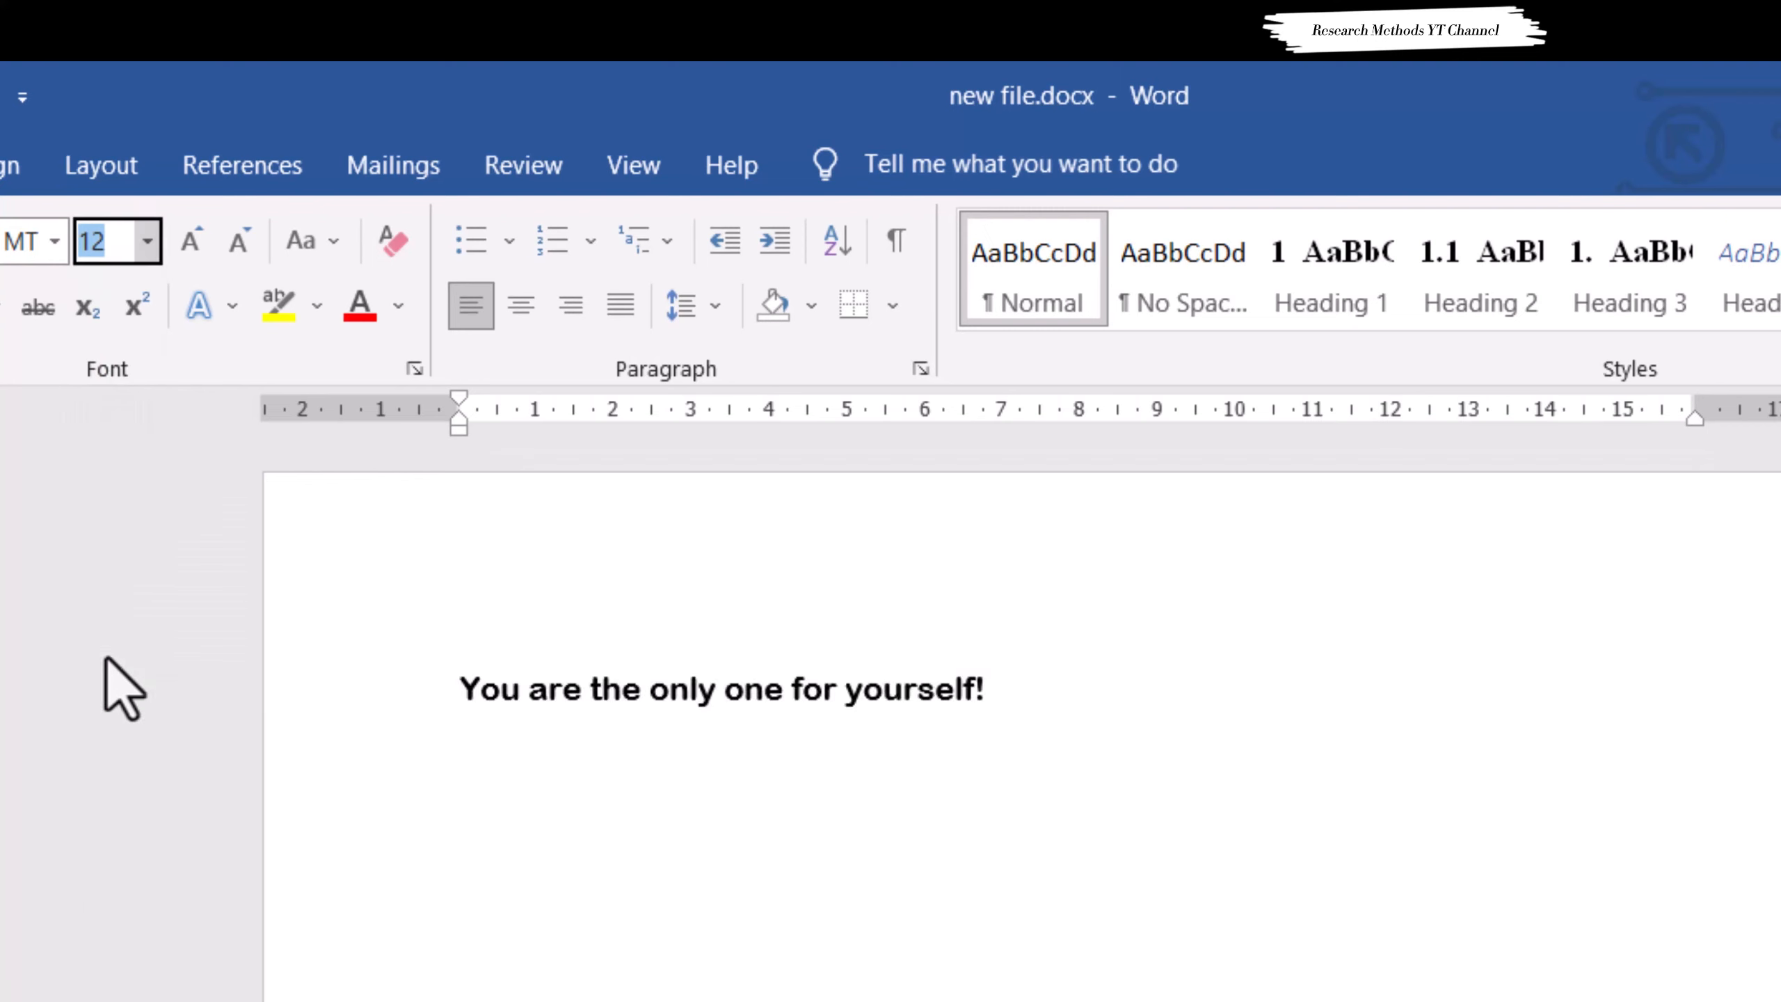
left_click(205, 242)
left_click(204, 240)
left_click(205, 240)
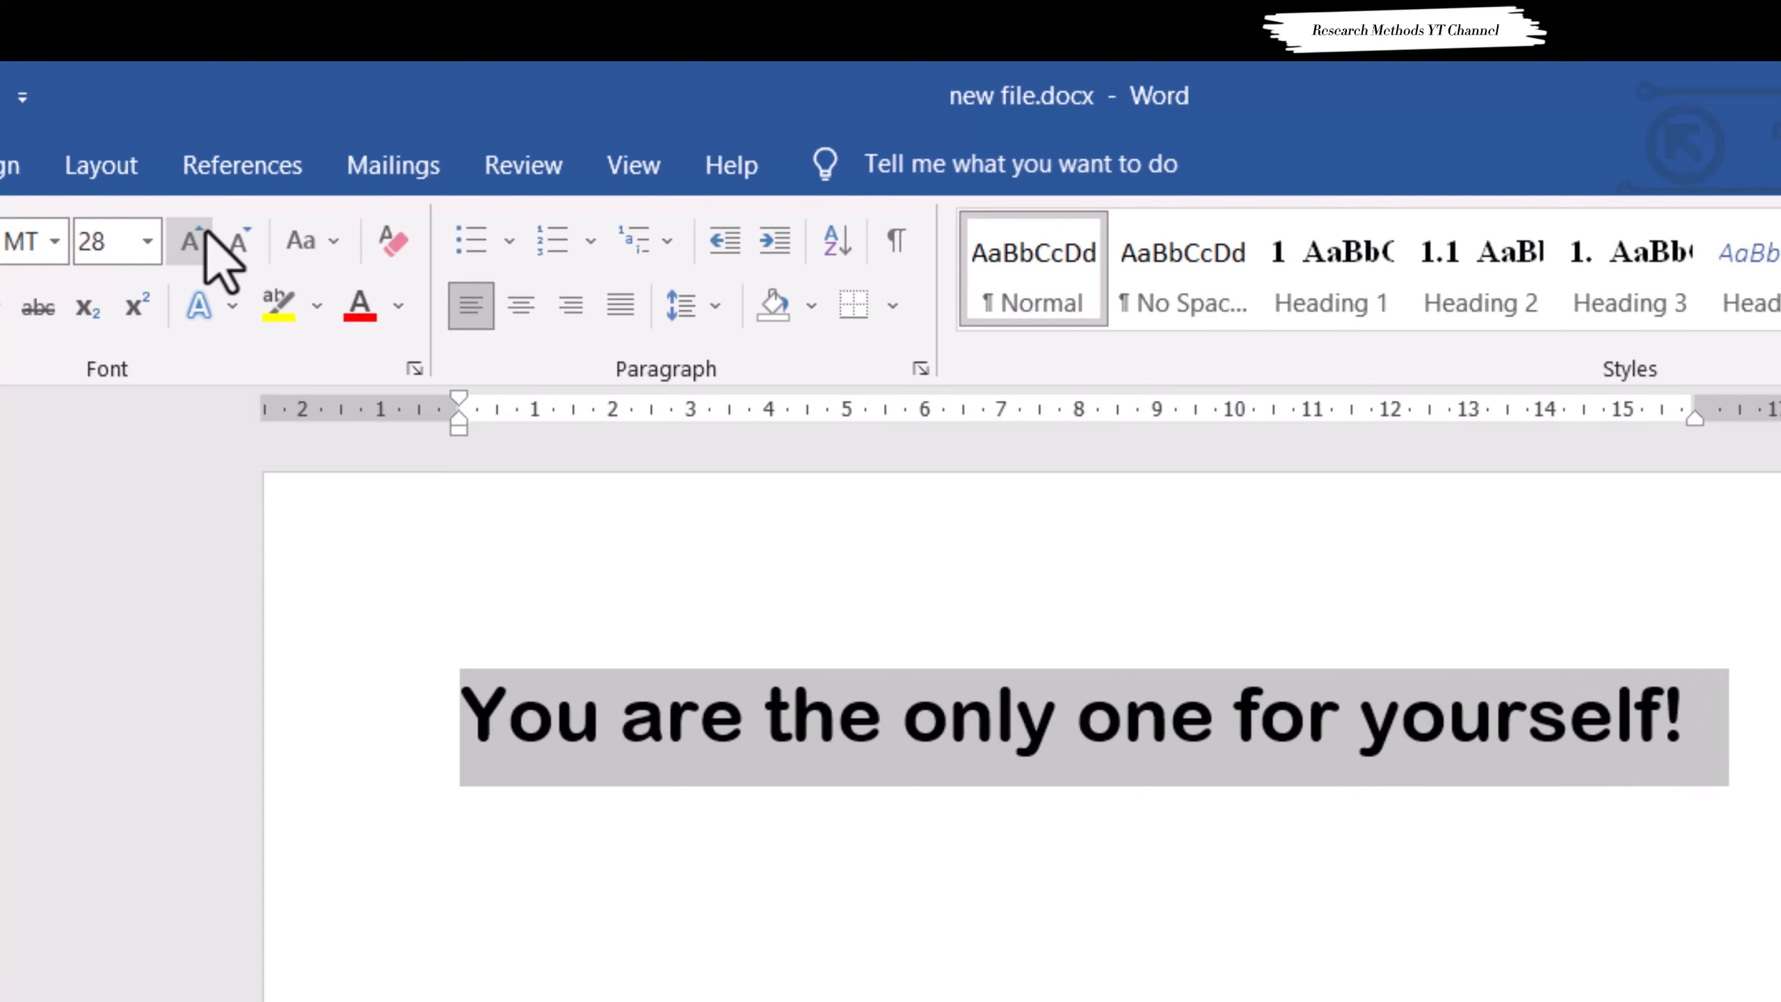
left_click(205, 240)
left_click(204, 241)
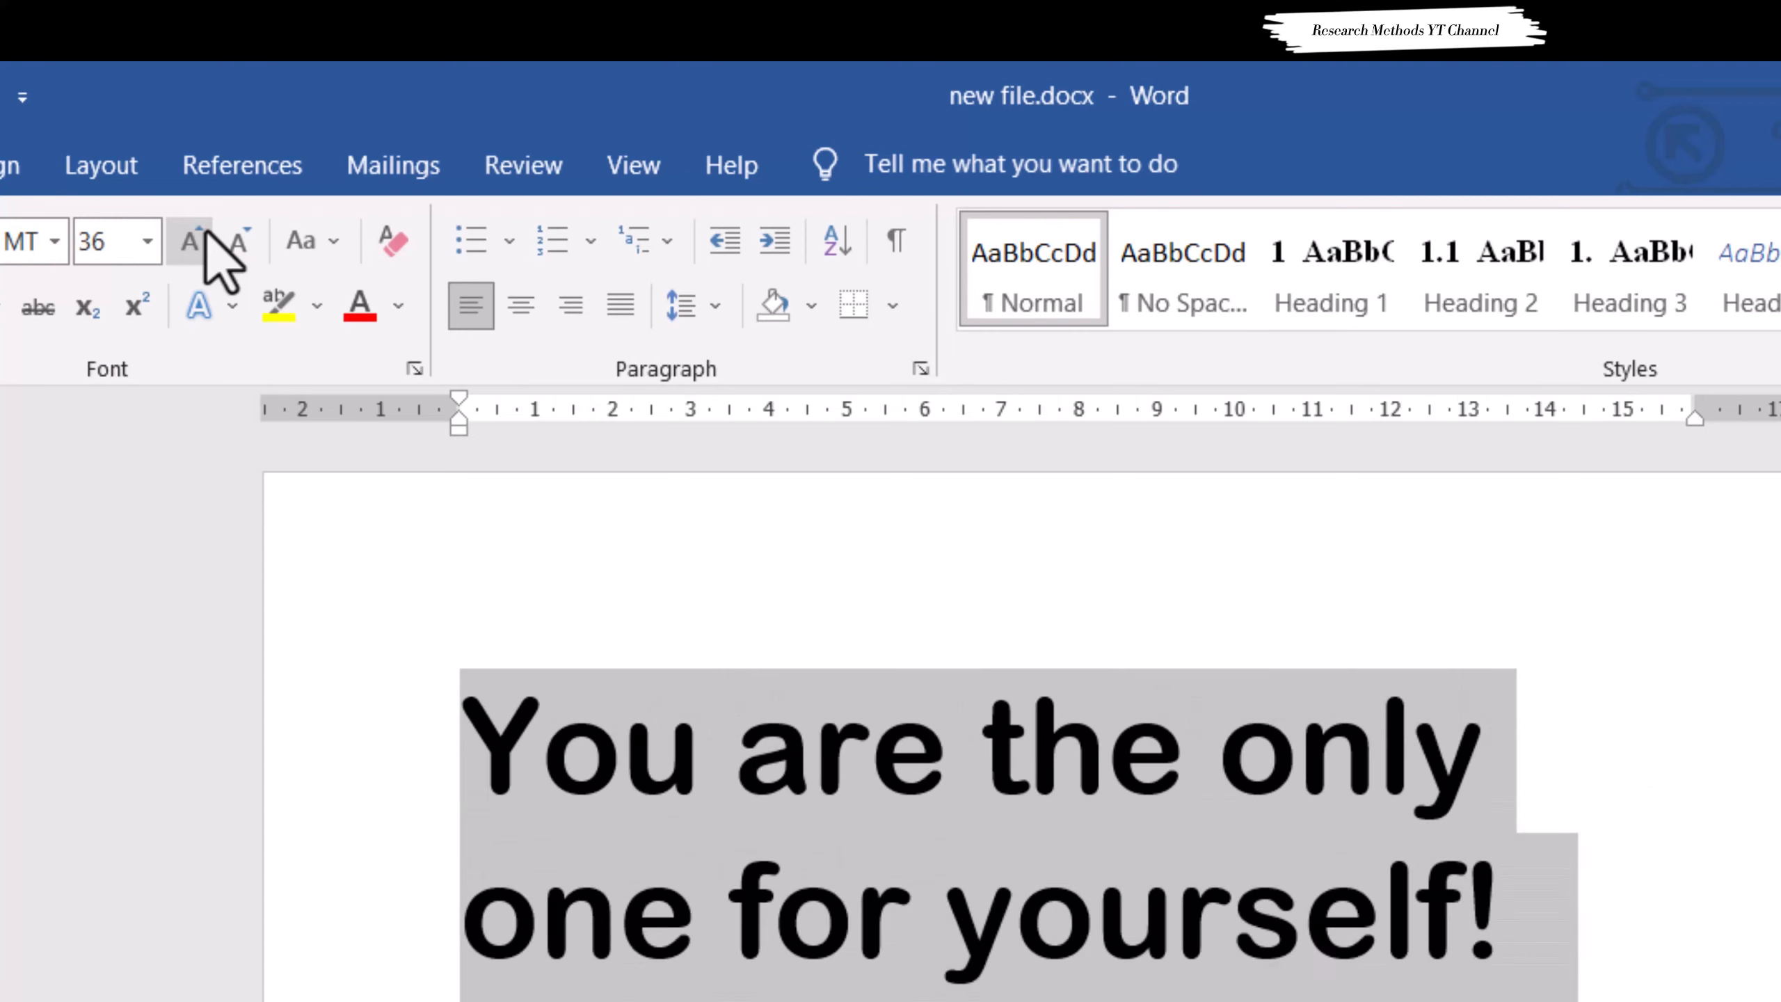
left_click(204, 241)
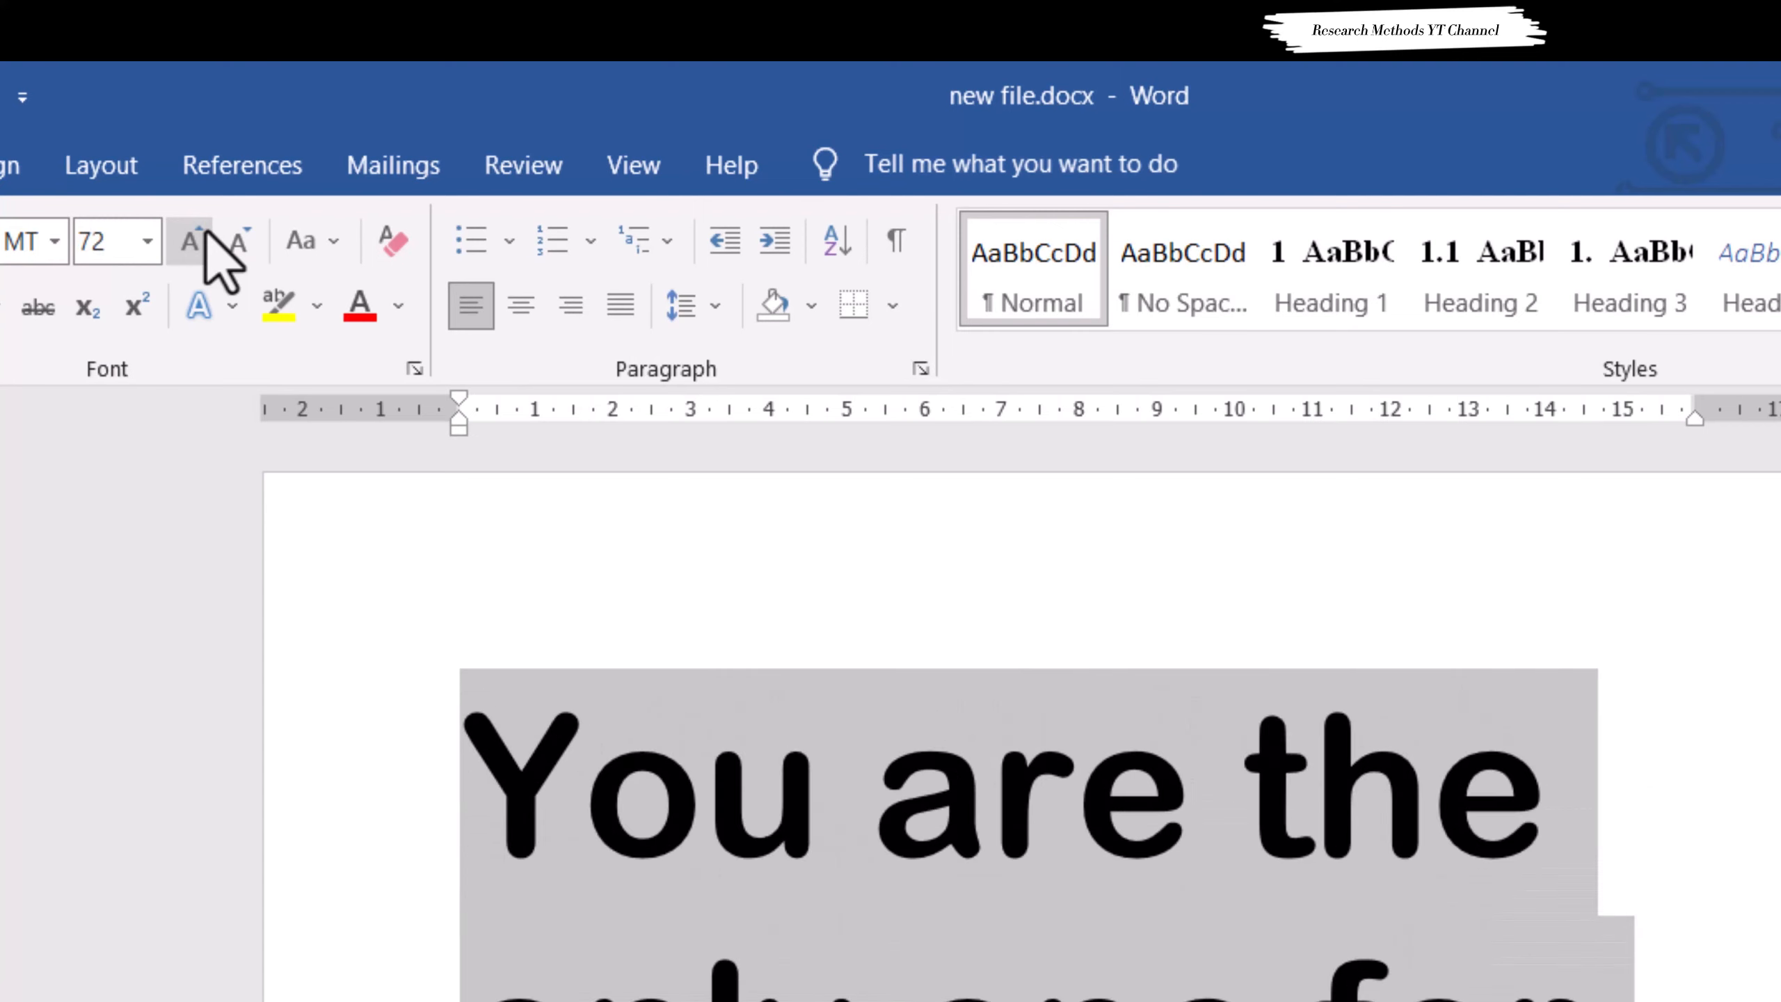
- Reduce the sentence's font size in increments to 28 and change its font to Calibri Light
left_click(240, 242)
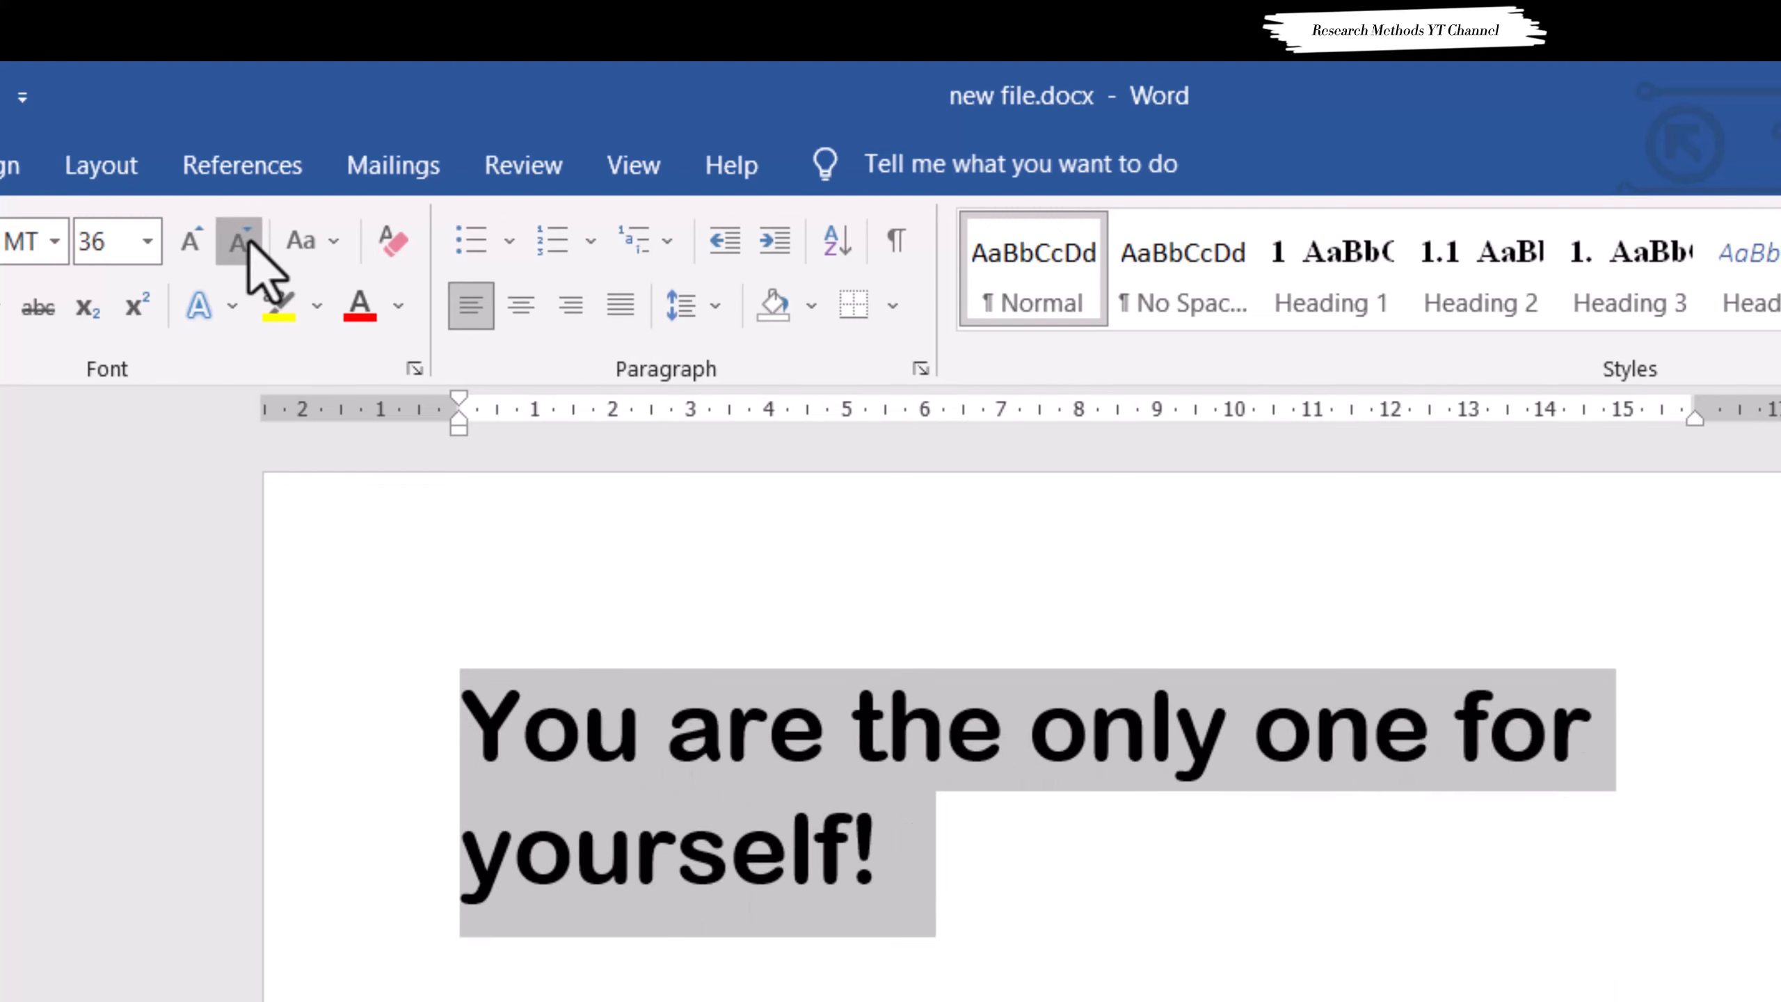
left_click(243, 241)
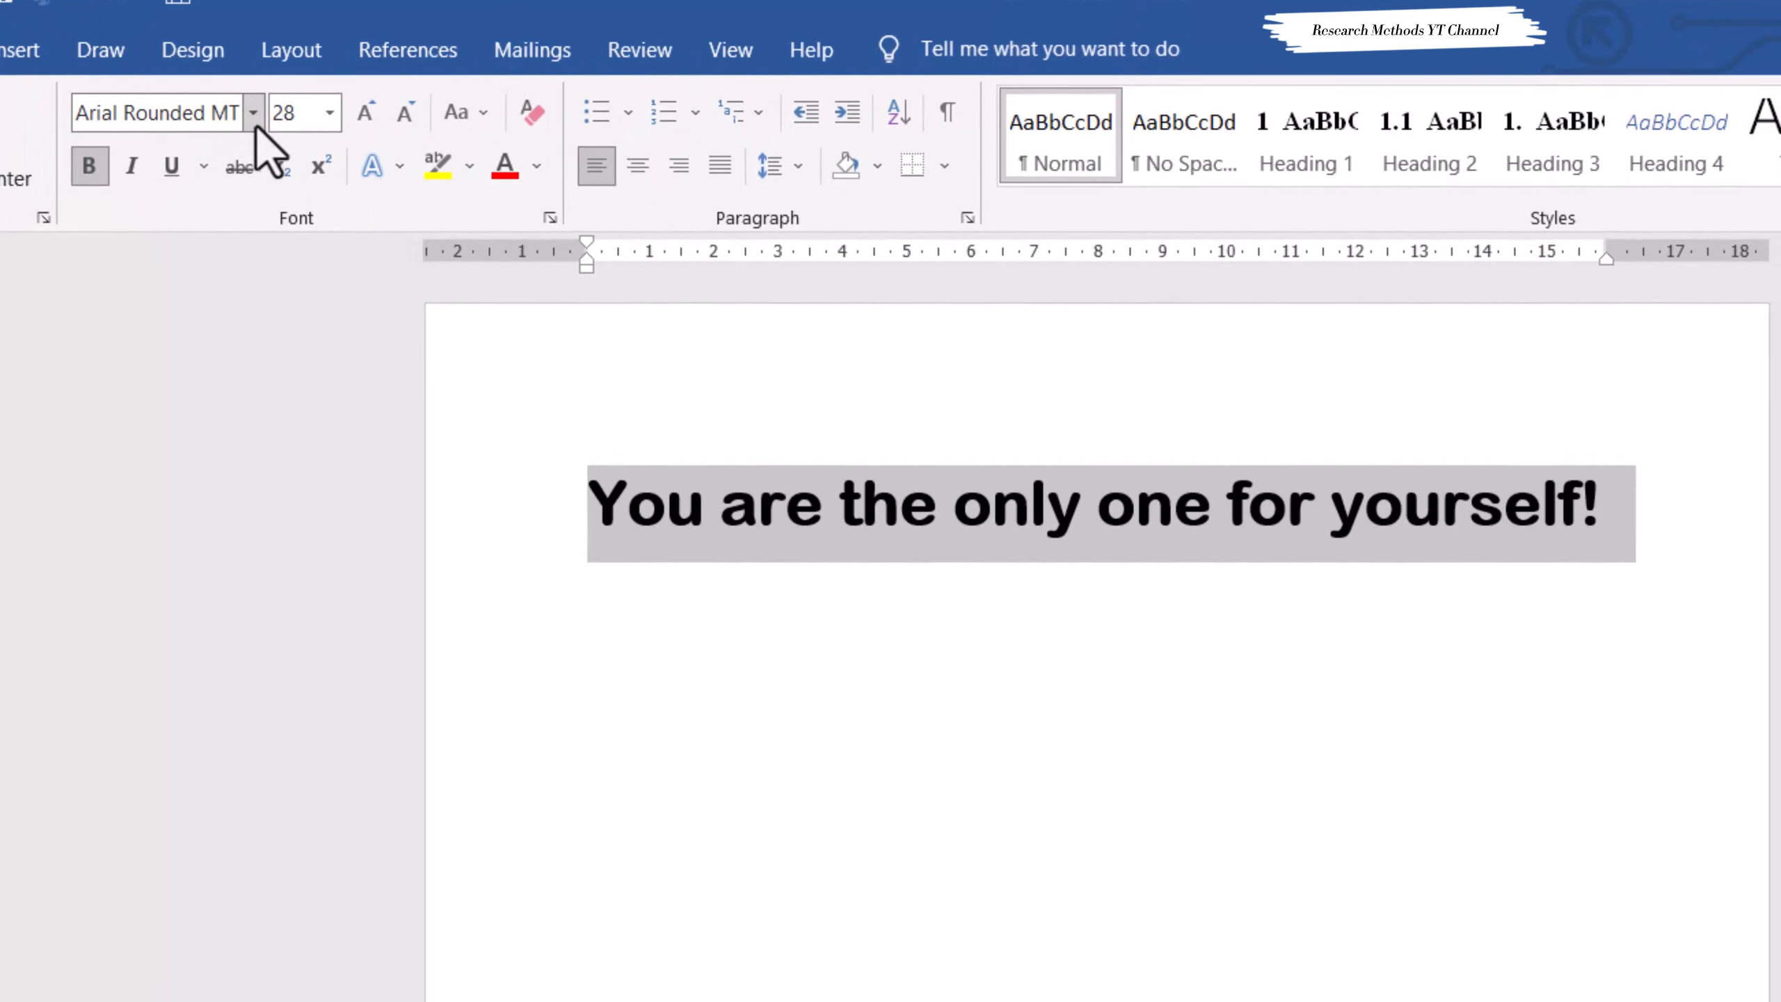
left_click(252, 110)
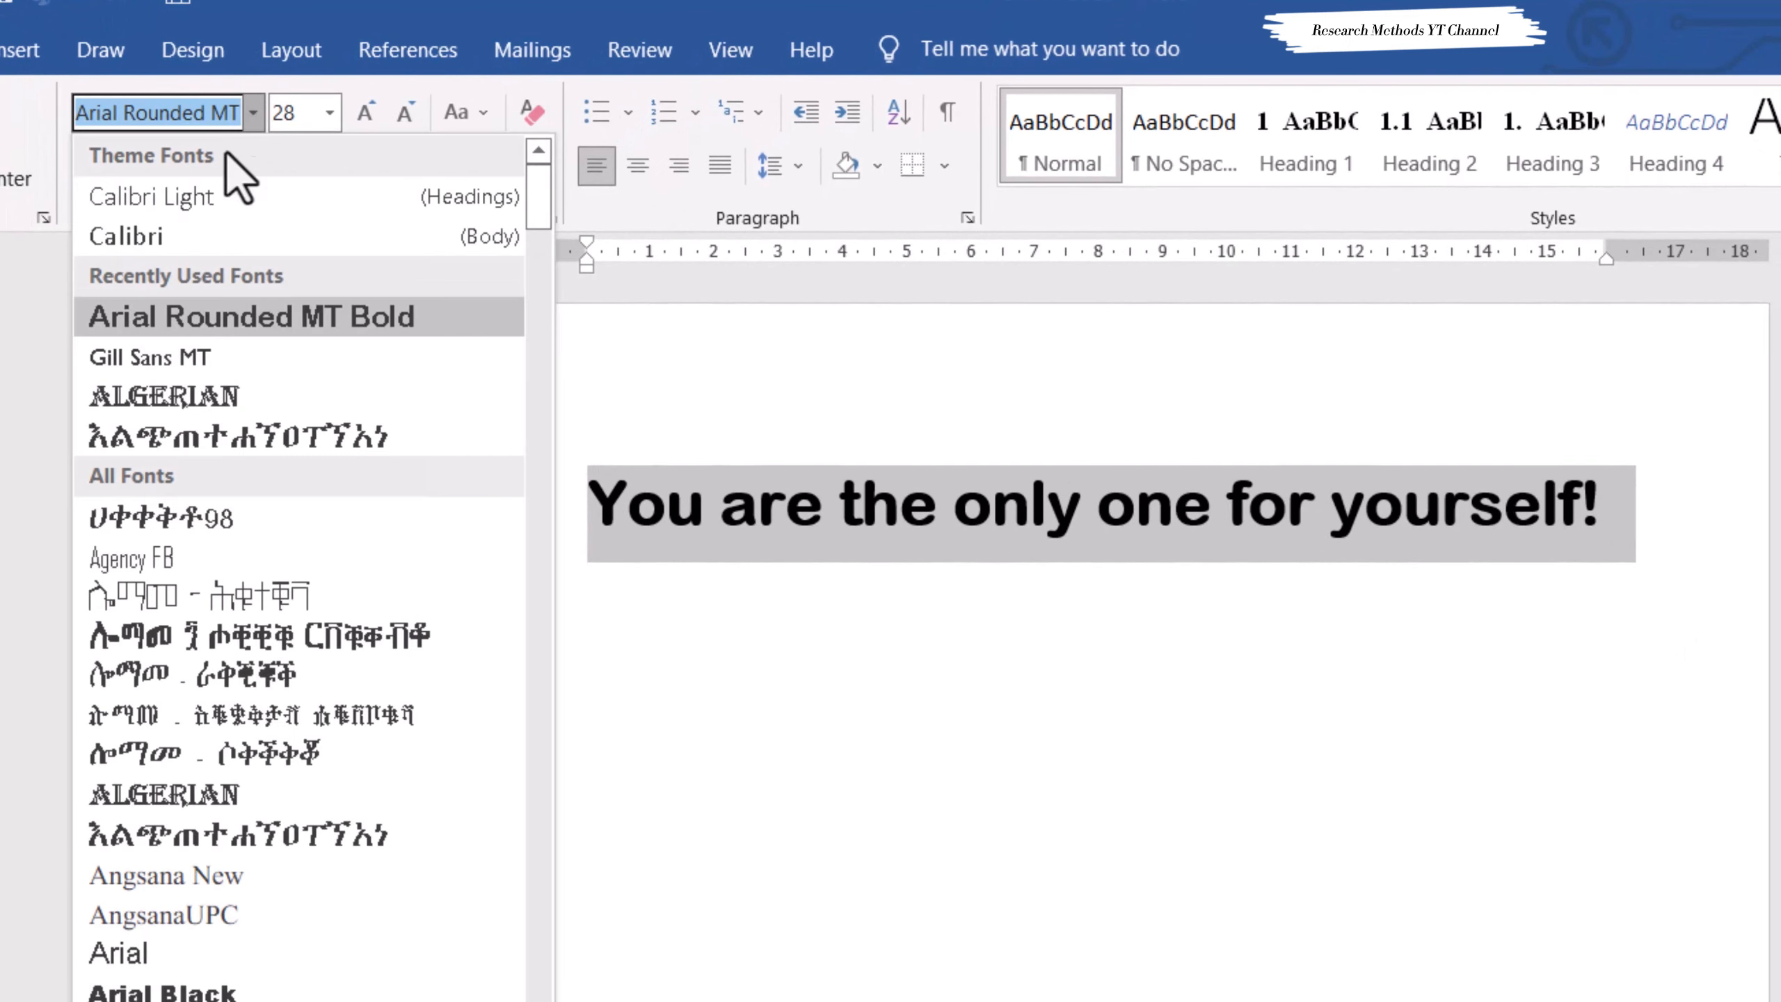
left_click(178, 204)
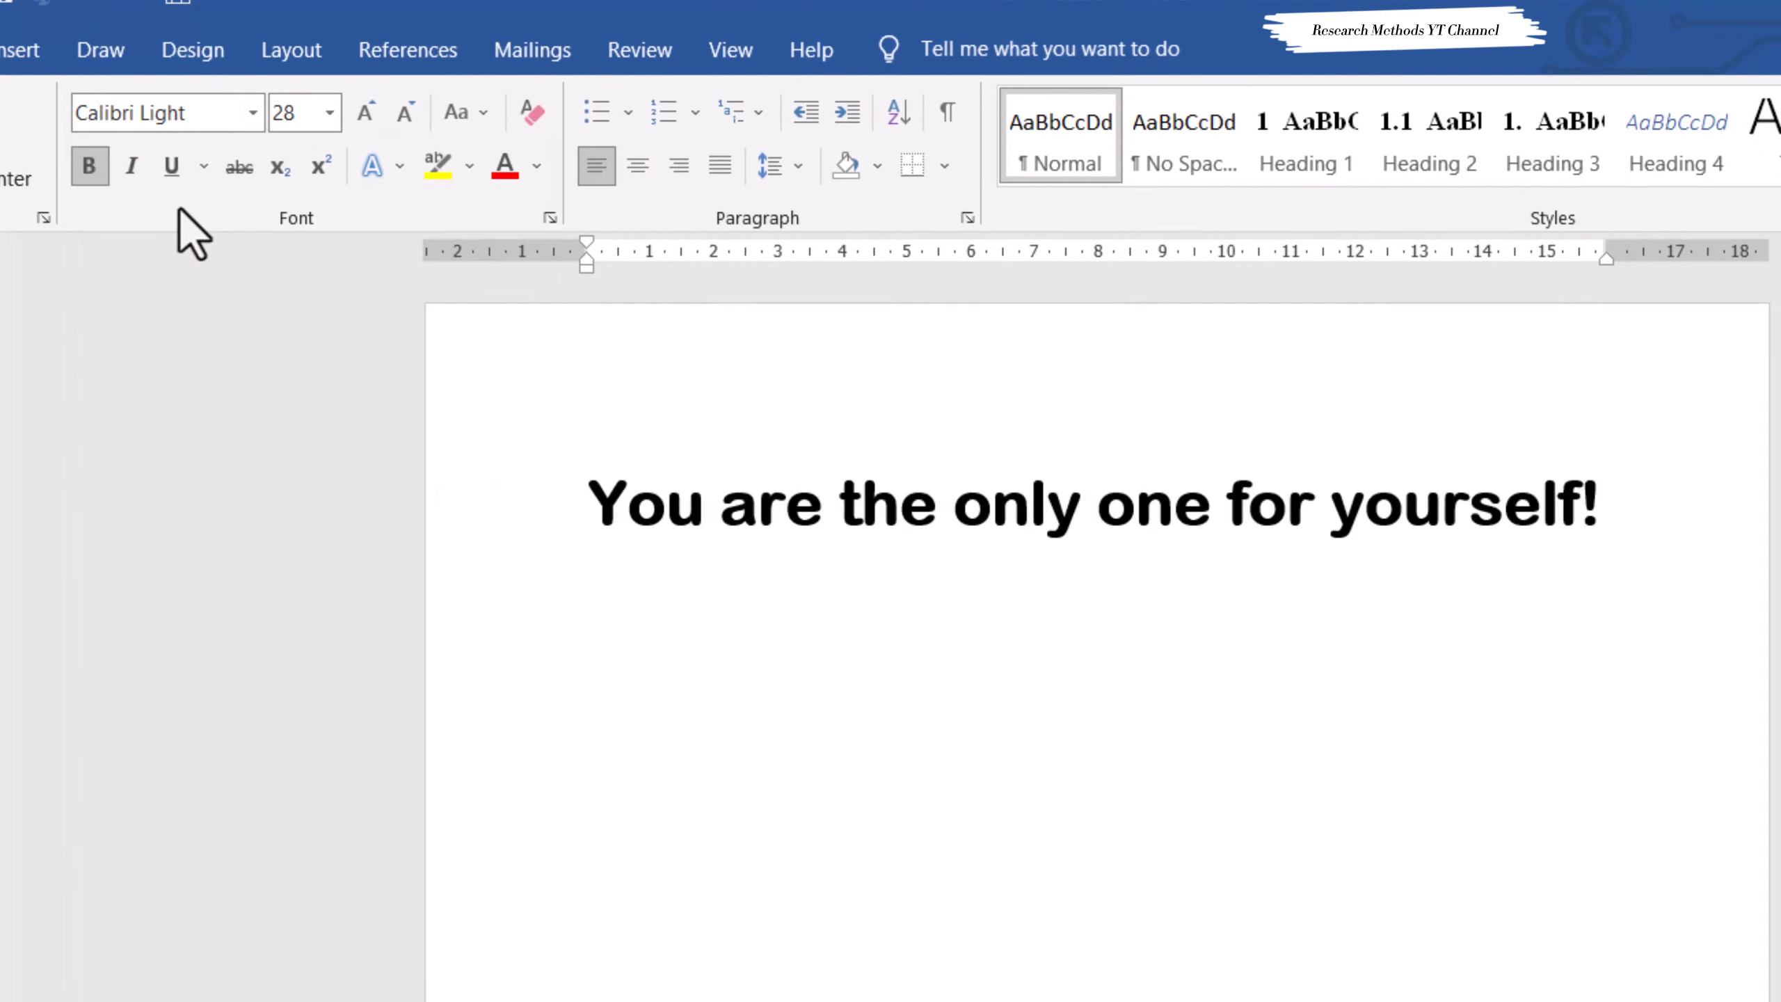
- Toggle bold on the sentence several times to compare both looks, leaving it off
left_click(89, 169)
left_click(89, 169)
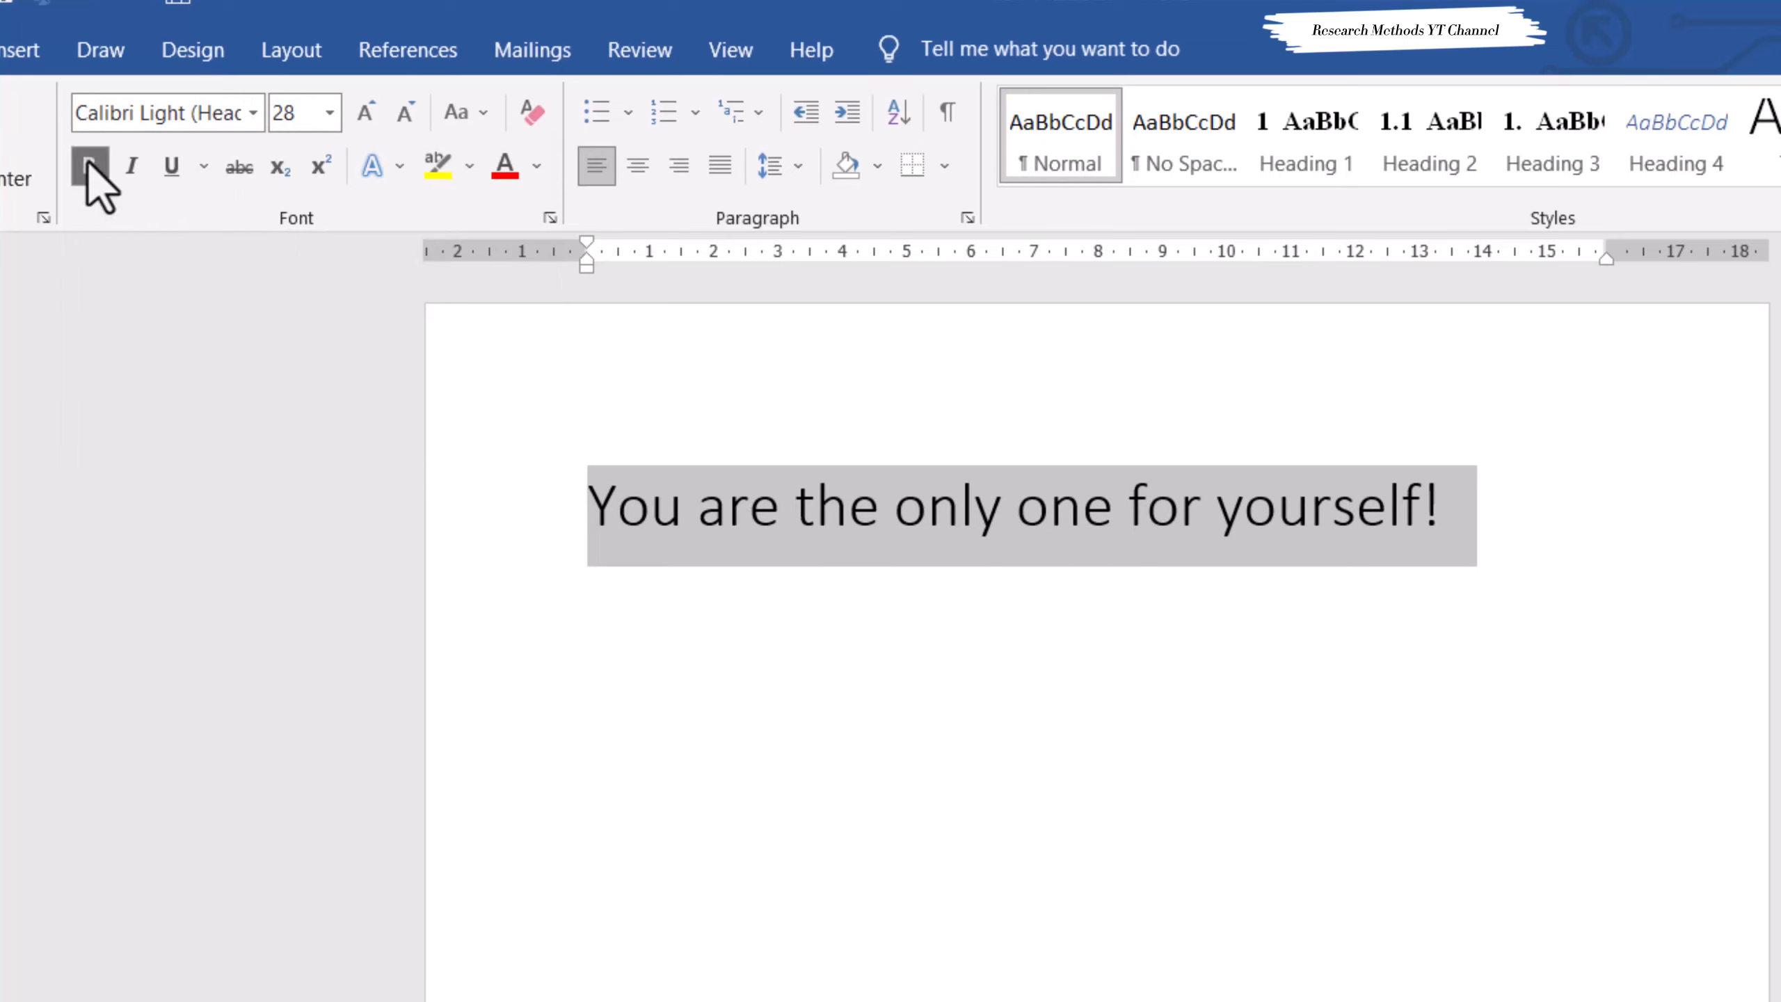
left_click(89, 169)
left_click(89, 168)
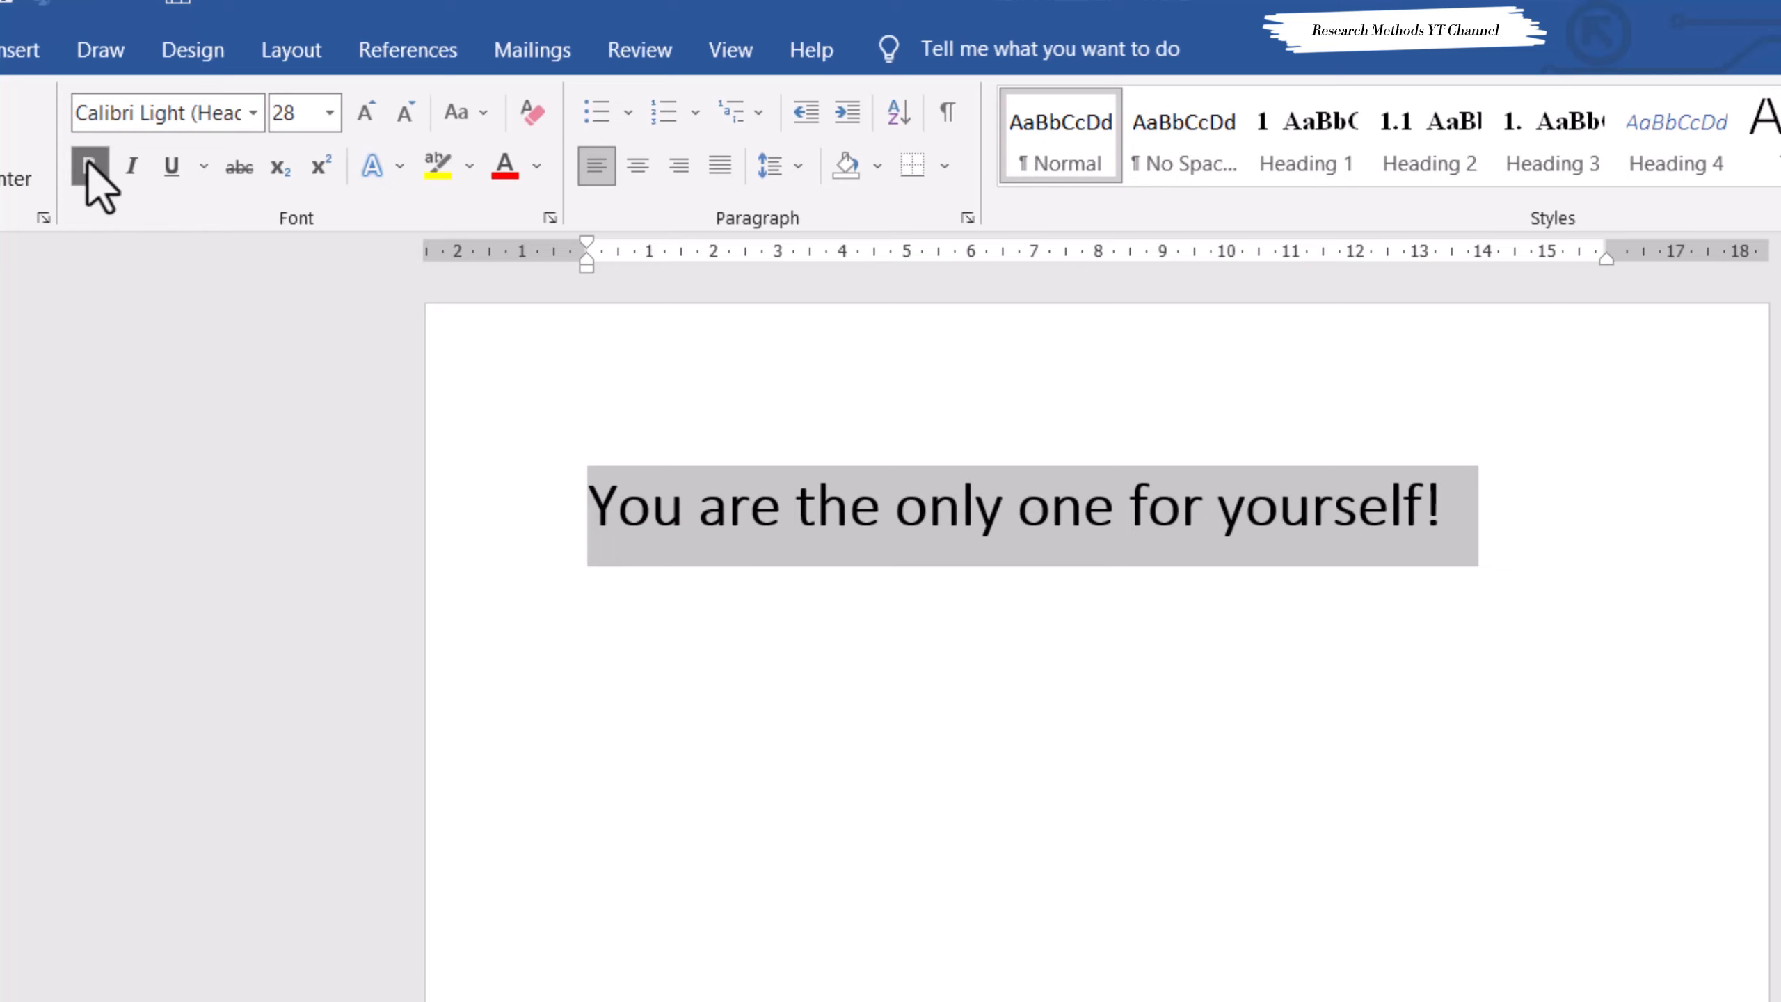
left_click(89, 168)
left_click(90, 169)
- Browse the full font list and set the sentence's font to Times New Roman
left_click(258, 114)
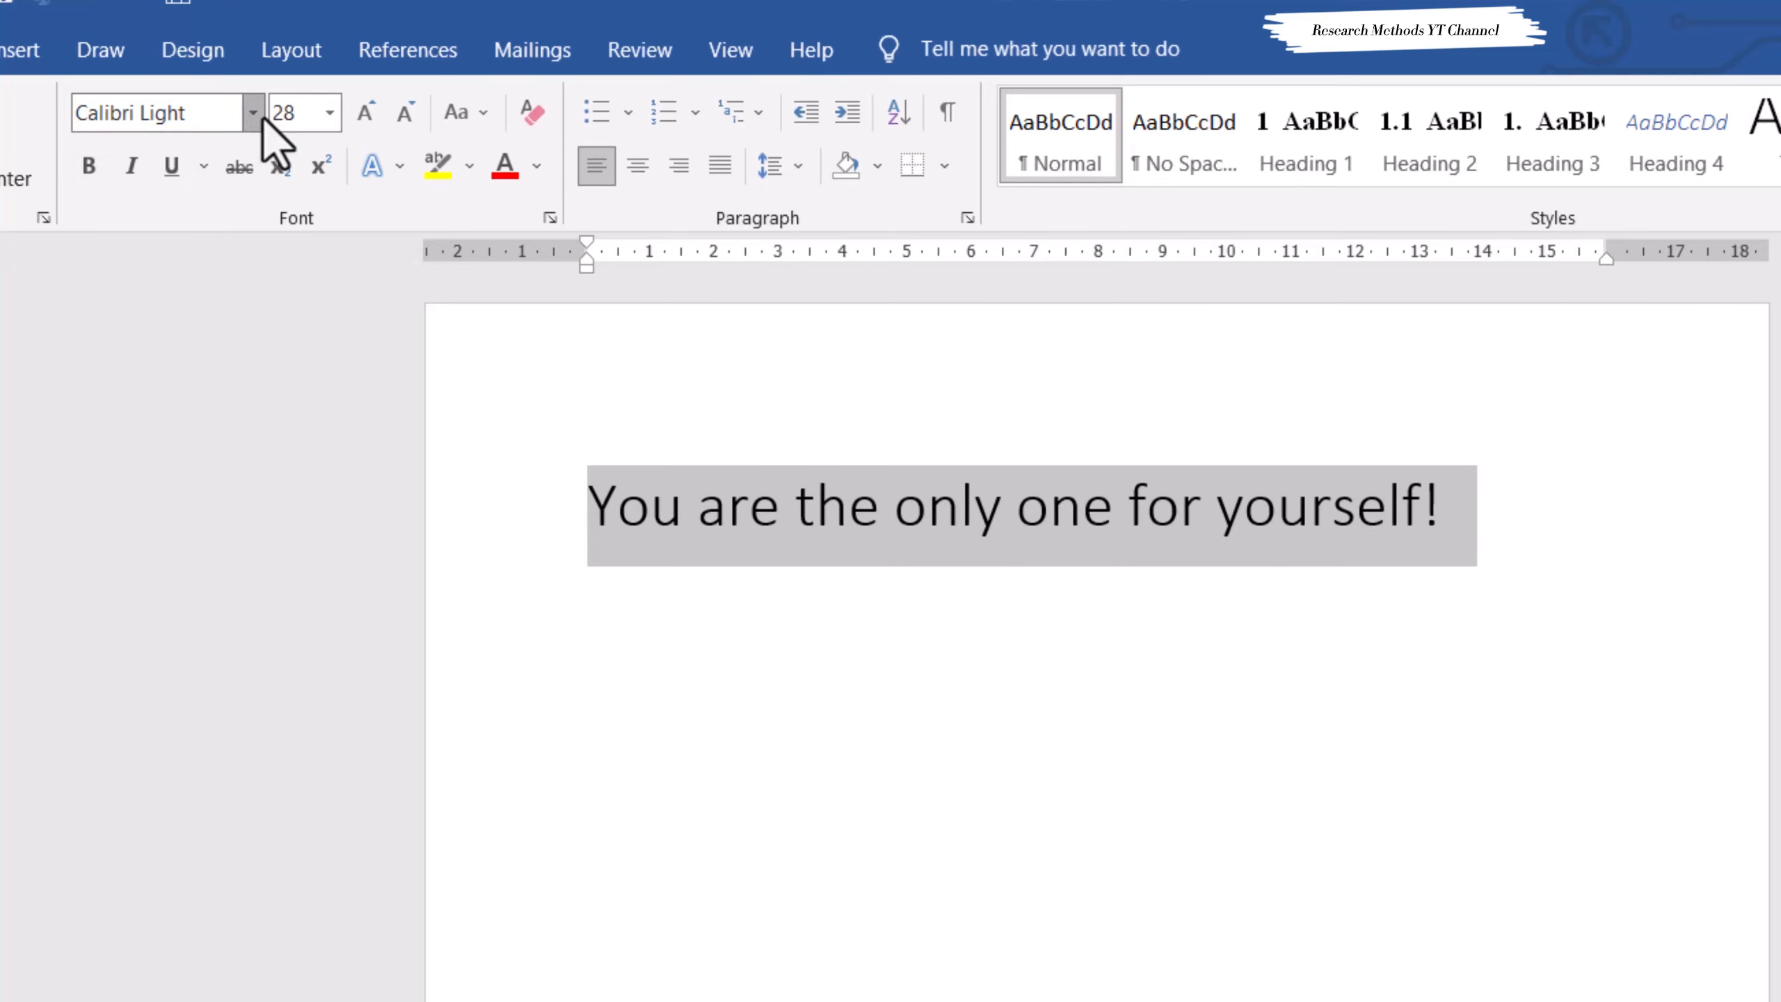
scroll(246, 772, "down", 15)
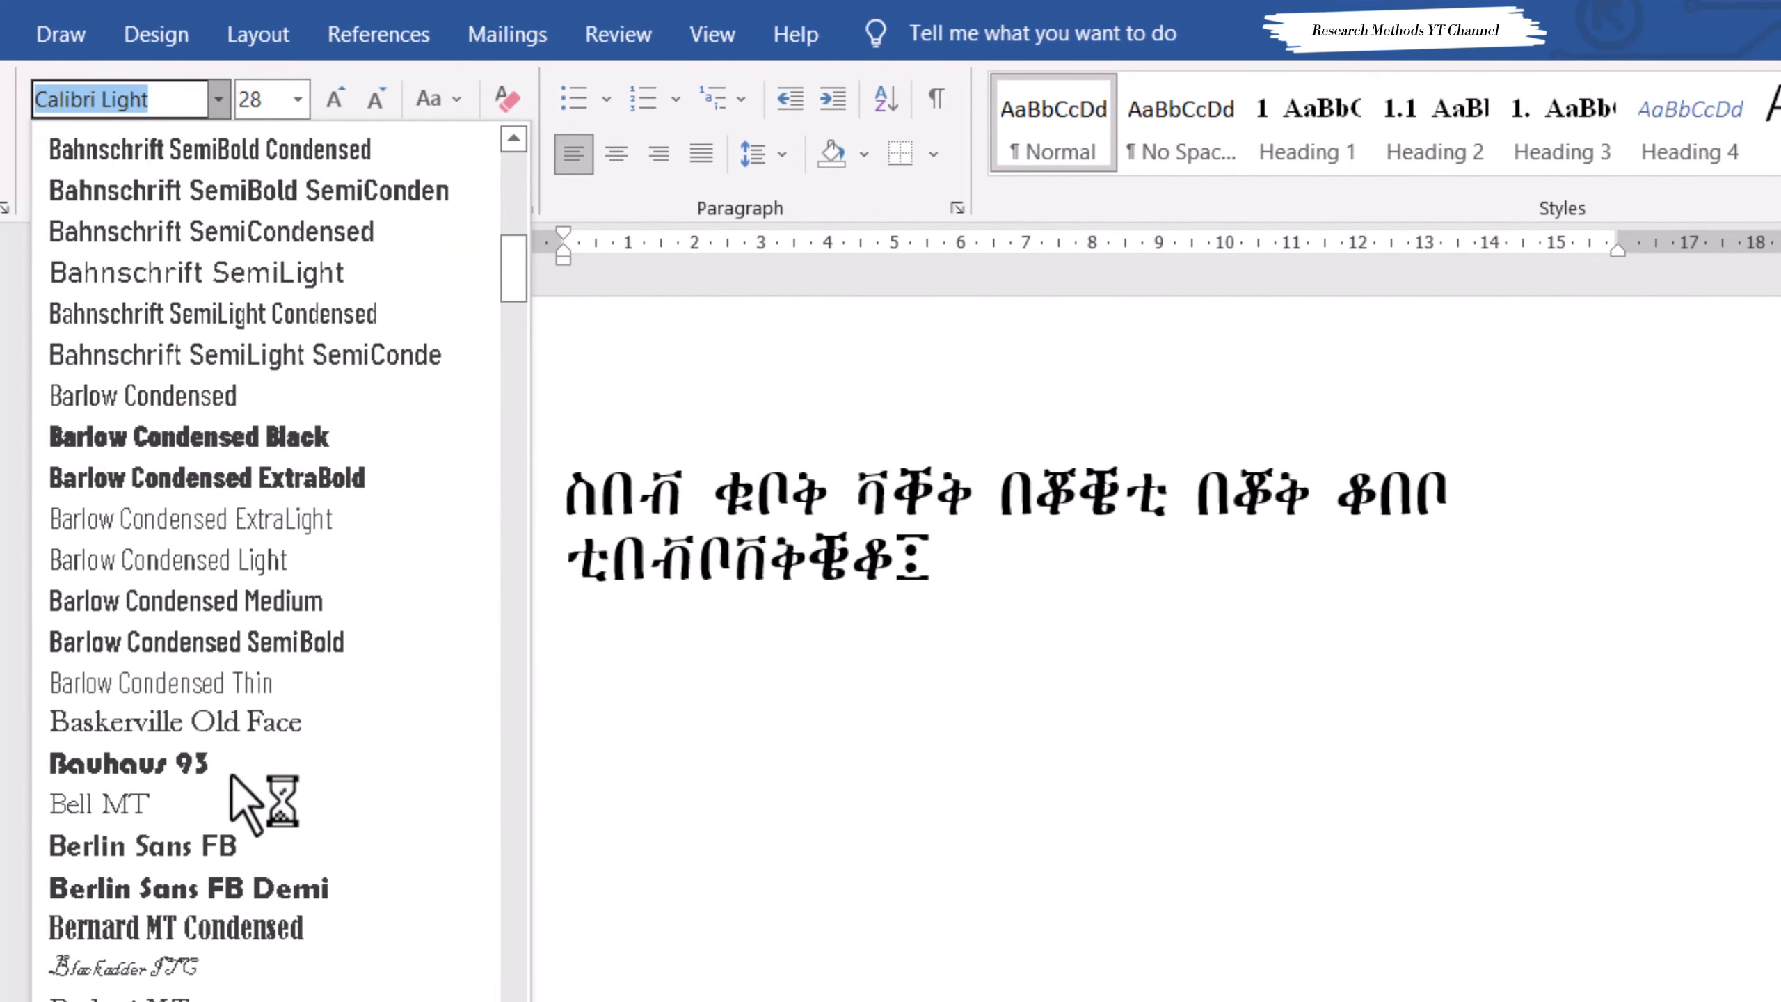
scroll(214, 948, "down", 12)
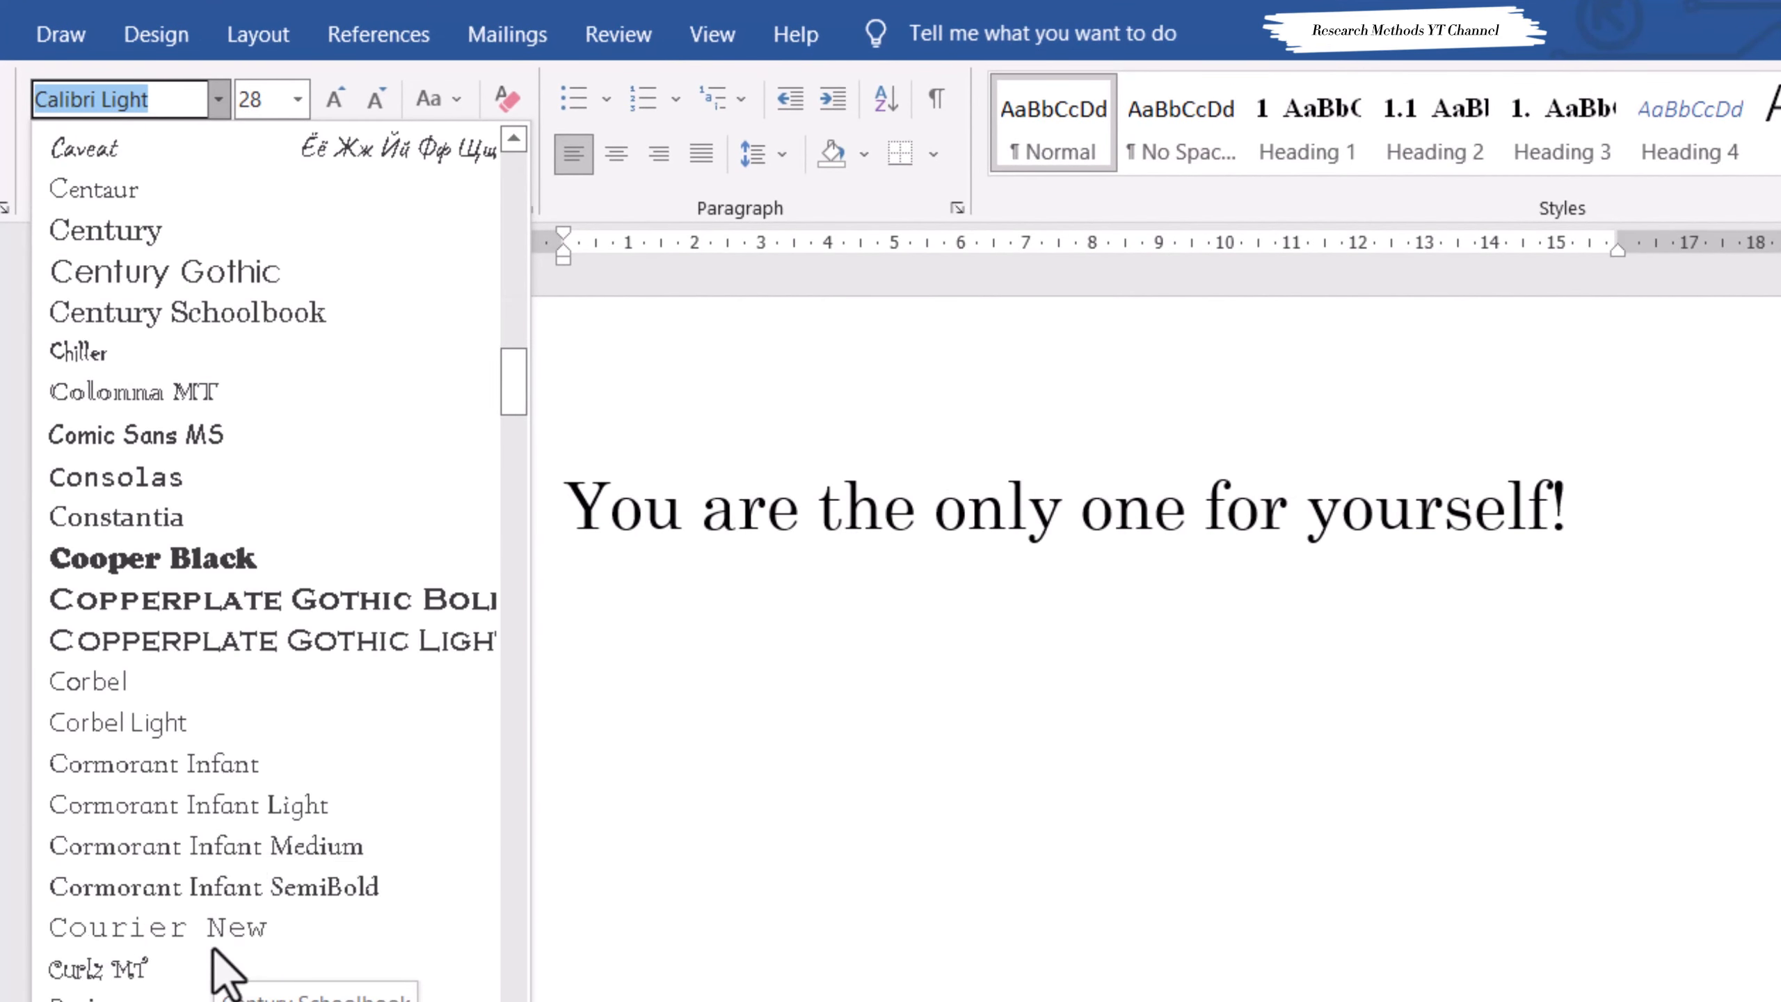
scroll(213, 946, "down", 20)
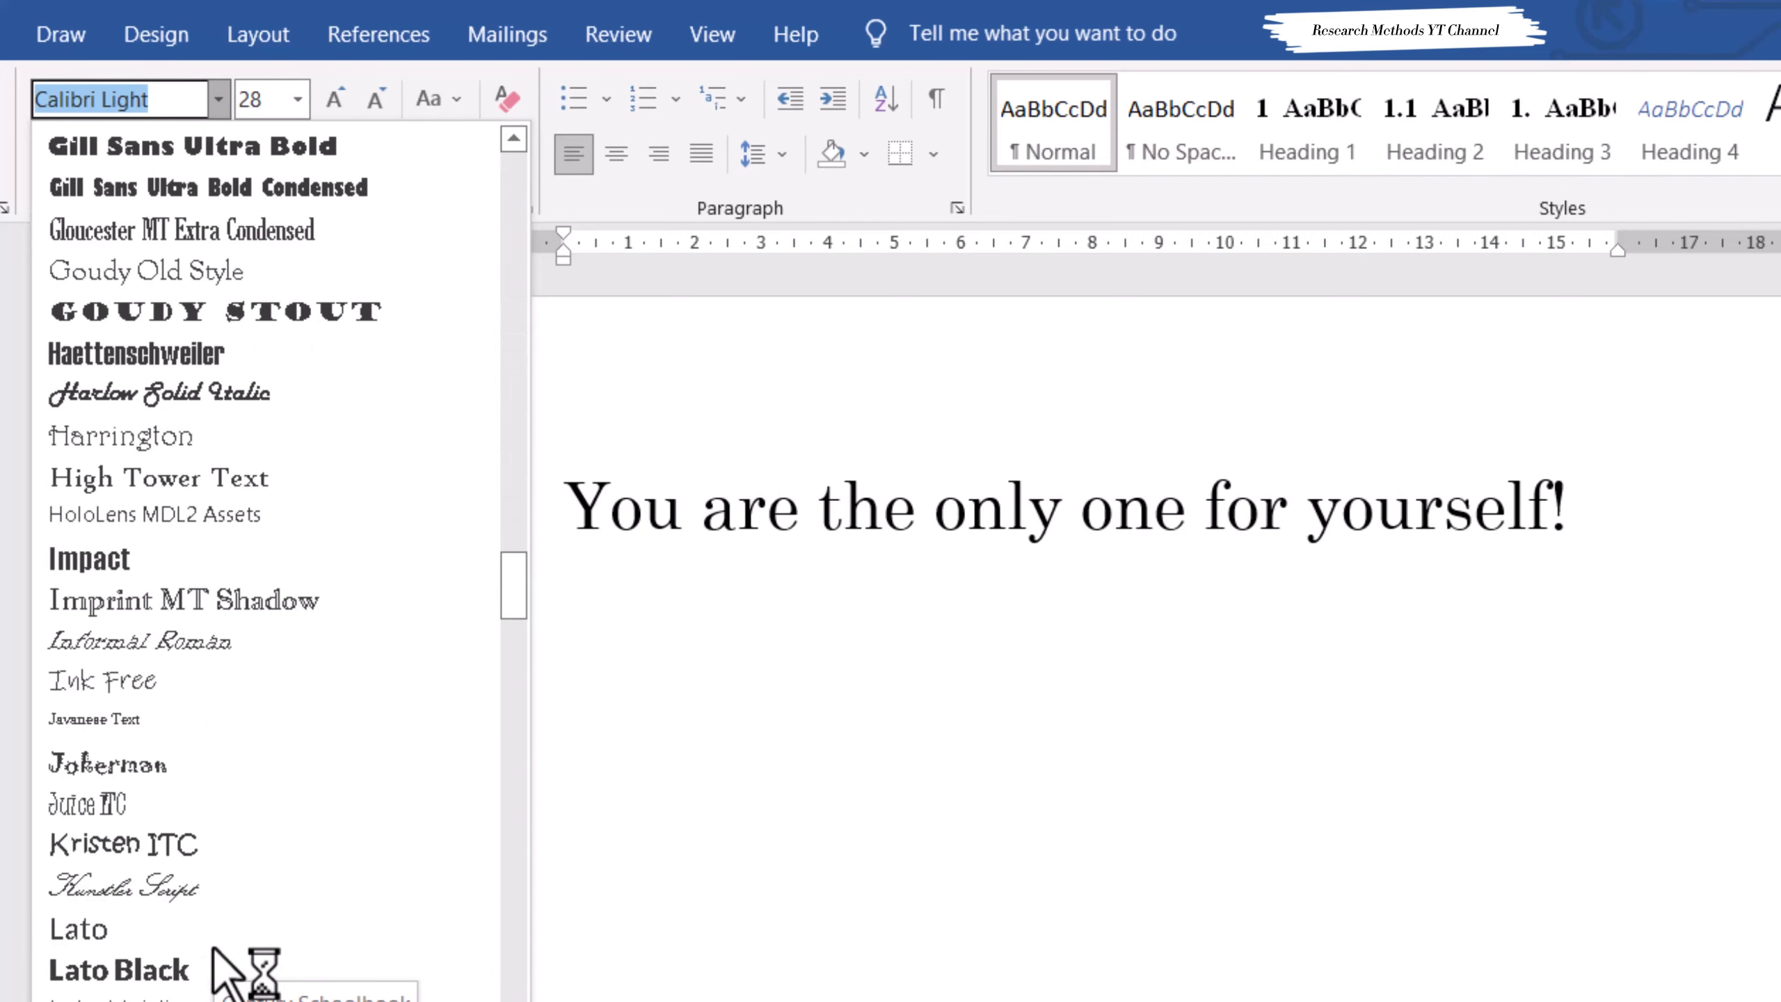
scroll(213, 946, "down", 20)
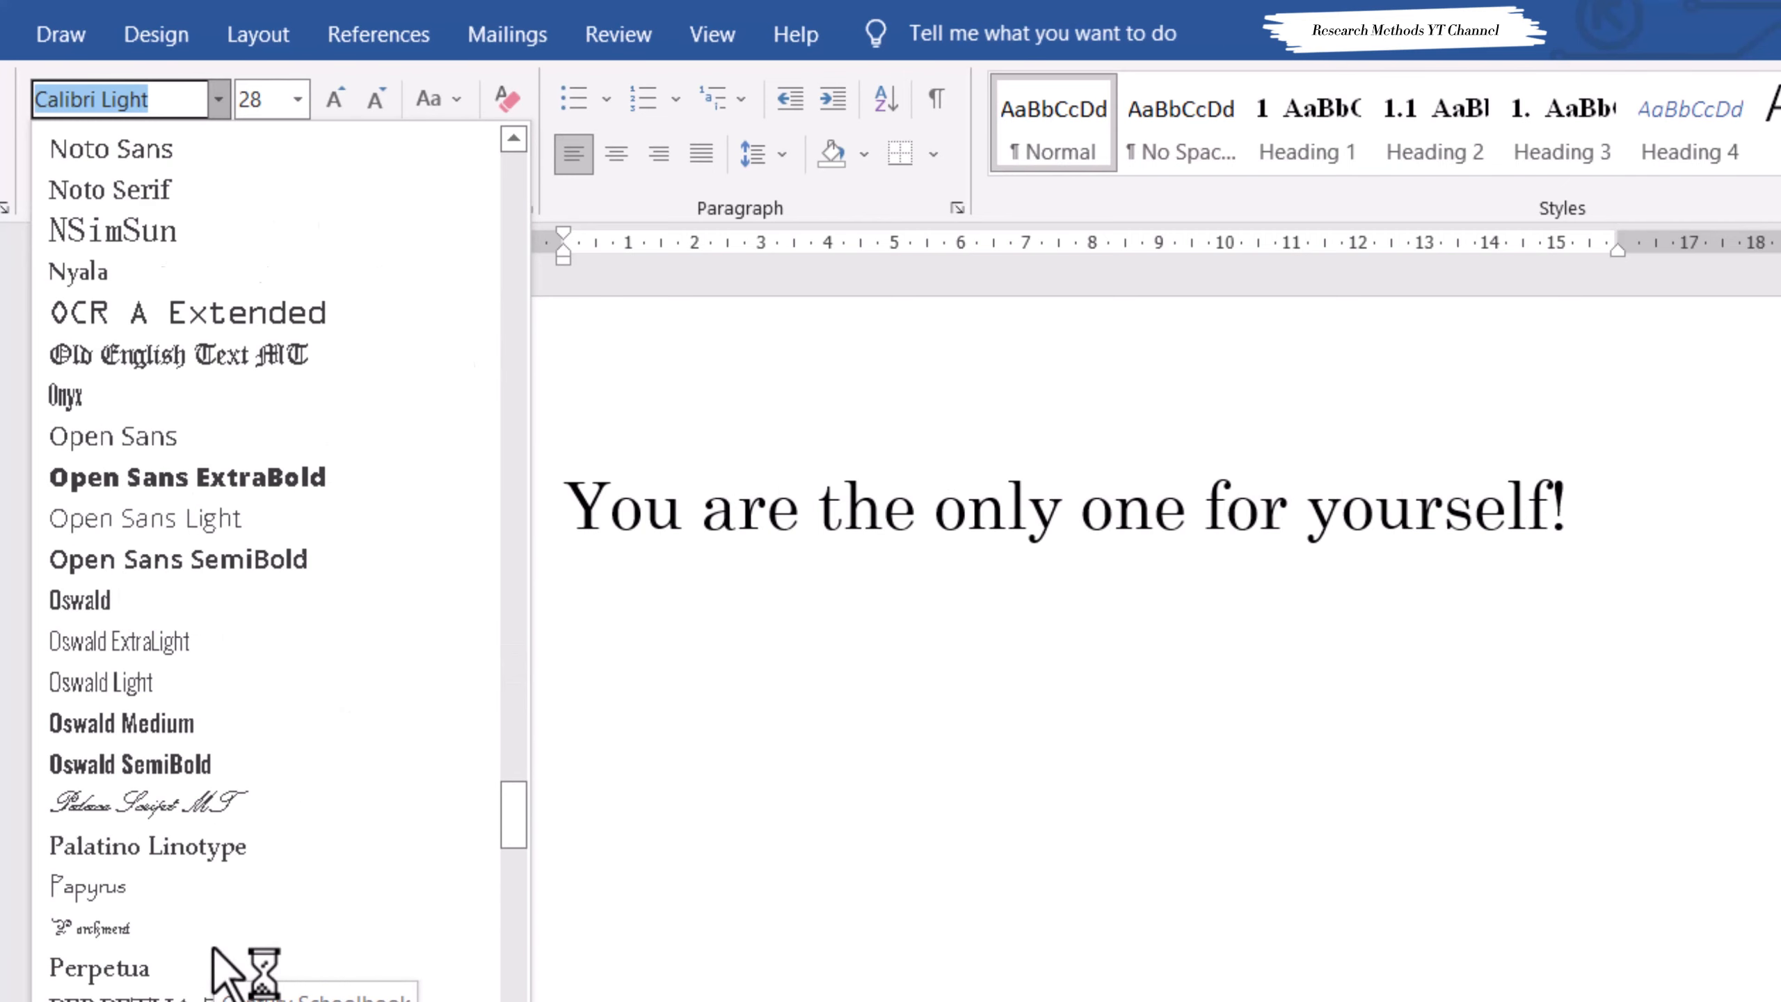
scroll(213, 947, "down", 17)
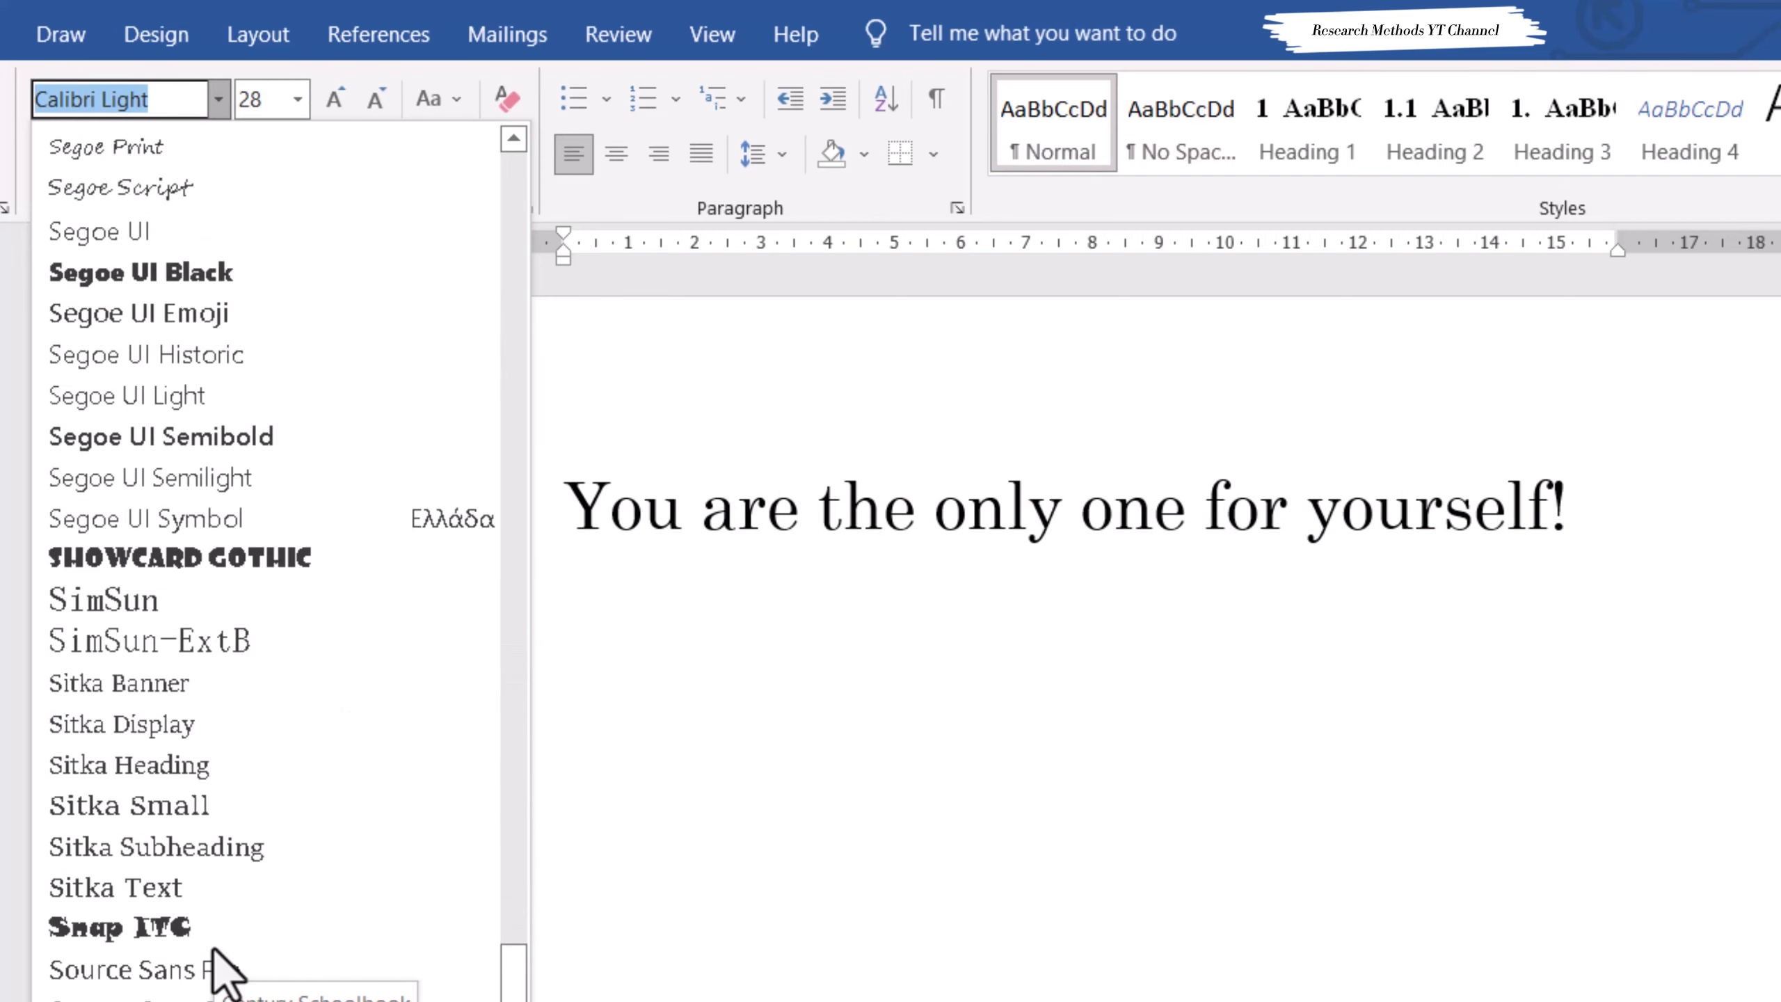
scroll(213, 947, "down", 7)
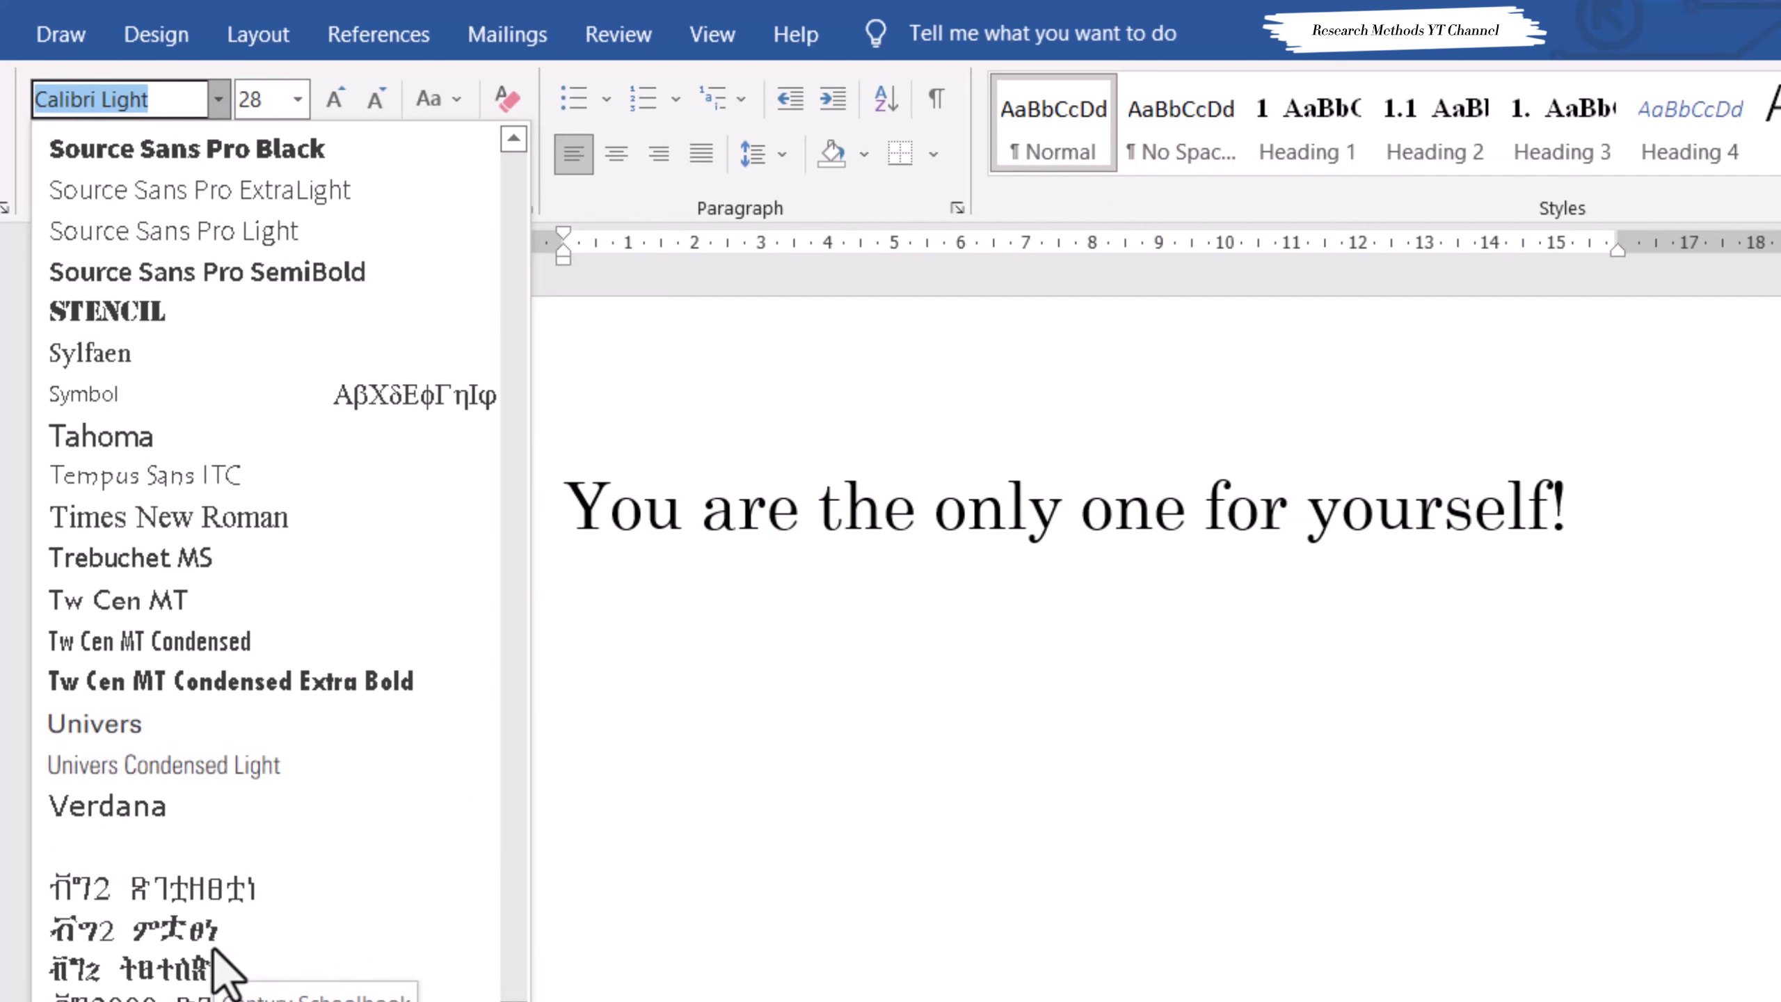
left_click(203, 529)
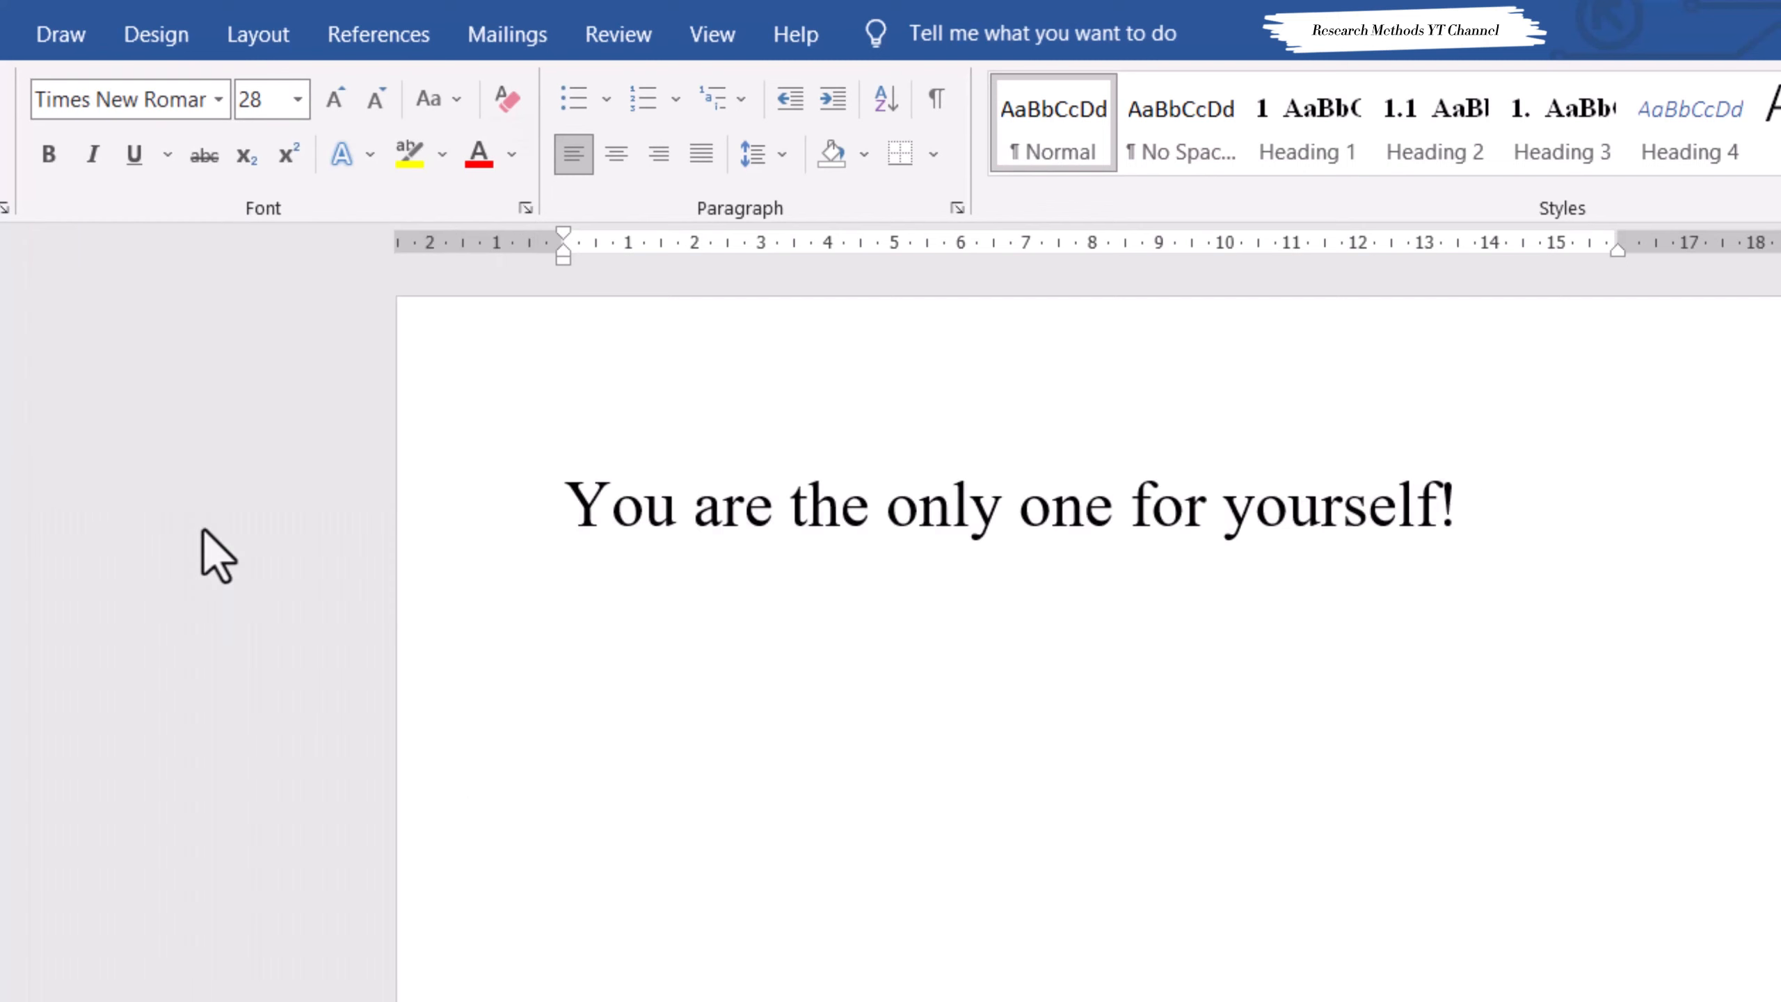
- Toggle bold on the Times New Roman sentence several times and leave it on
left_click(49, 154)
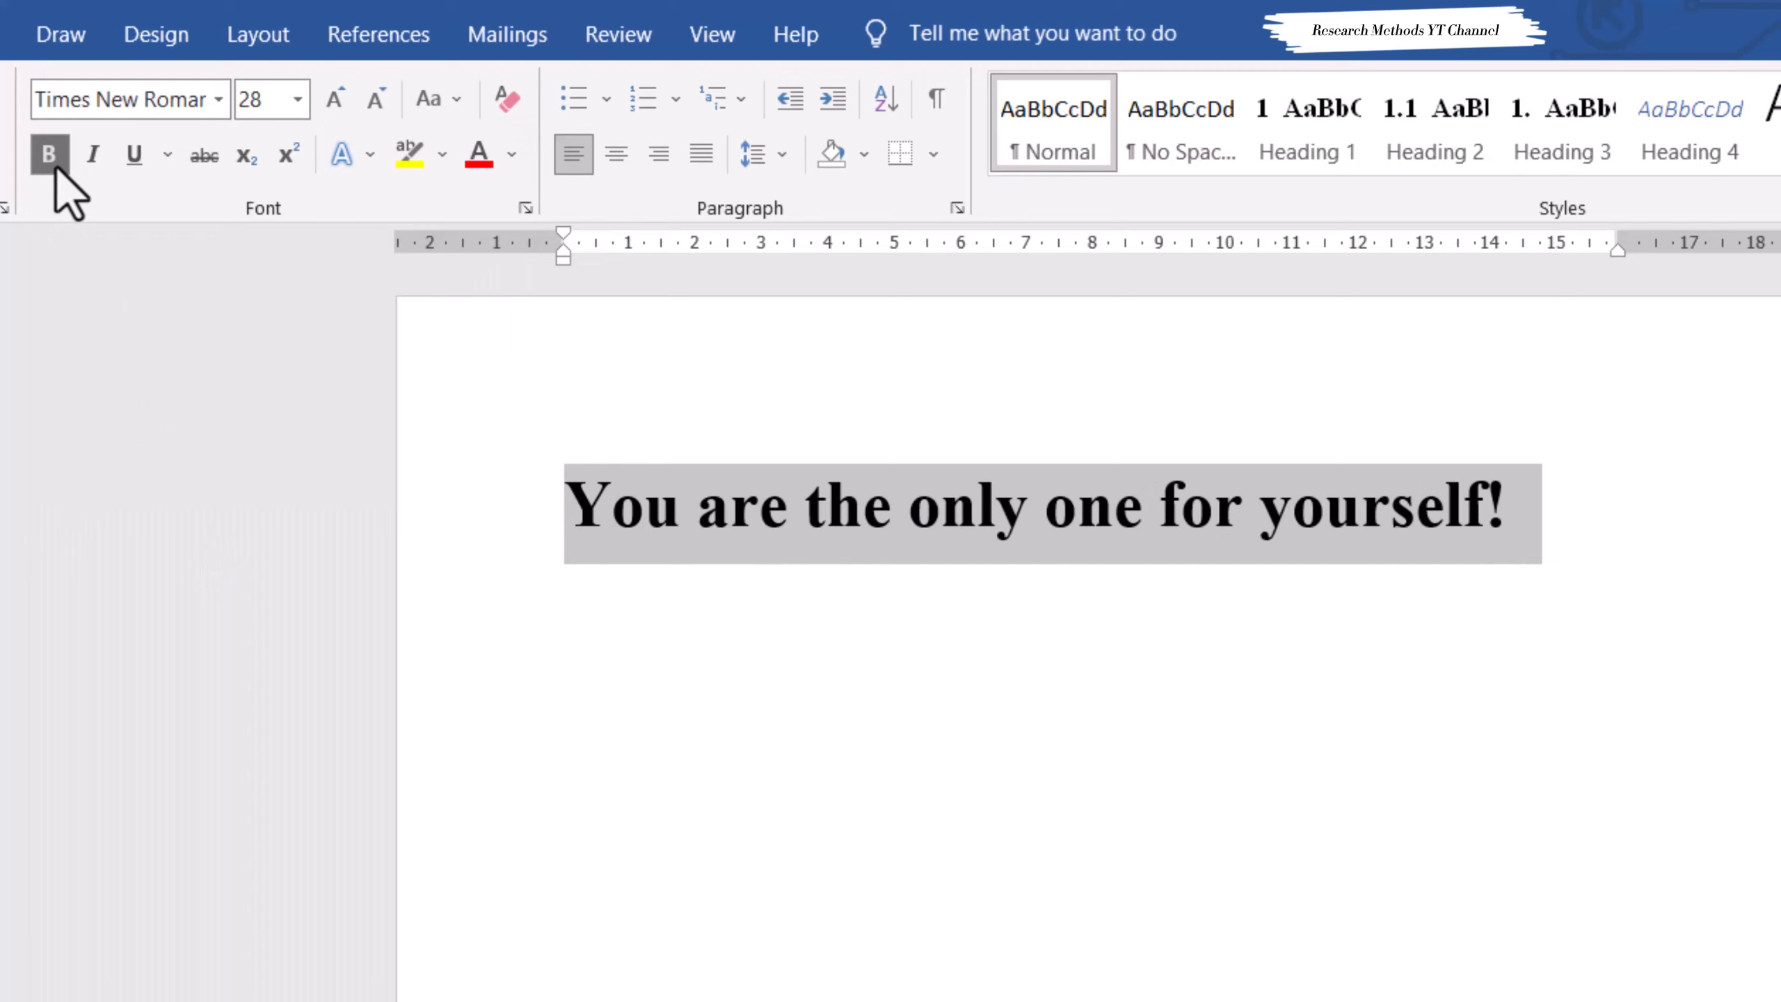
left_click(57, 168)
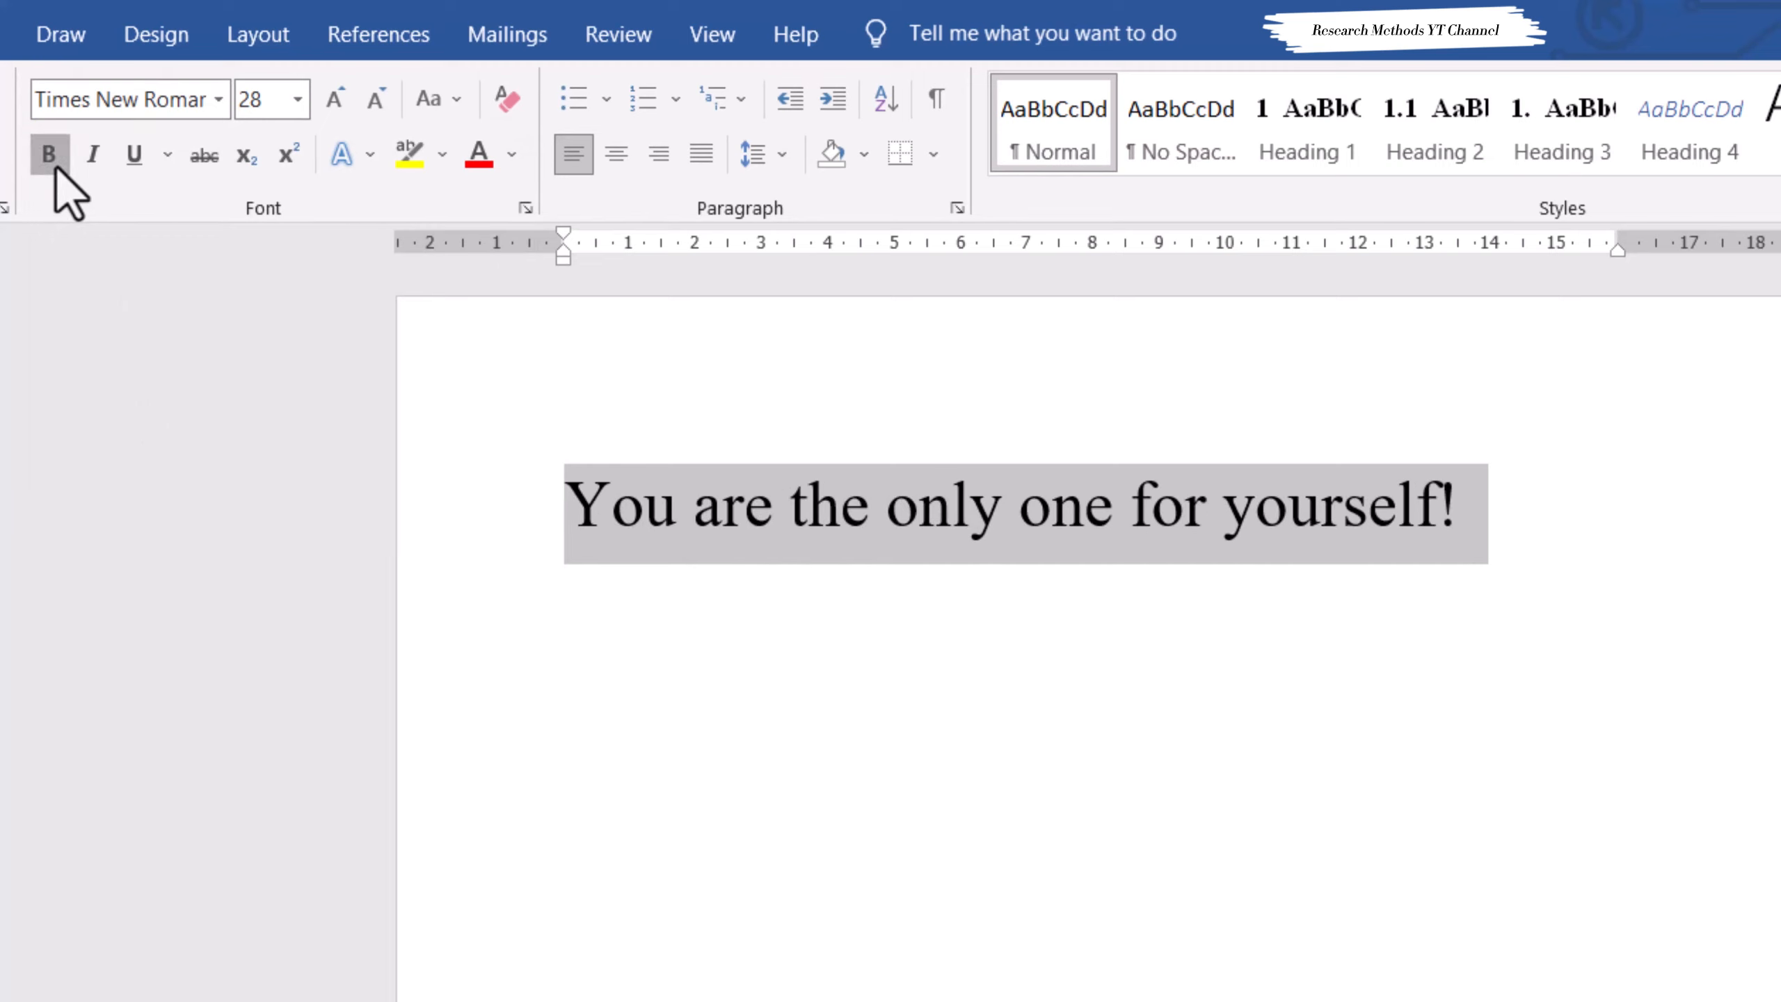
left_click(56, 167)
left_click(56, 167)
left_click(56, 167)
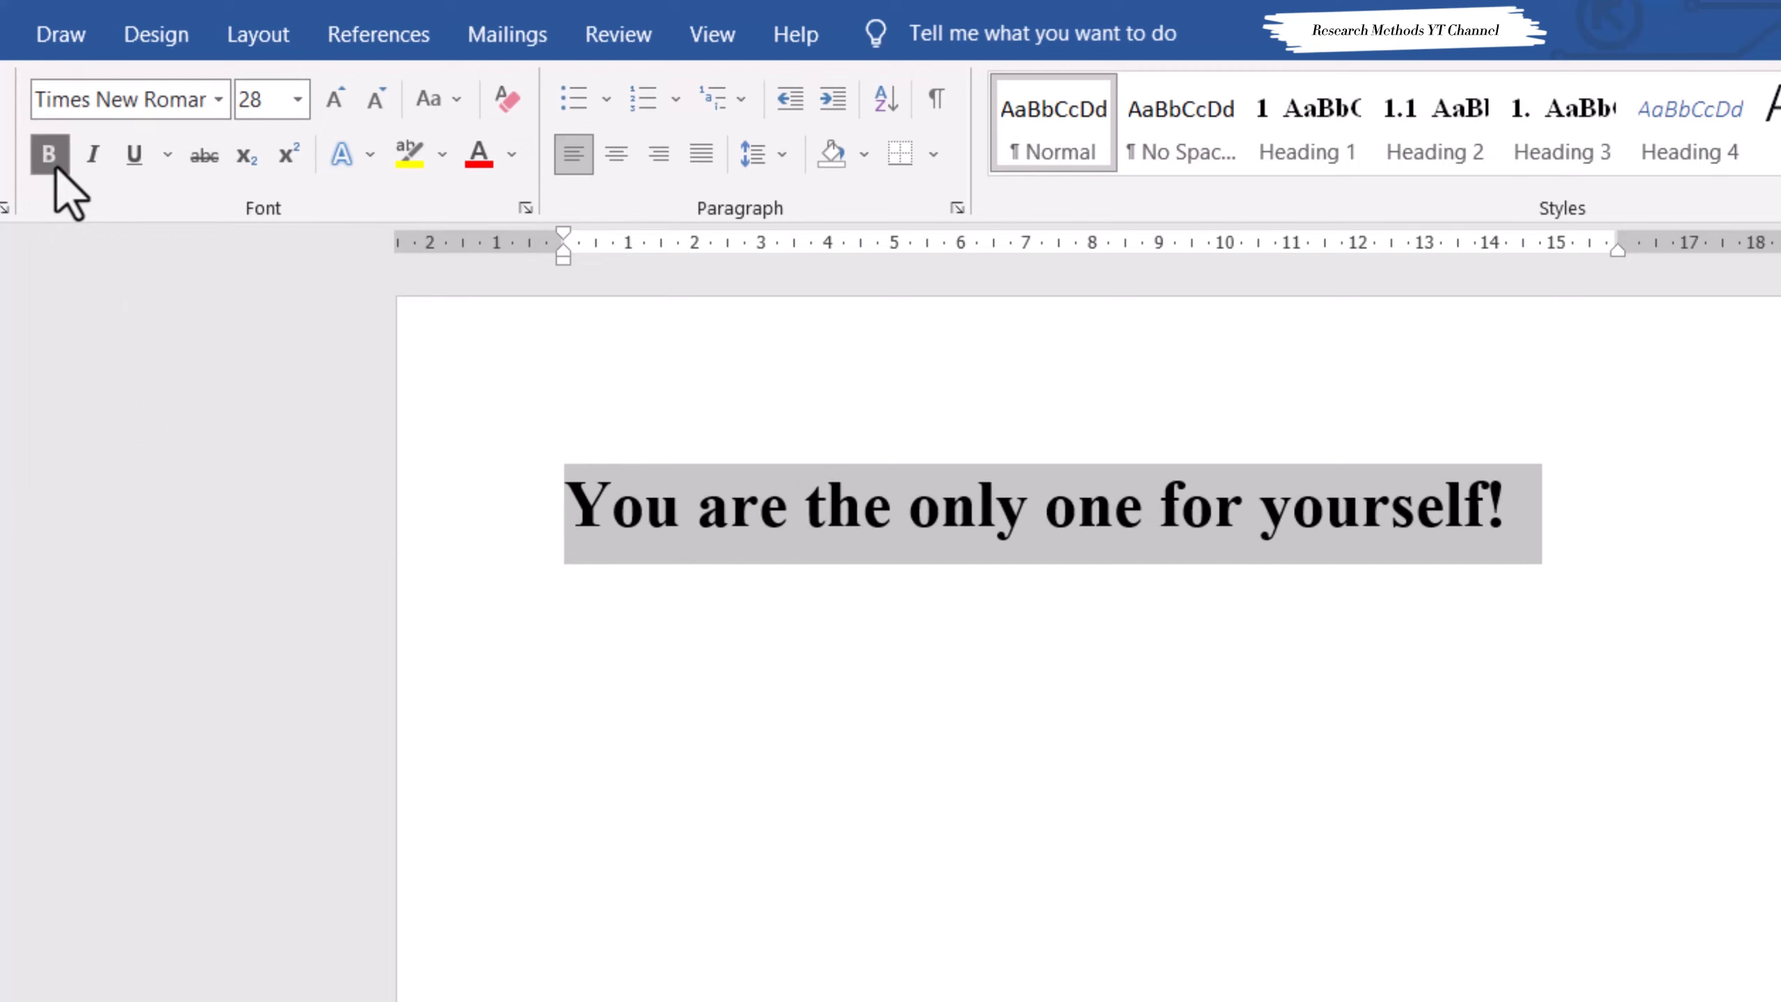
- Try italic on the sentence with and without bold, ending with bold on and italic off
left_click(96, 156)
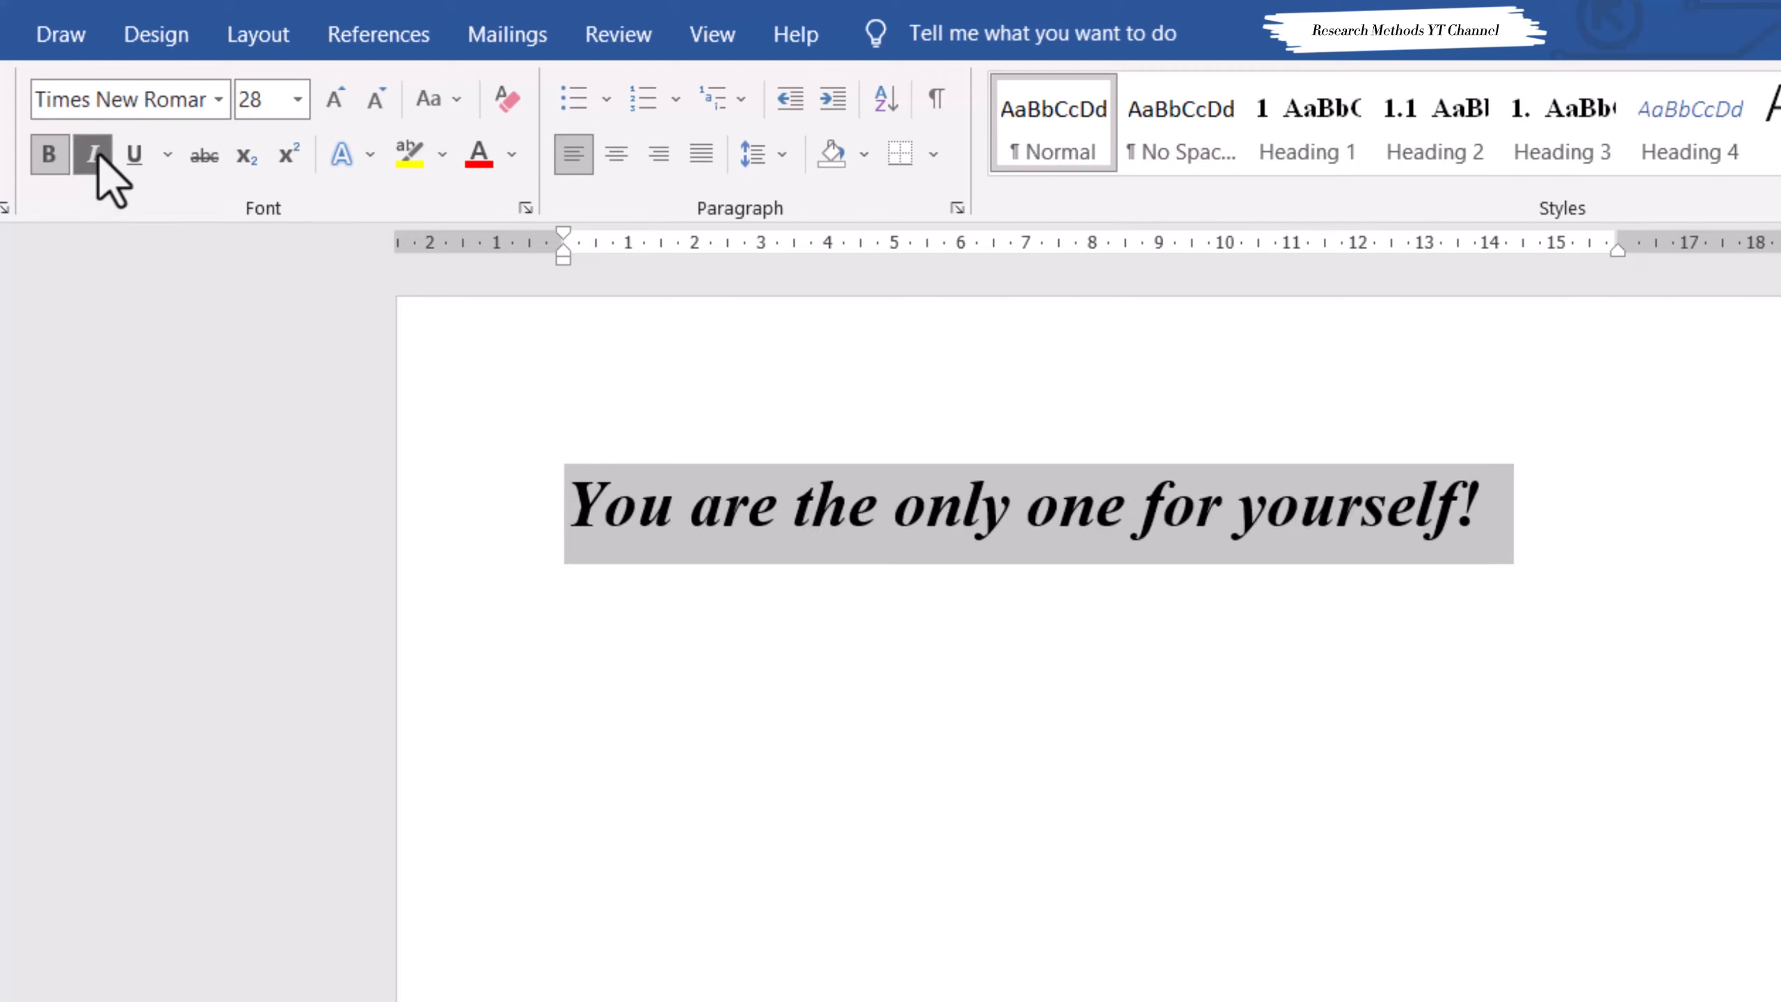
left_click(97, 156)
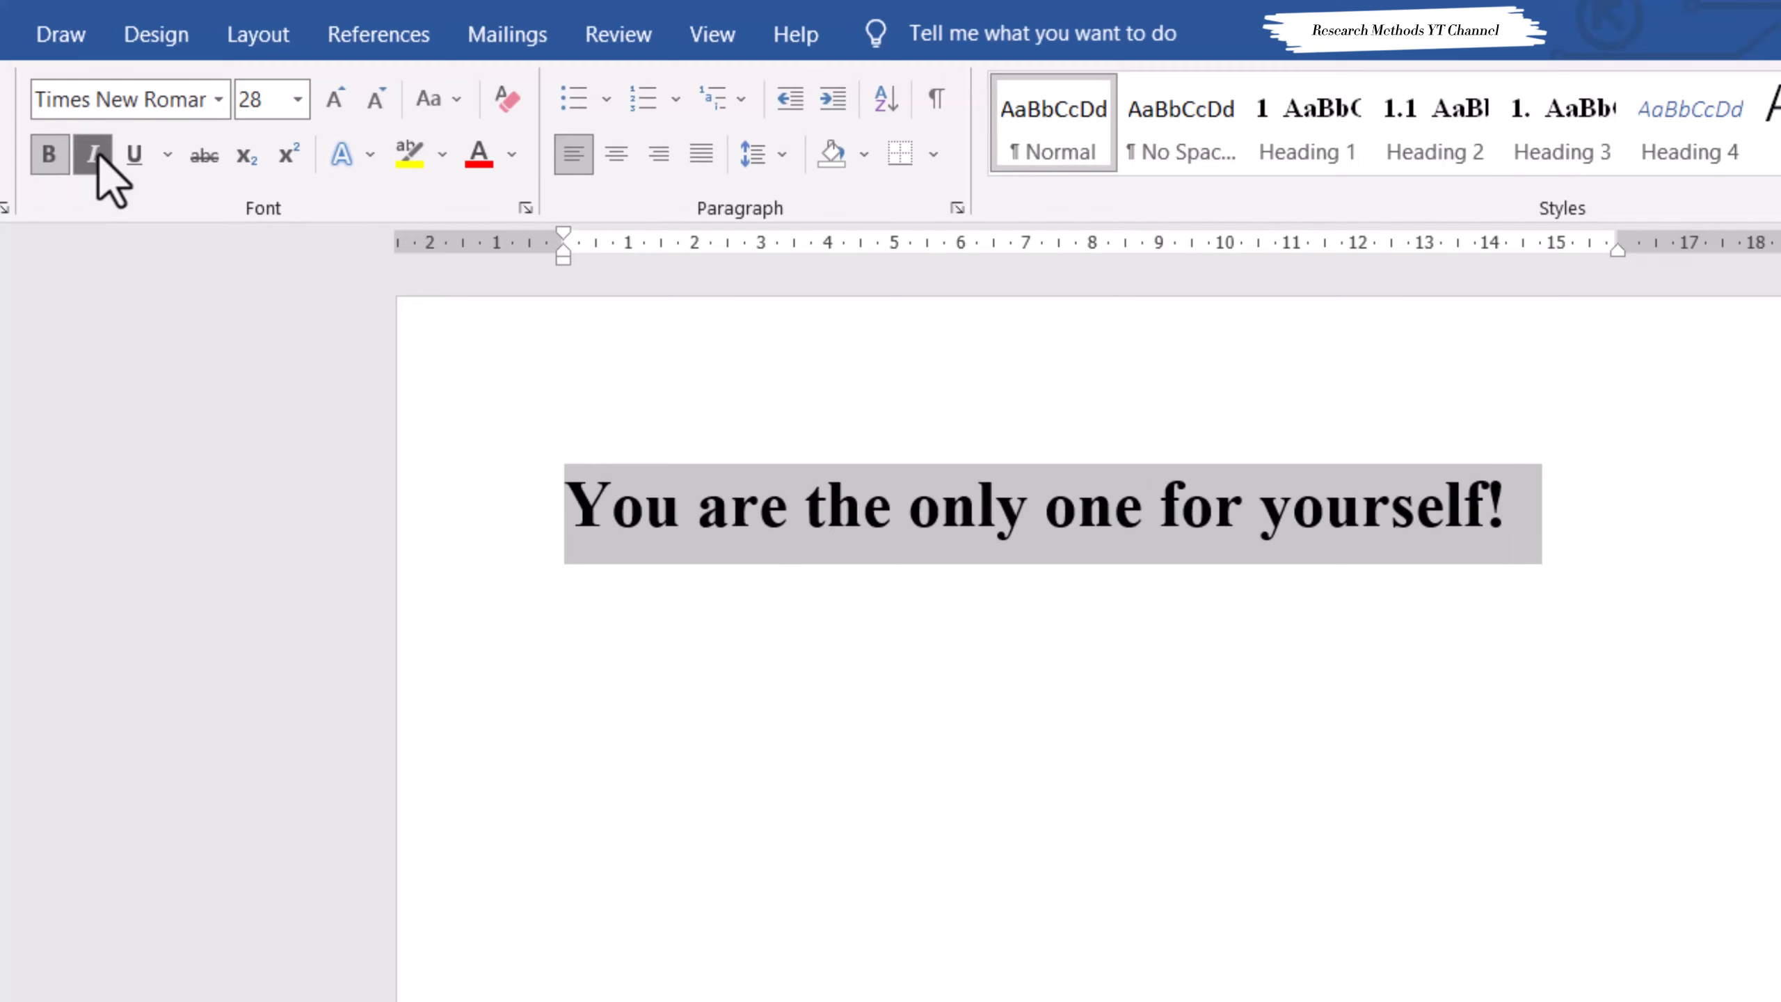
left_click(96, 156)
left_click(59, 163)
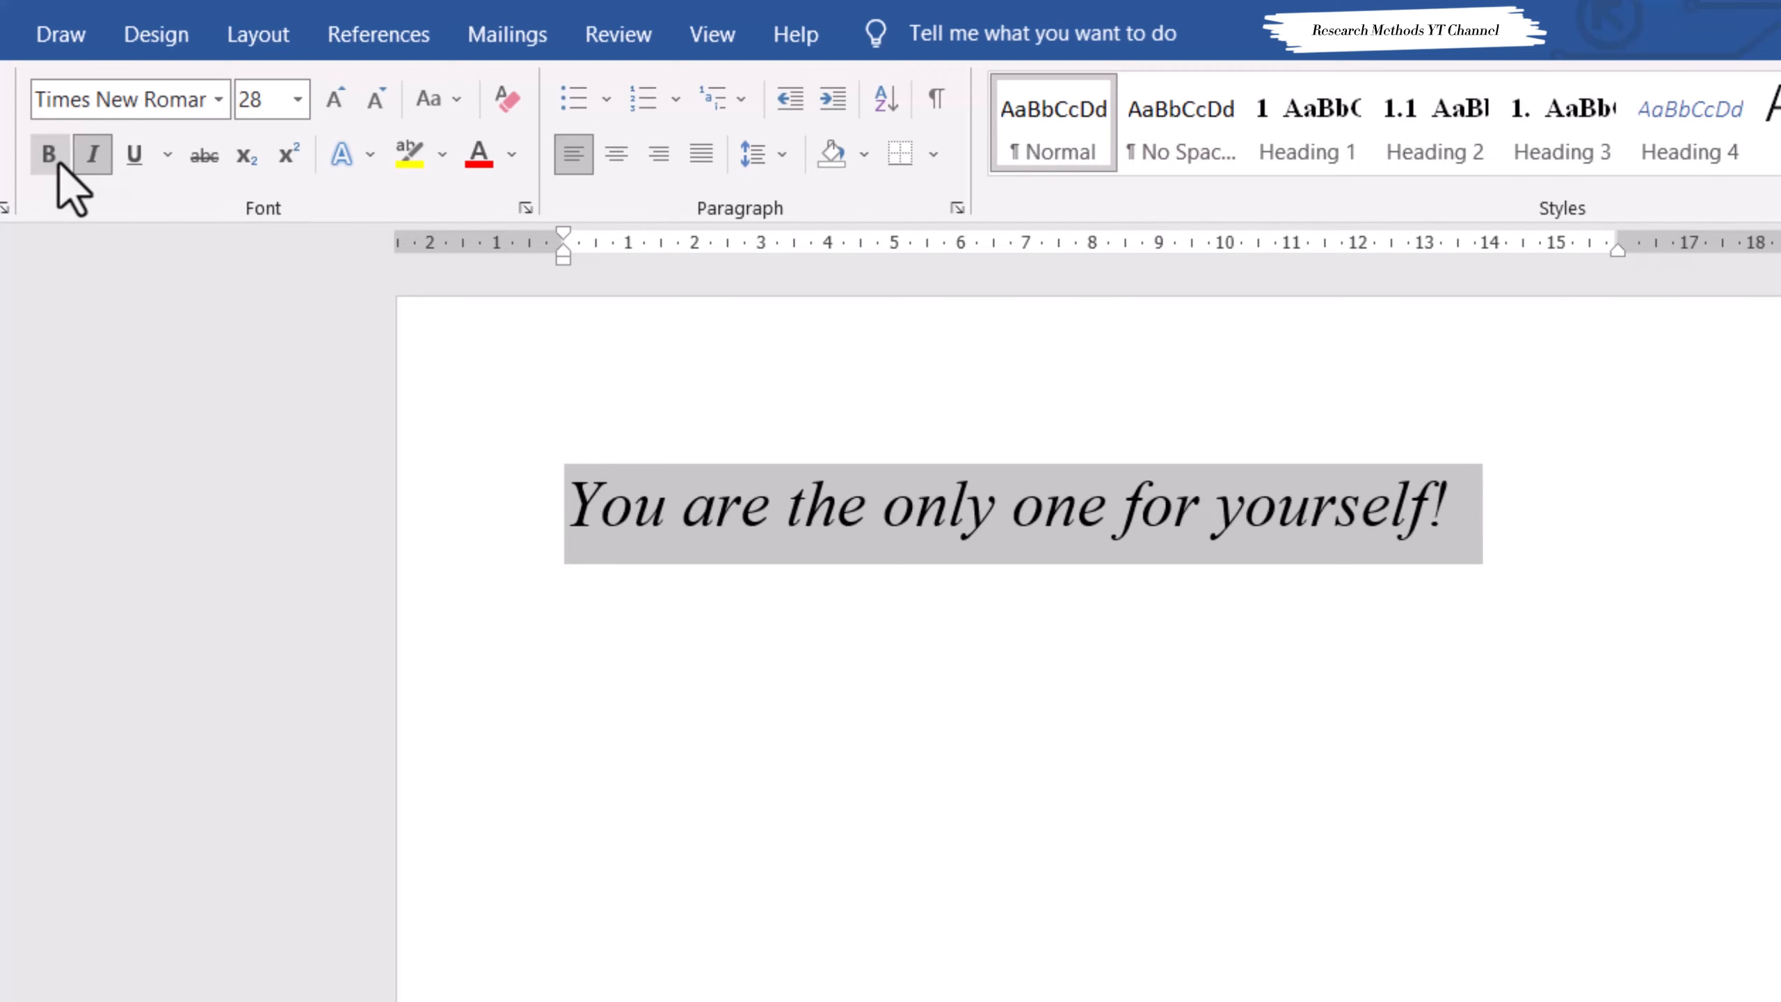
left_click(89, 164)
left_click(89, 164)
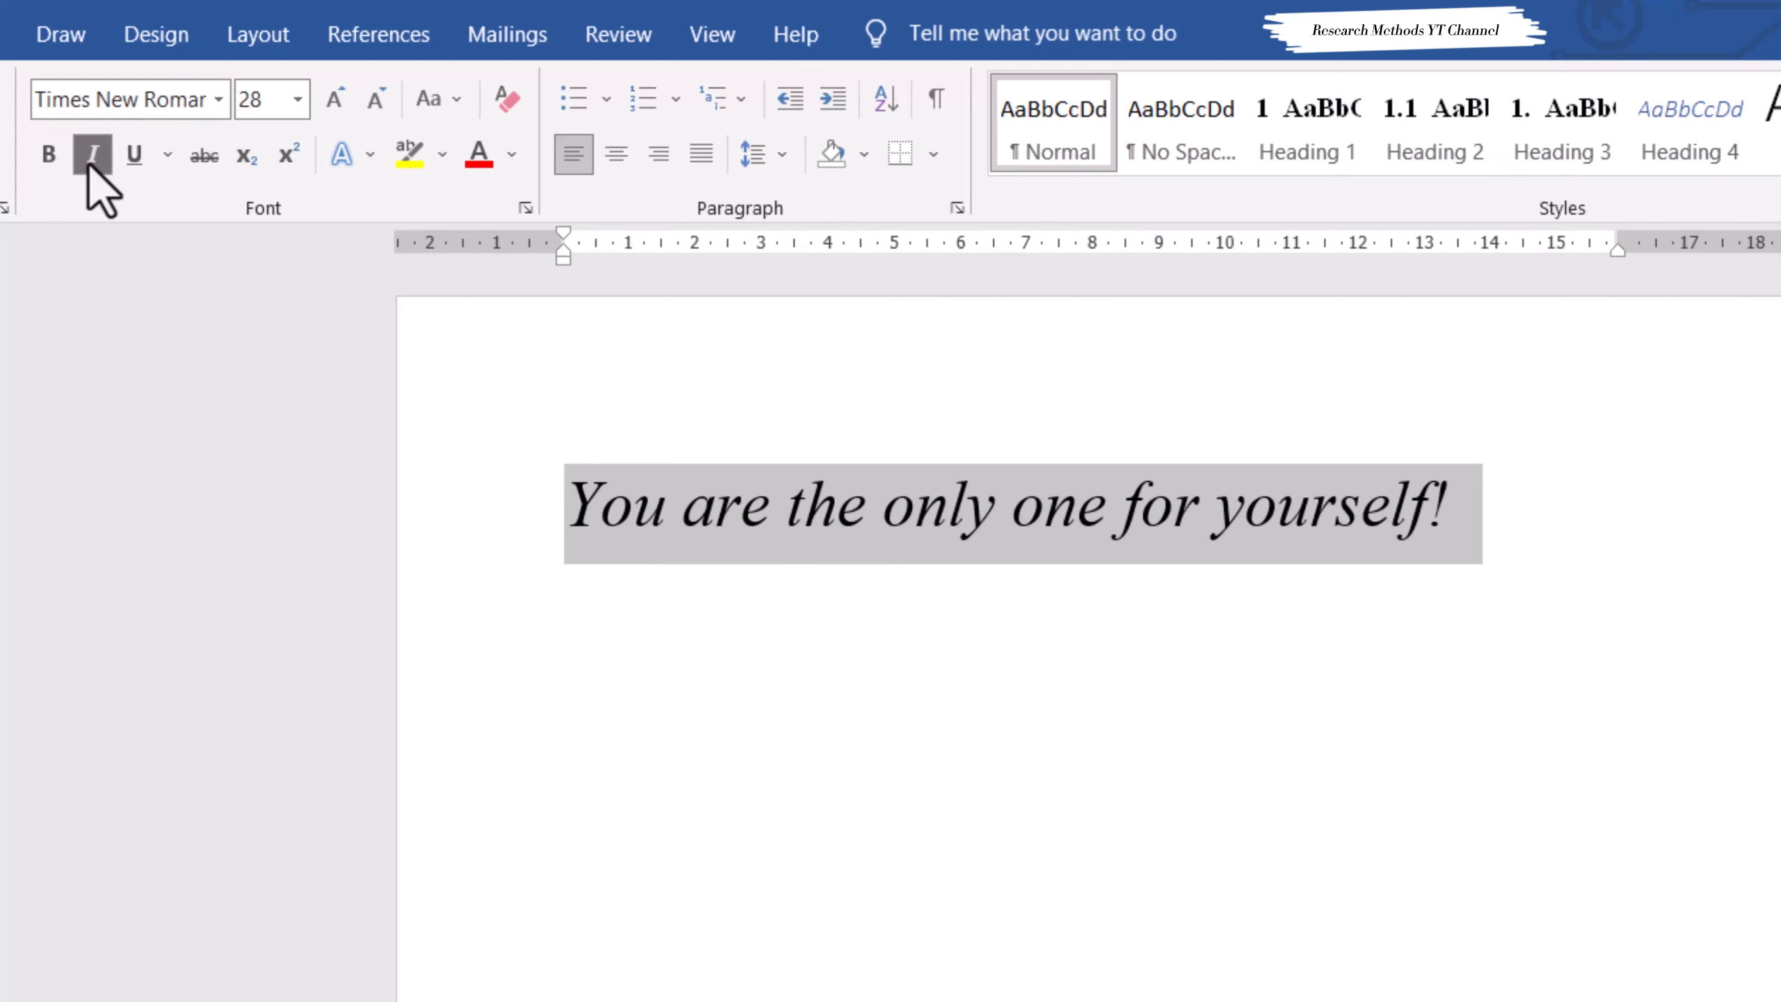
left_click(53, 156)
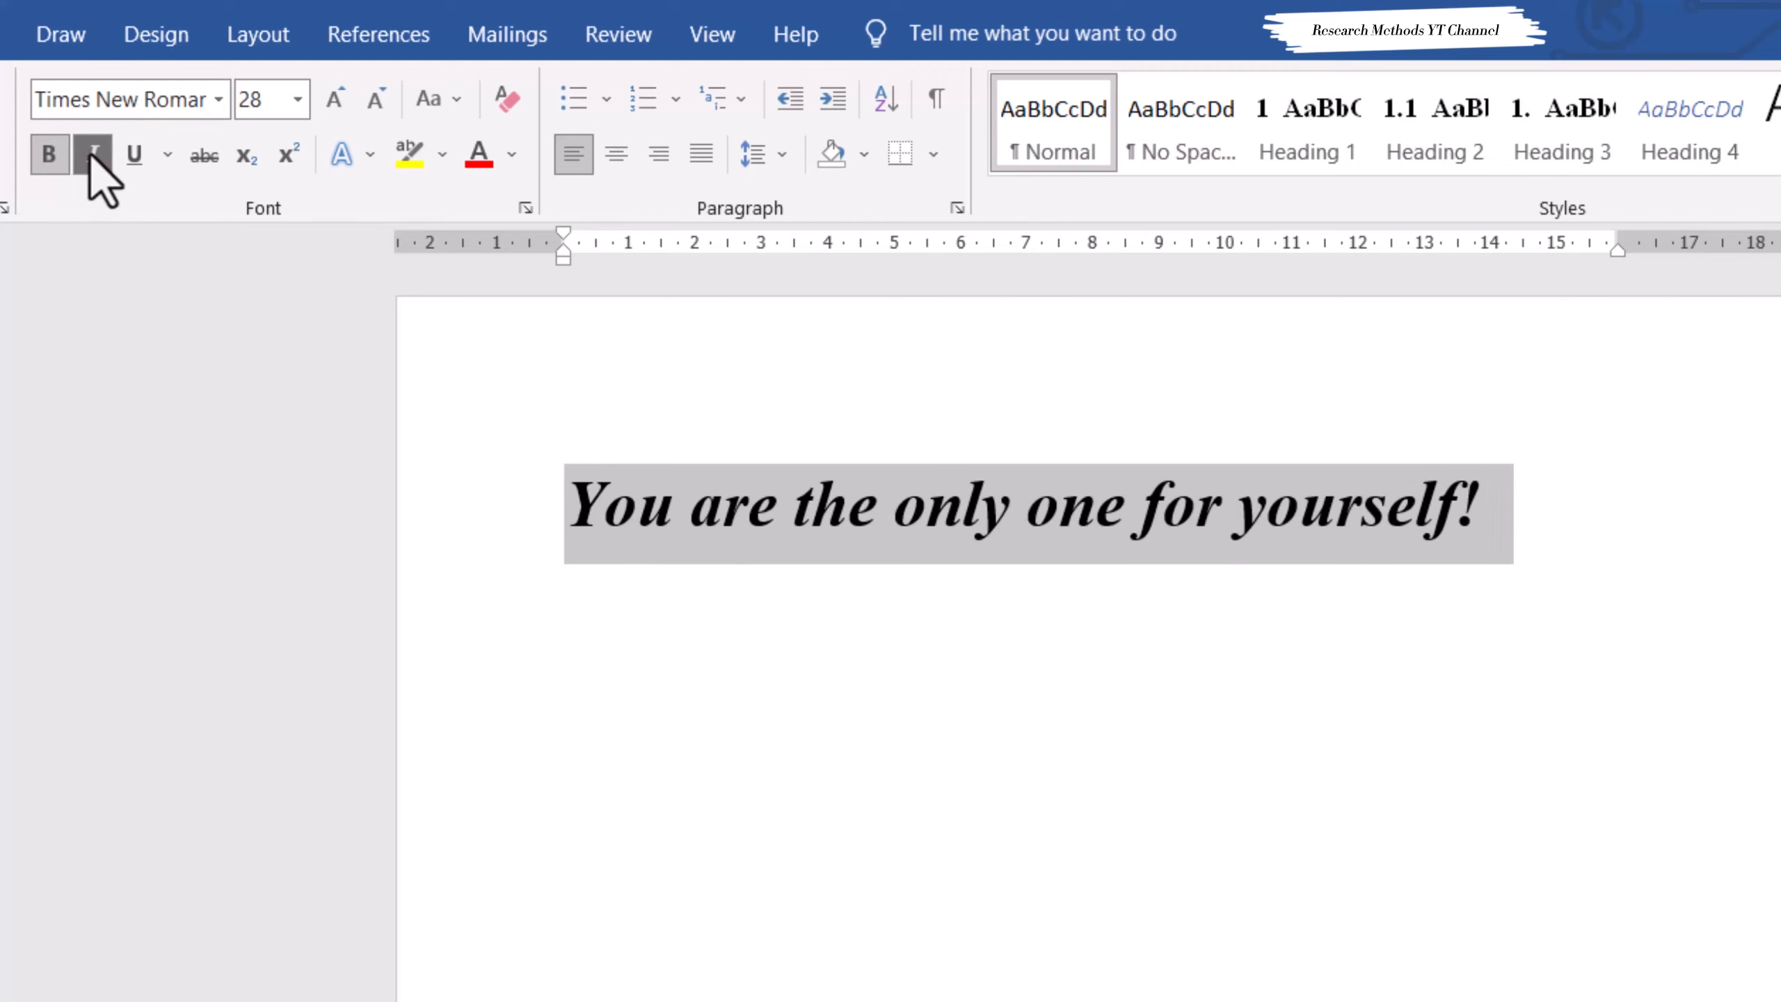
left_click(91, 161)
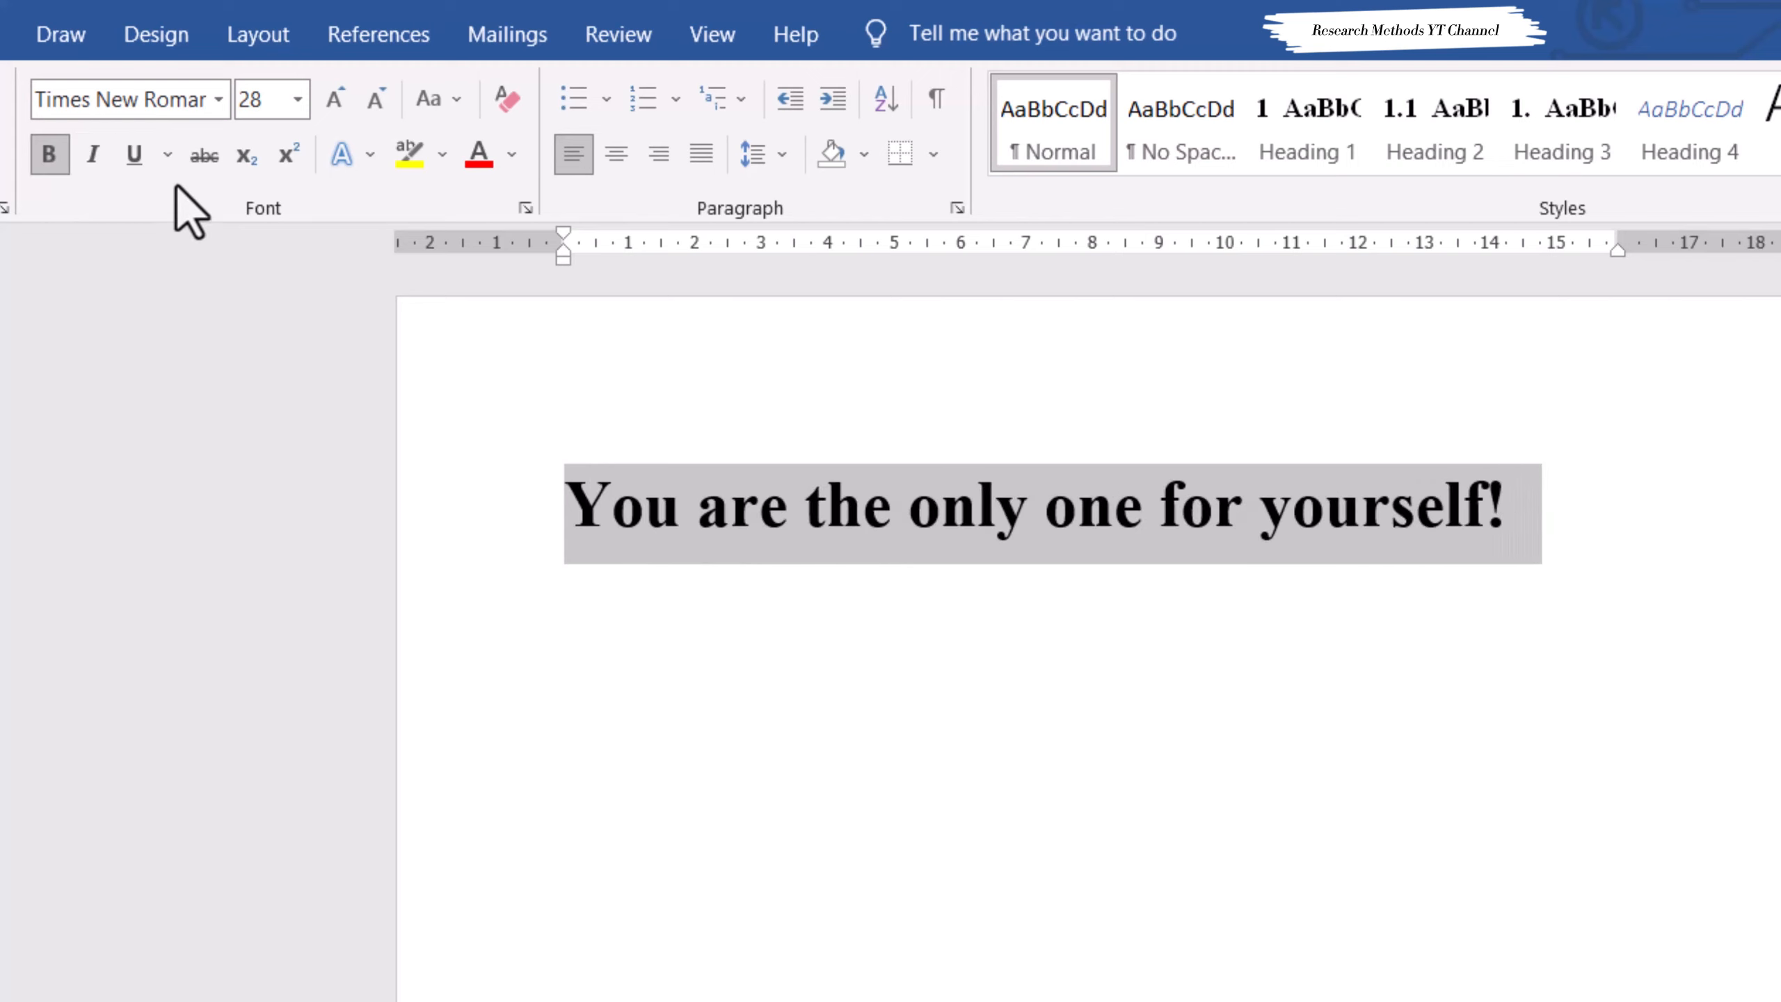
- Toggle the standard single underline on the sentence and leave it on
left_click(136, 158)
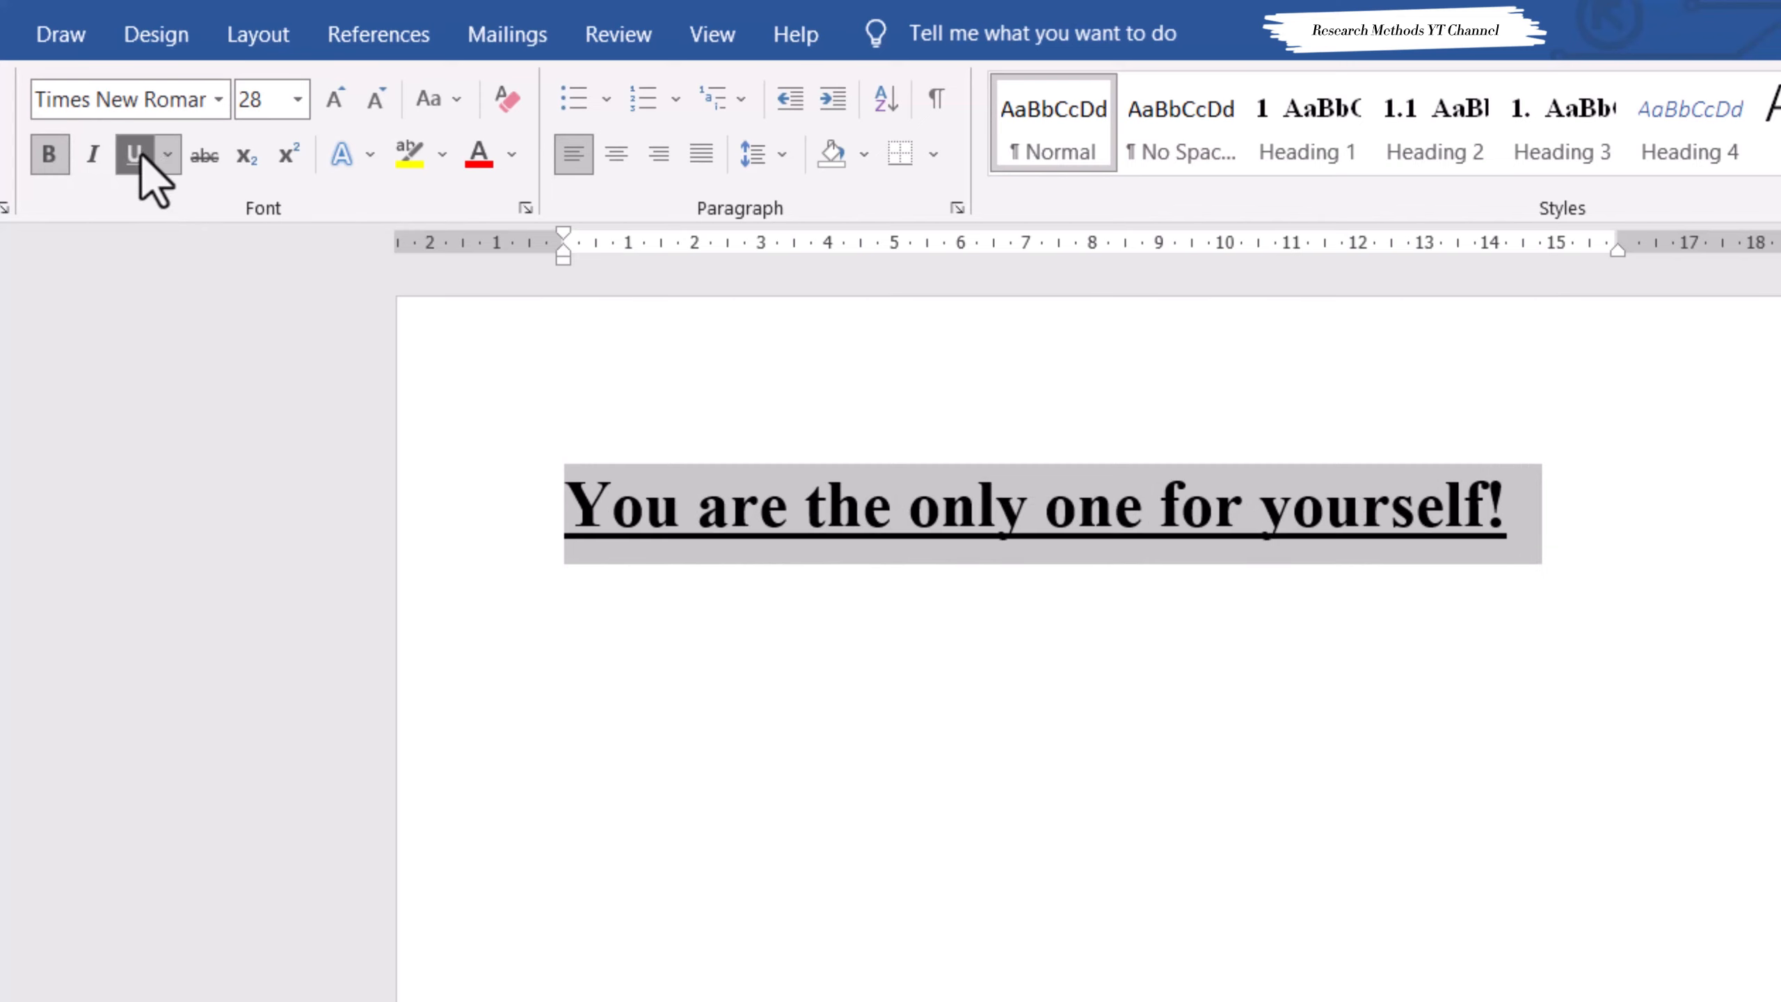
left_click(136, 156)
left_click(136, 154)
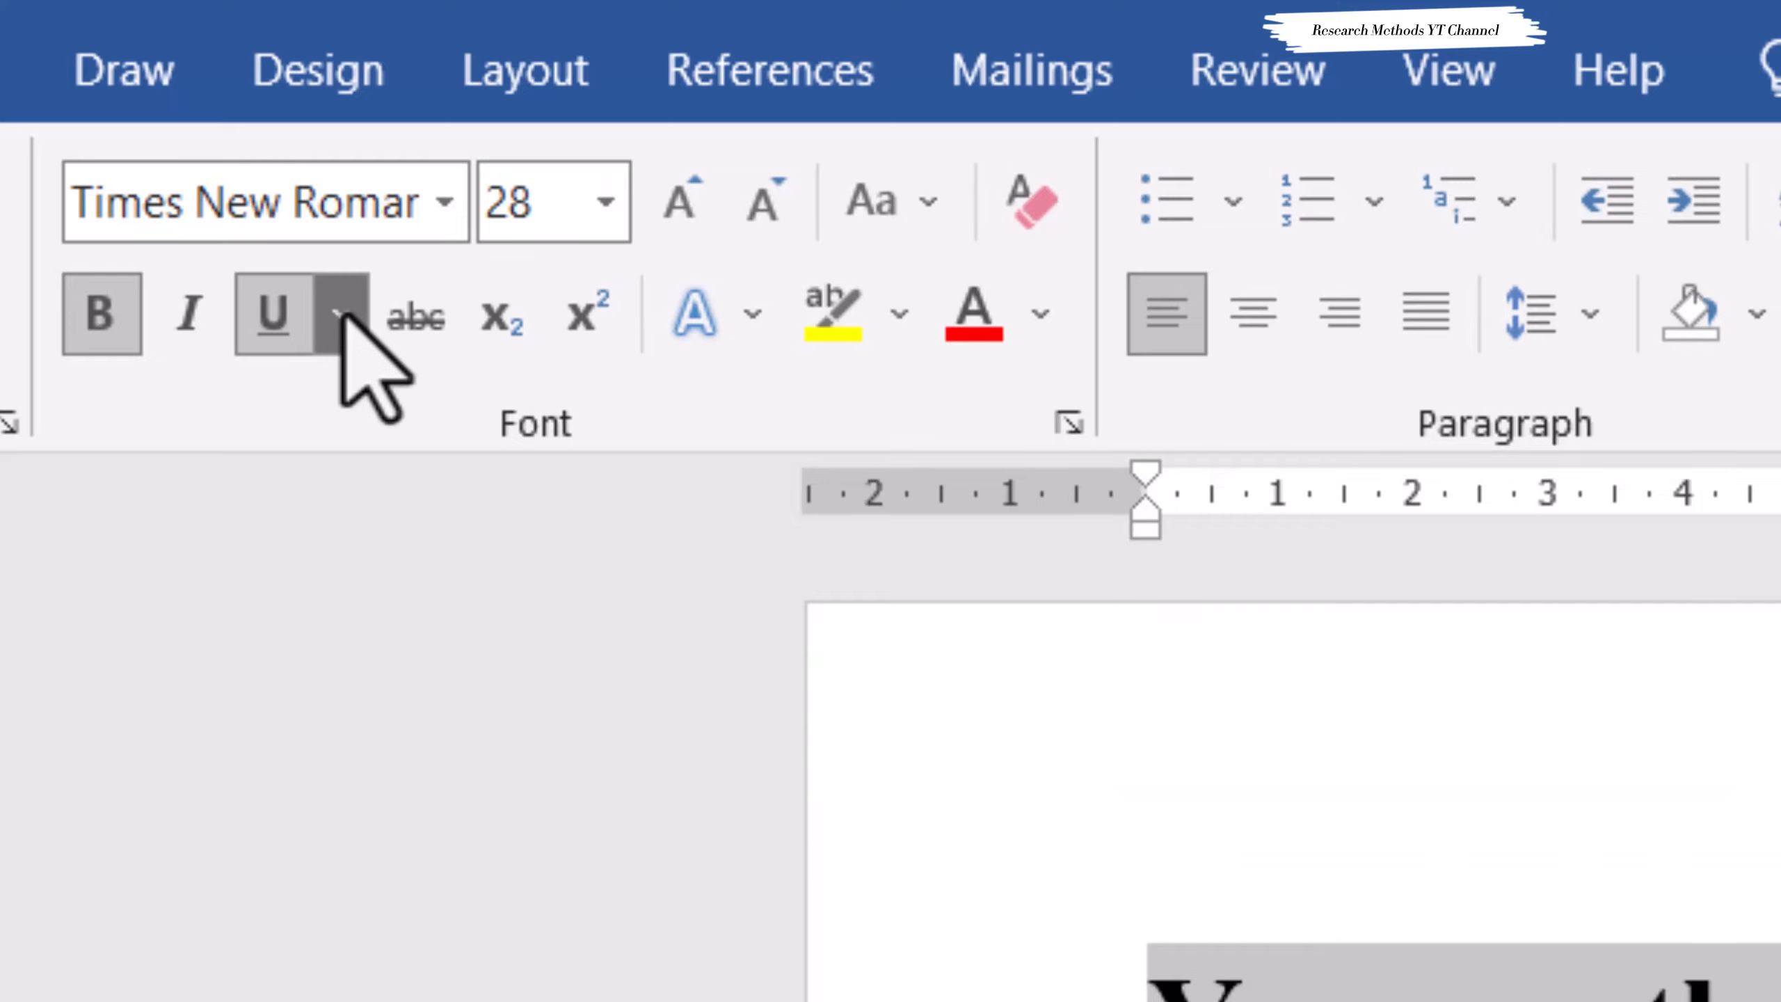
- Look over the available underline styles and apply the wavy underline to the sentence
left_click(339, 314)
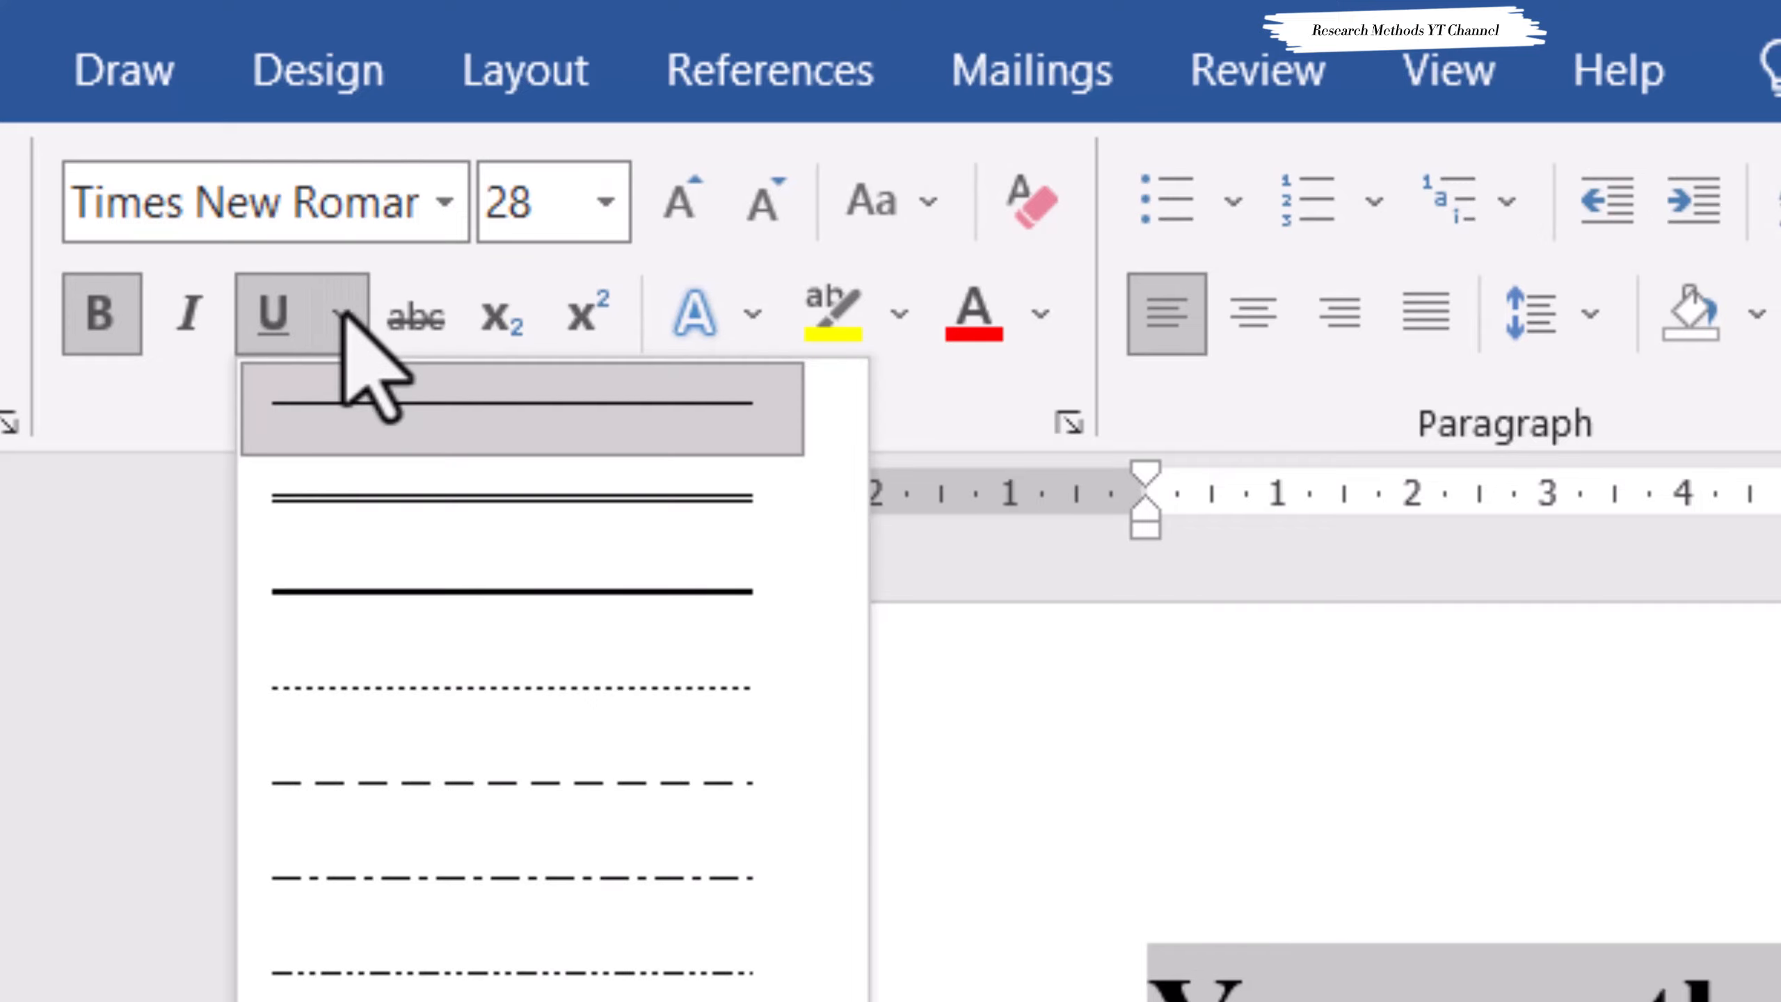
left_click(344, 316)
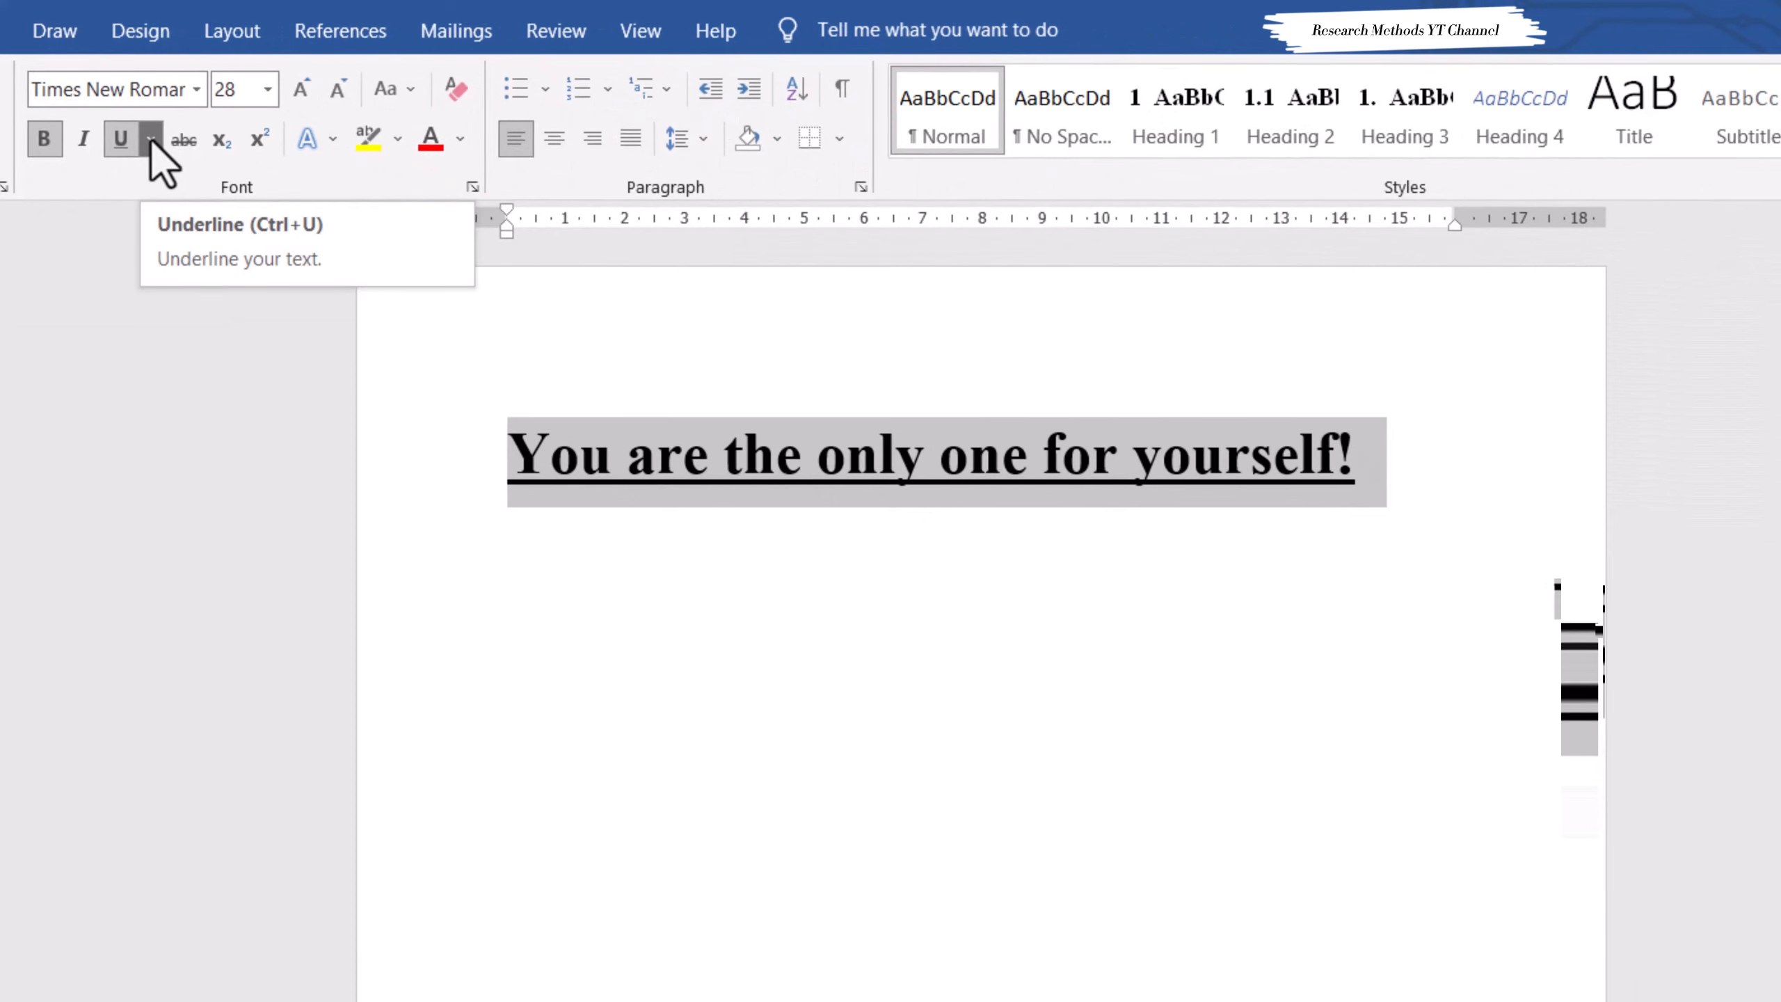
left_click(150, 137)
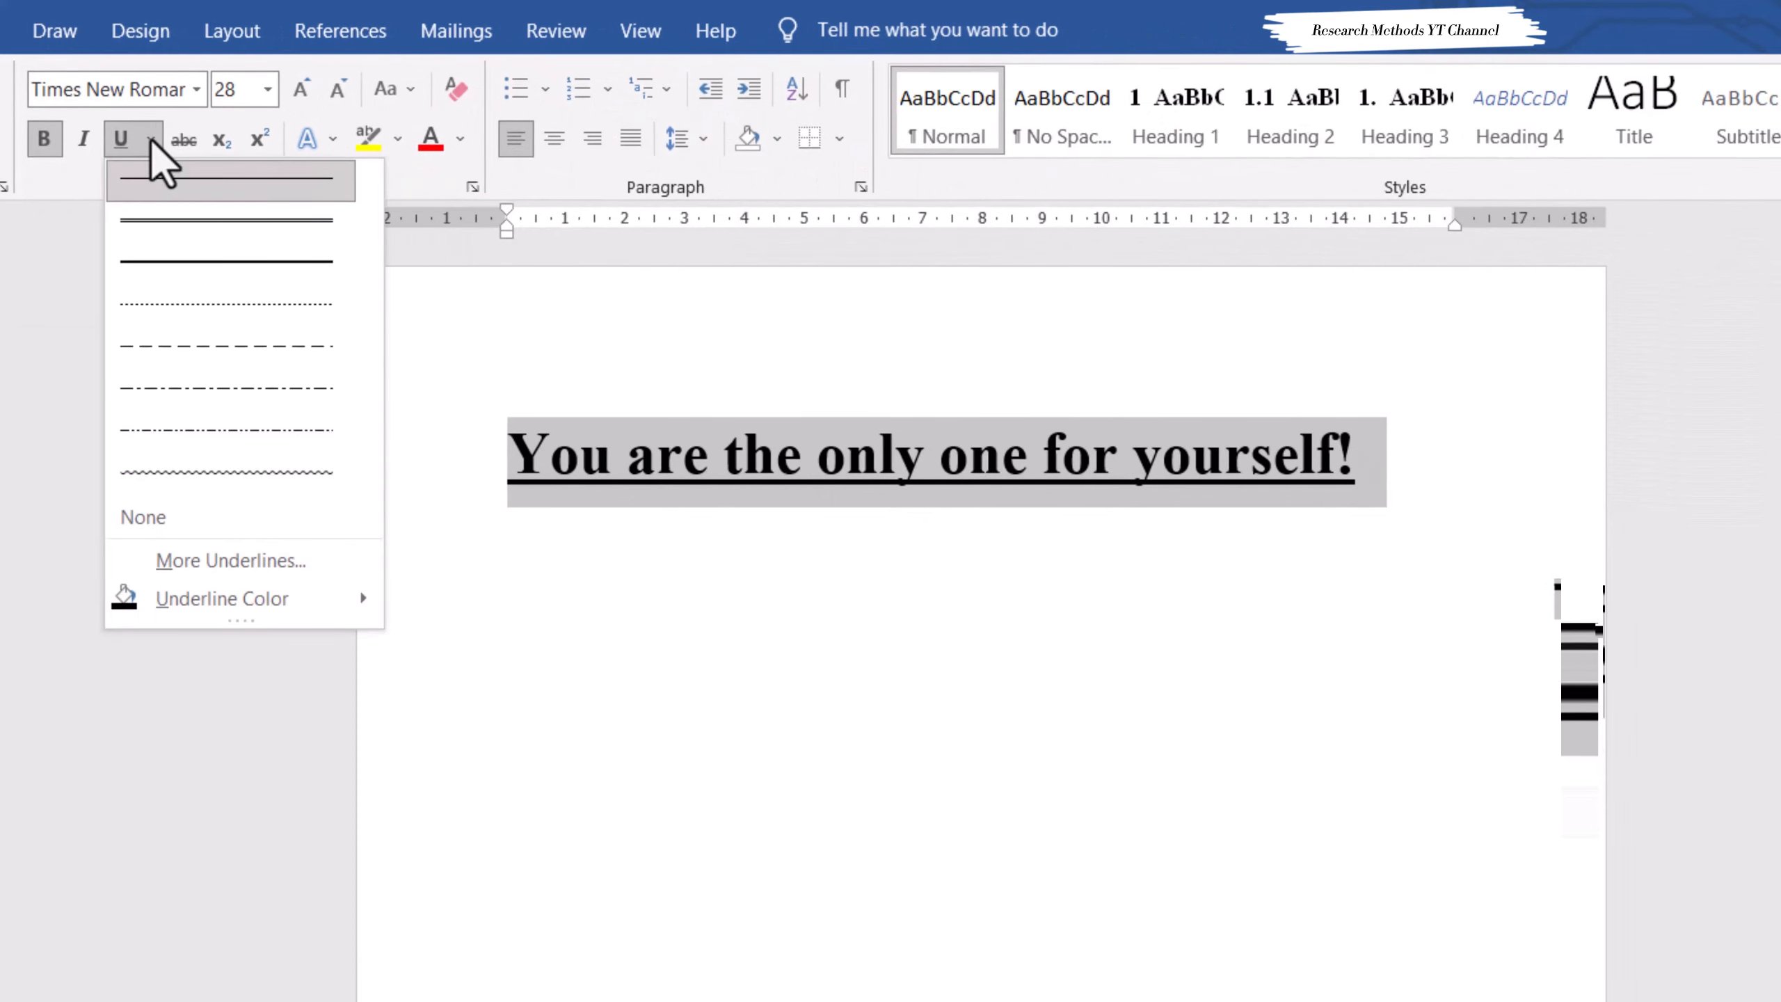
left_click(150, 138)
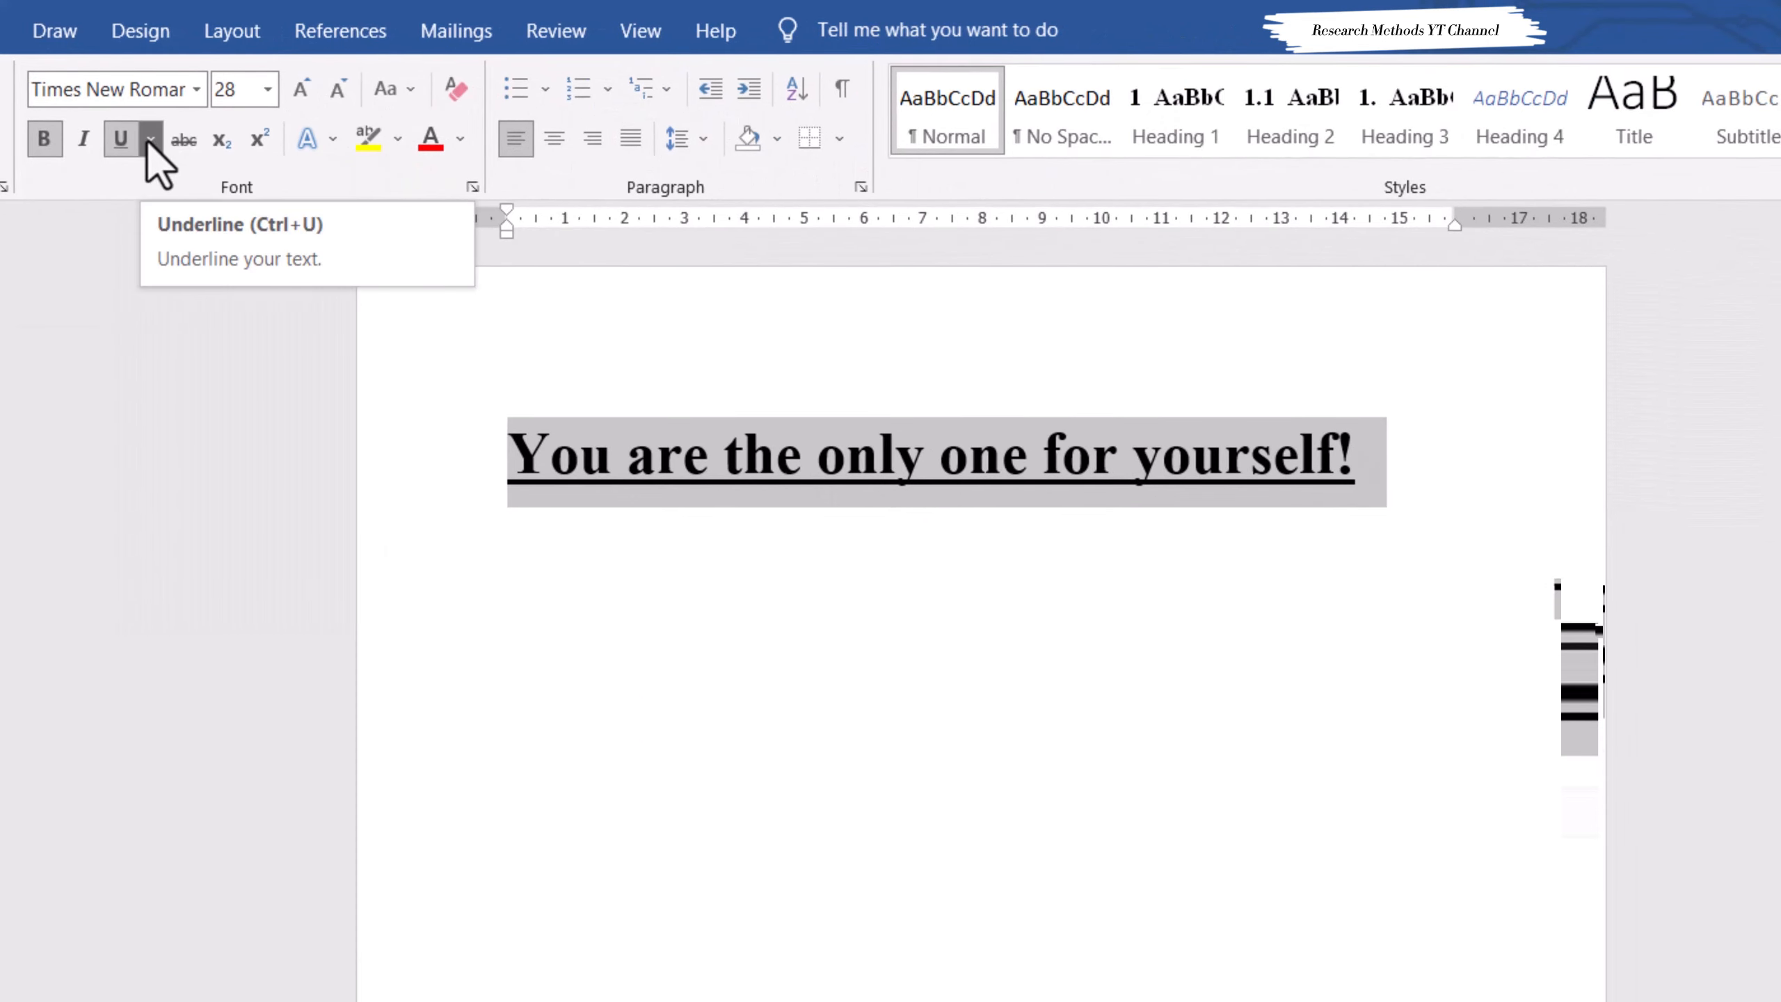
left_click(150, 139)
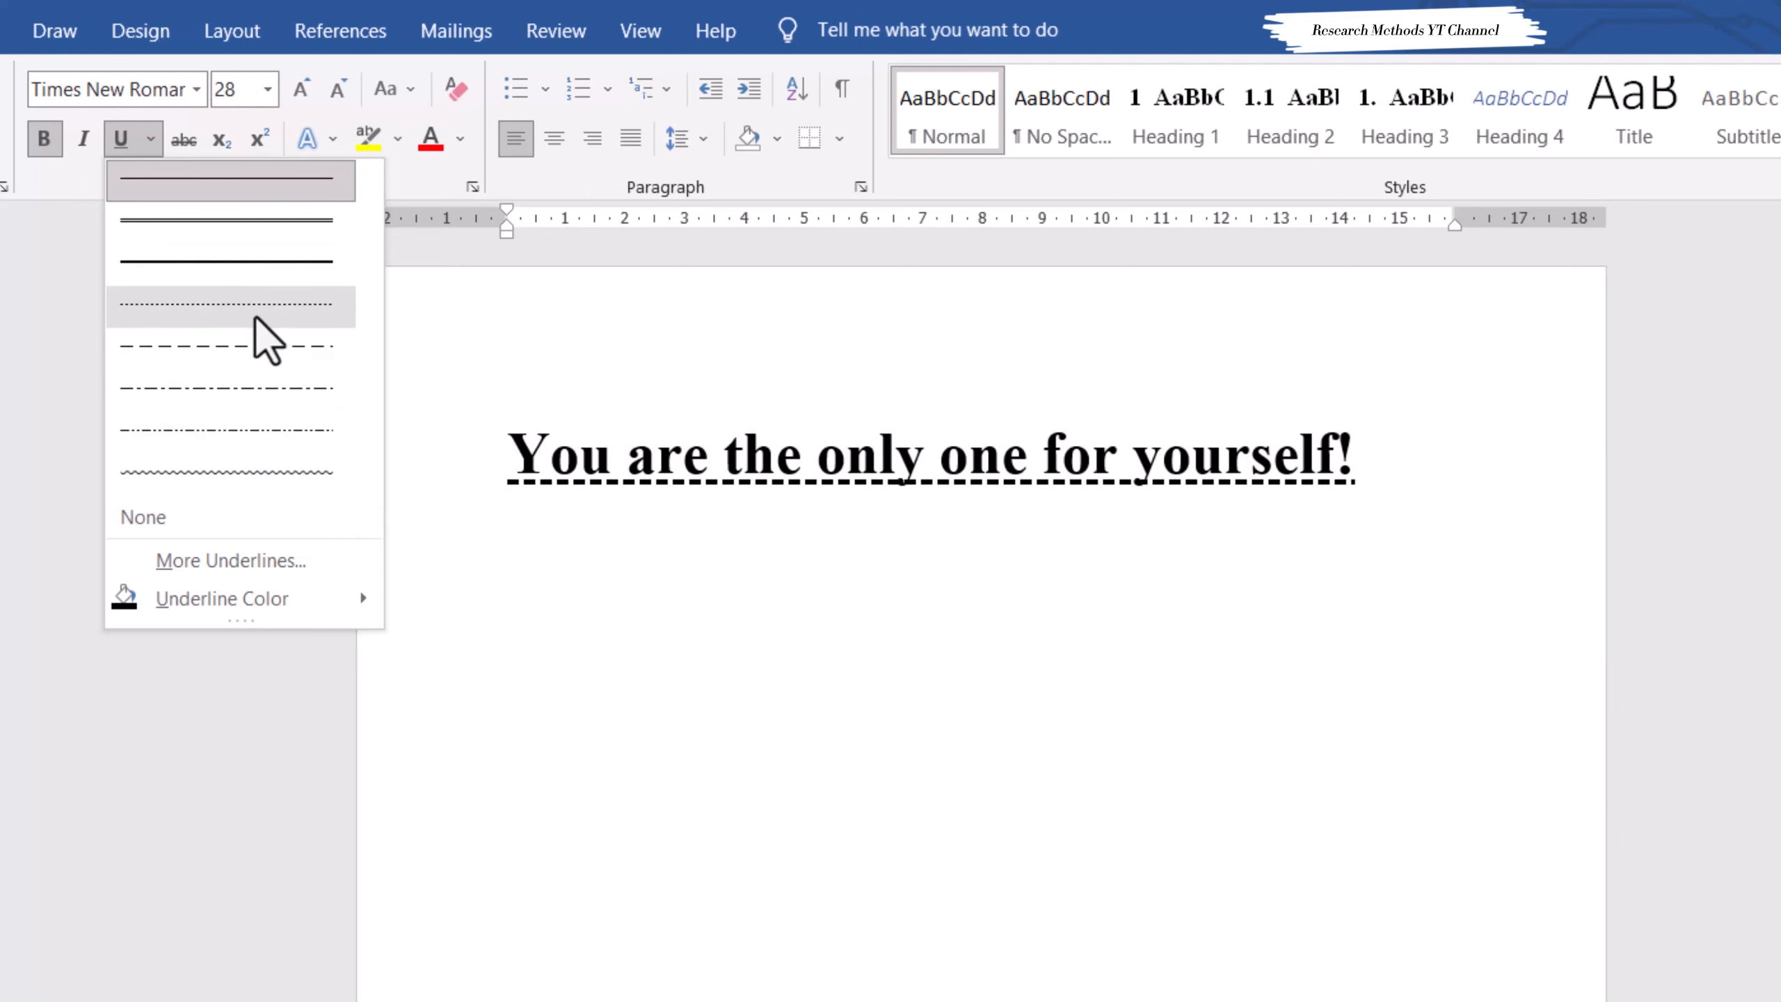
left_click(249, 472)
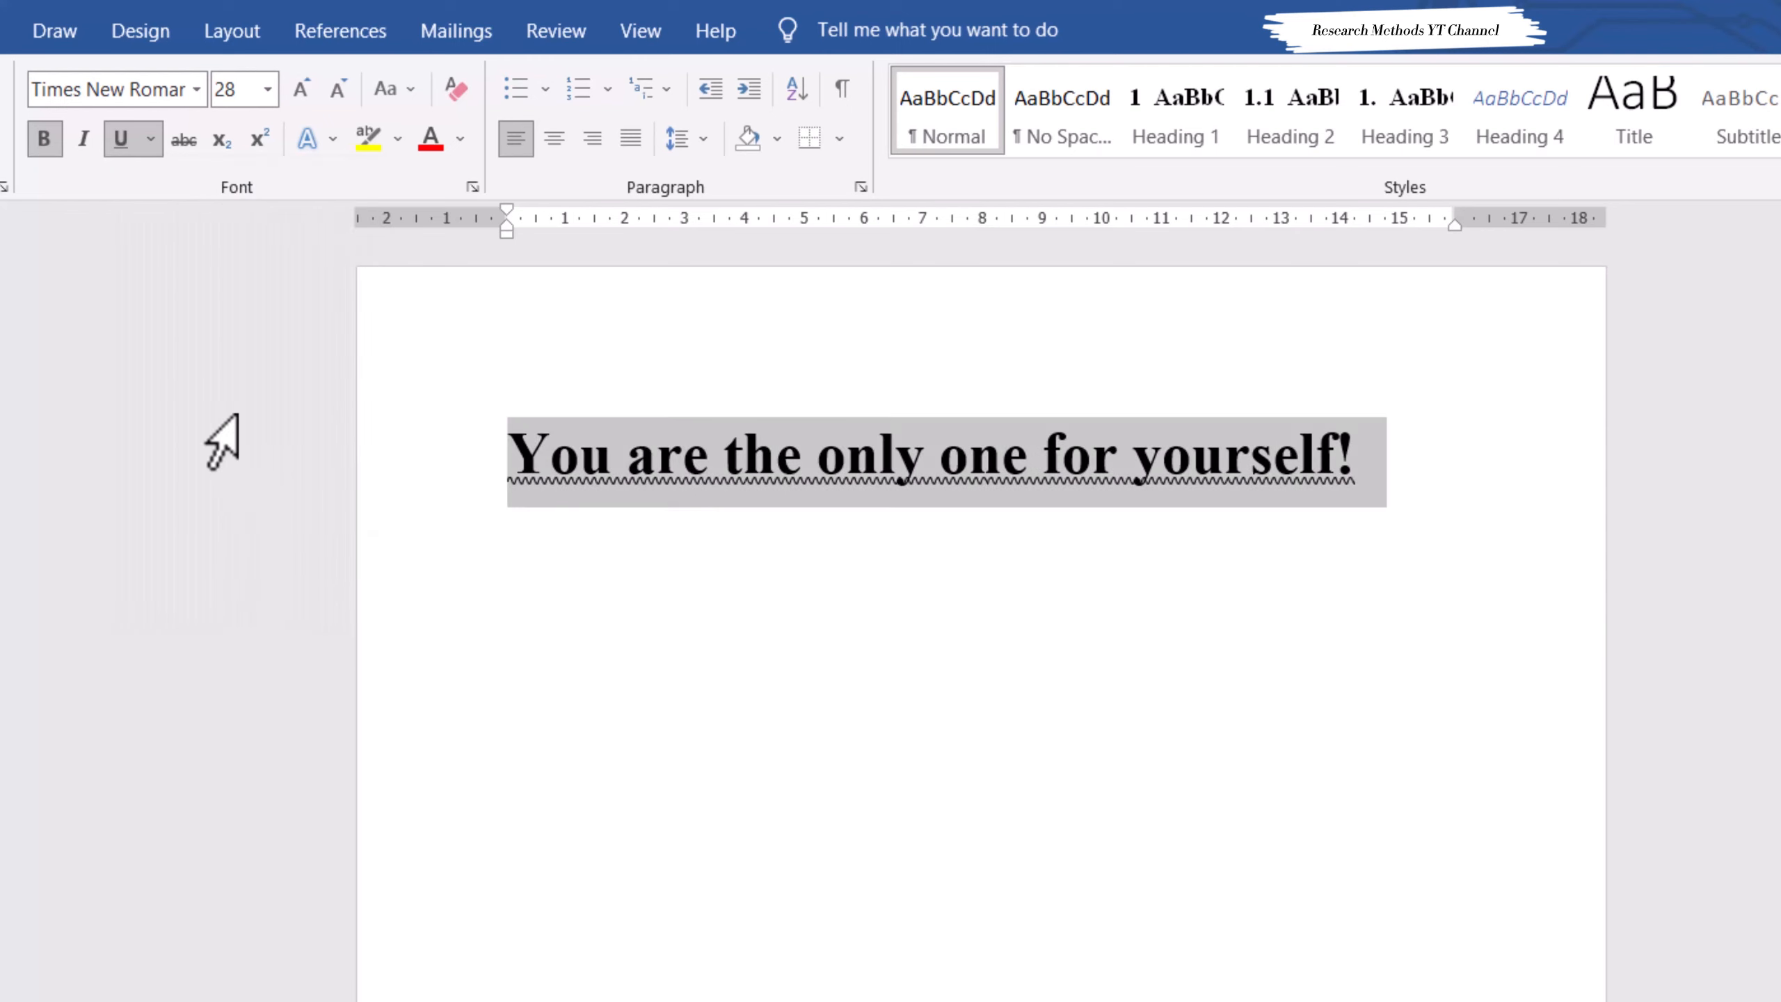
- Set the sentence's underline color to the standard Orange and deselect the text
left_click(151, 138)
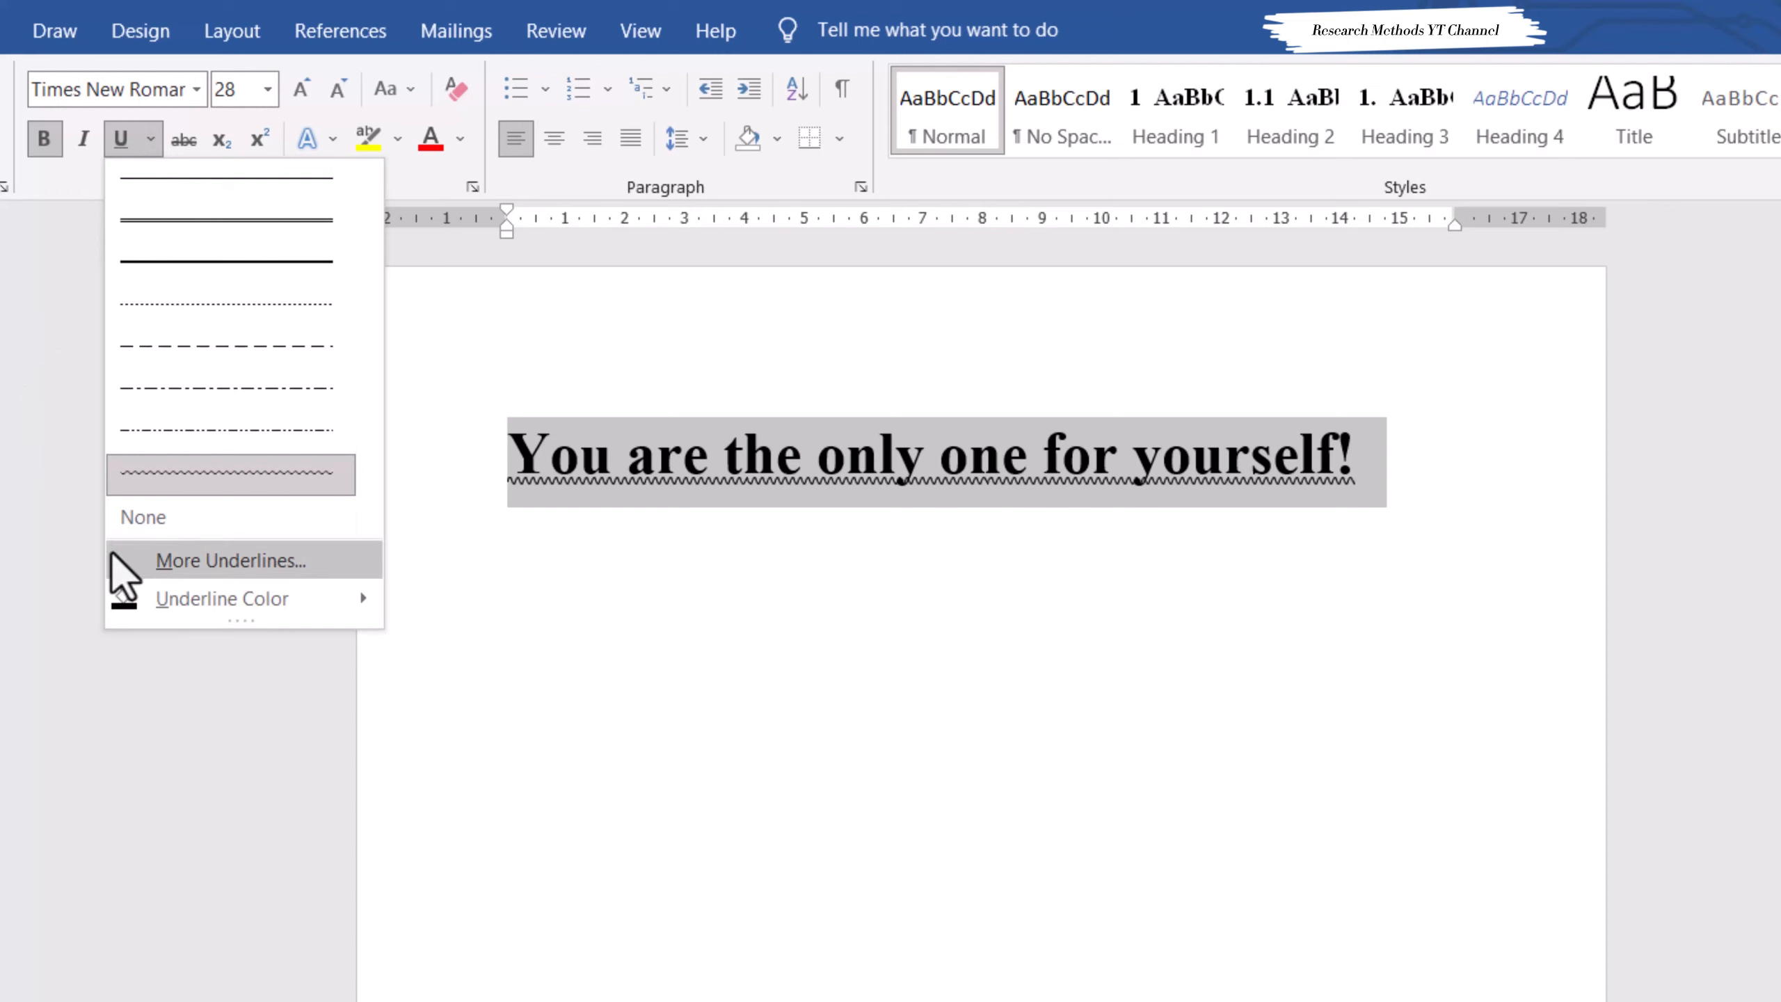
mouse_move(332, 602)
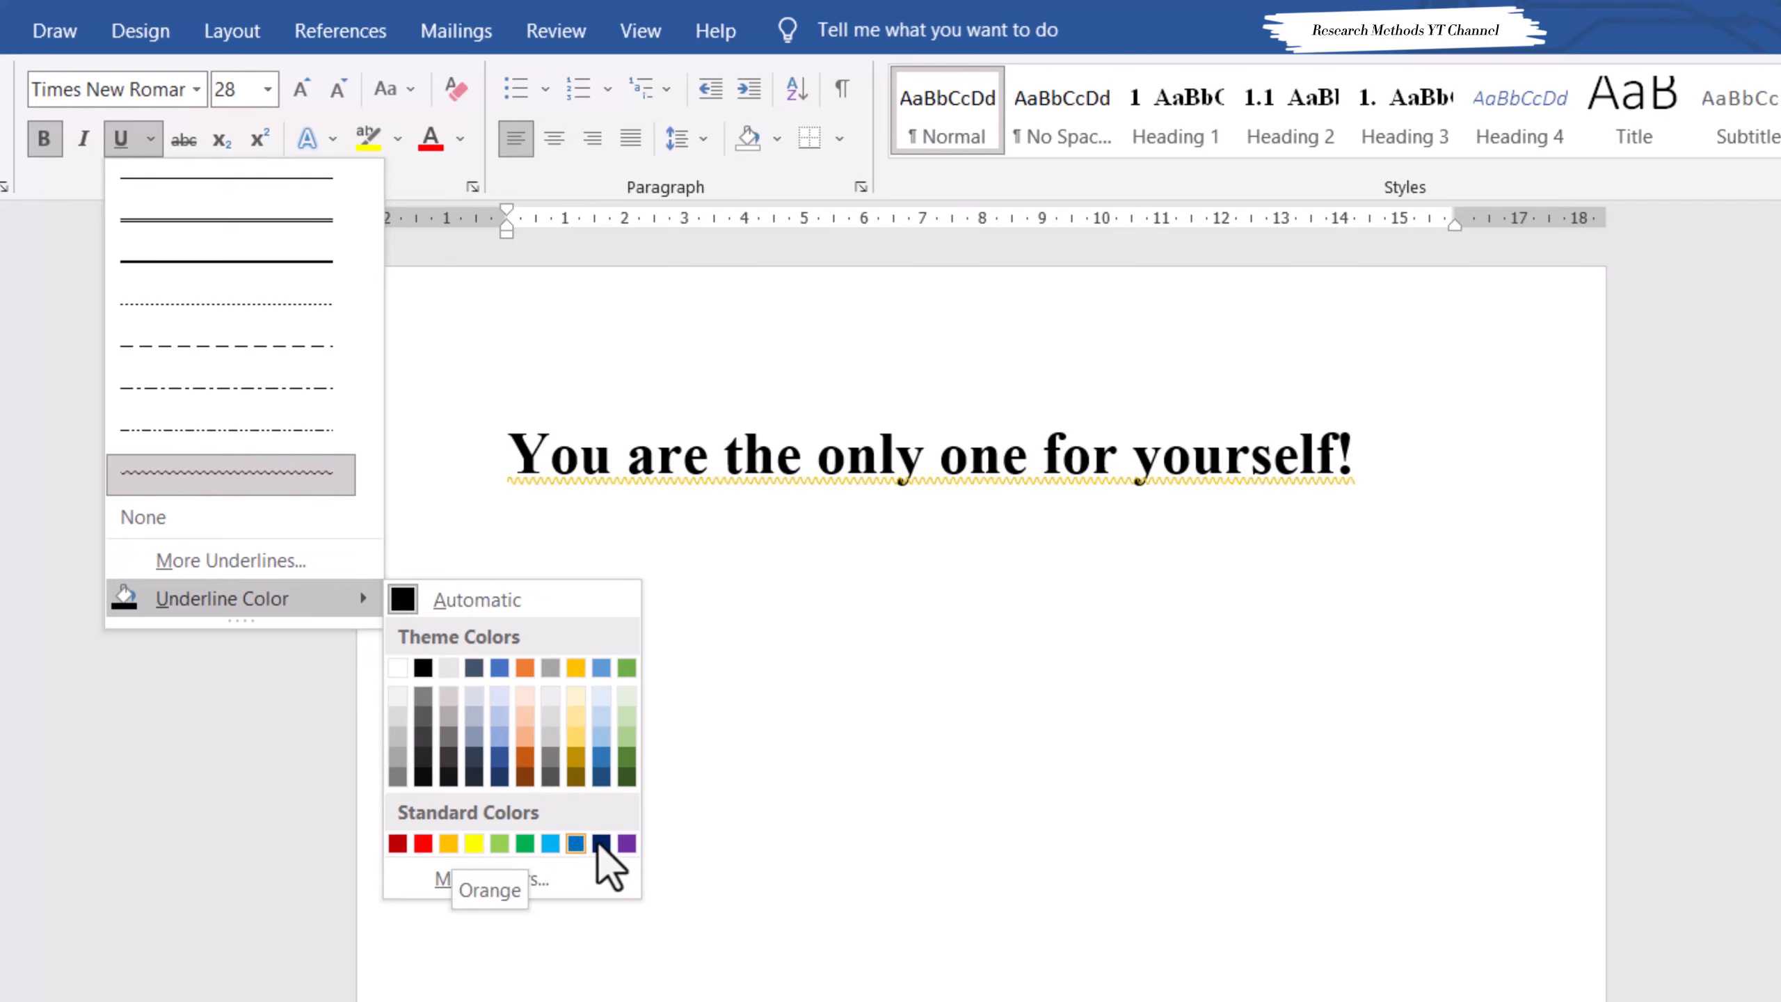
left_click(449, 845)
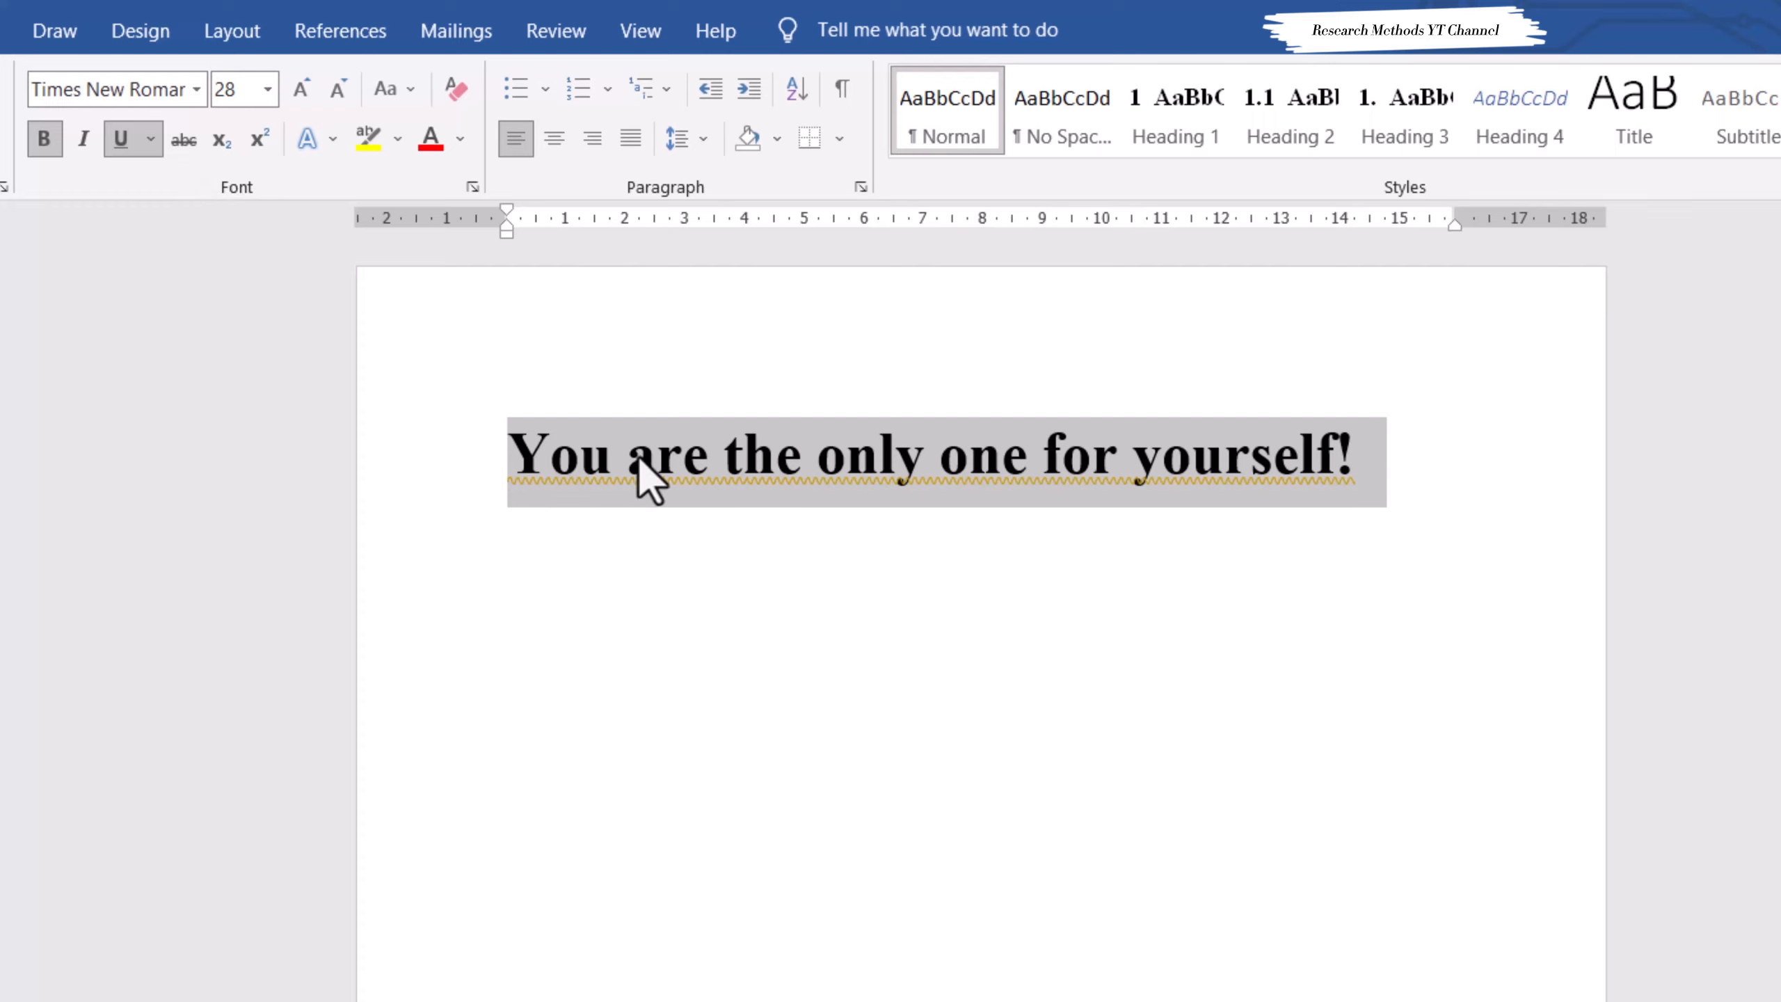
left_click(891, 479)
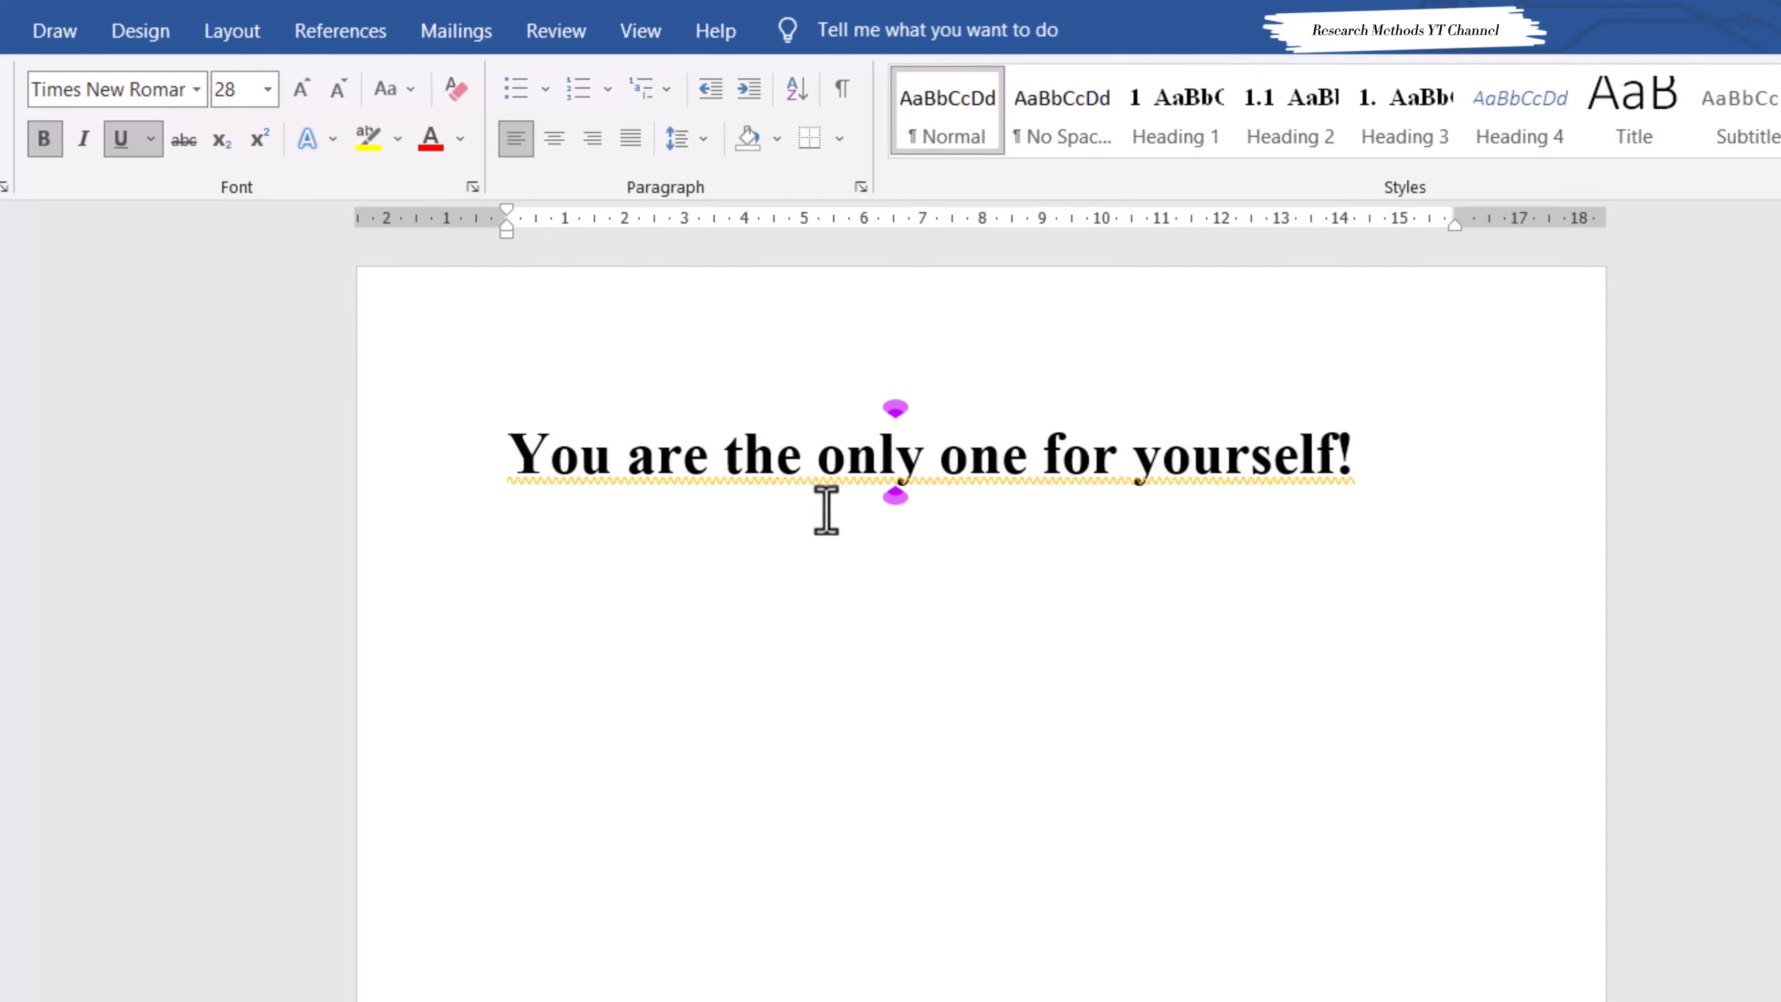
left_click(775, 519)
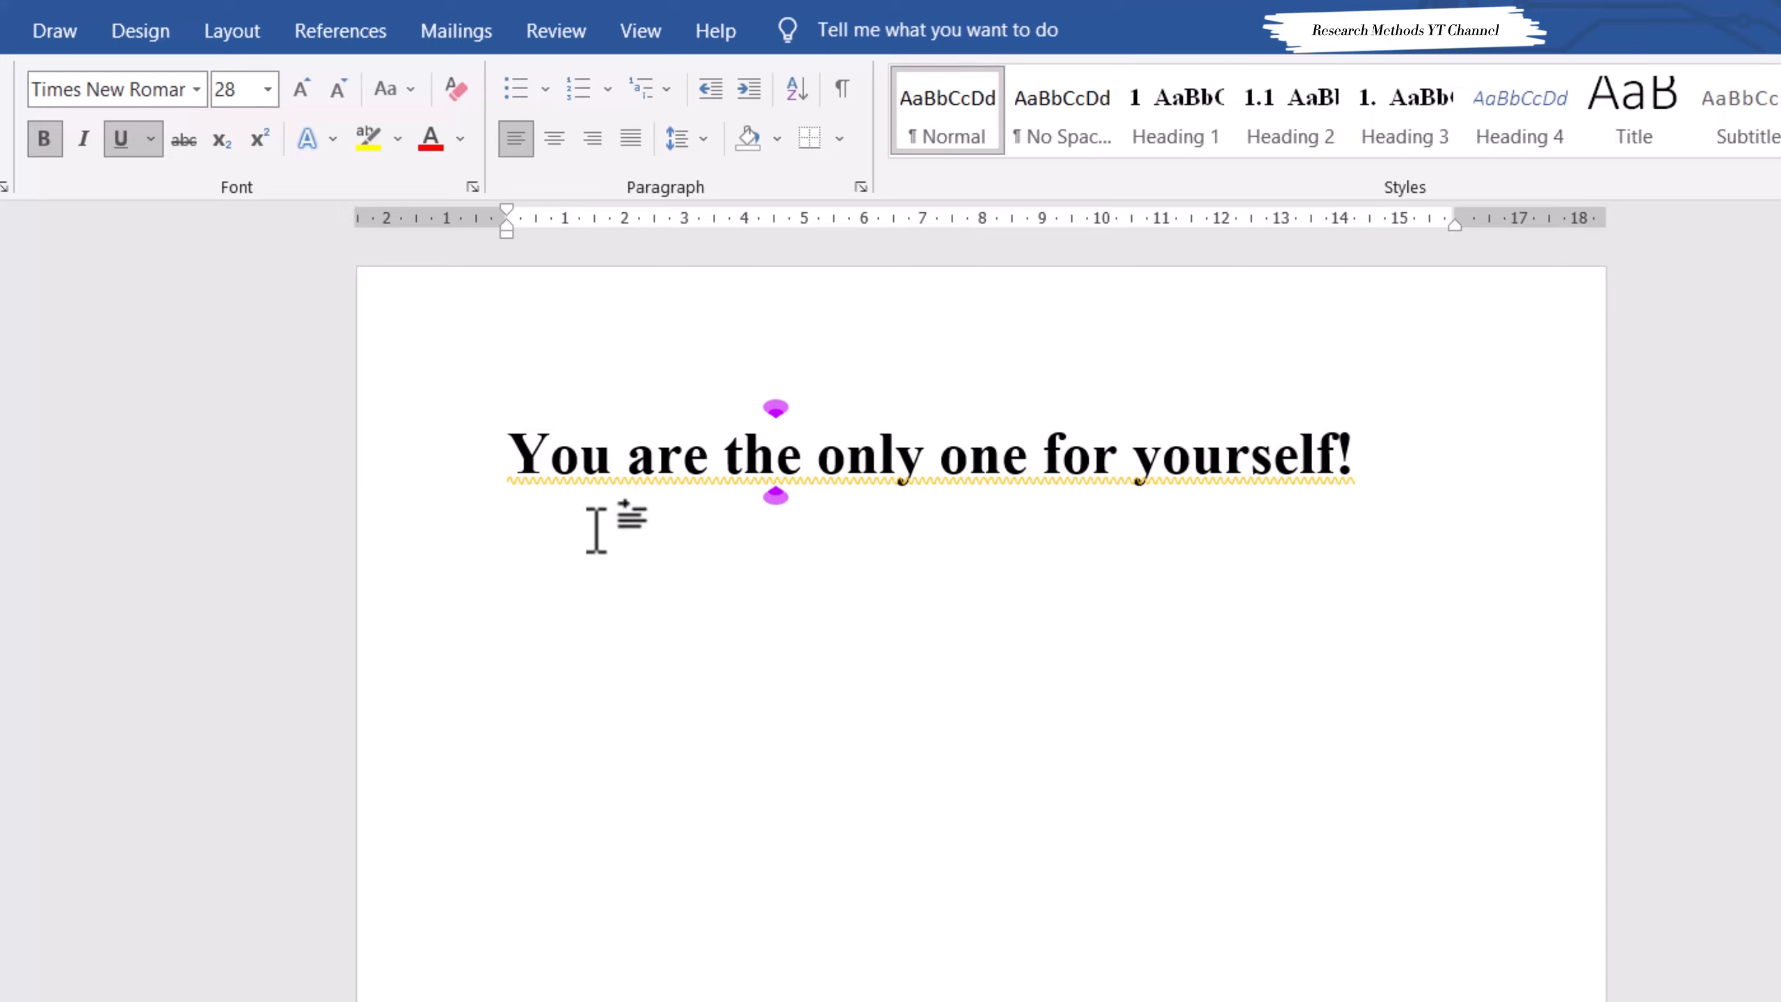
left_click(651, 454)
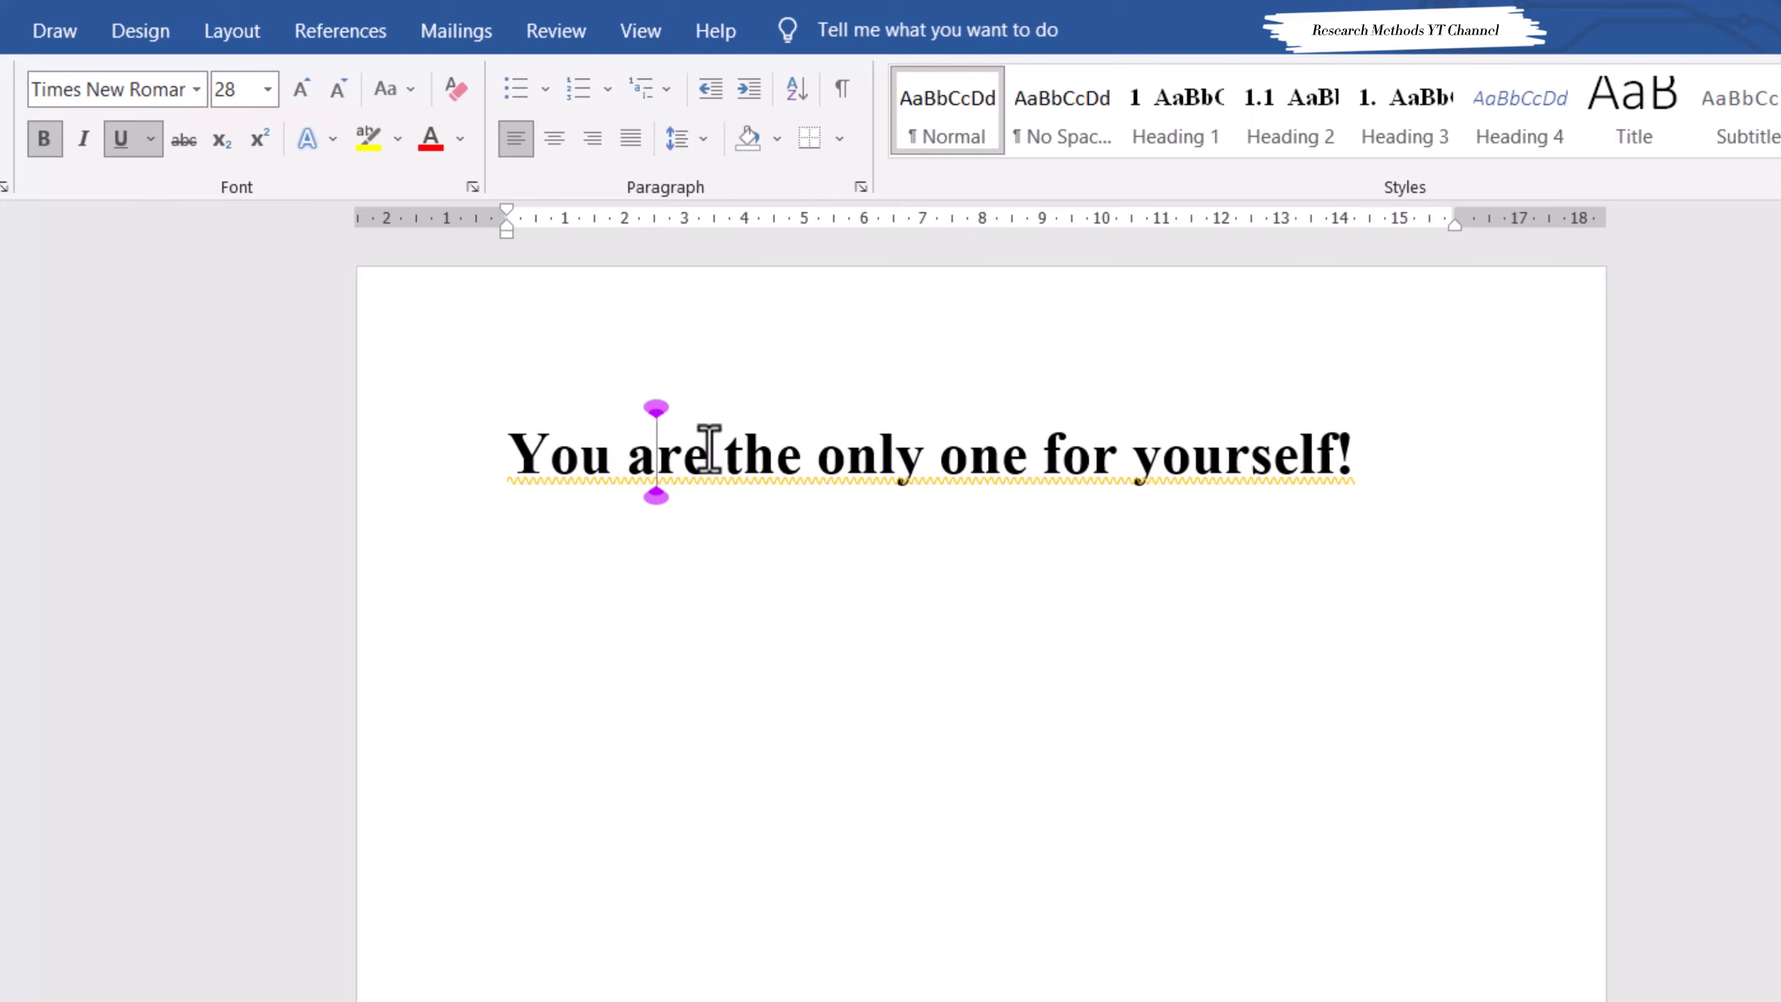
left_click(743, 456)
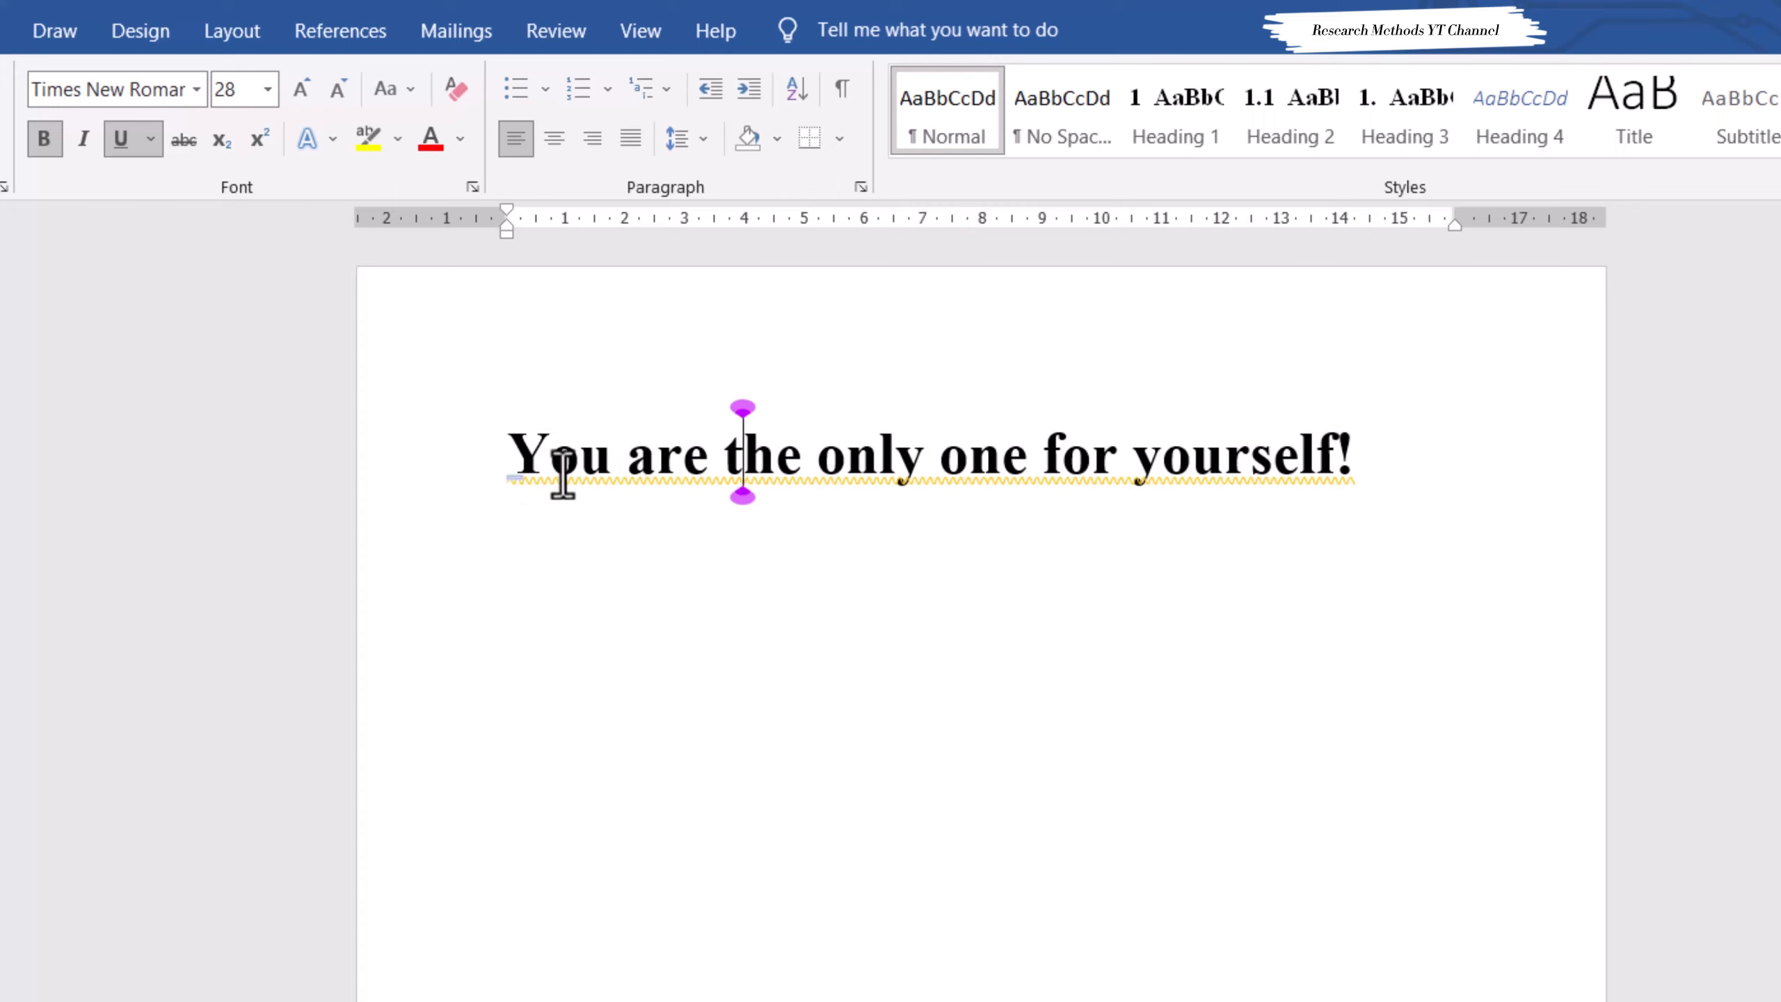
left_click(455, 469)
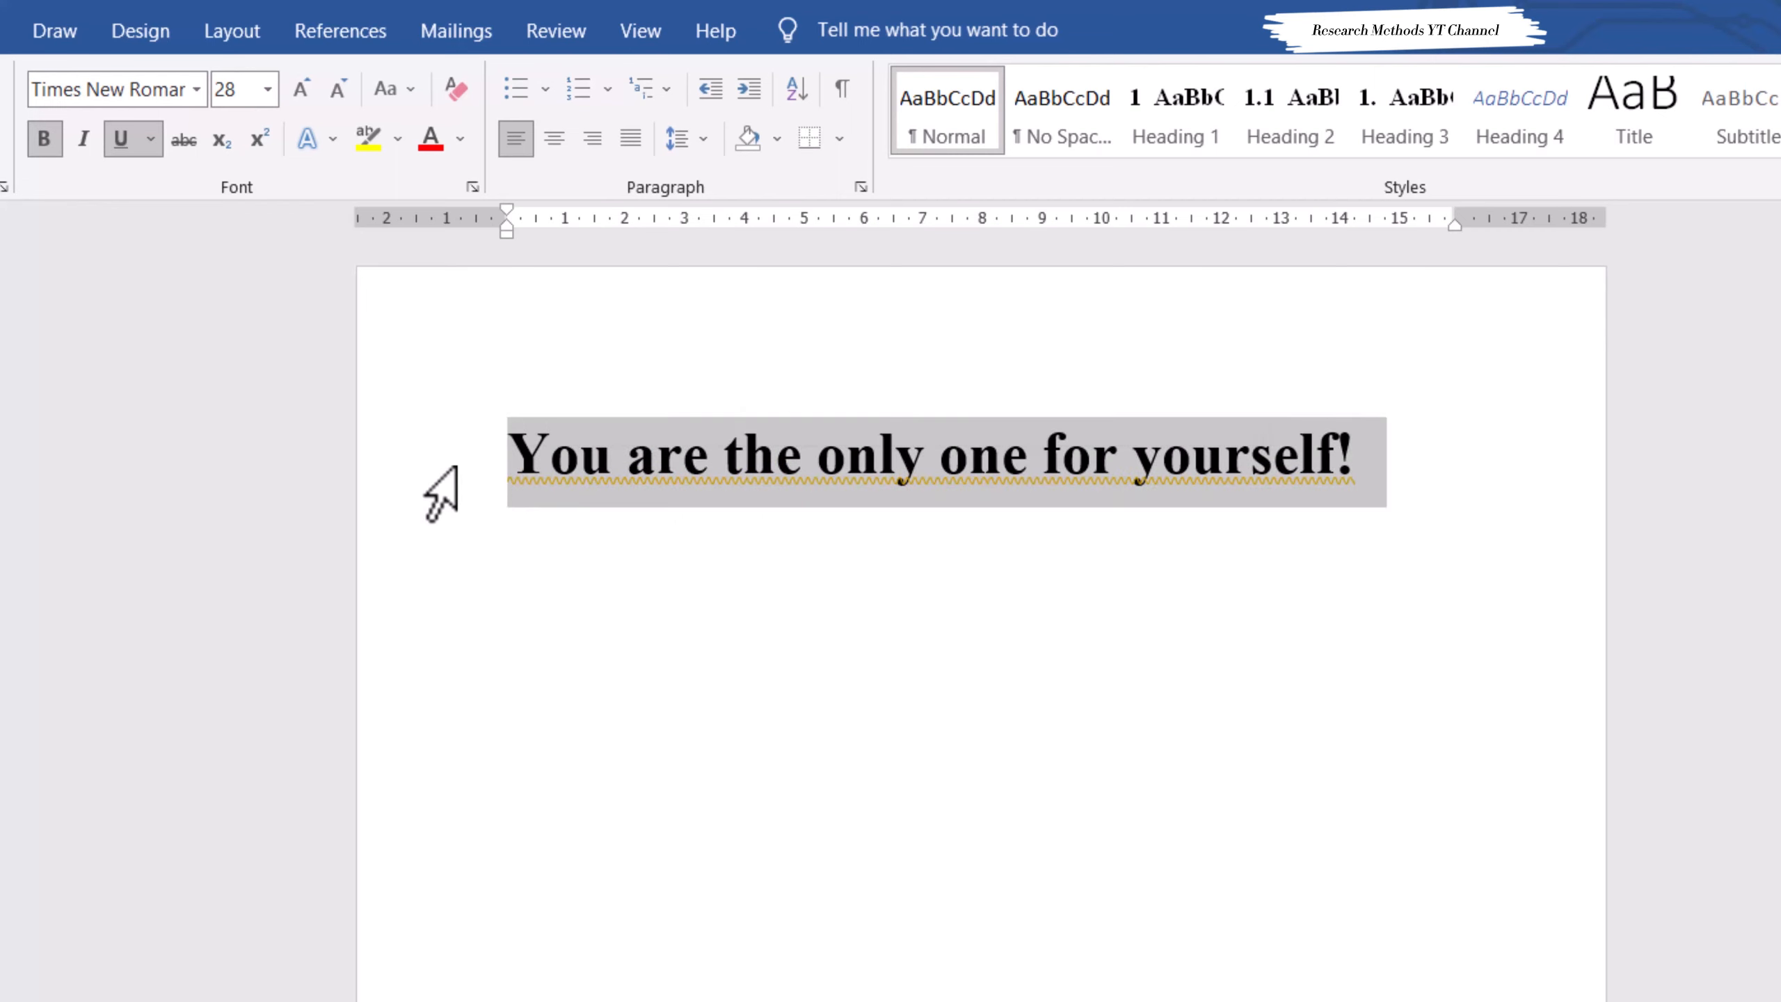
left_click(559, 473)
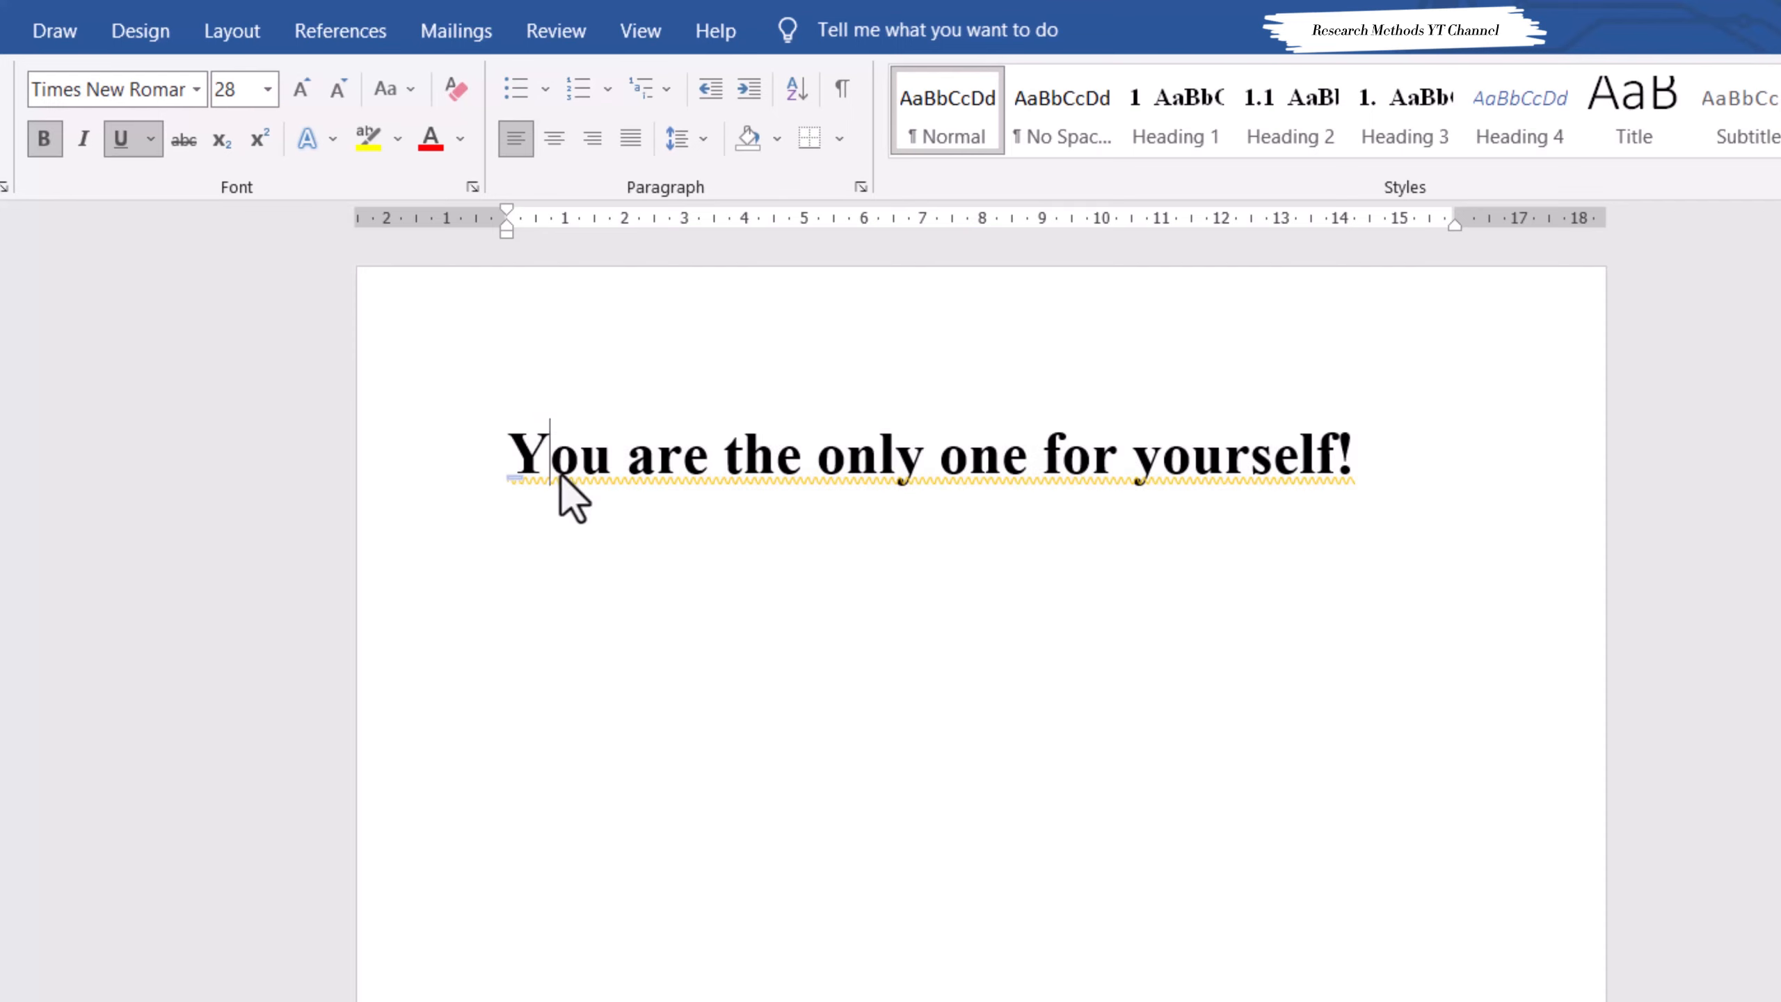
left_click(511, 449)
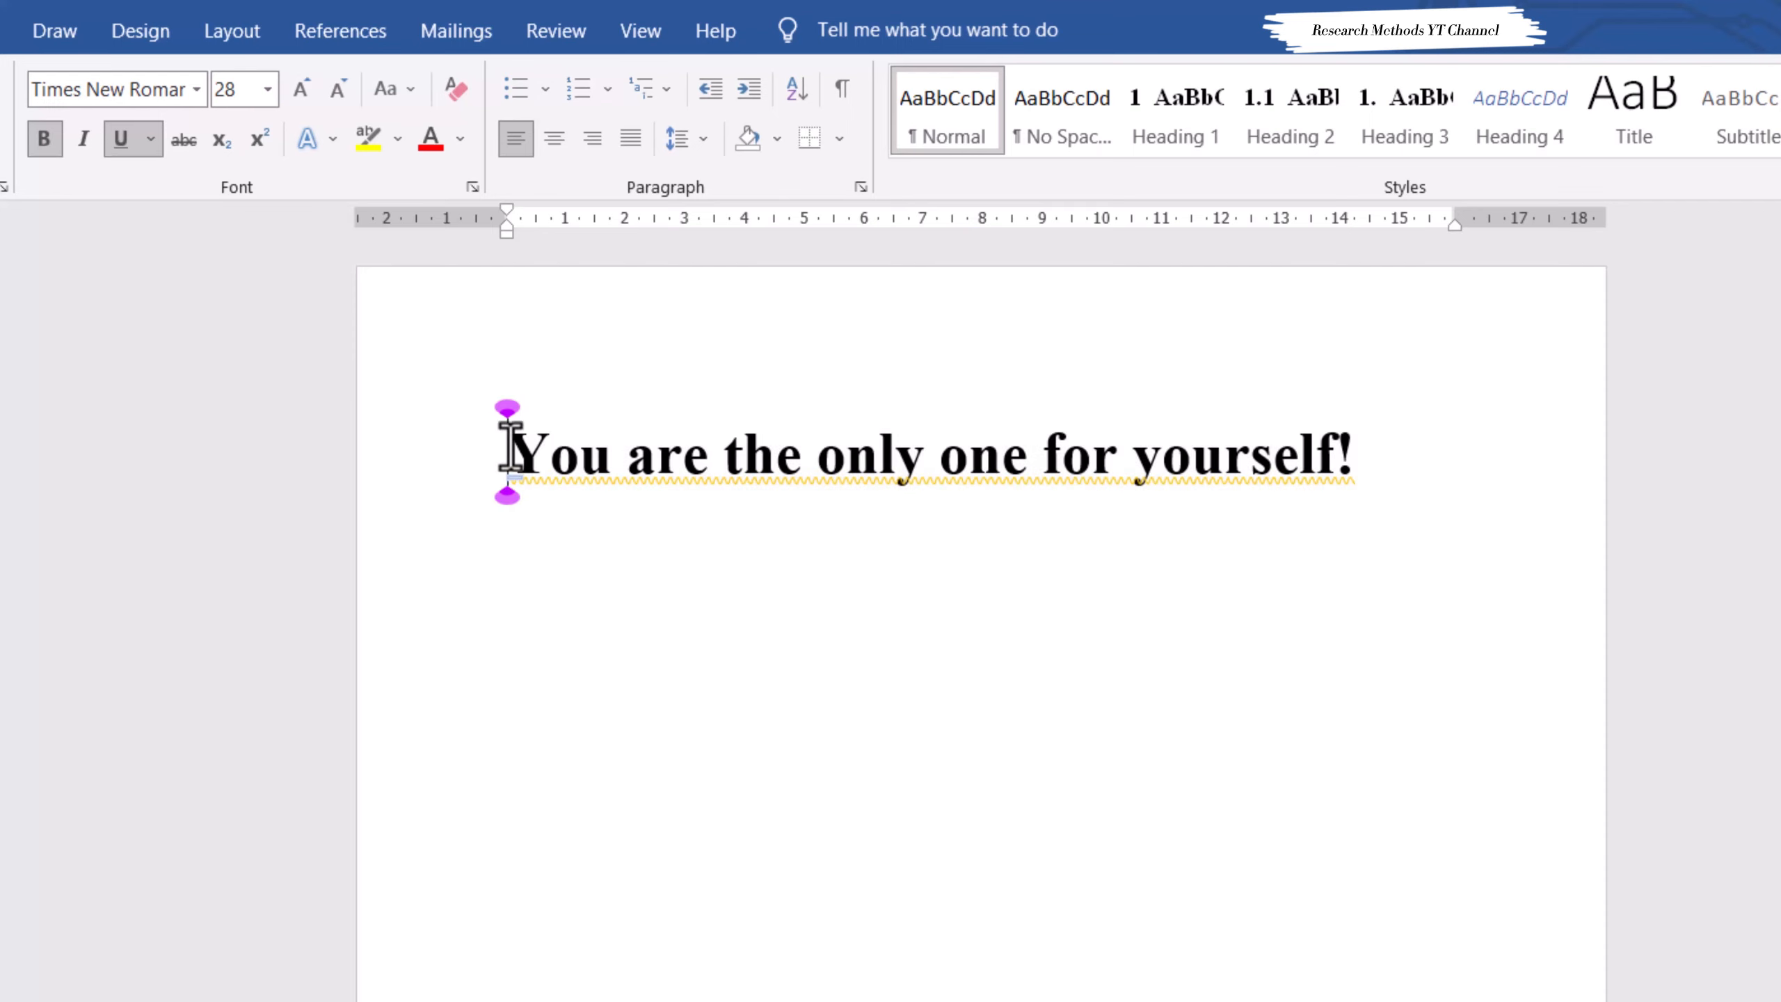
left_click(629, 456)
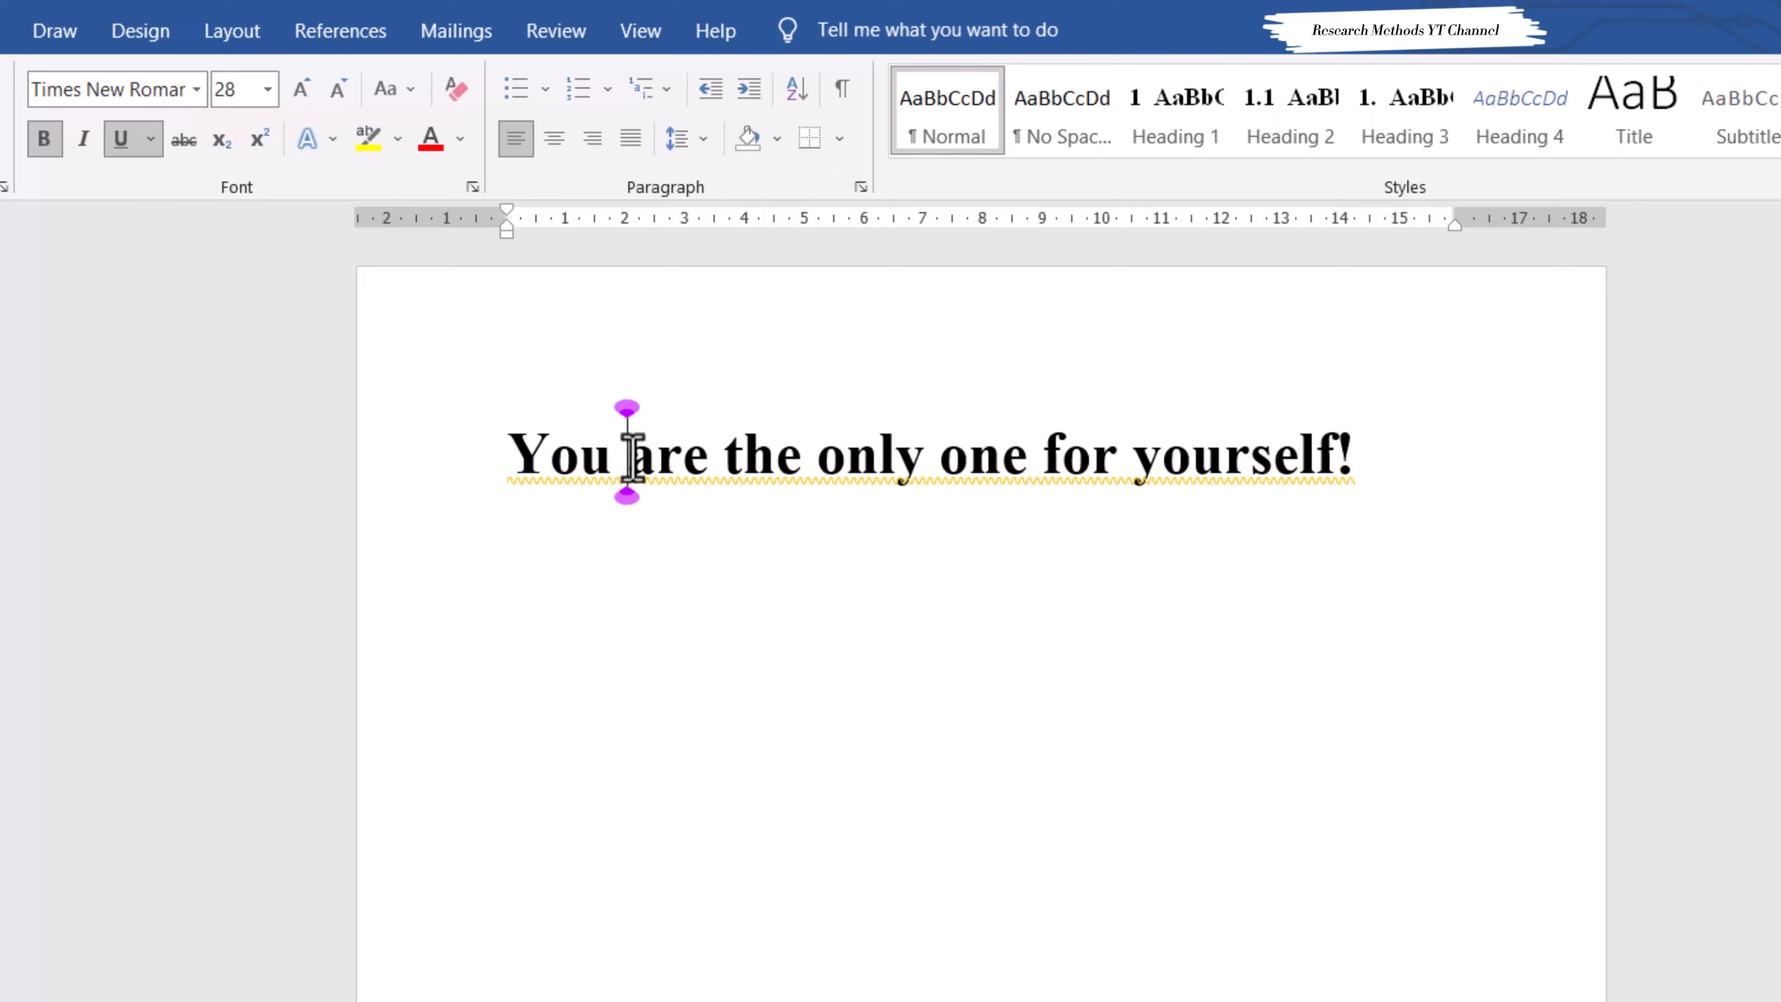
left_click_drag(640, 456, 698, 463)
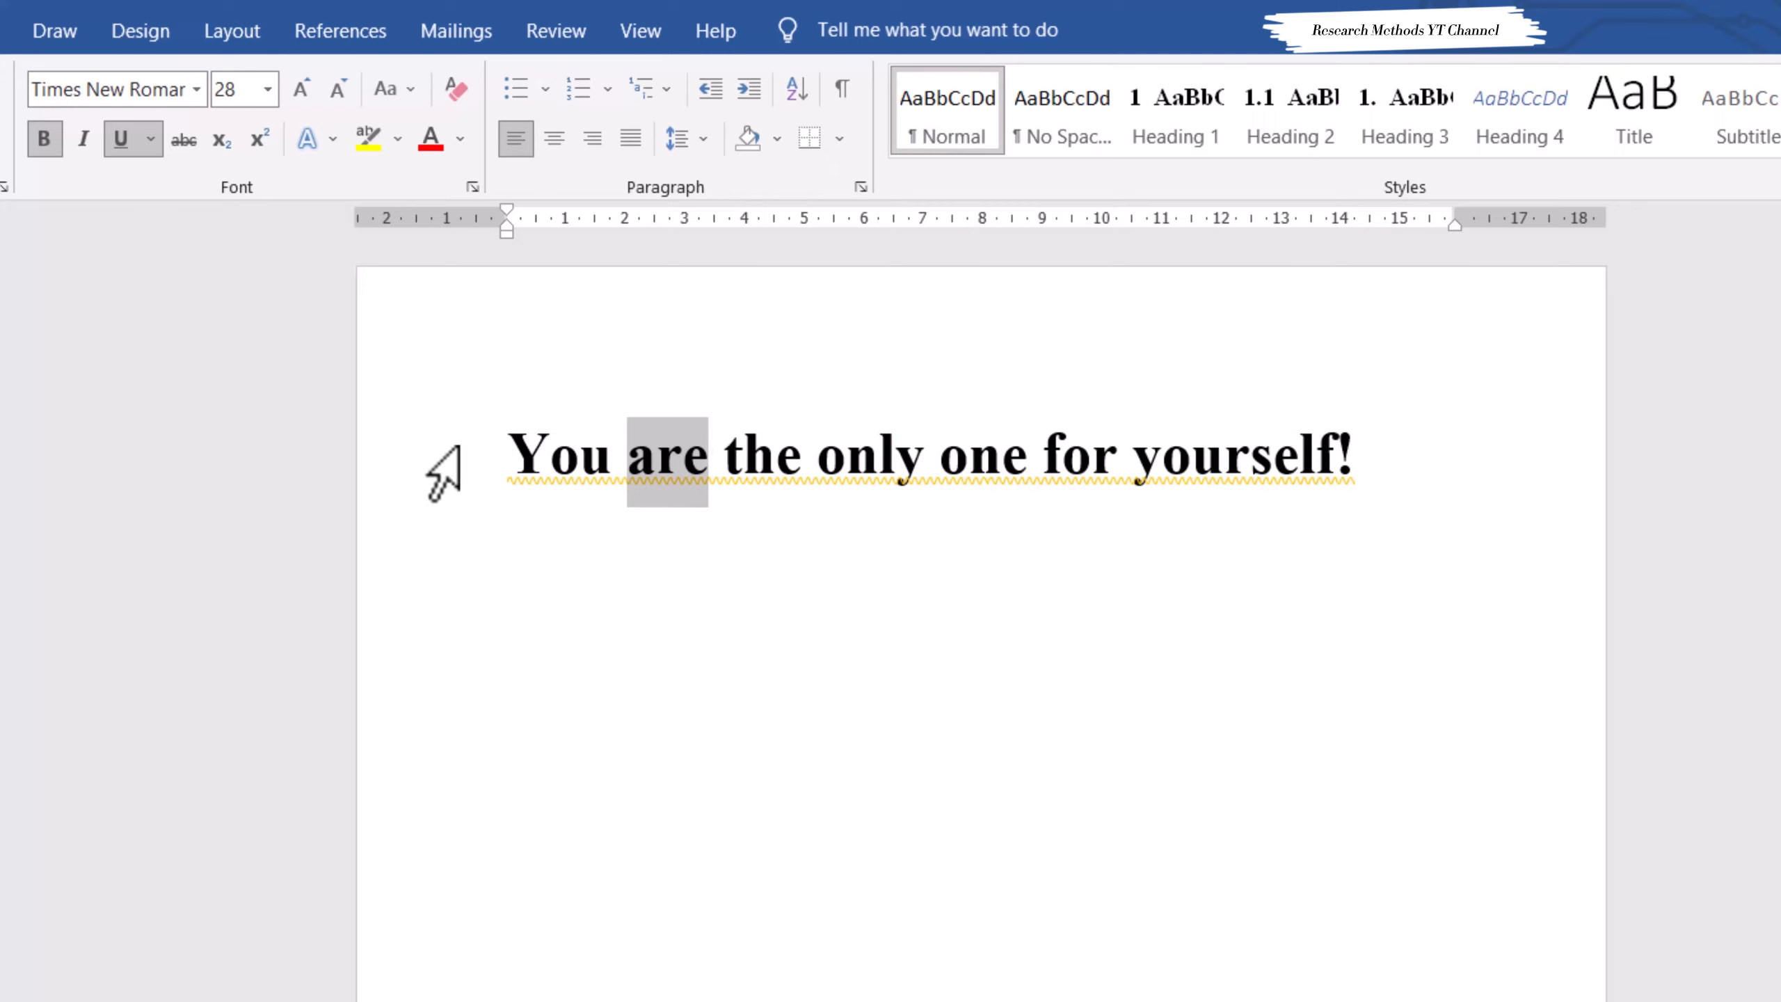
- Try strikethrough on the whole sentence and remove it again
left_click(403, 498)
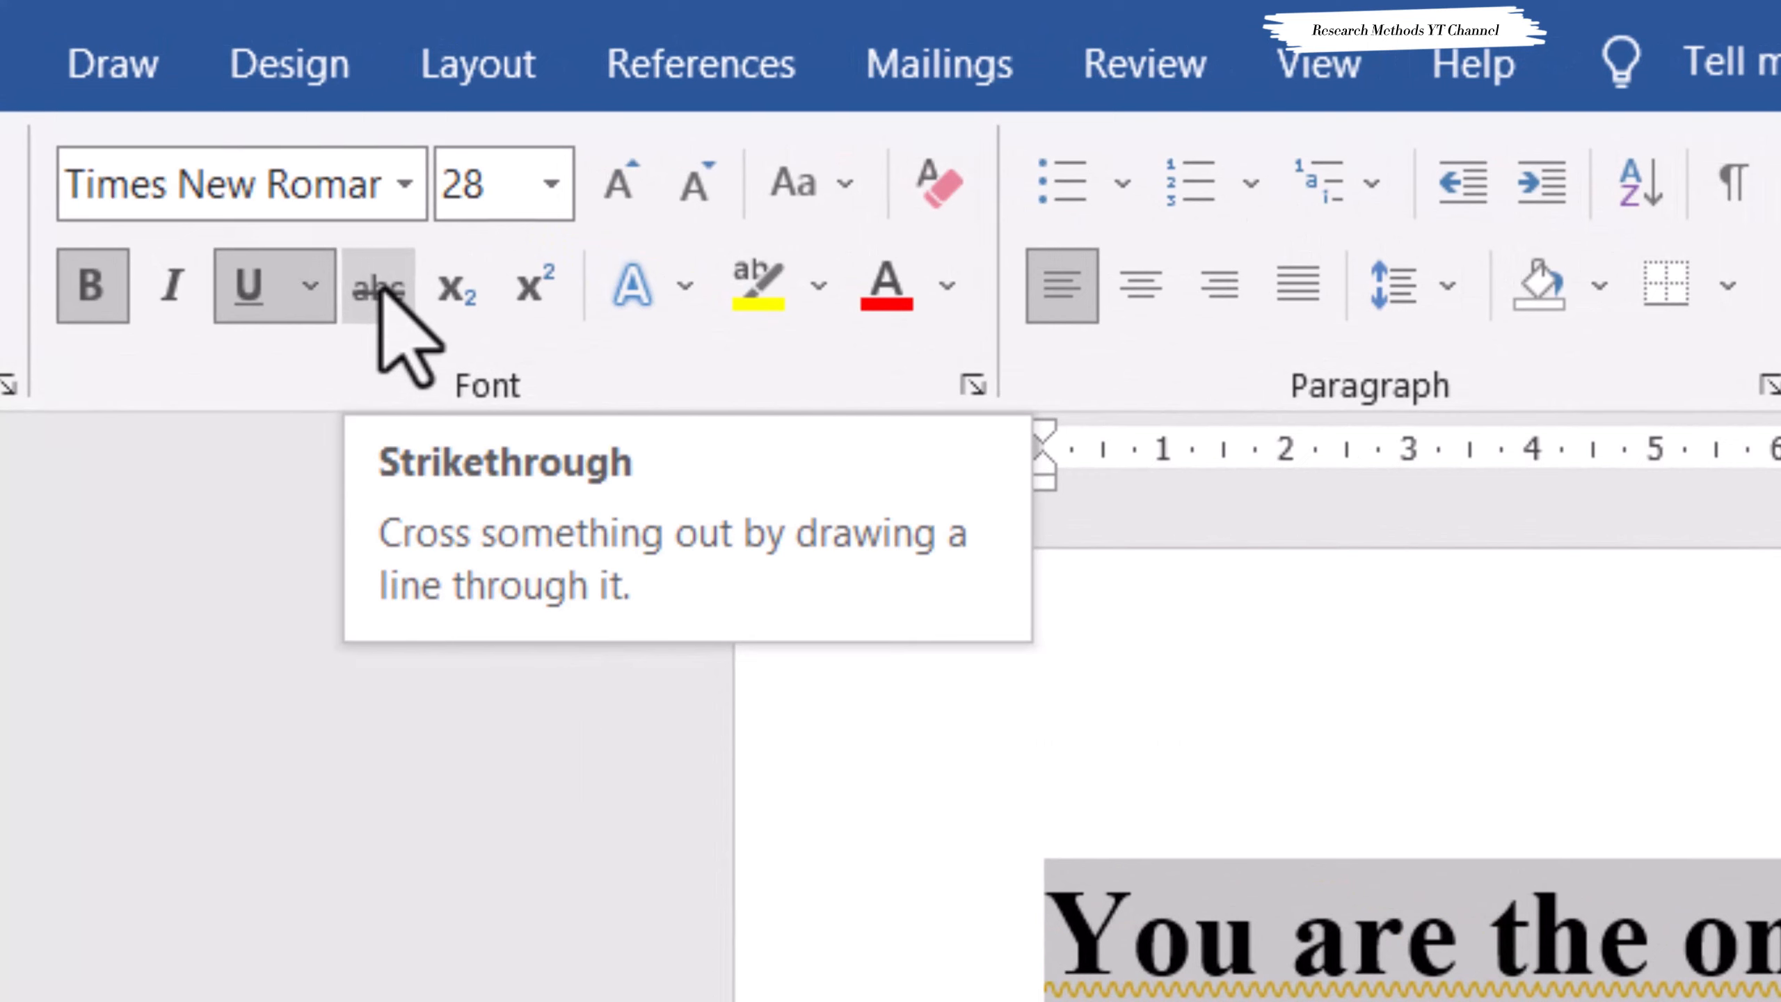
left_click(384, 291)
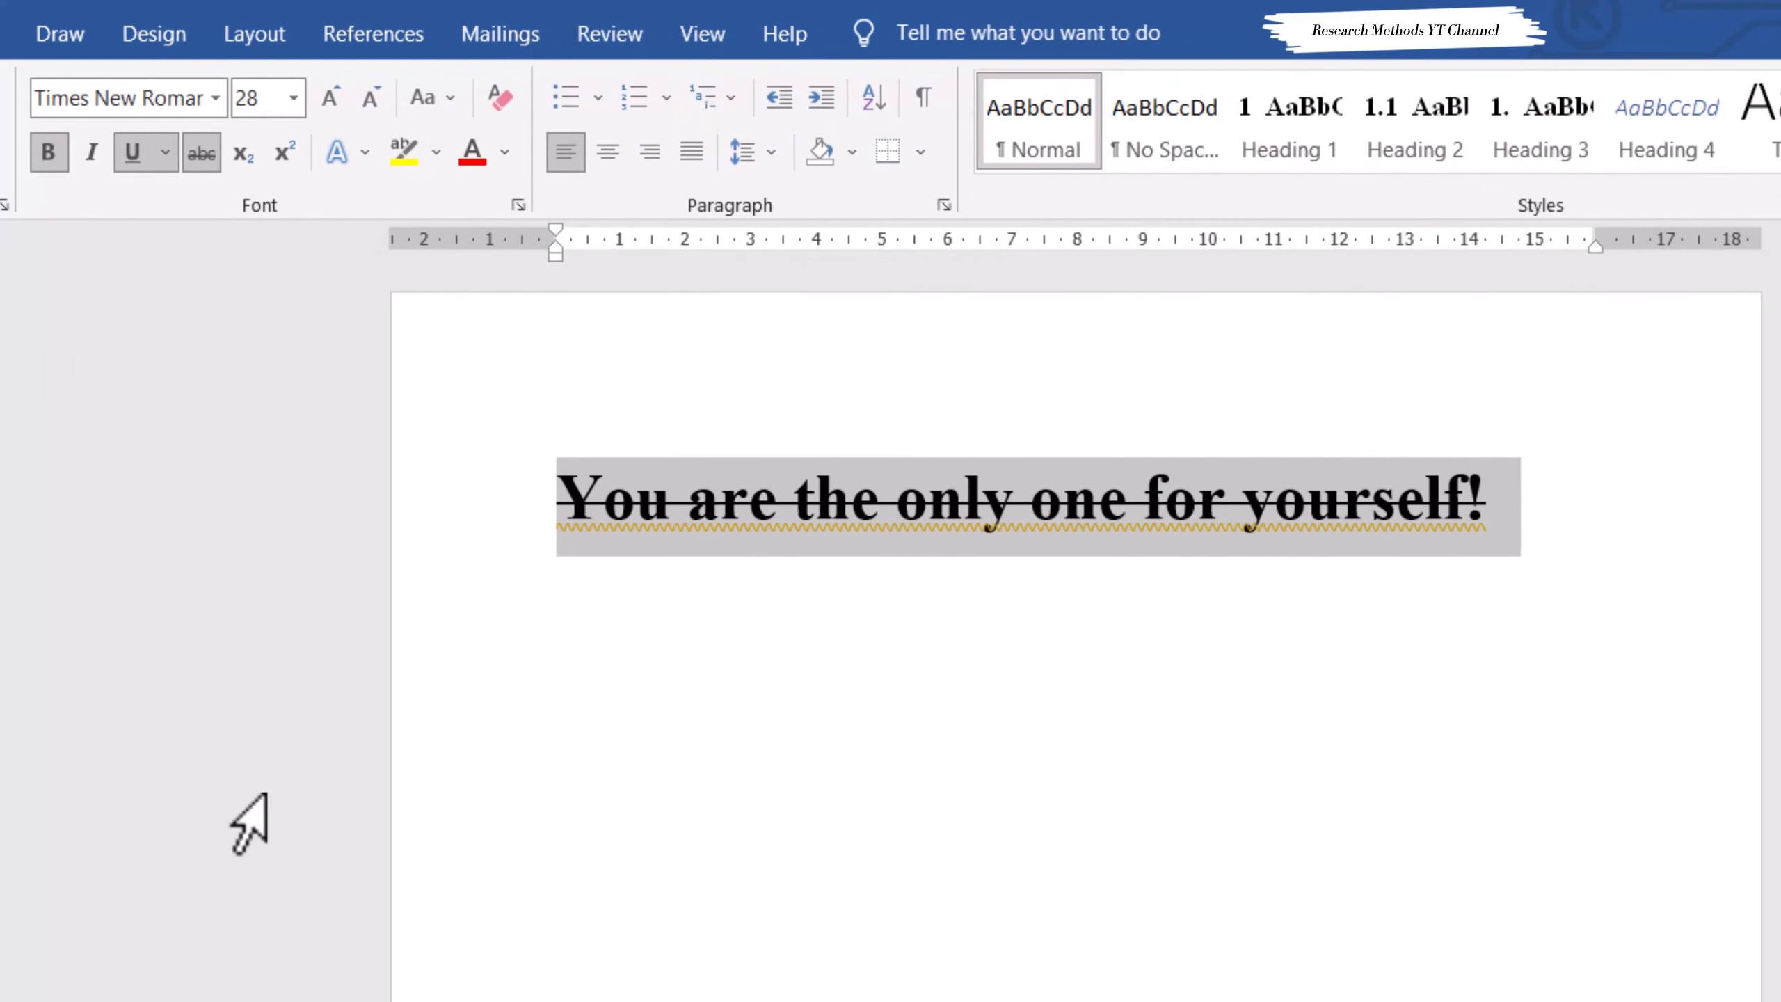
left_click(201, 152)
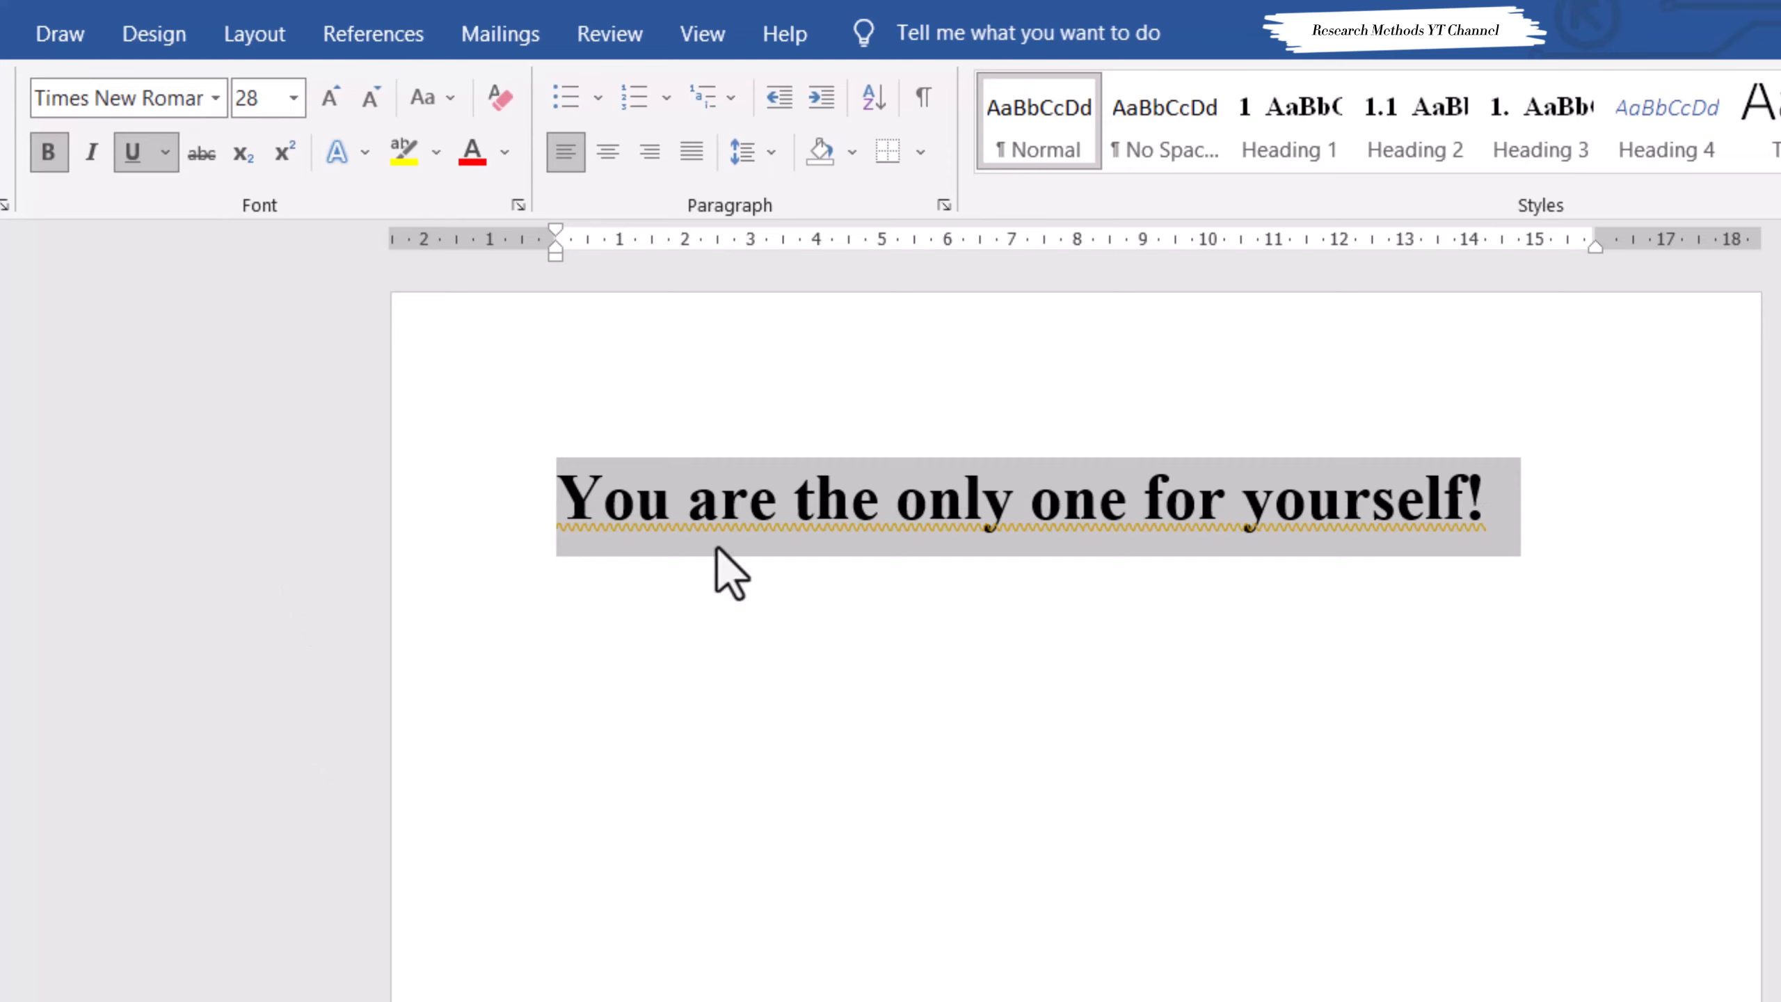
- Try strikethrough on the word "only" and remove it together with the word's underline and bold
left_click(908, 501)
left_click_drag(955, 506, 993, 498)
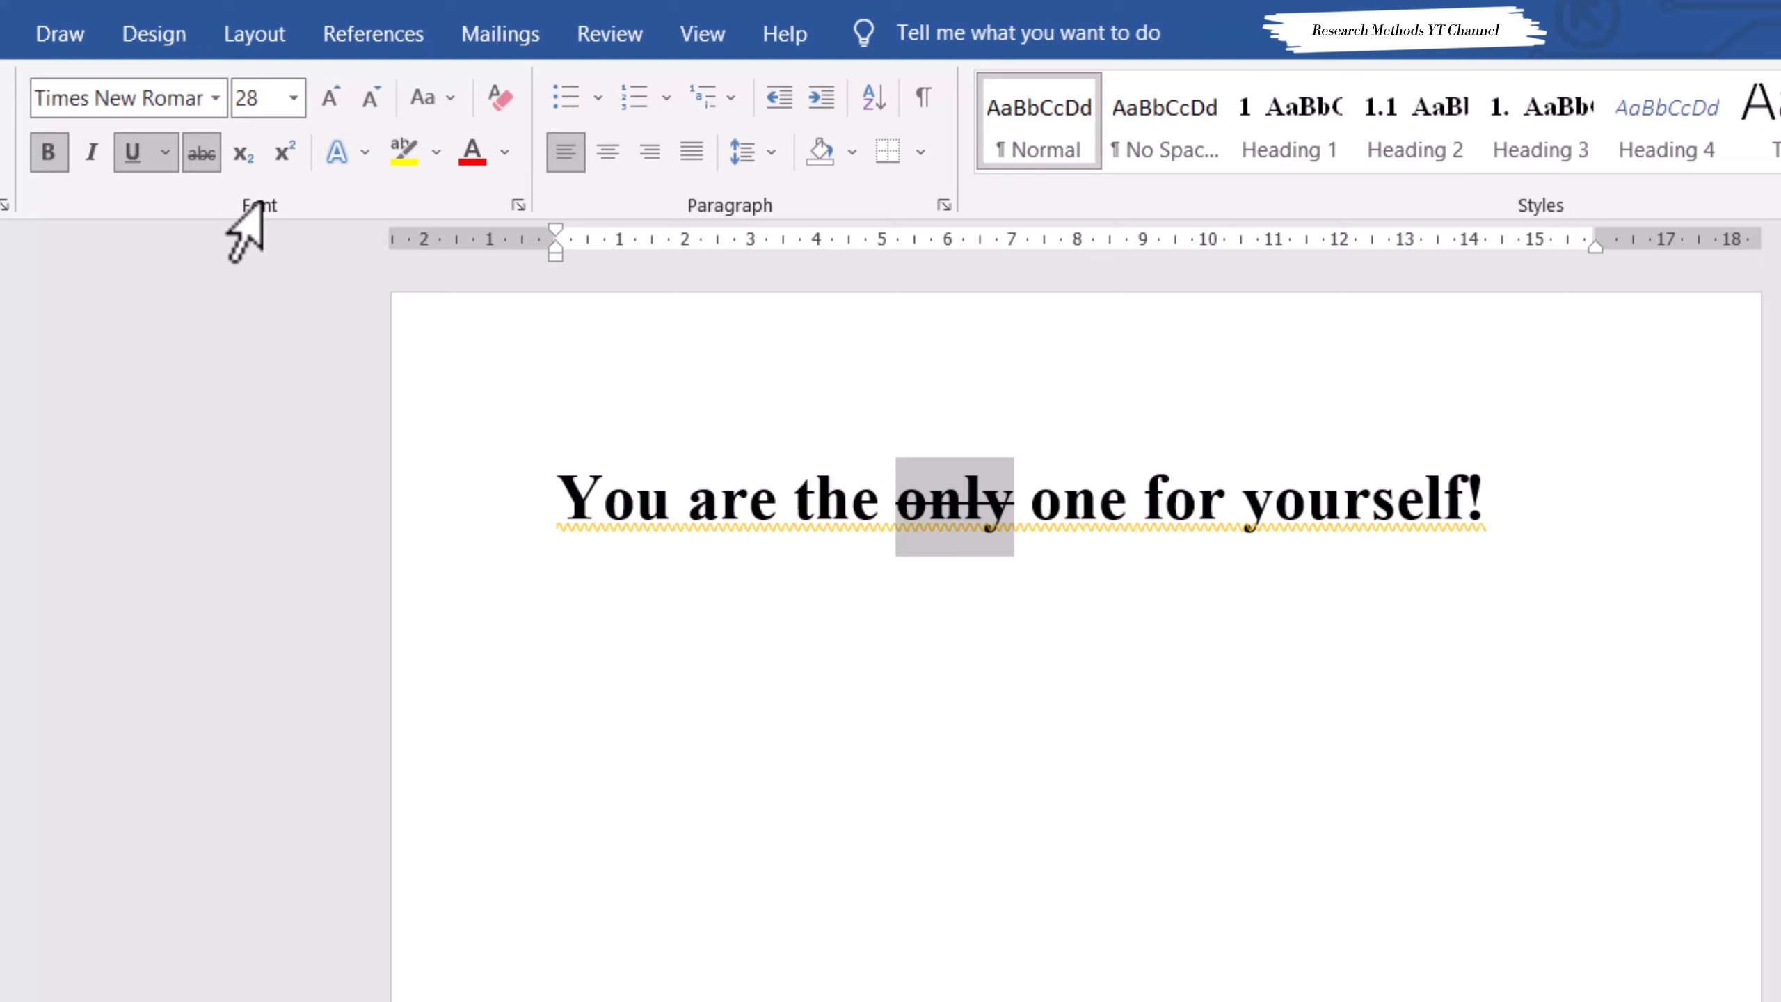
left_click(203, 158)
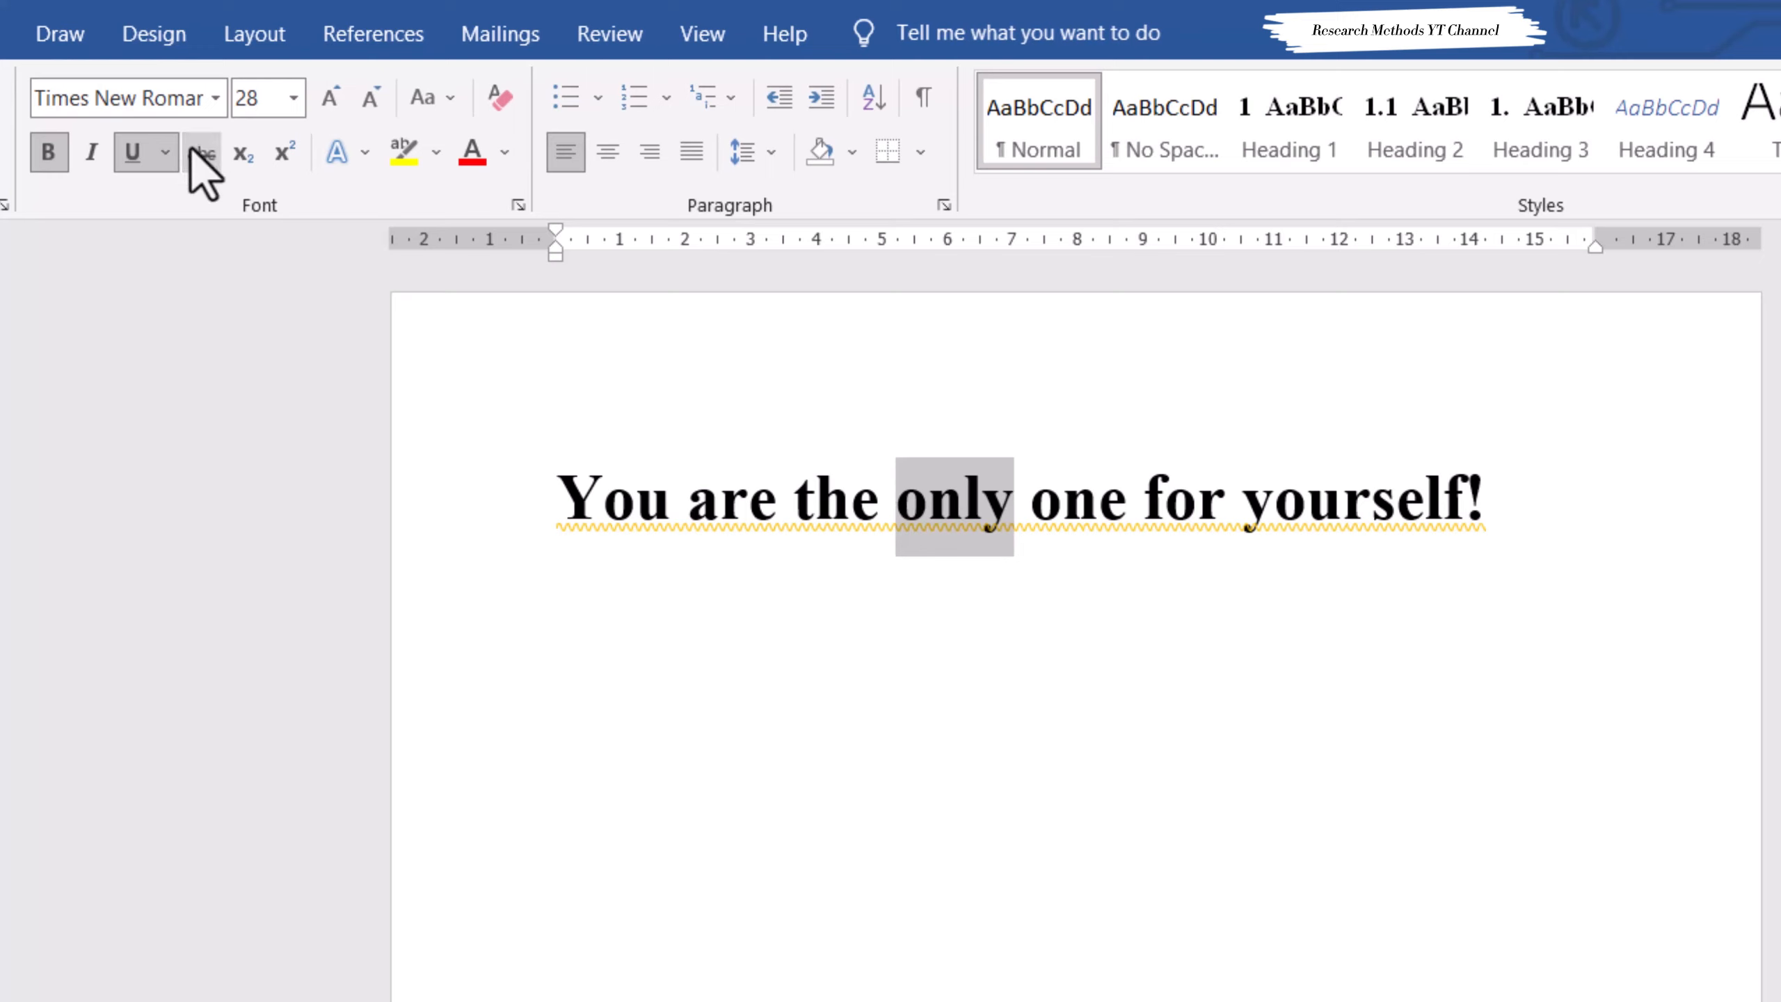
left_click(127, 157)
left_click(48, 153)
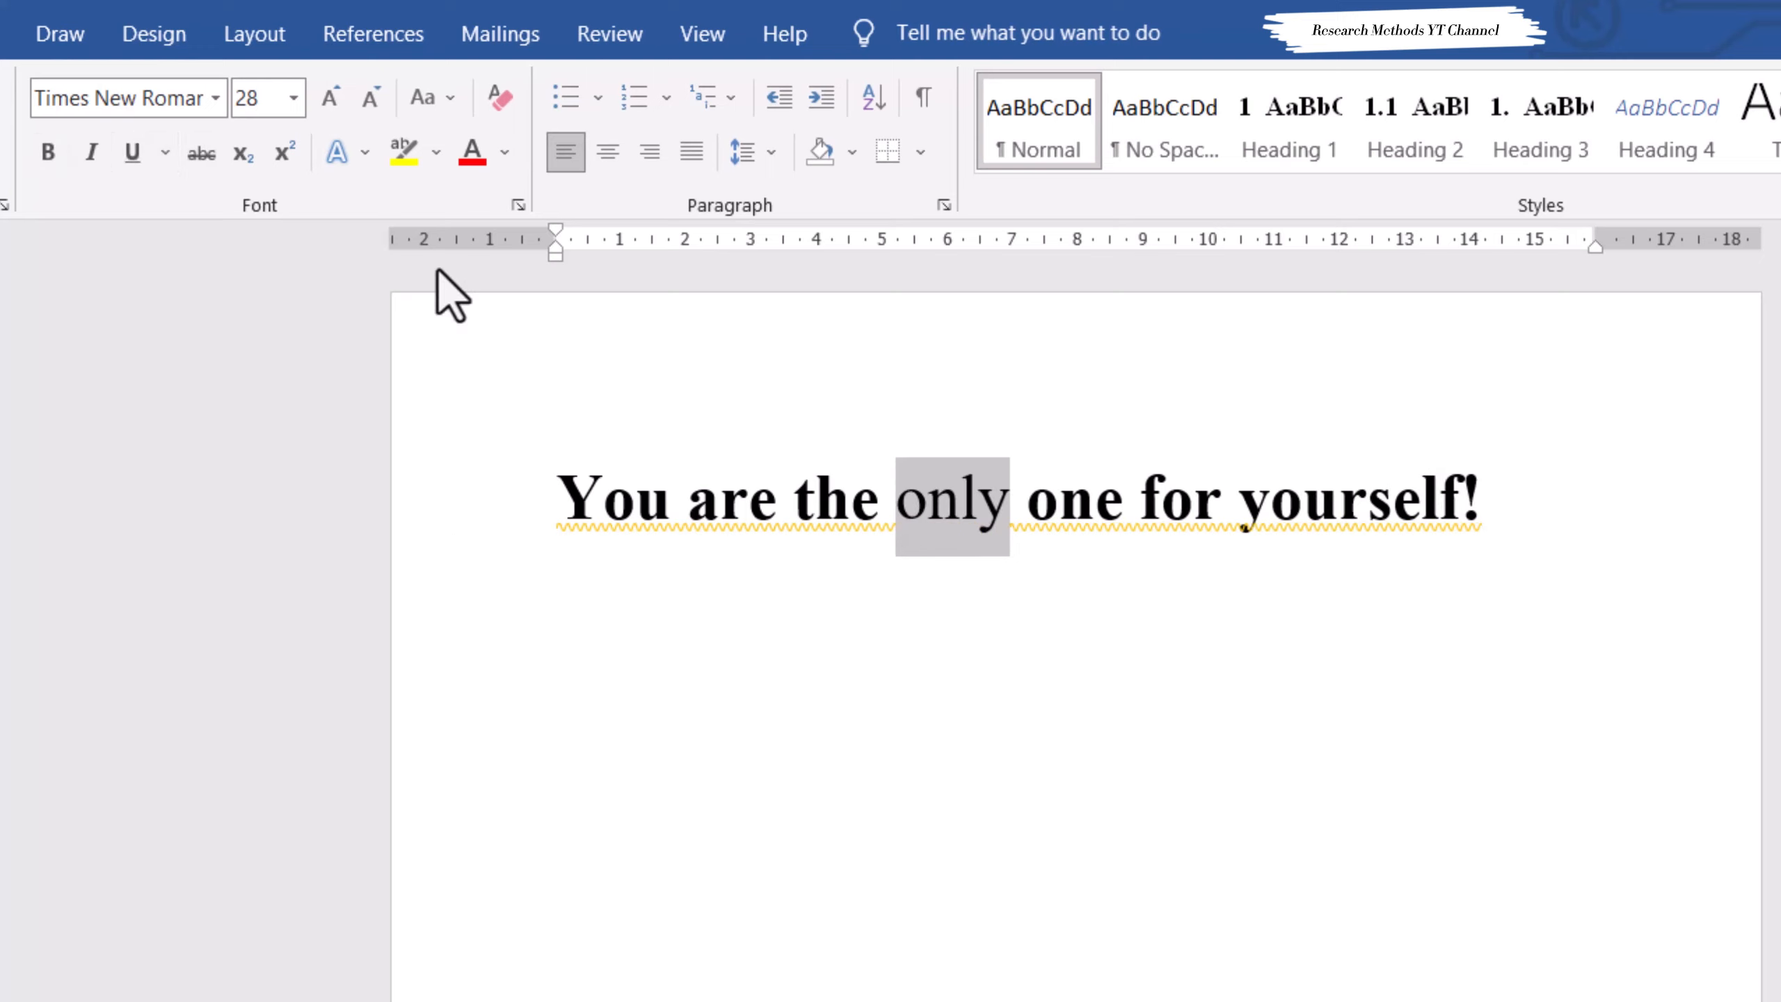
- Add the text "H2O" below the sentence, leaving a blank line between them
left_click(1528, 513)
key("Return")
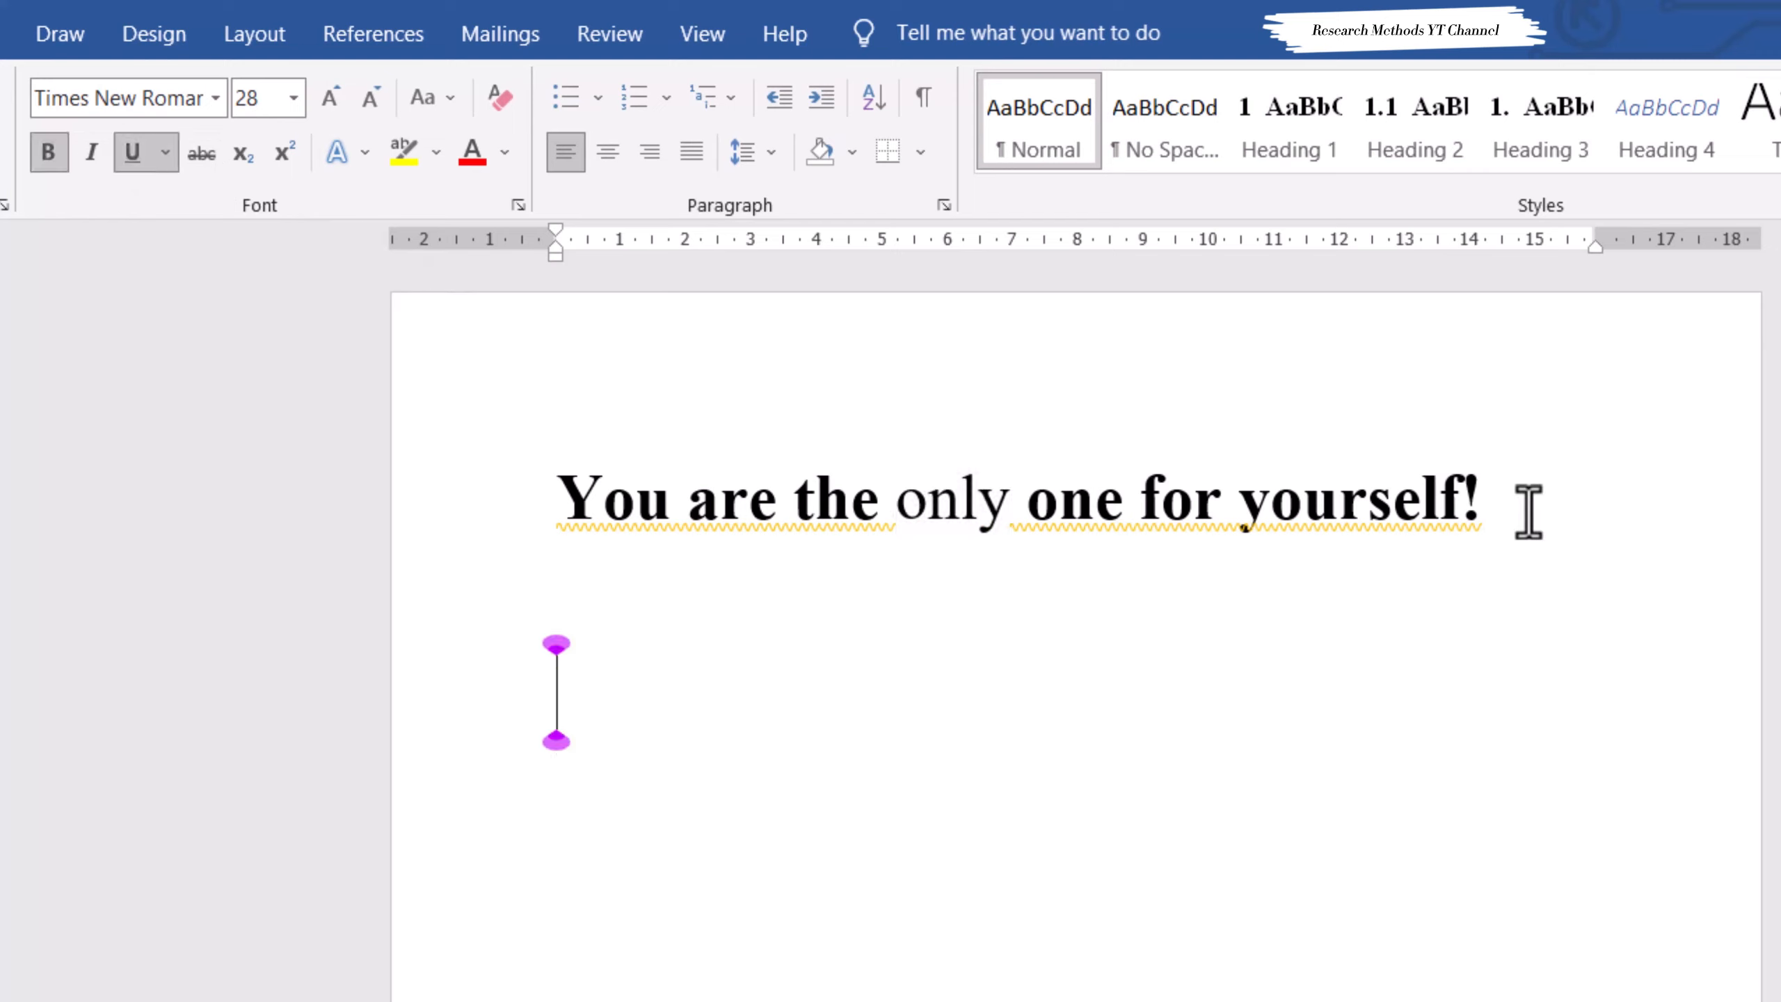
type("H")
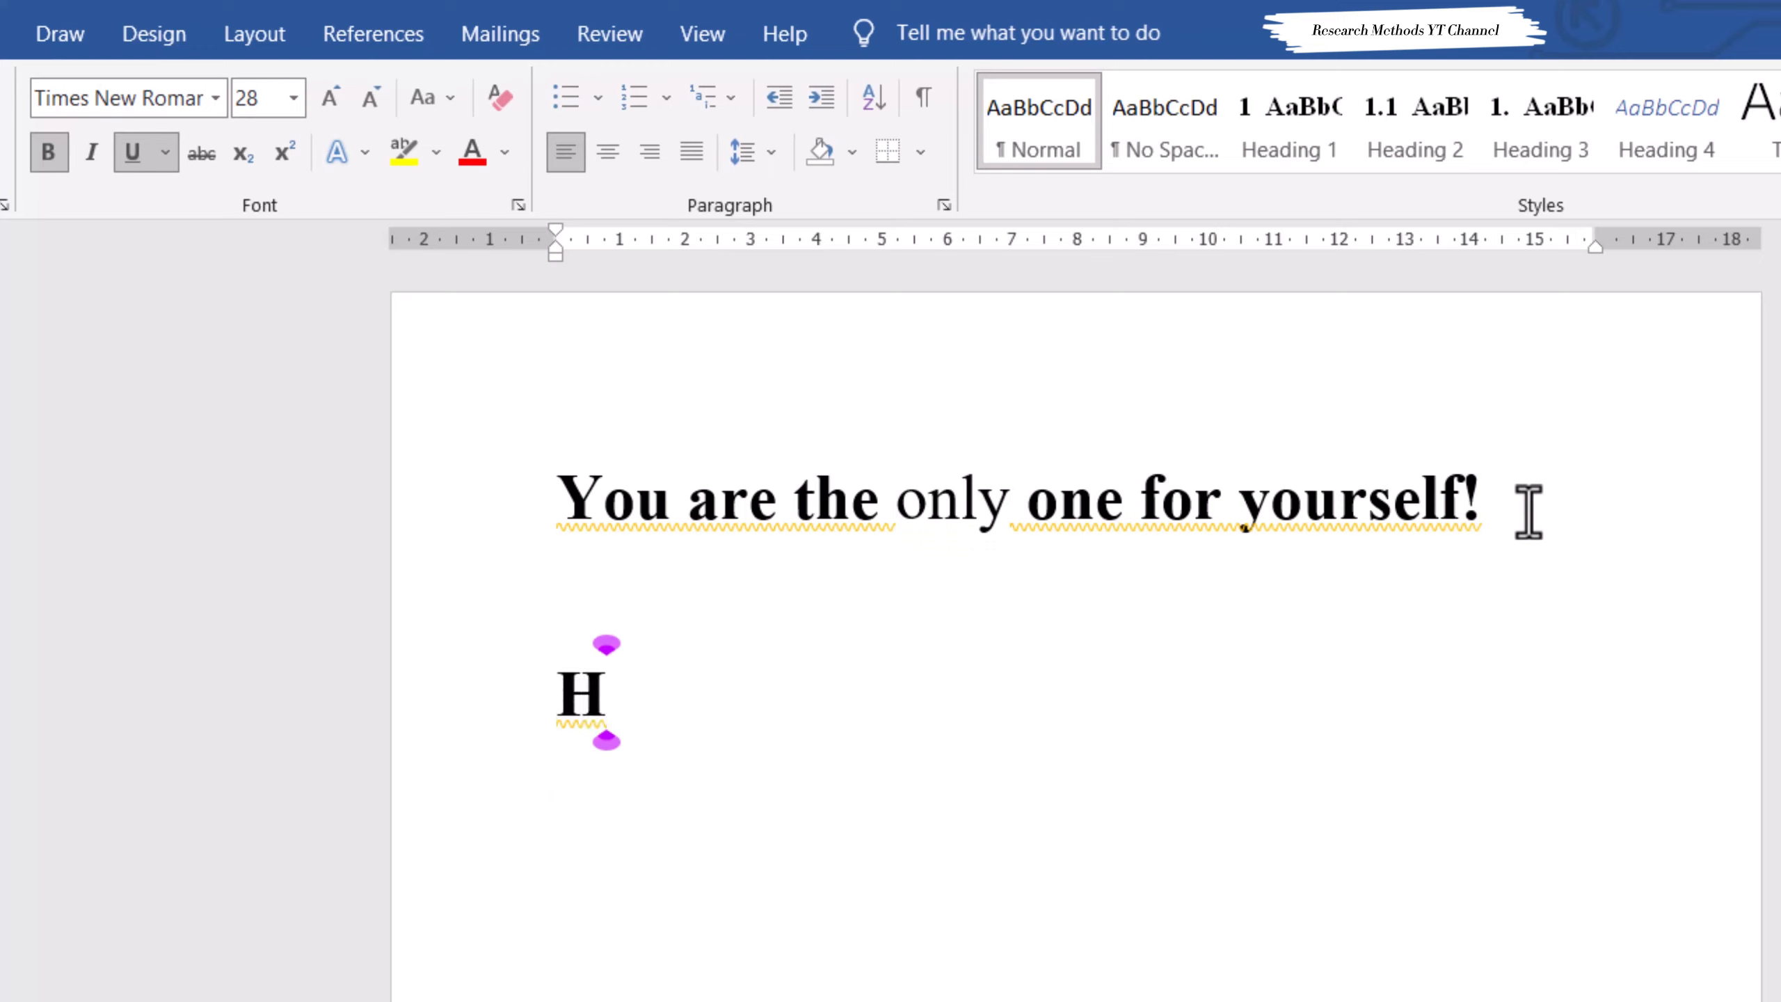
type("2")
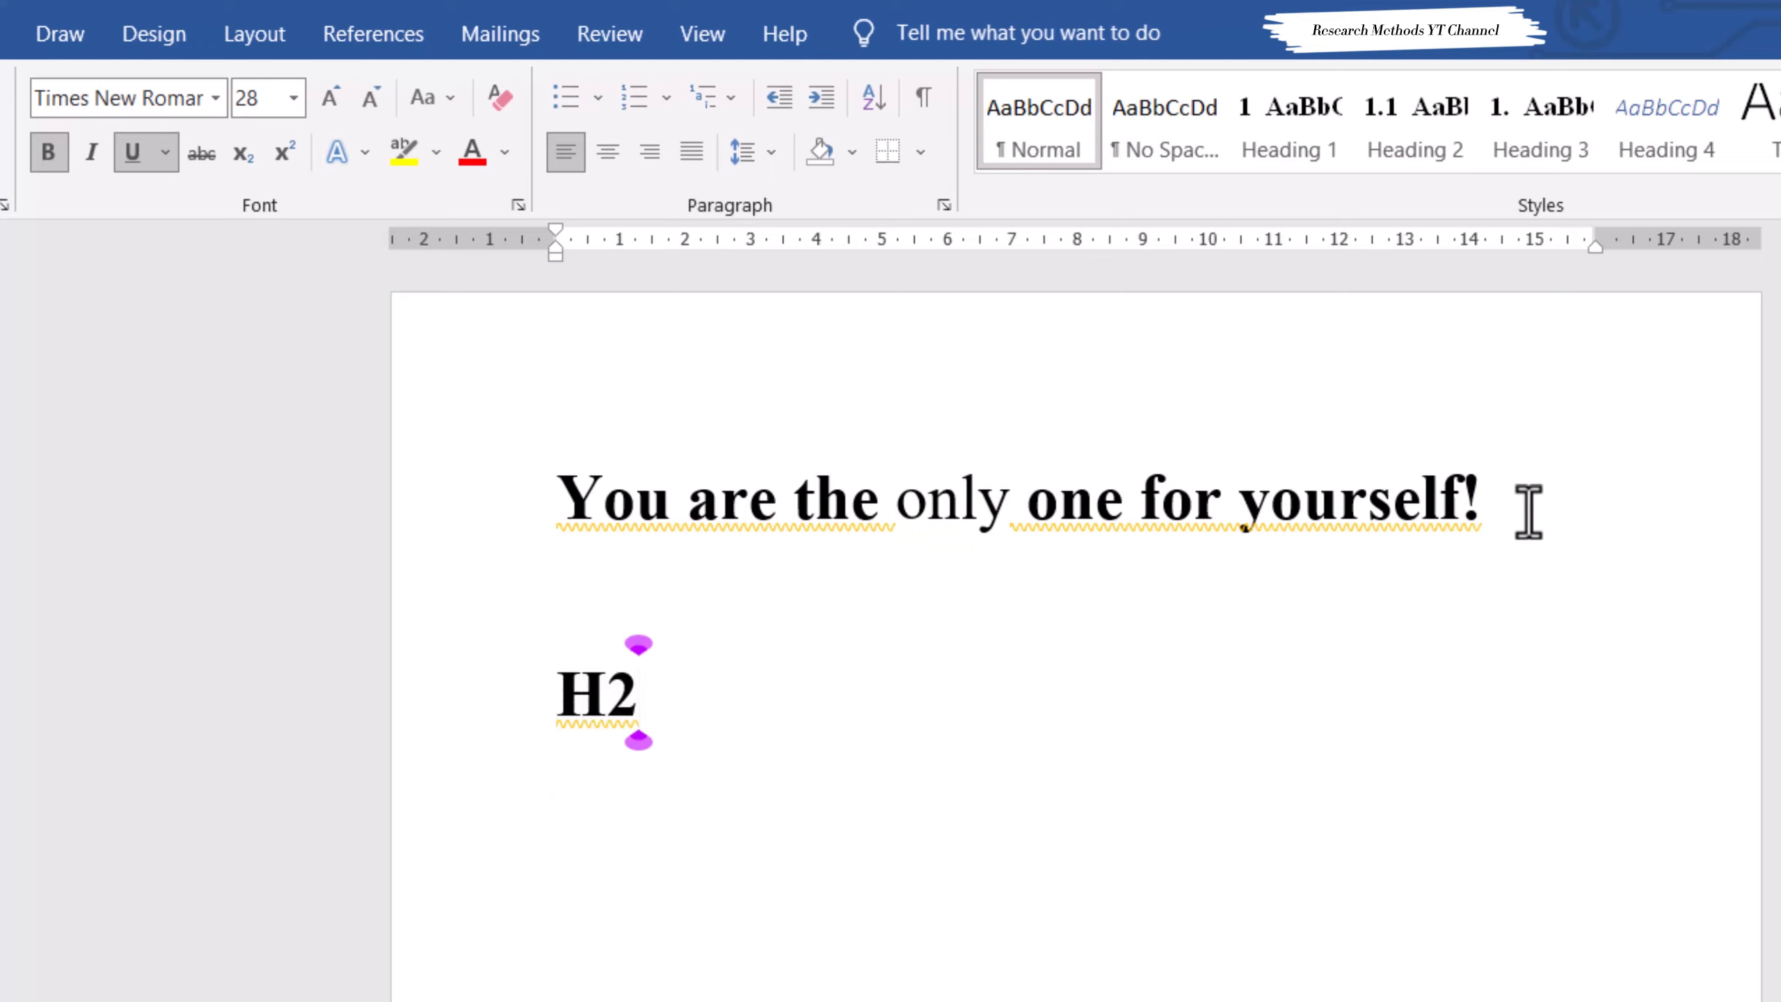
type("O")
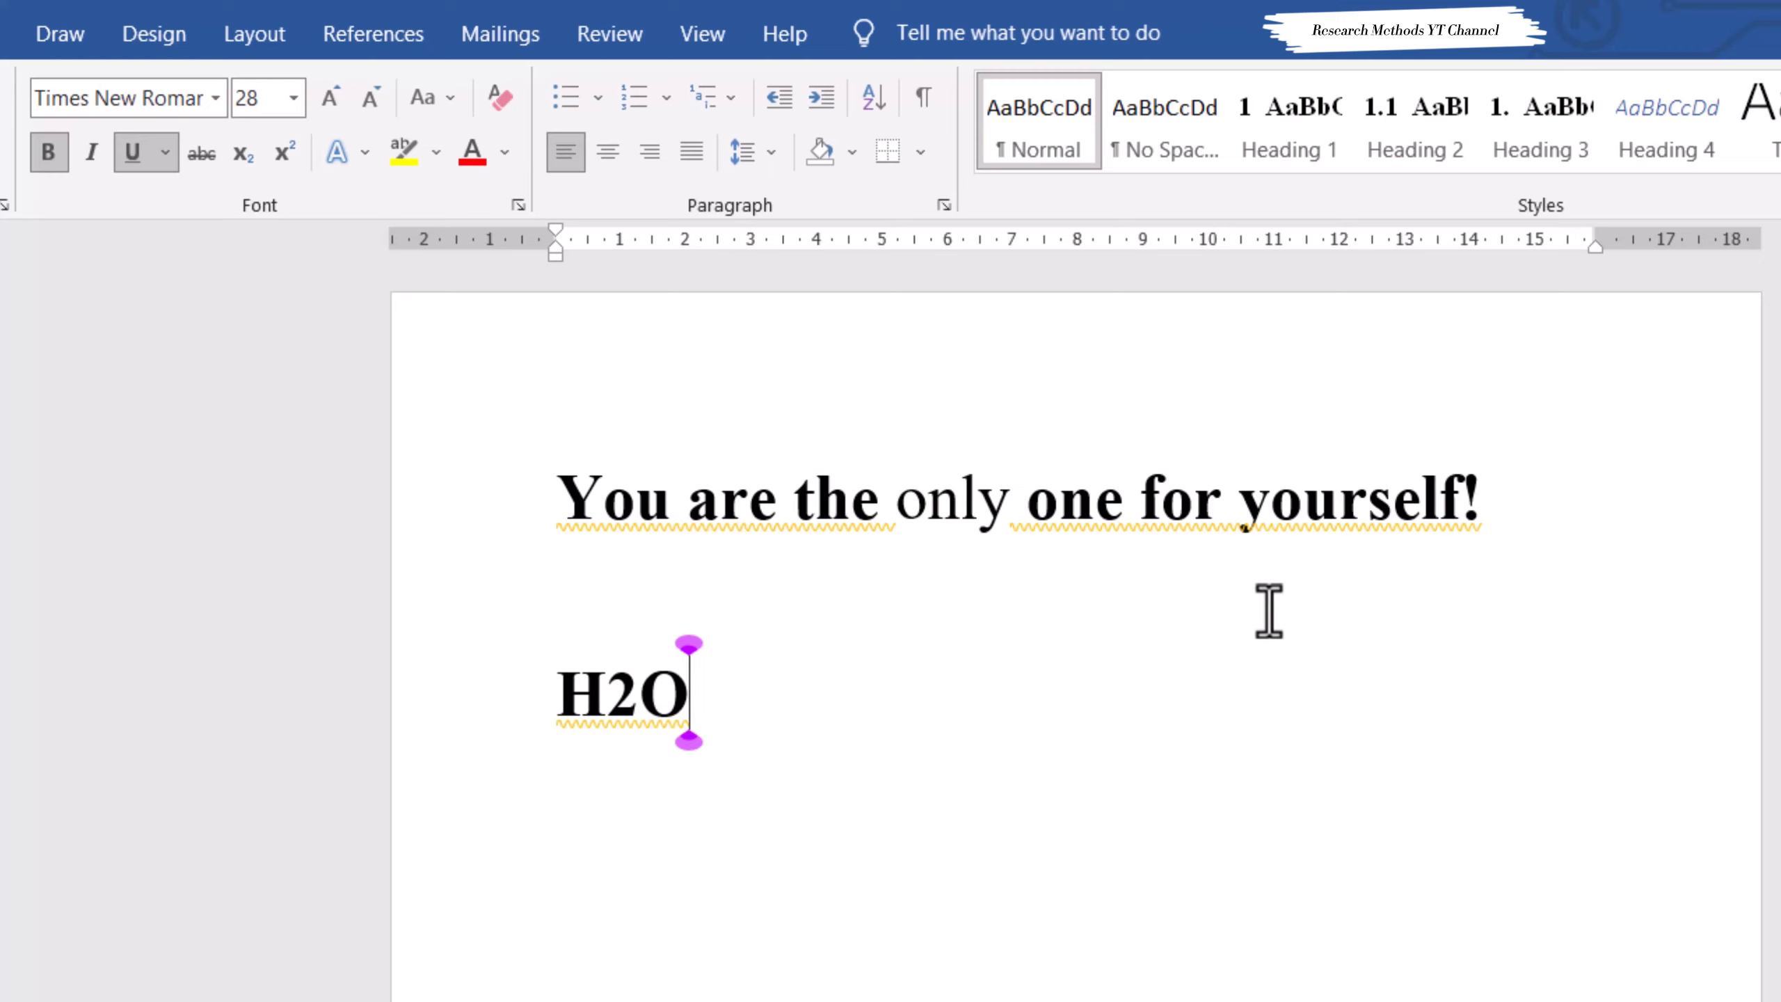
- Format the 2 in "H2O" as subscript
left_click(634, 702)
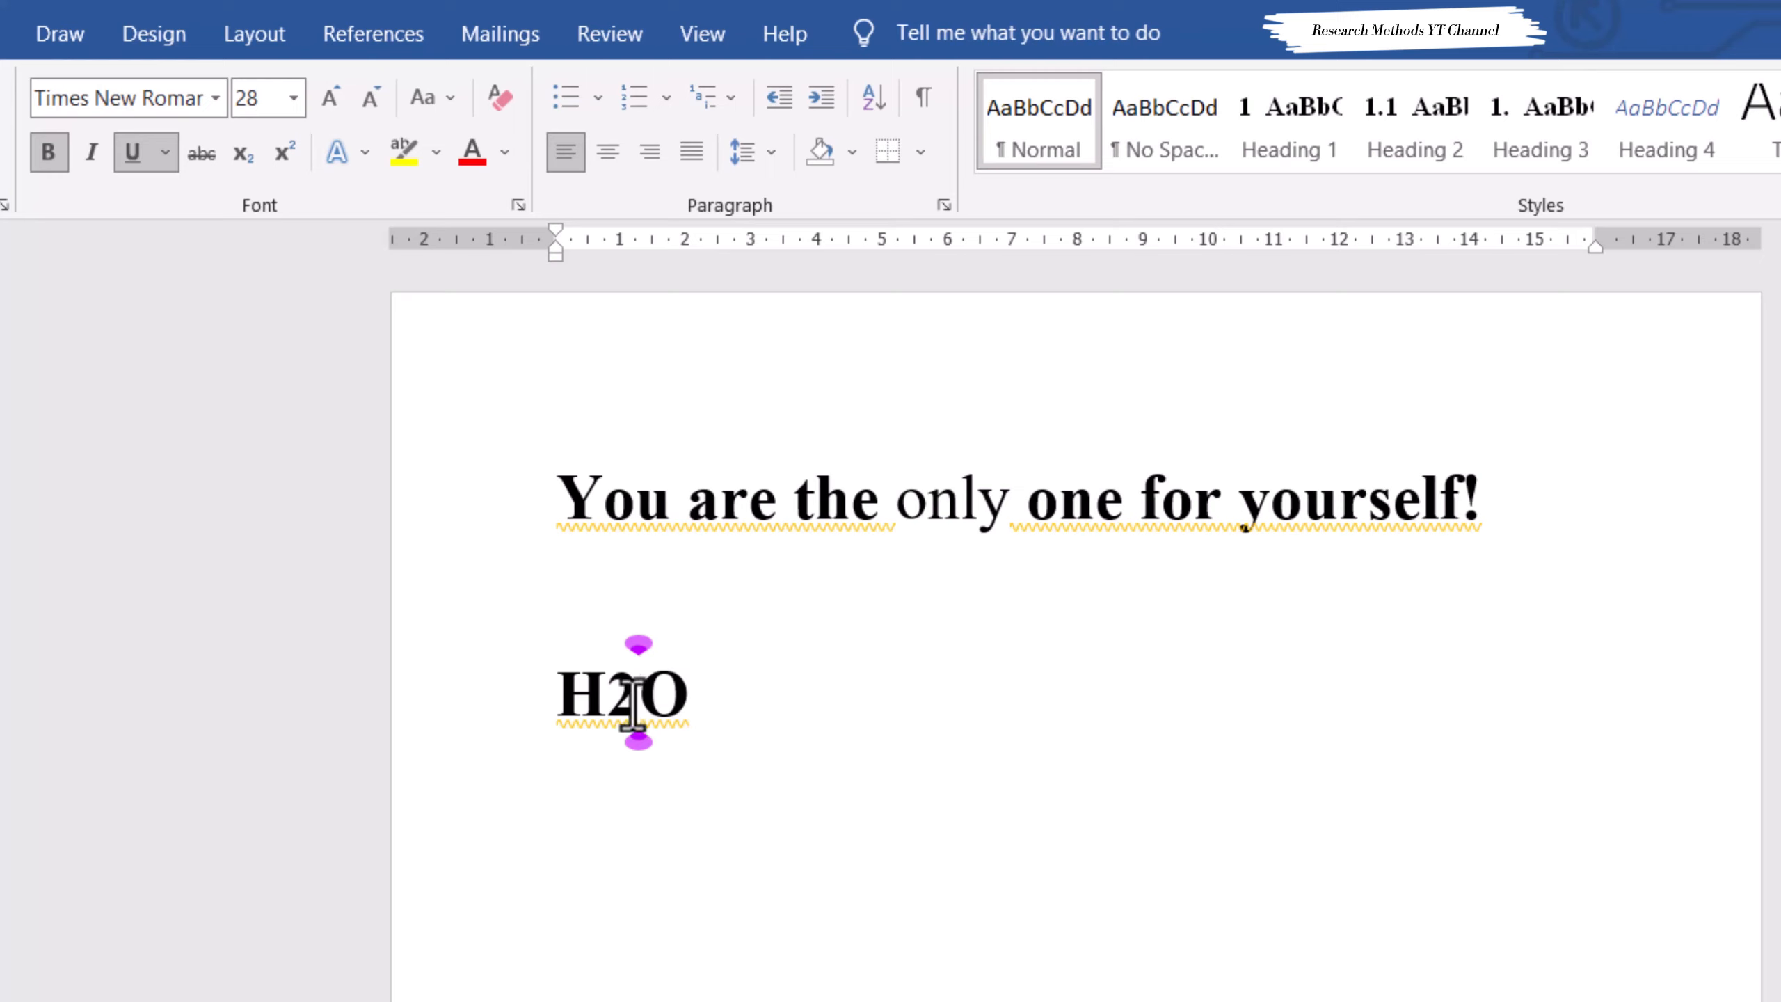
left_click_drag(632, 703, 621, 700)
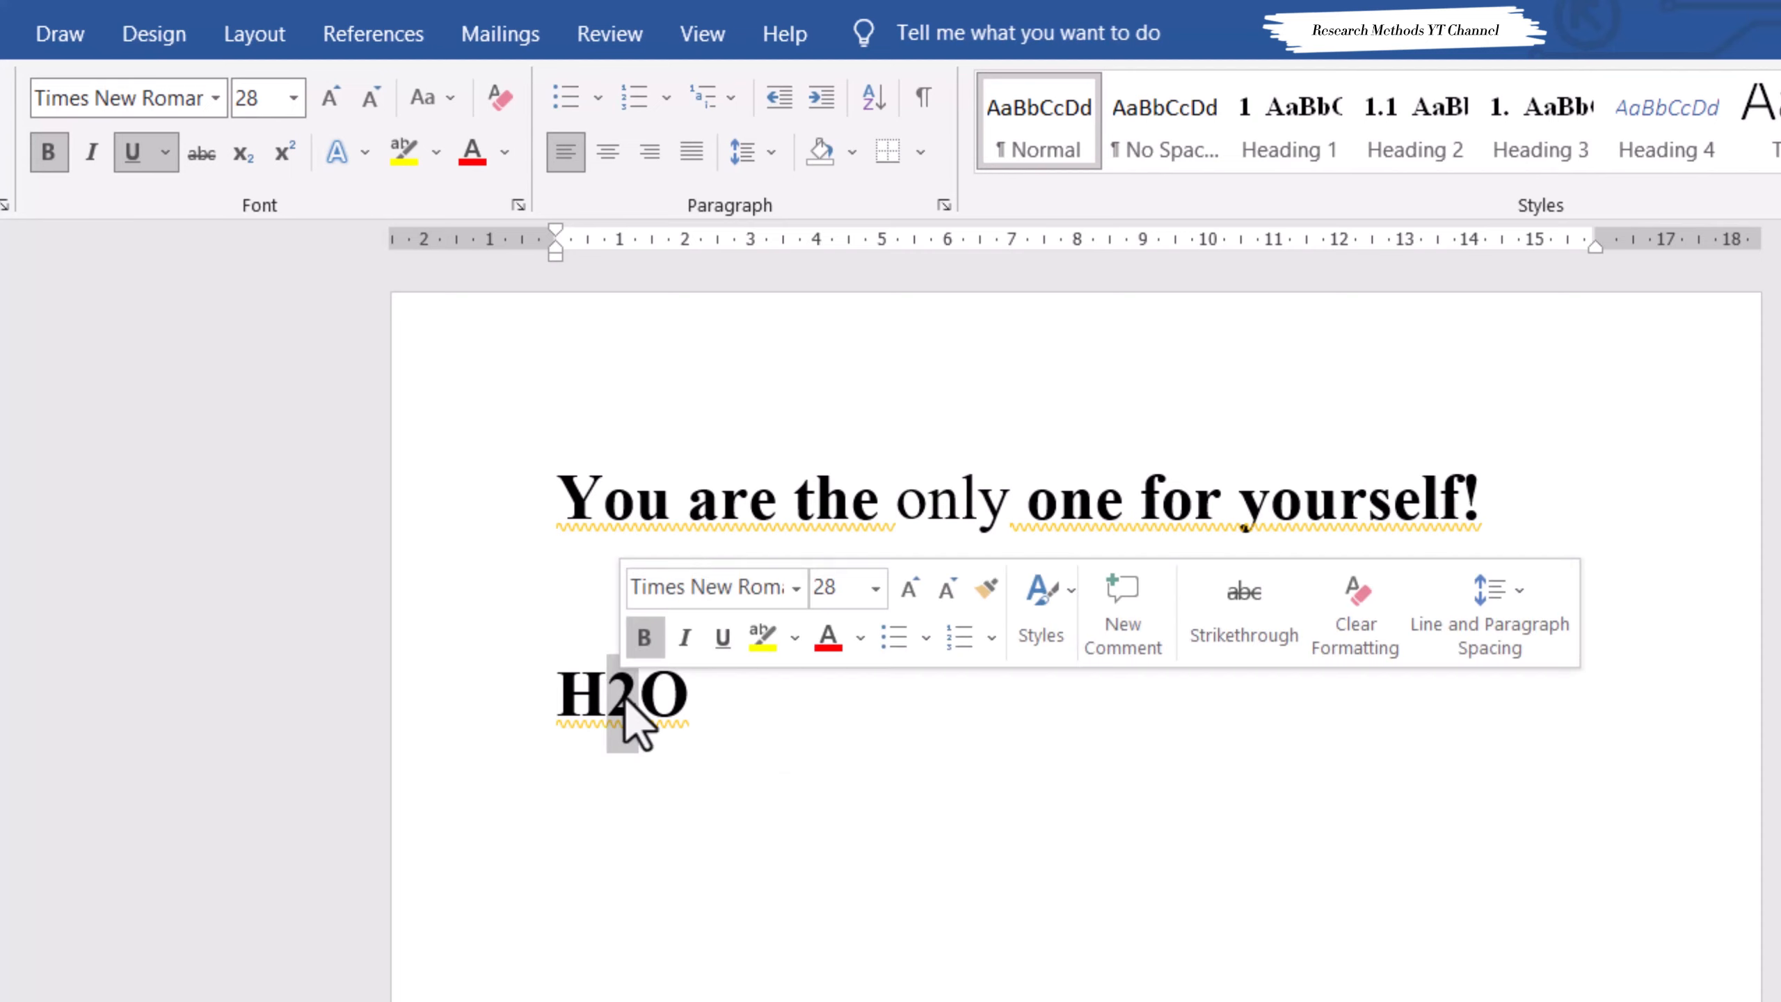
left_click(629, 695)
left_click_drag(629, 697, 618, 697)
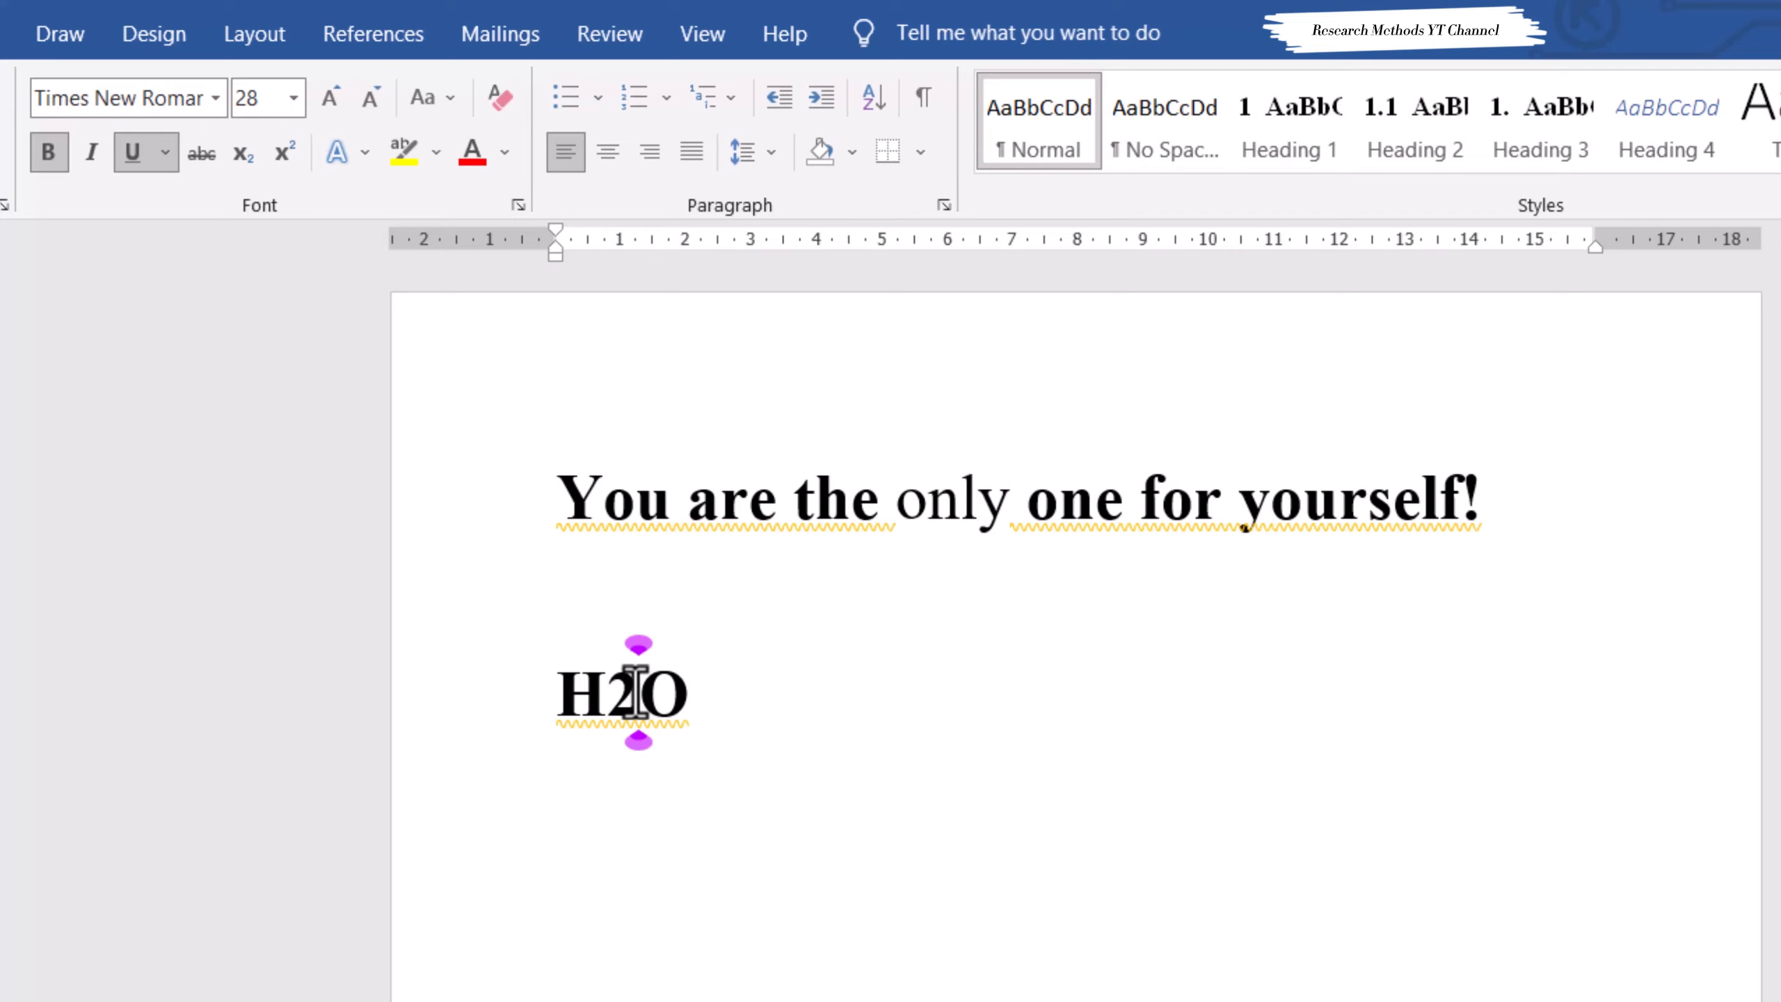
left_click_drag(636, 691, 619, 691)
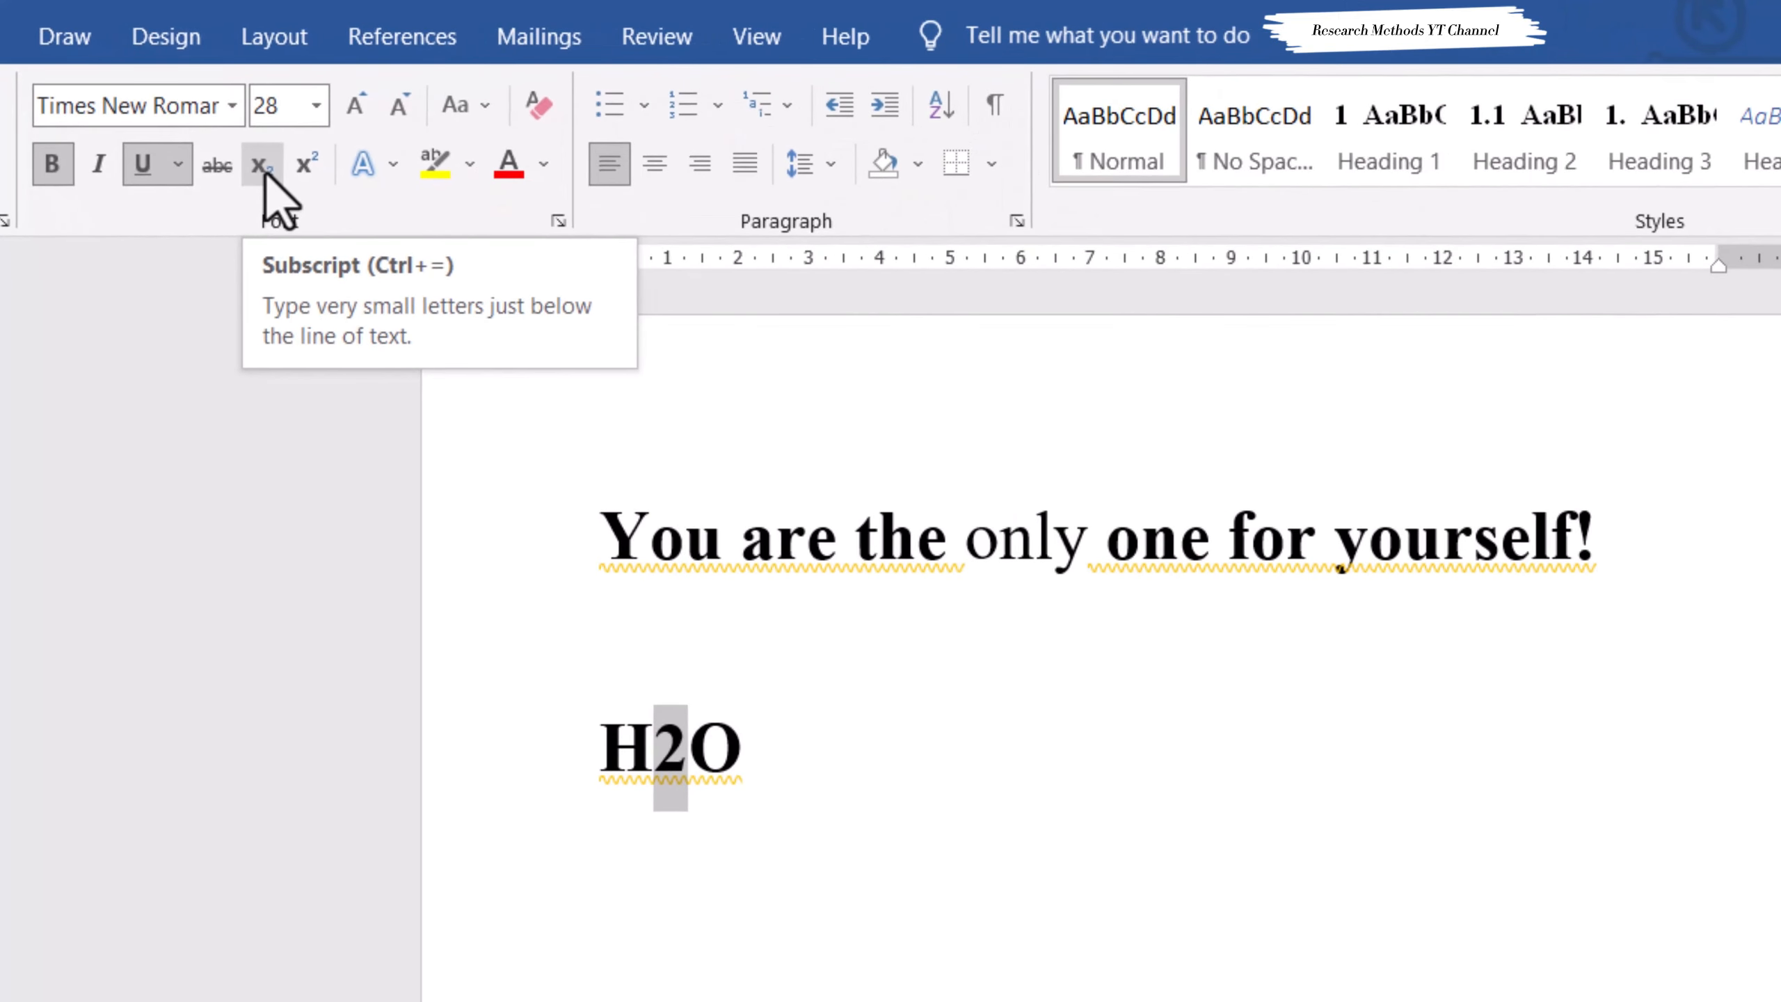
left_click(260, 165)
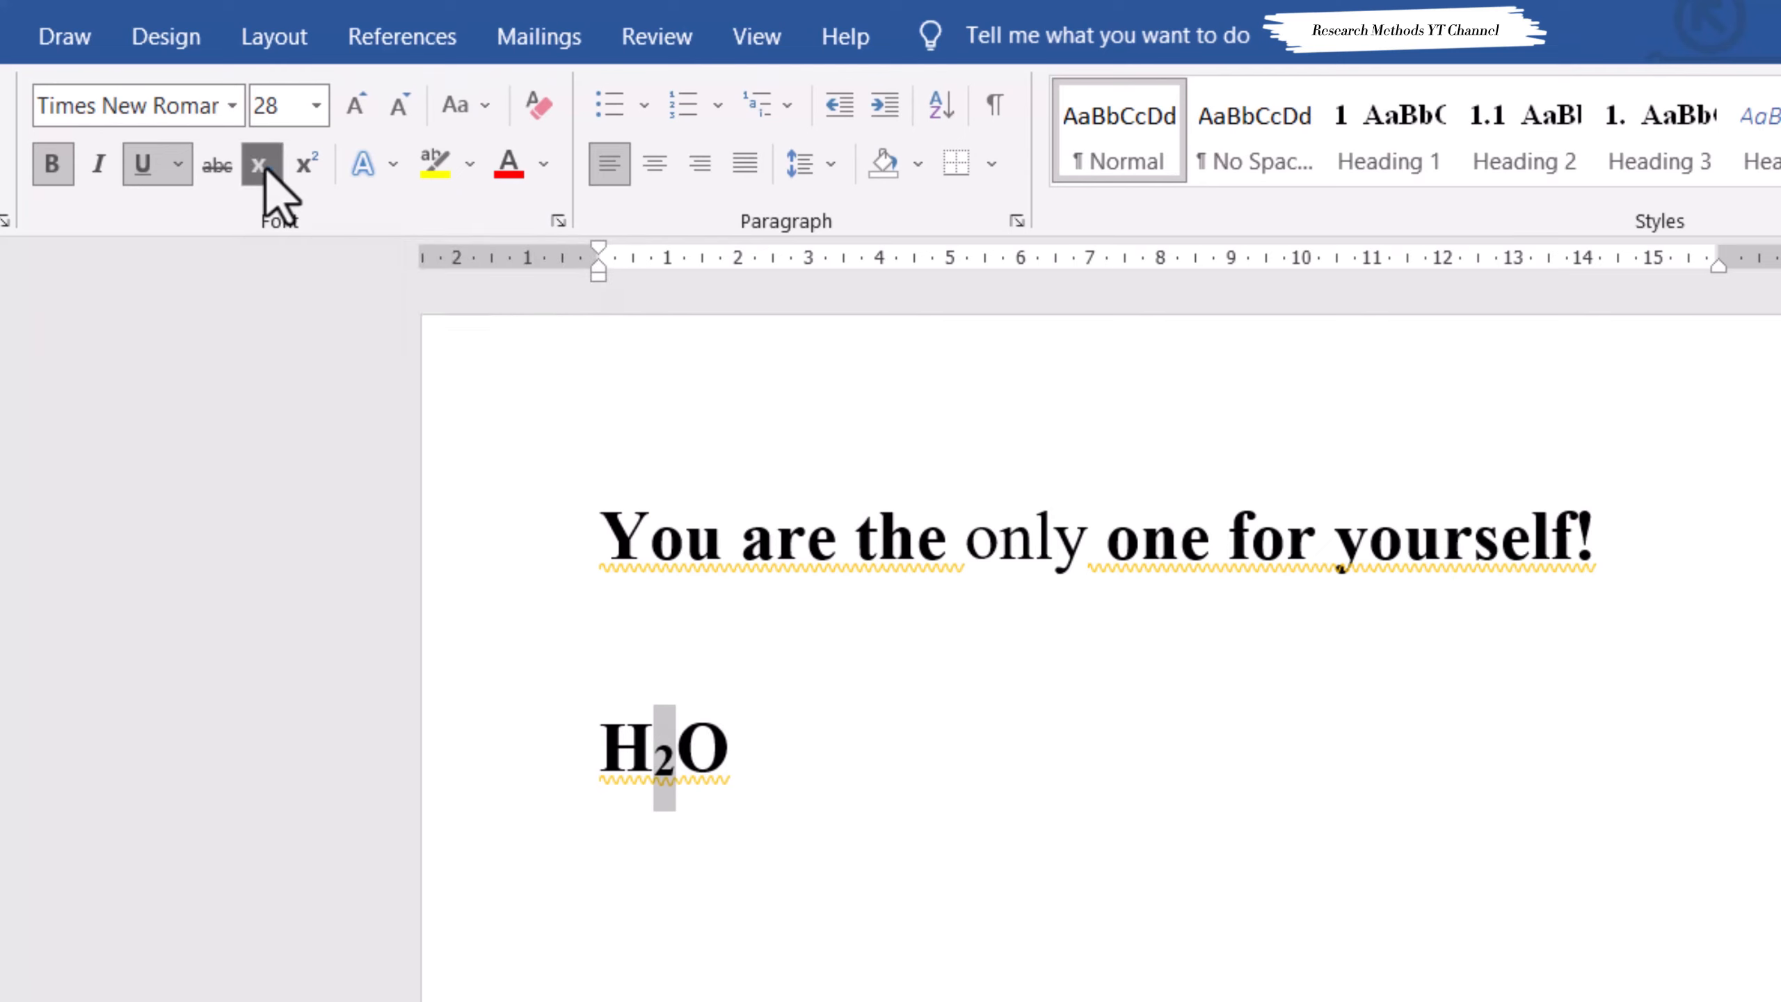
- Start a second formula after the first with "H", and enter its 2 with subscript turned on beforehand
left_click(1061, 755)
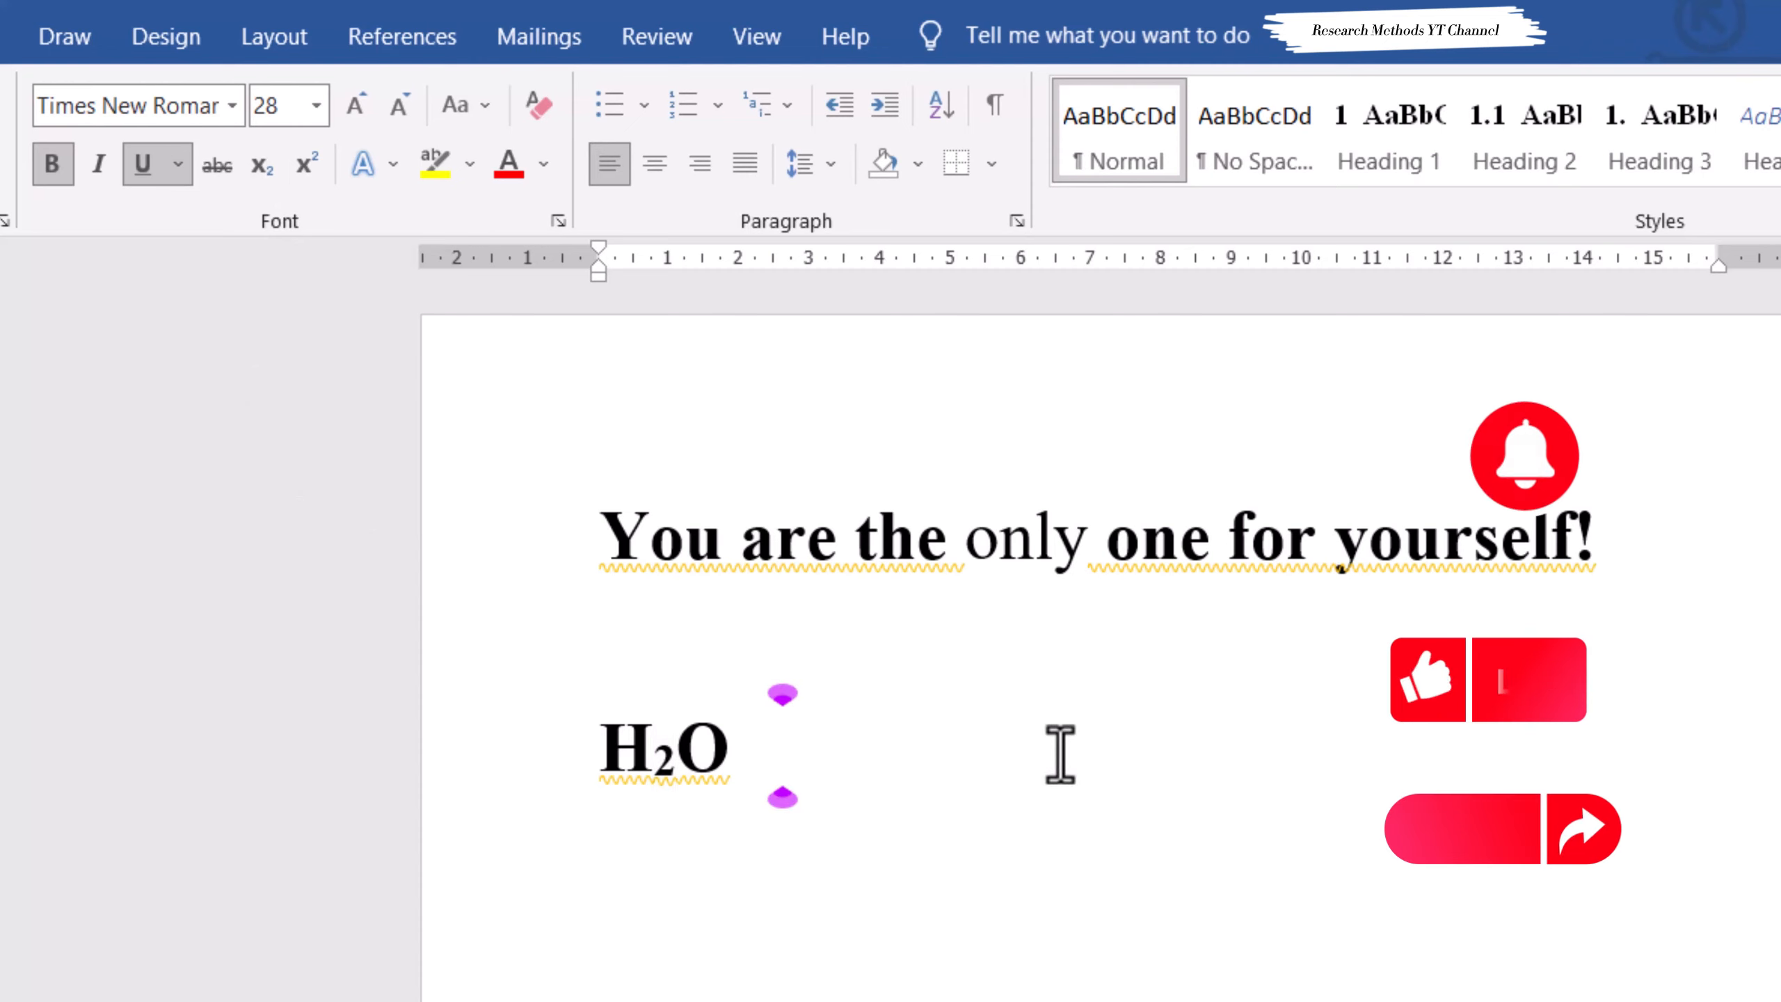
type("H")
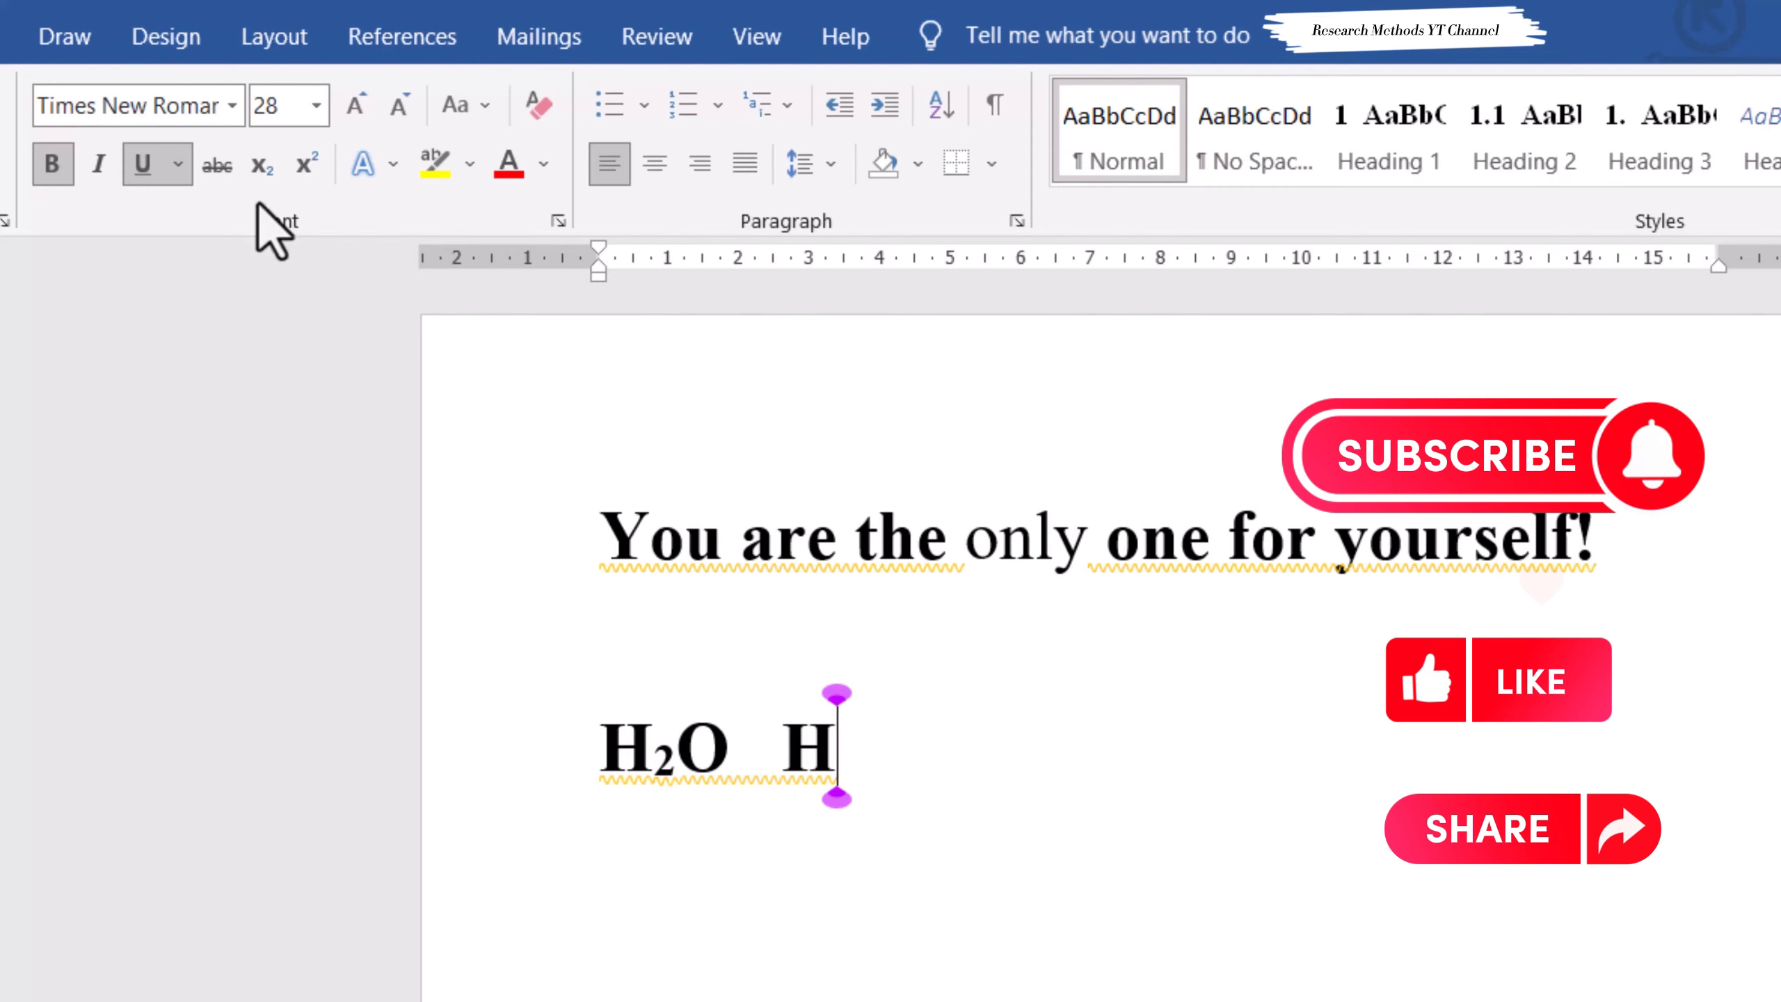
left_click(261, 167)
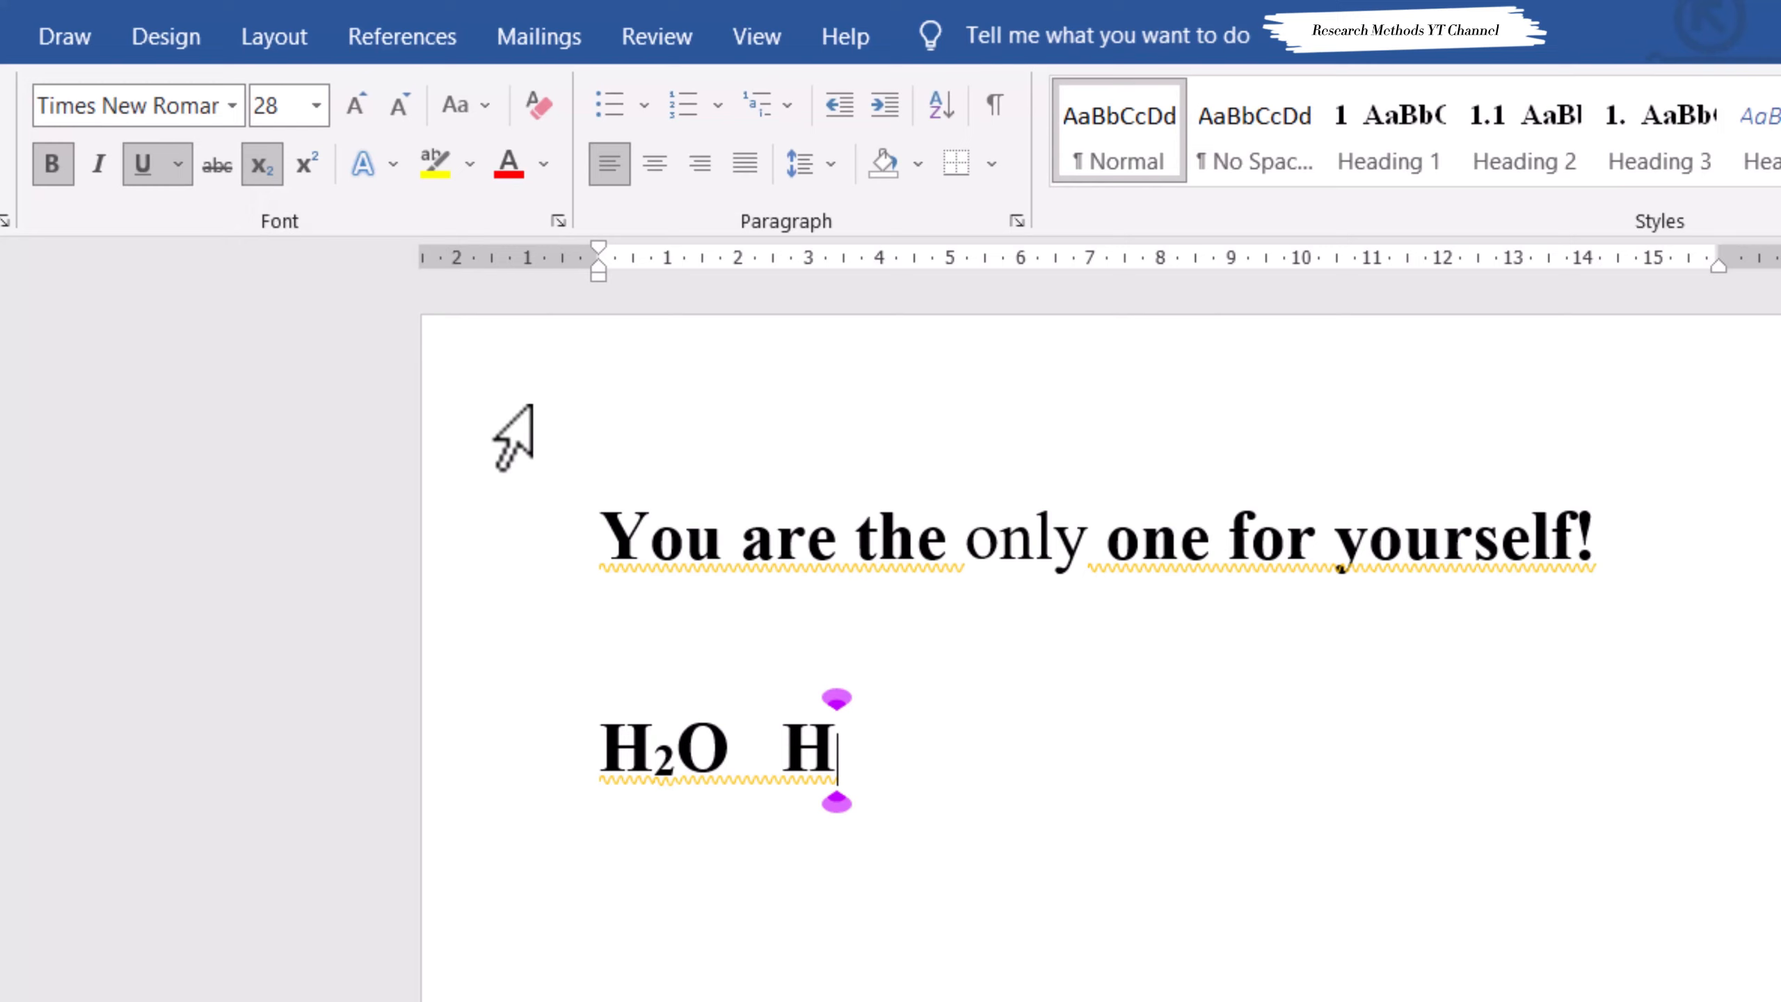
type("2")
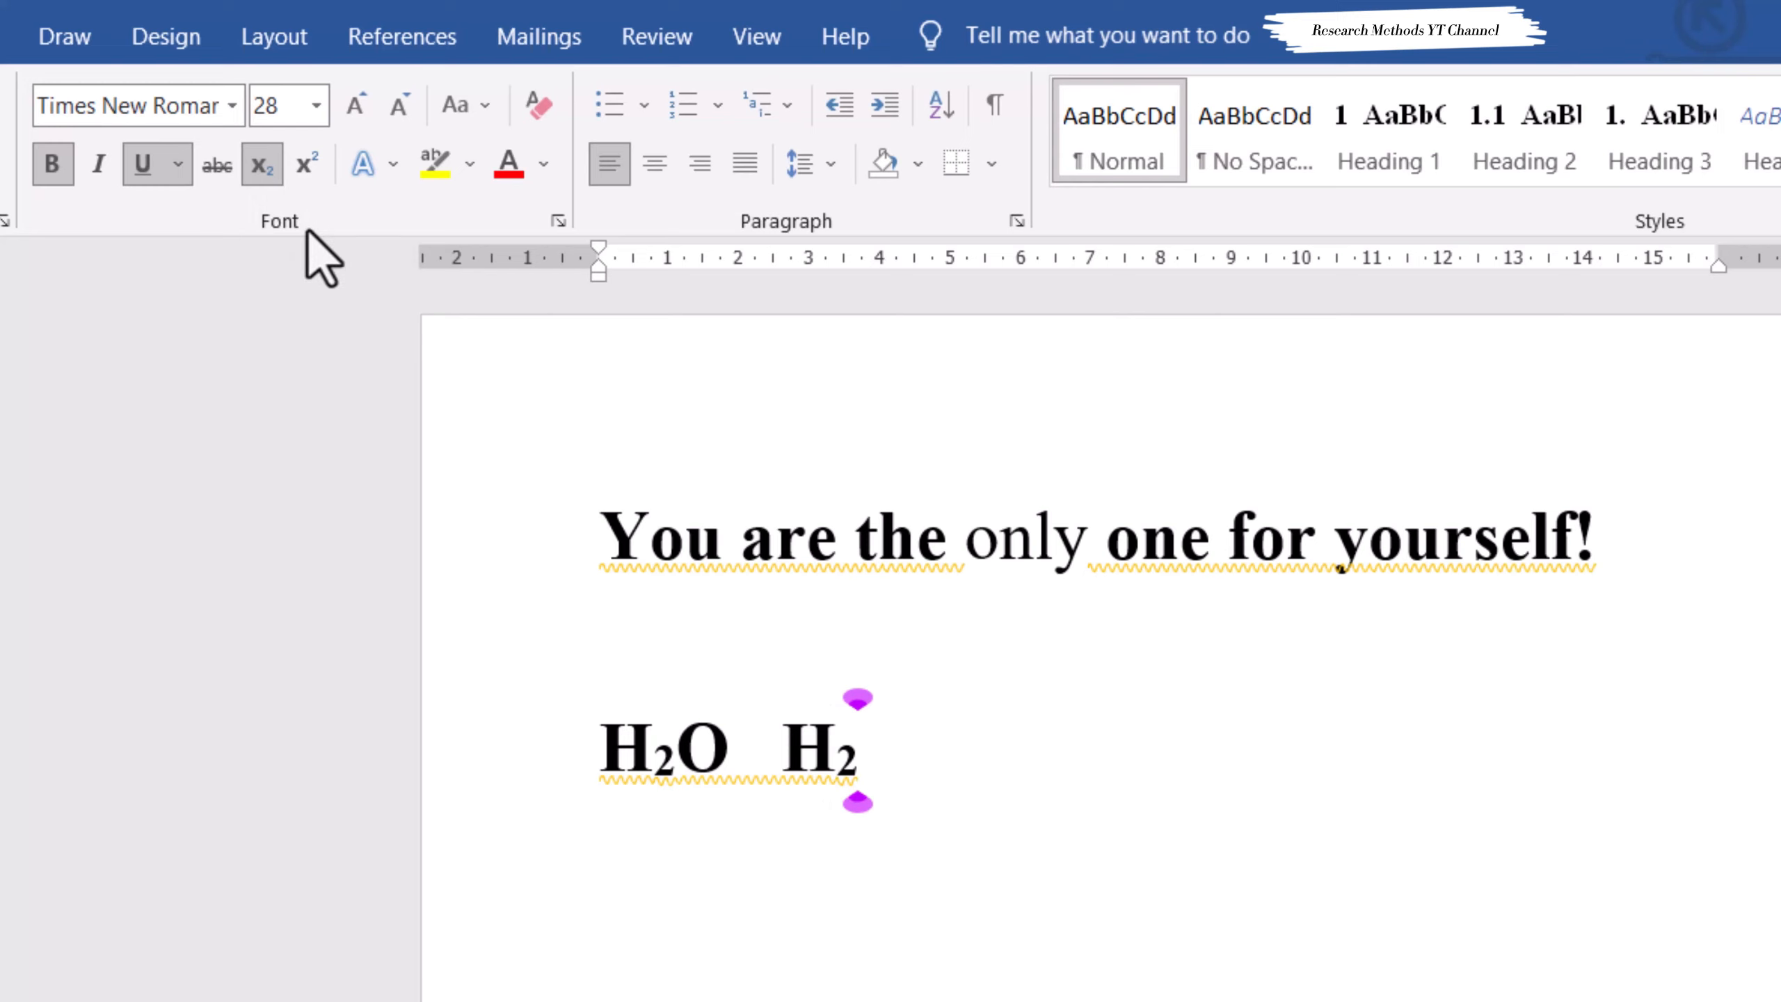
- Try entering the sample letters "ghjj" after the second formula's subscript 2 and delete them
left_click(281, 181)
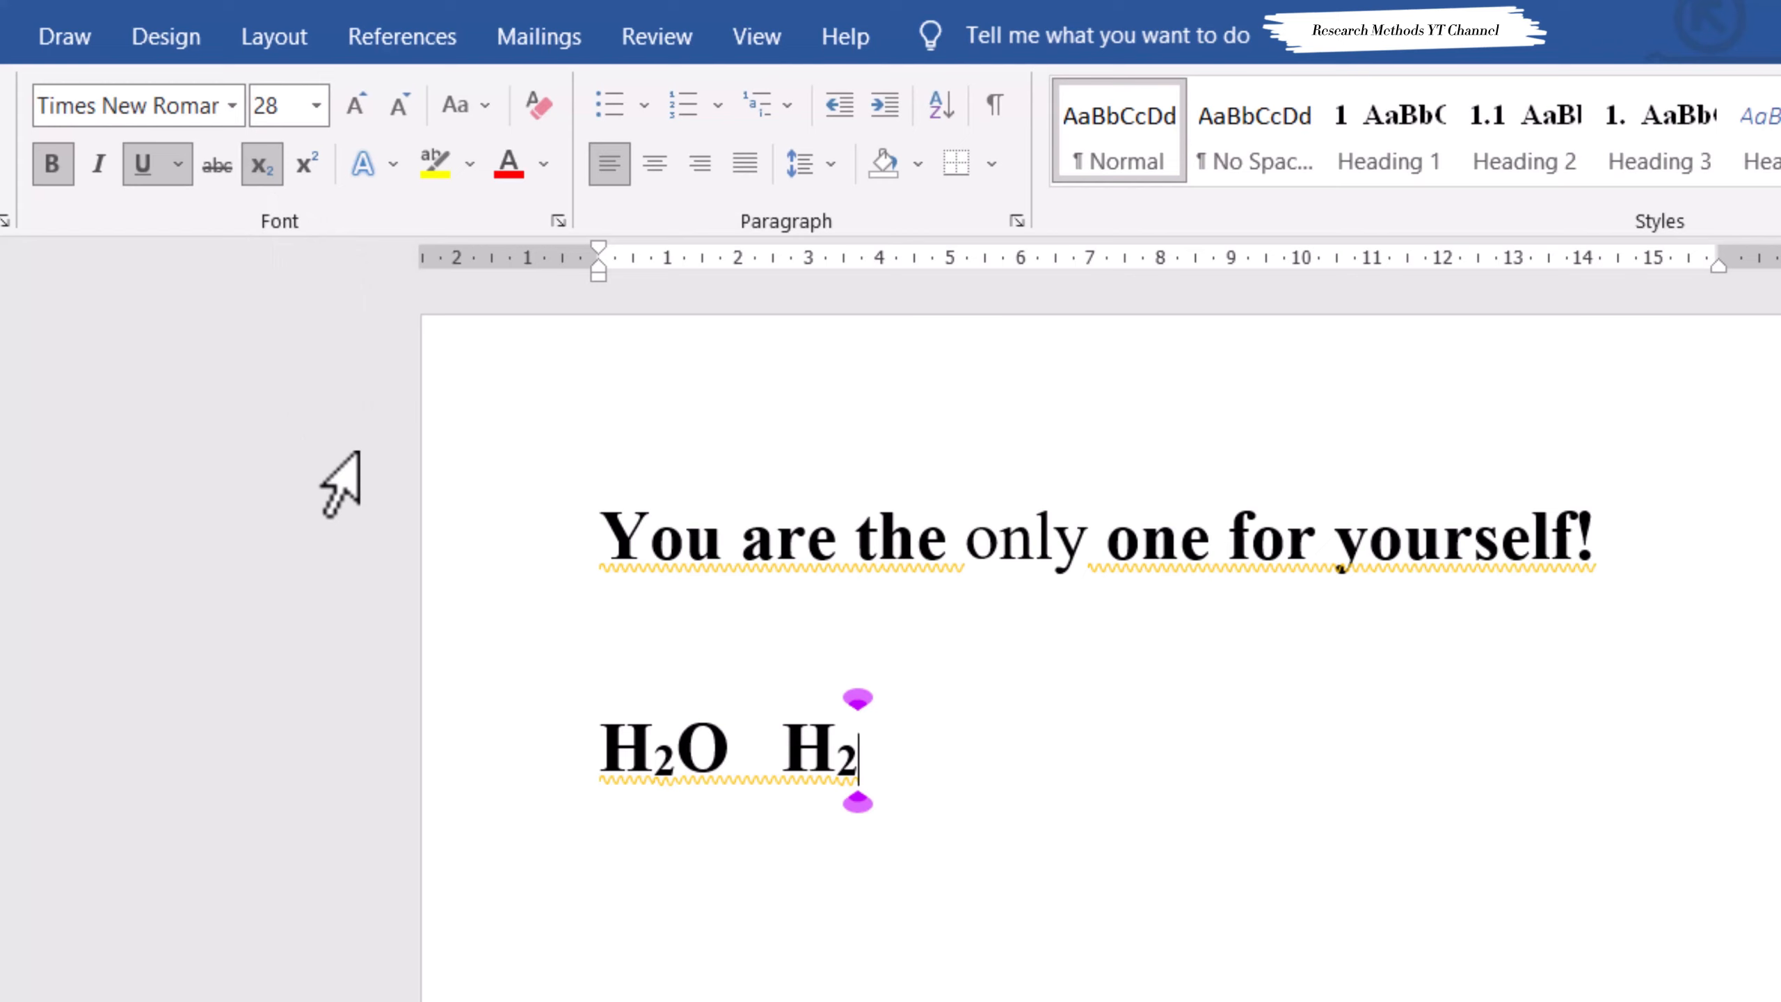
type("ghjj")
key("BackSpace")
key("BackSpace")
key("BackSpace")
- Turn subscript off and complete the second formula with a normal-size "o" converted to UPPERCASE
left_click(261, 165)
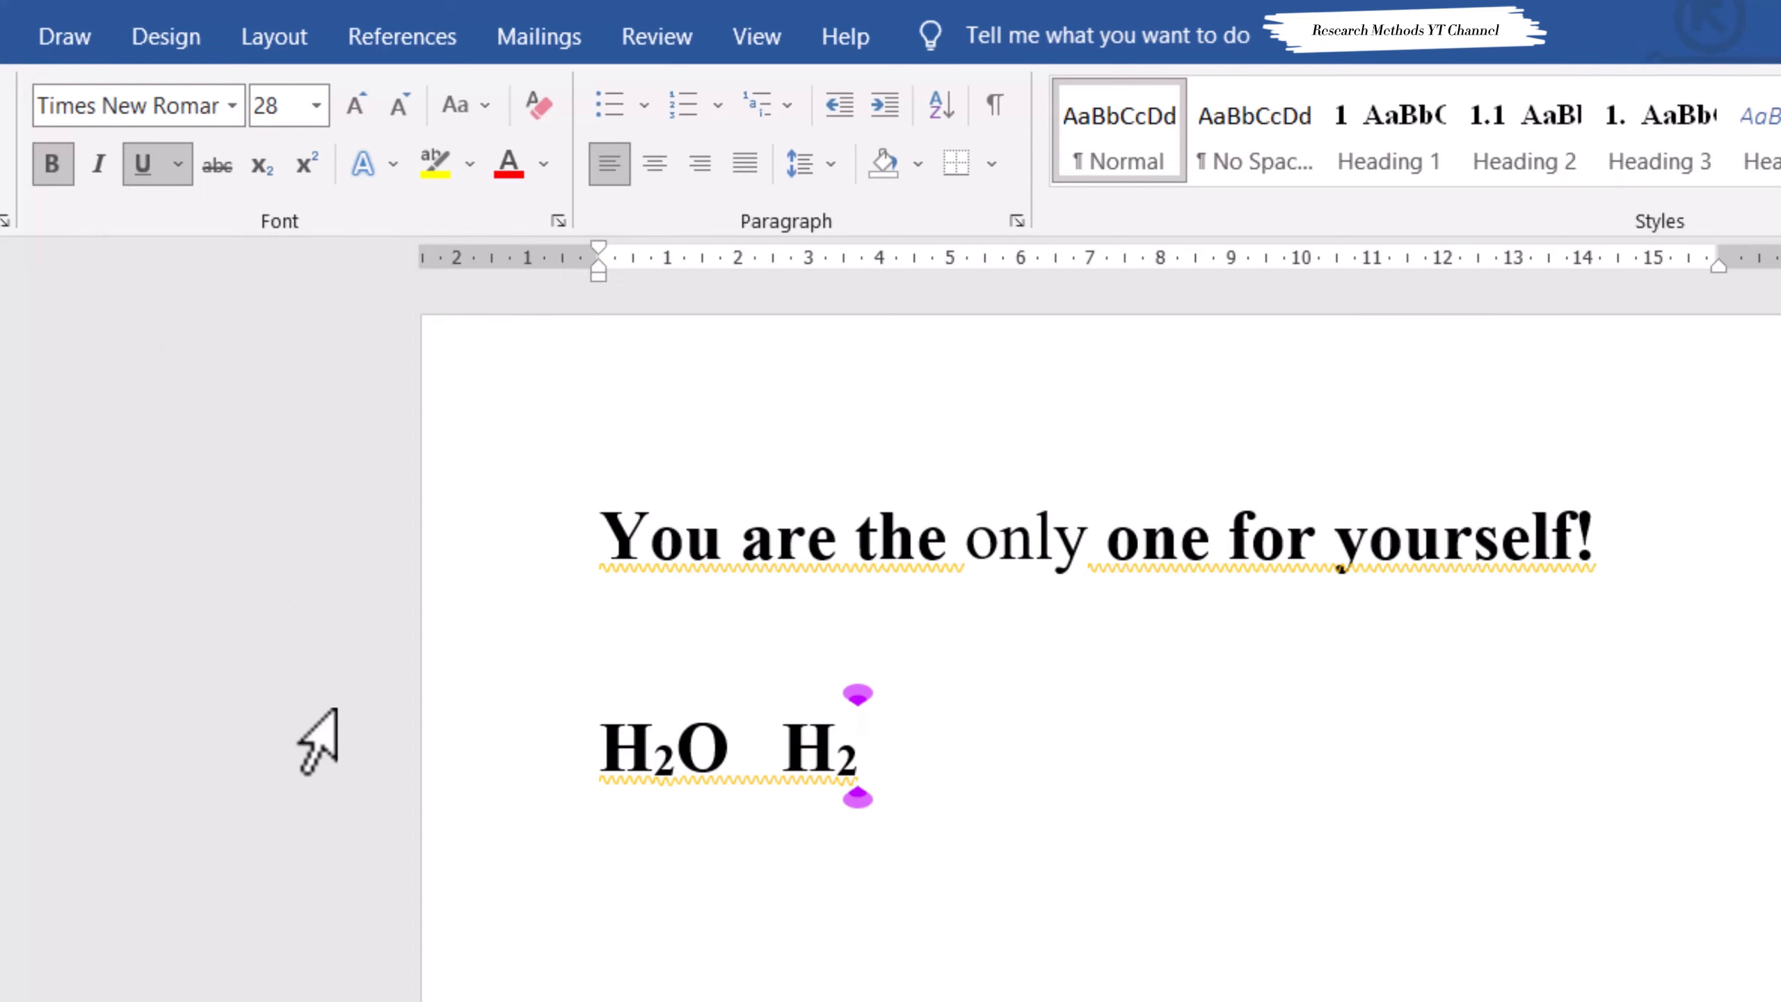
type("o")
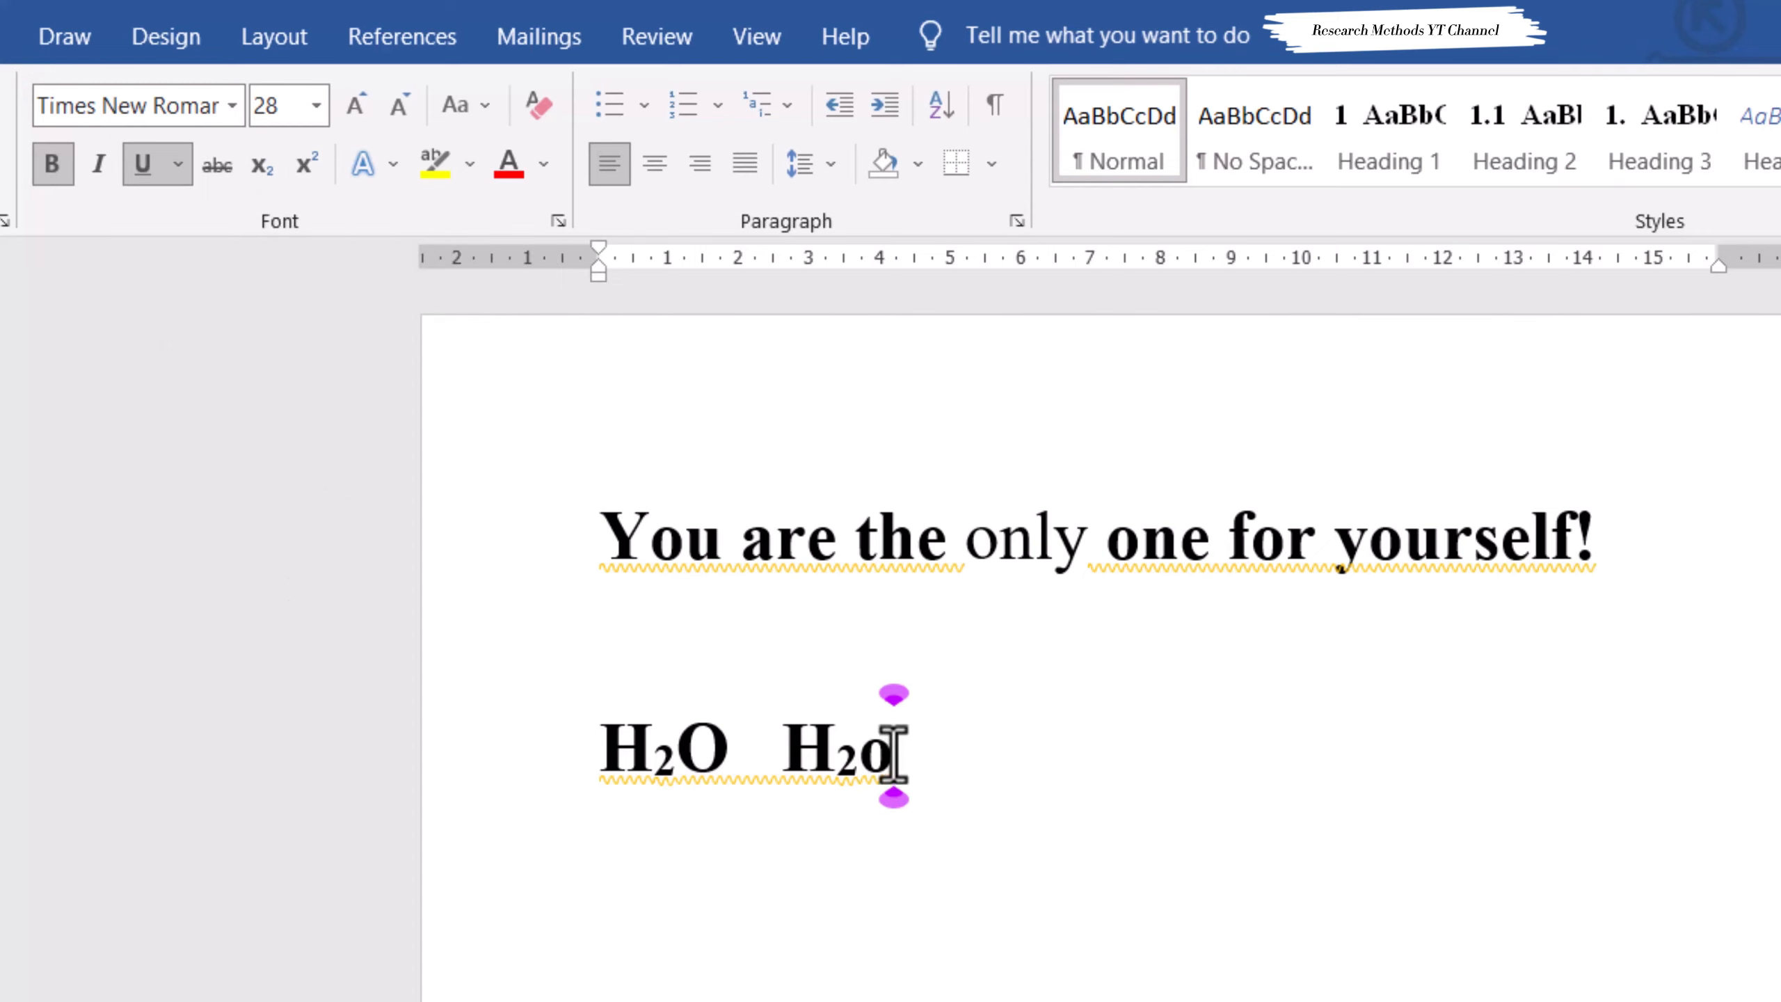
left_click_drag(894, 754, 862, 750)
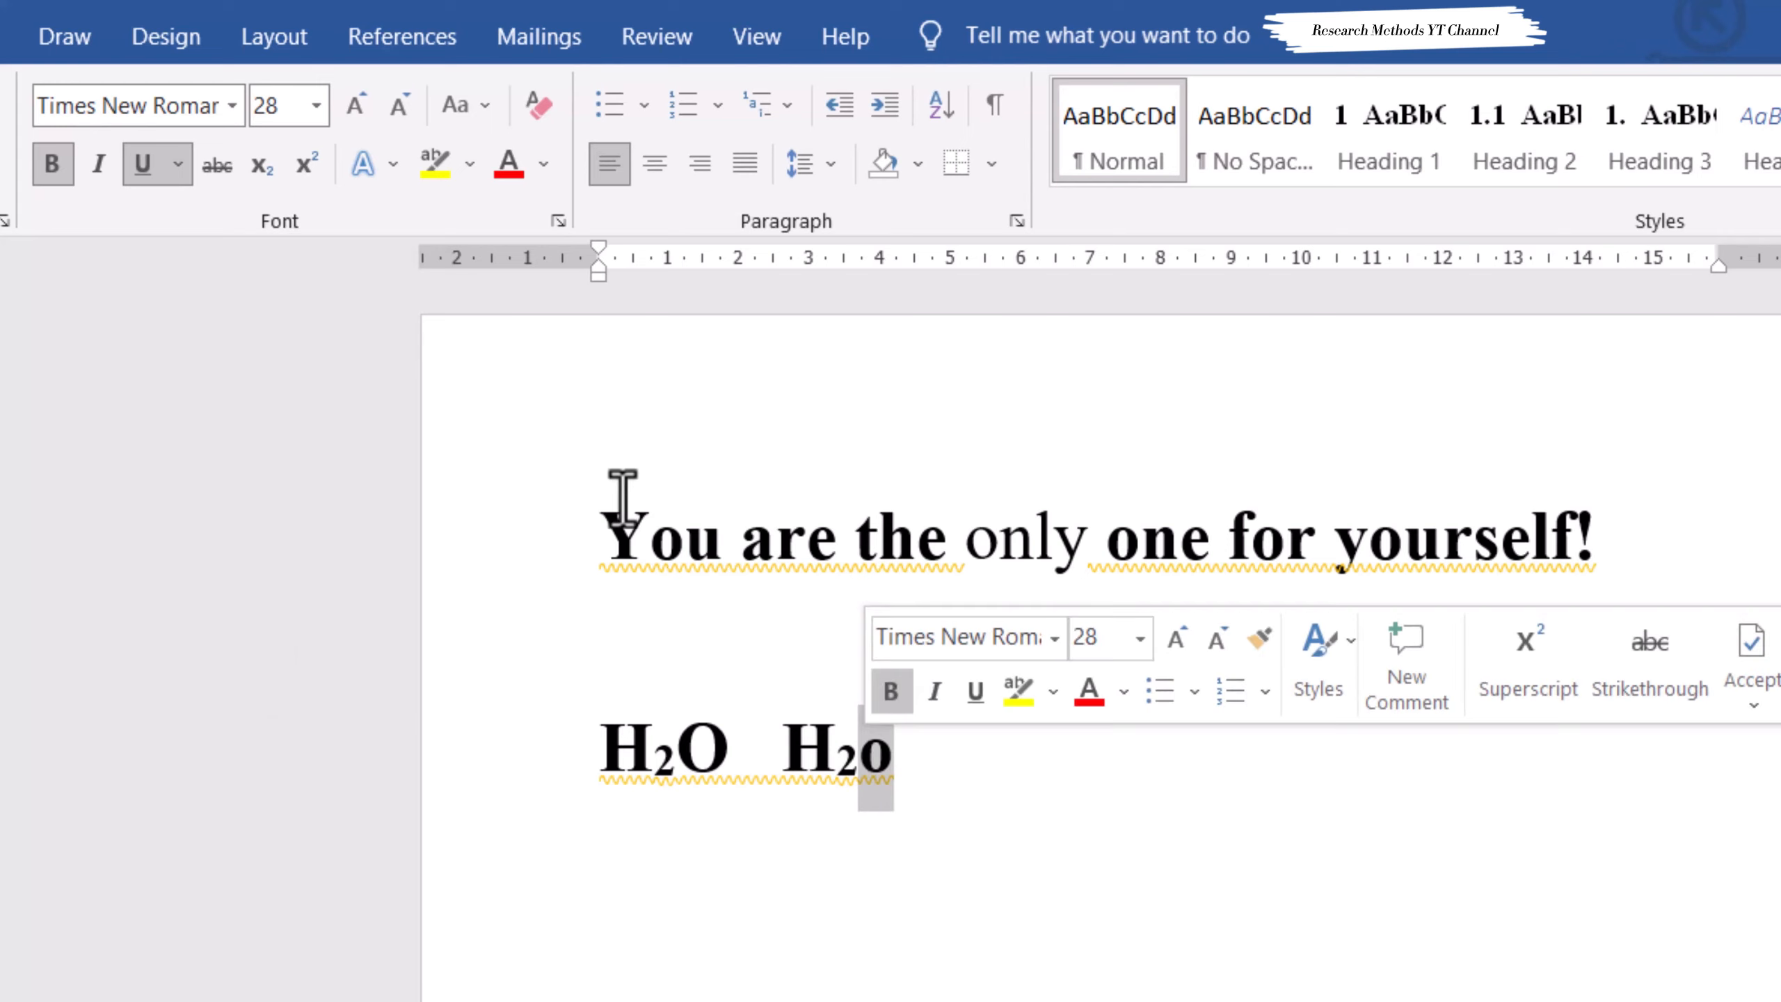
left_click(471, 109)
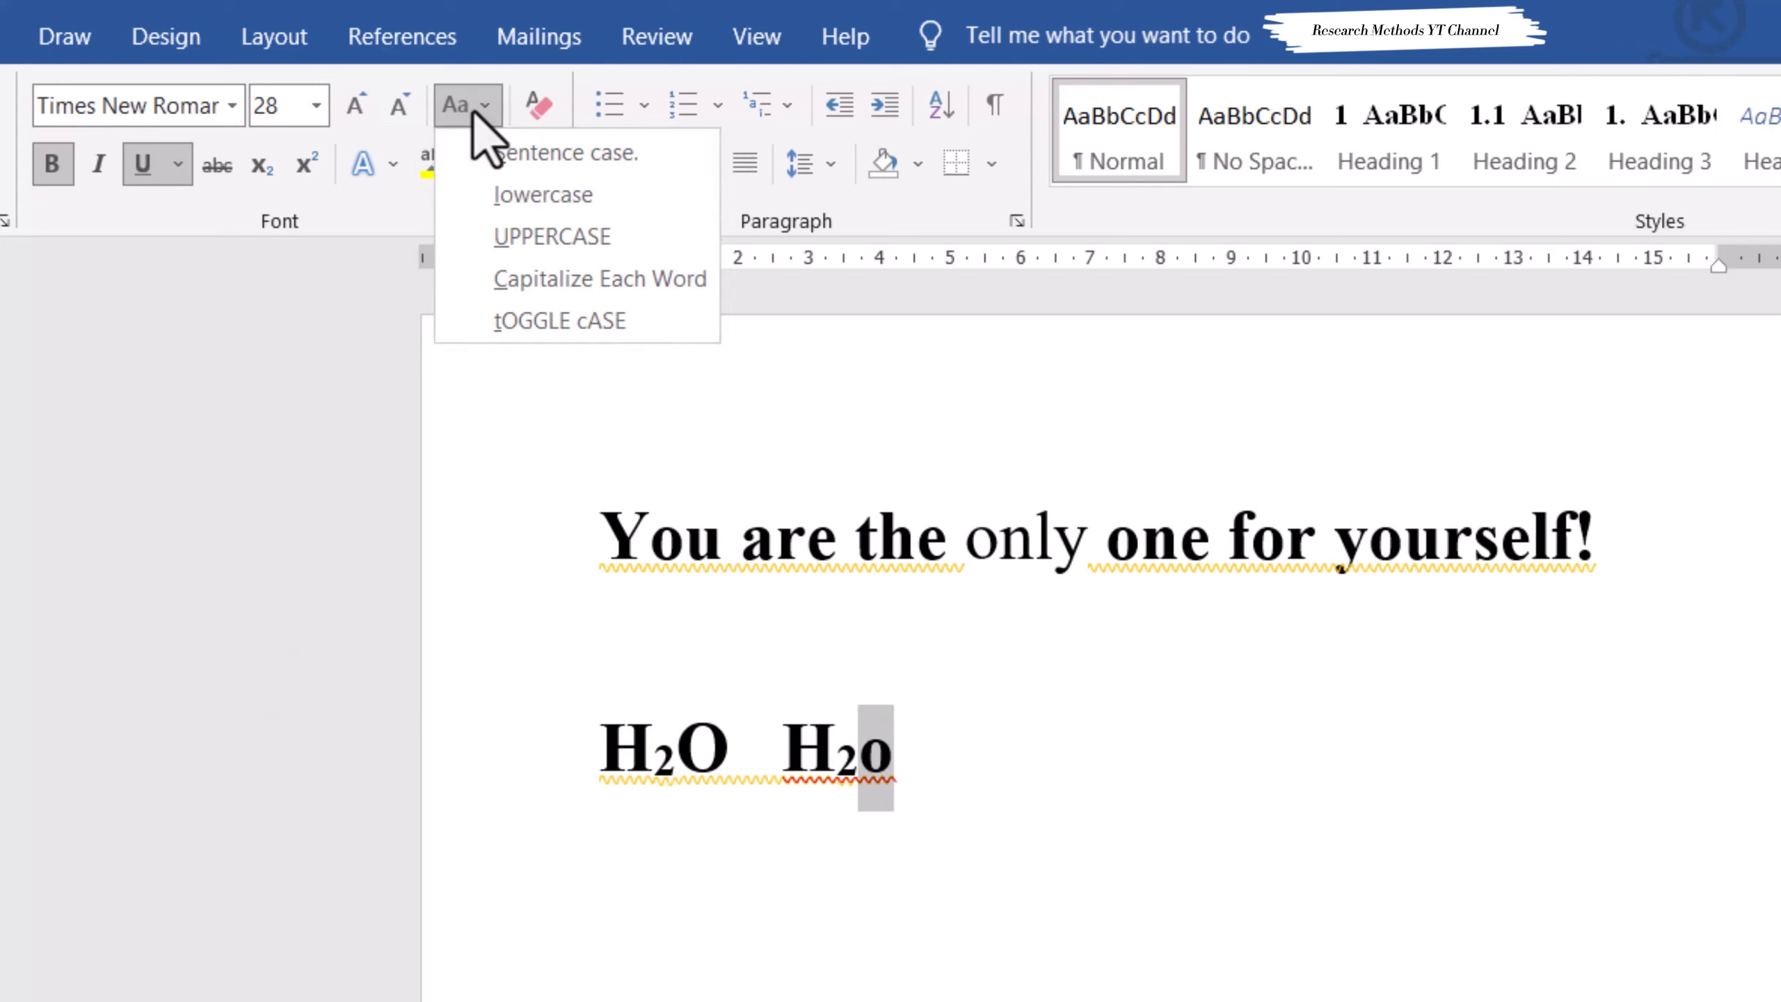
left_click(523, 236)
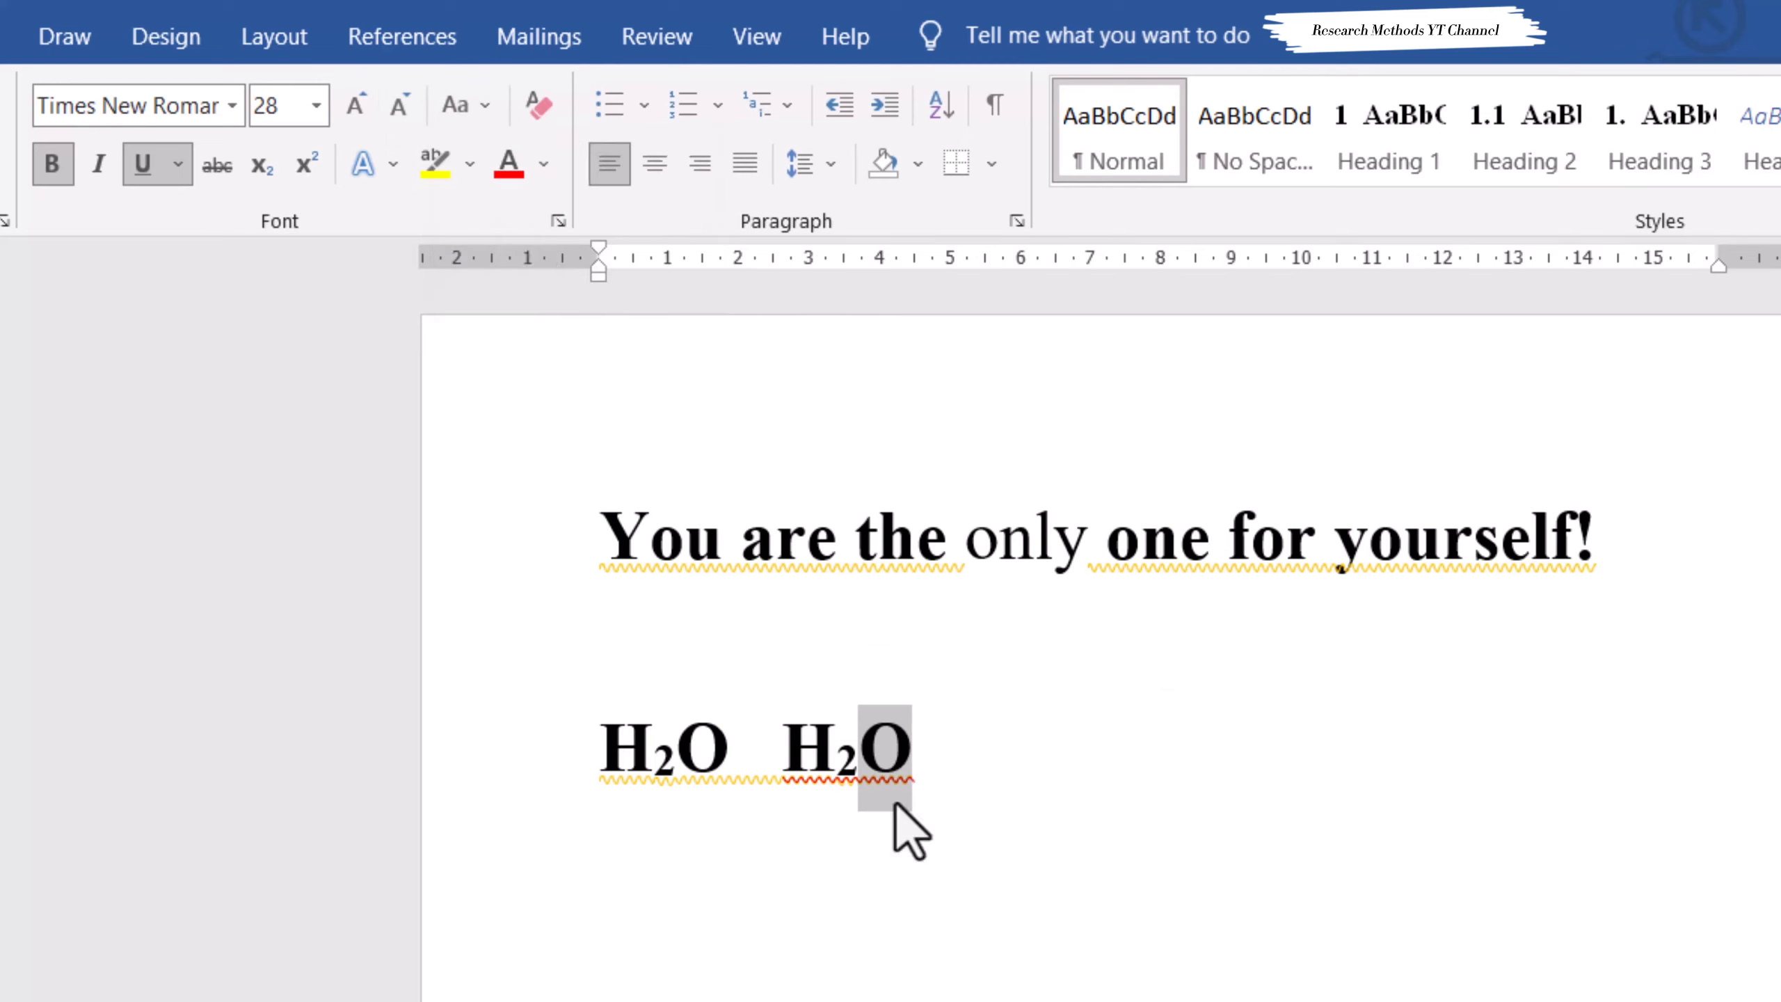
- Add "X2" after the second H2O formula and format its 2 as superscript
left_click(1029, 798)
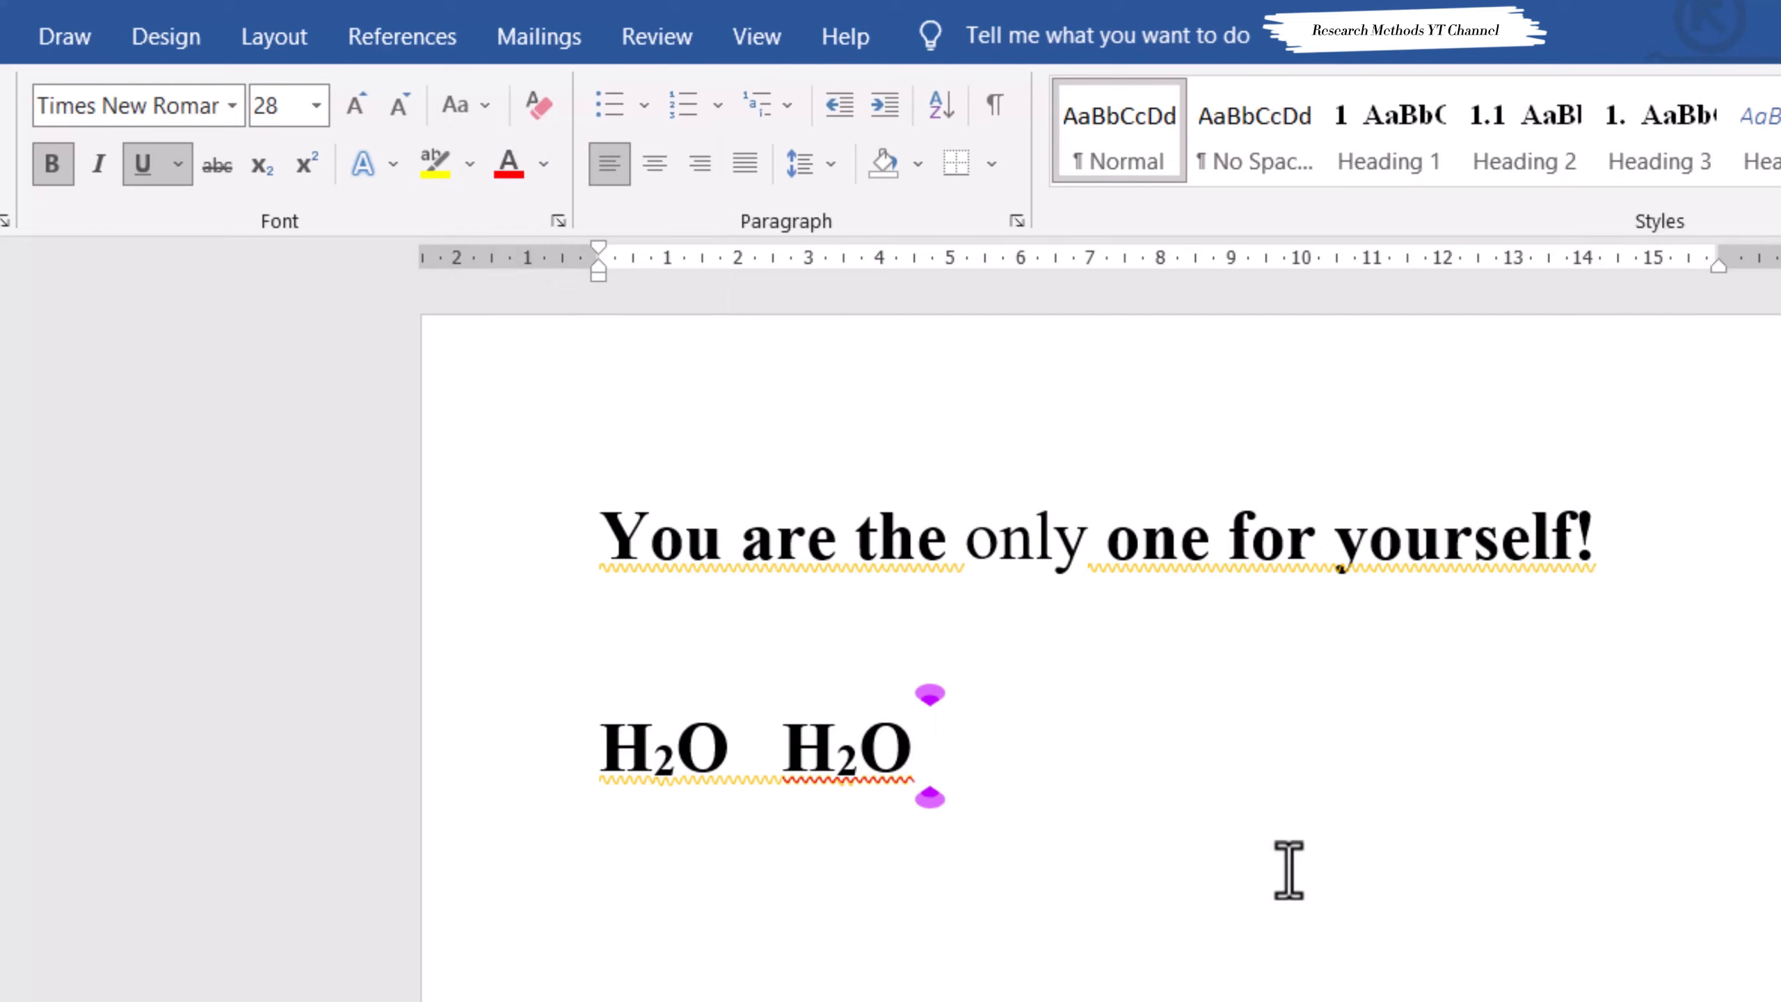
type("X")
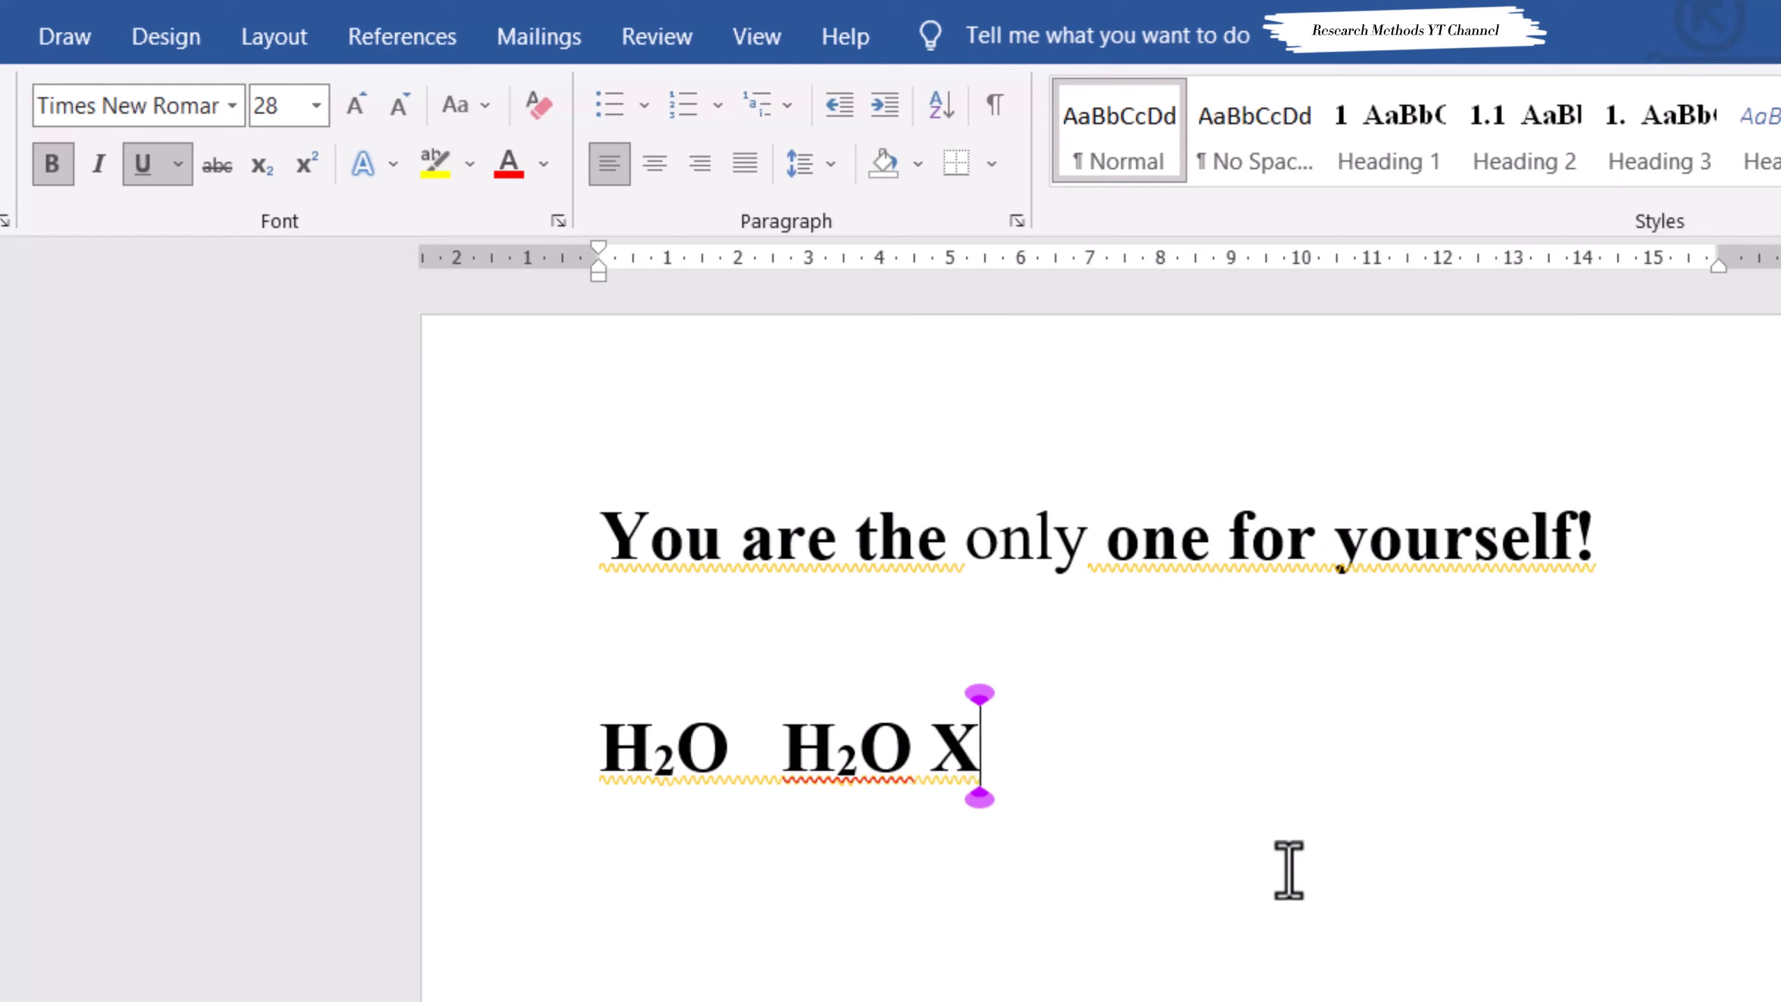
type("2")
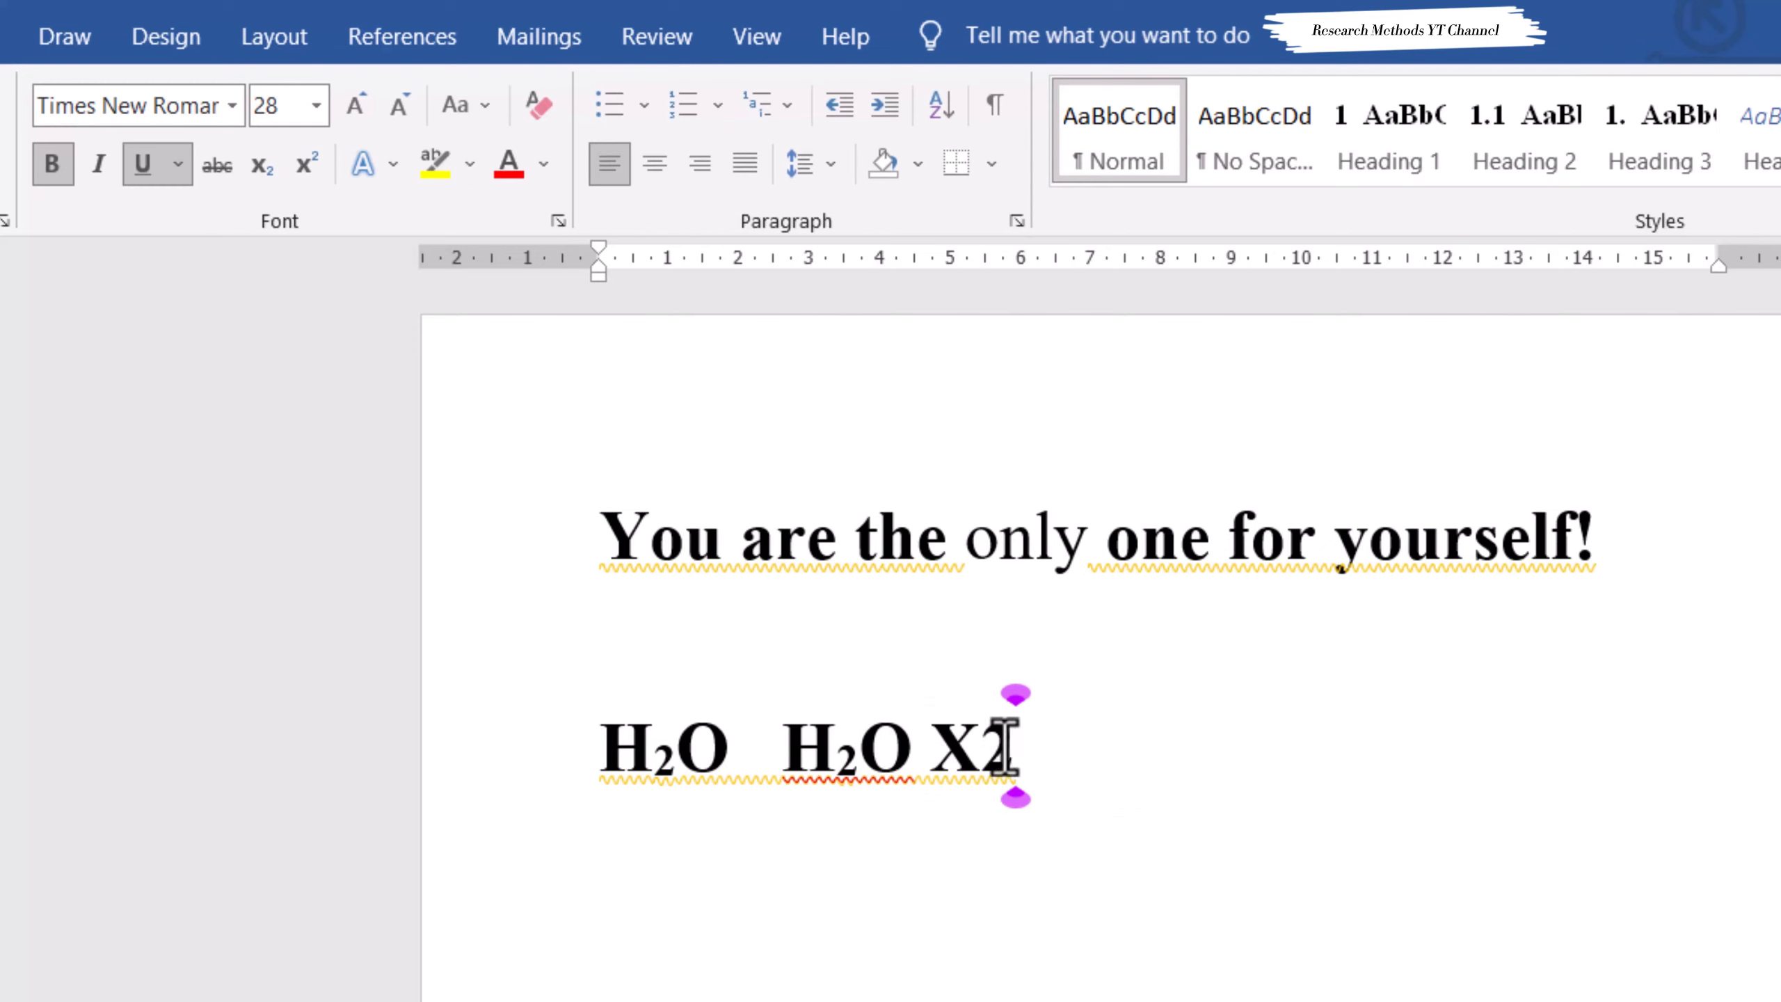
left_click_drag(1014, 746, 996, 745)
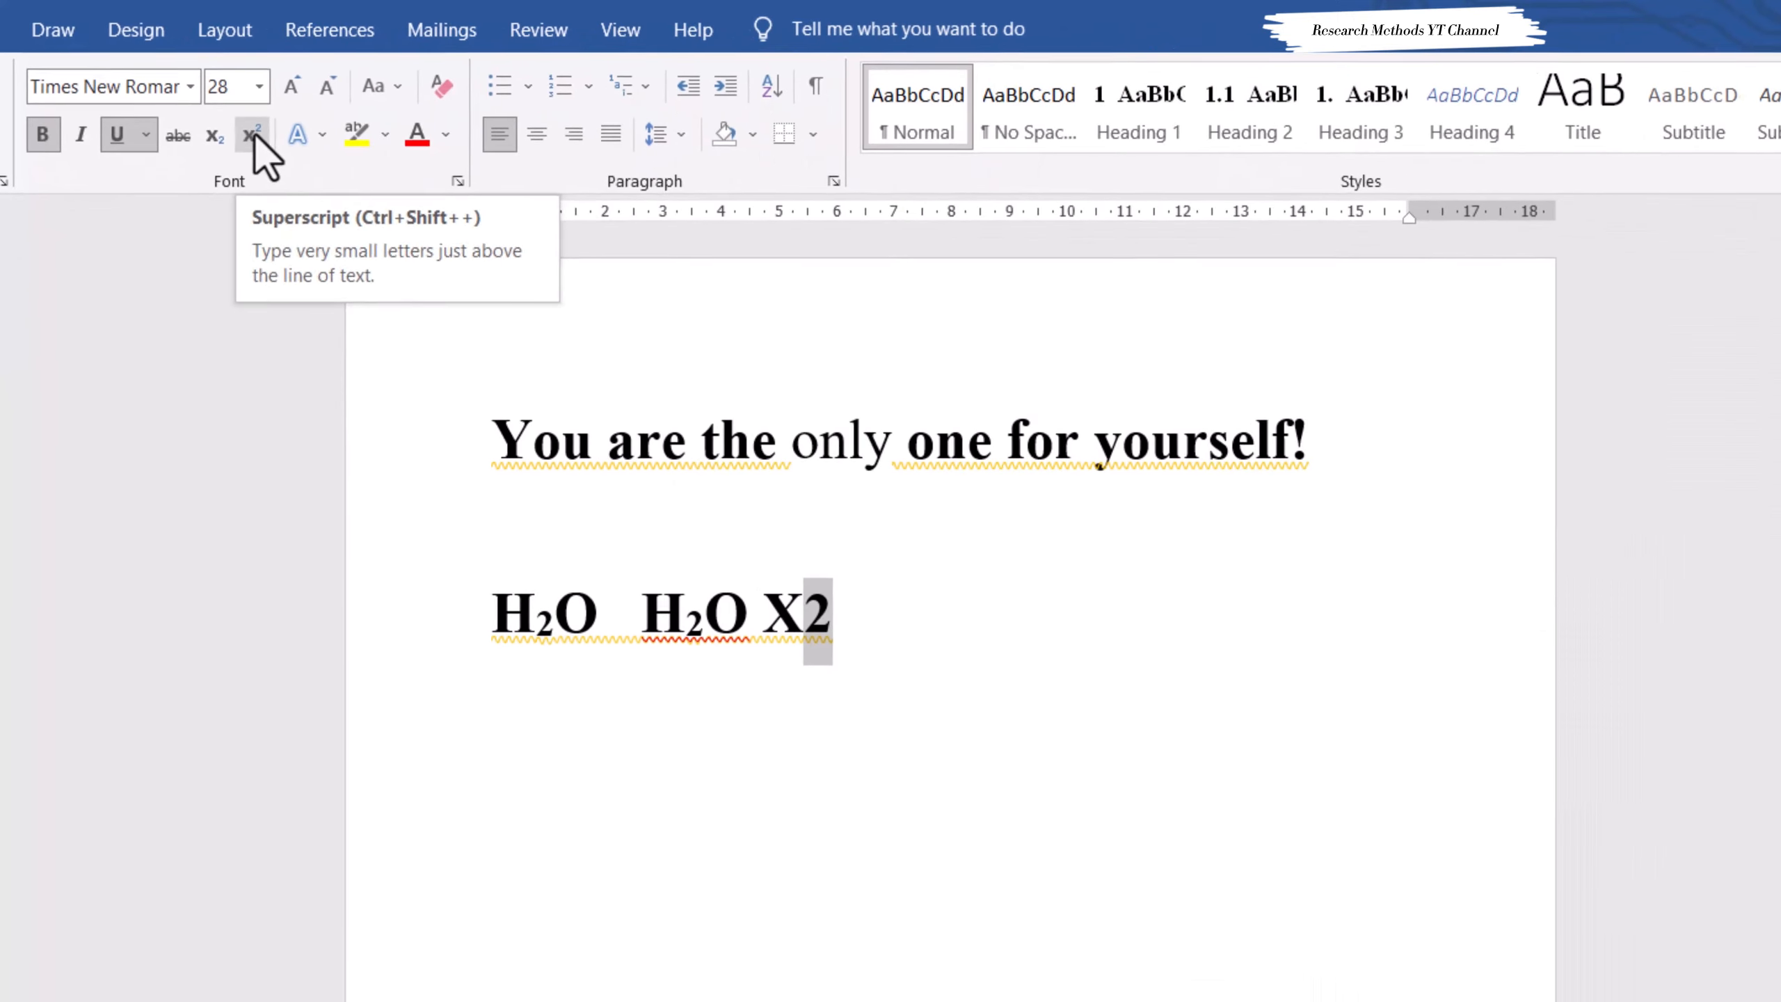
left_click(252, 133)
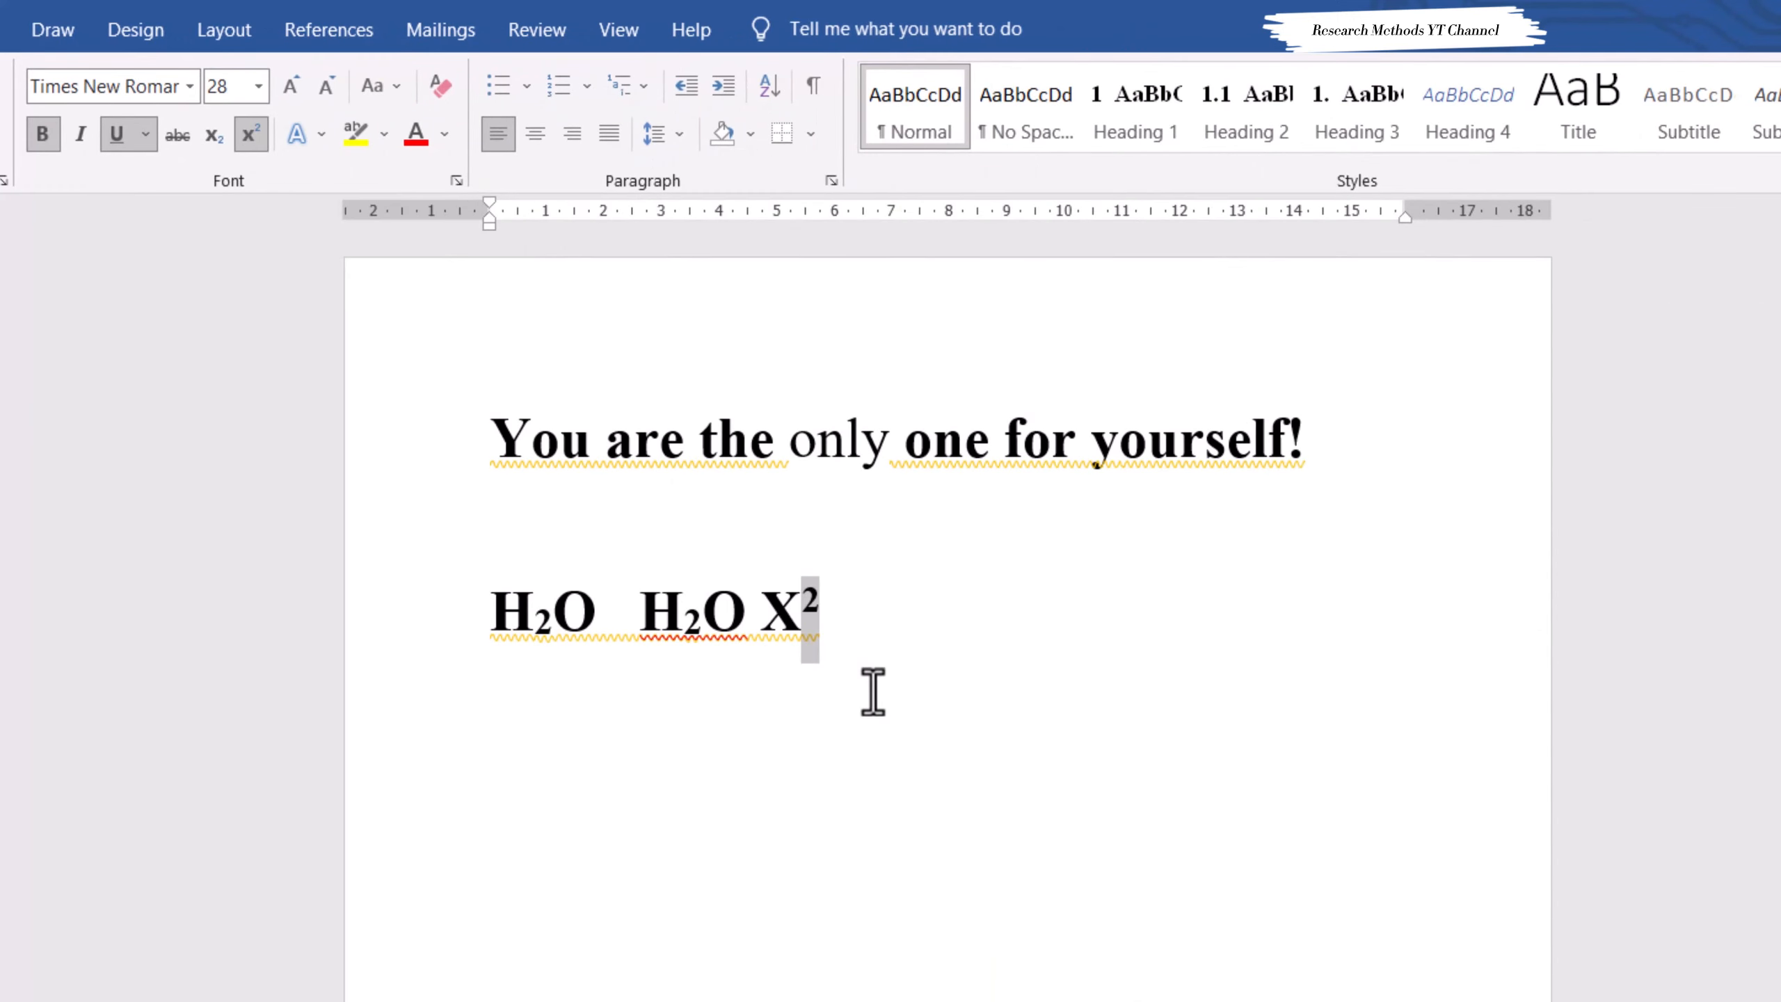
left_click(849, 642)
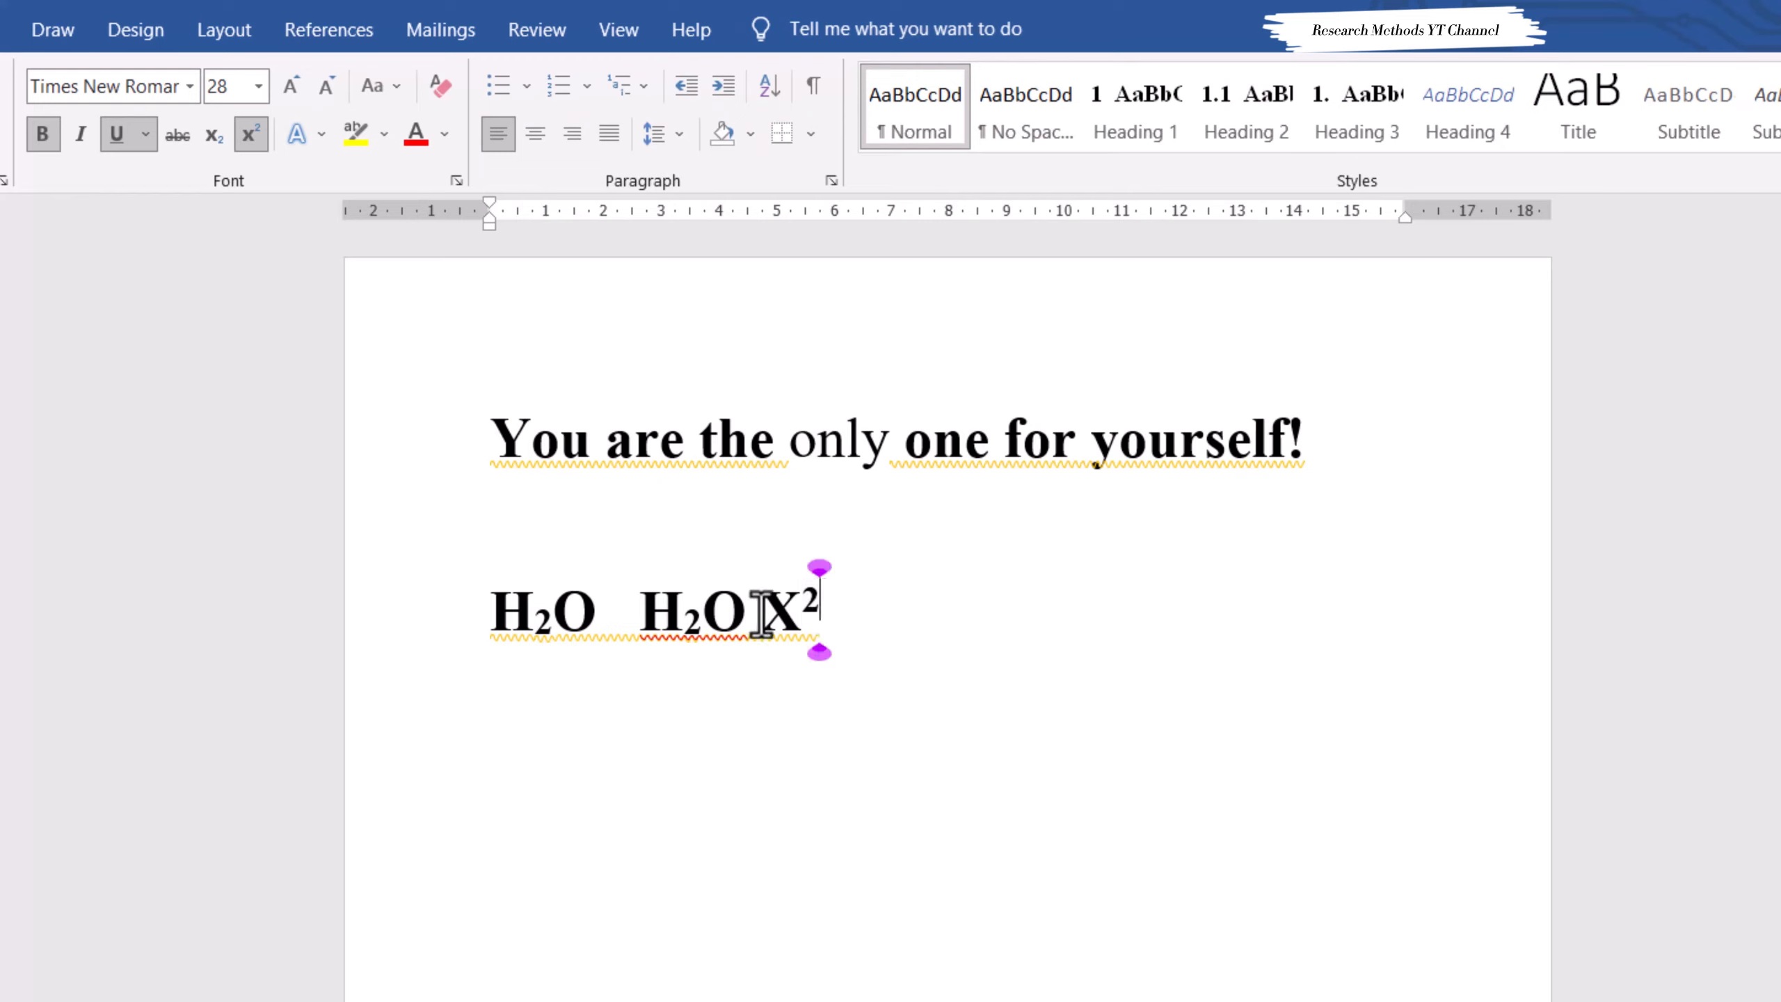
- Color the subscript 2 of the first H2O formula standard red
left_click_drag(553, 628, 536, 627)
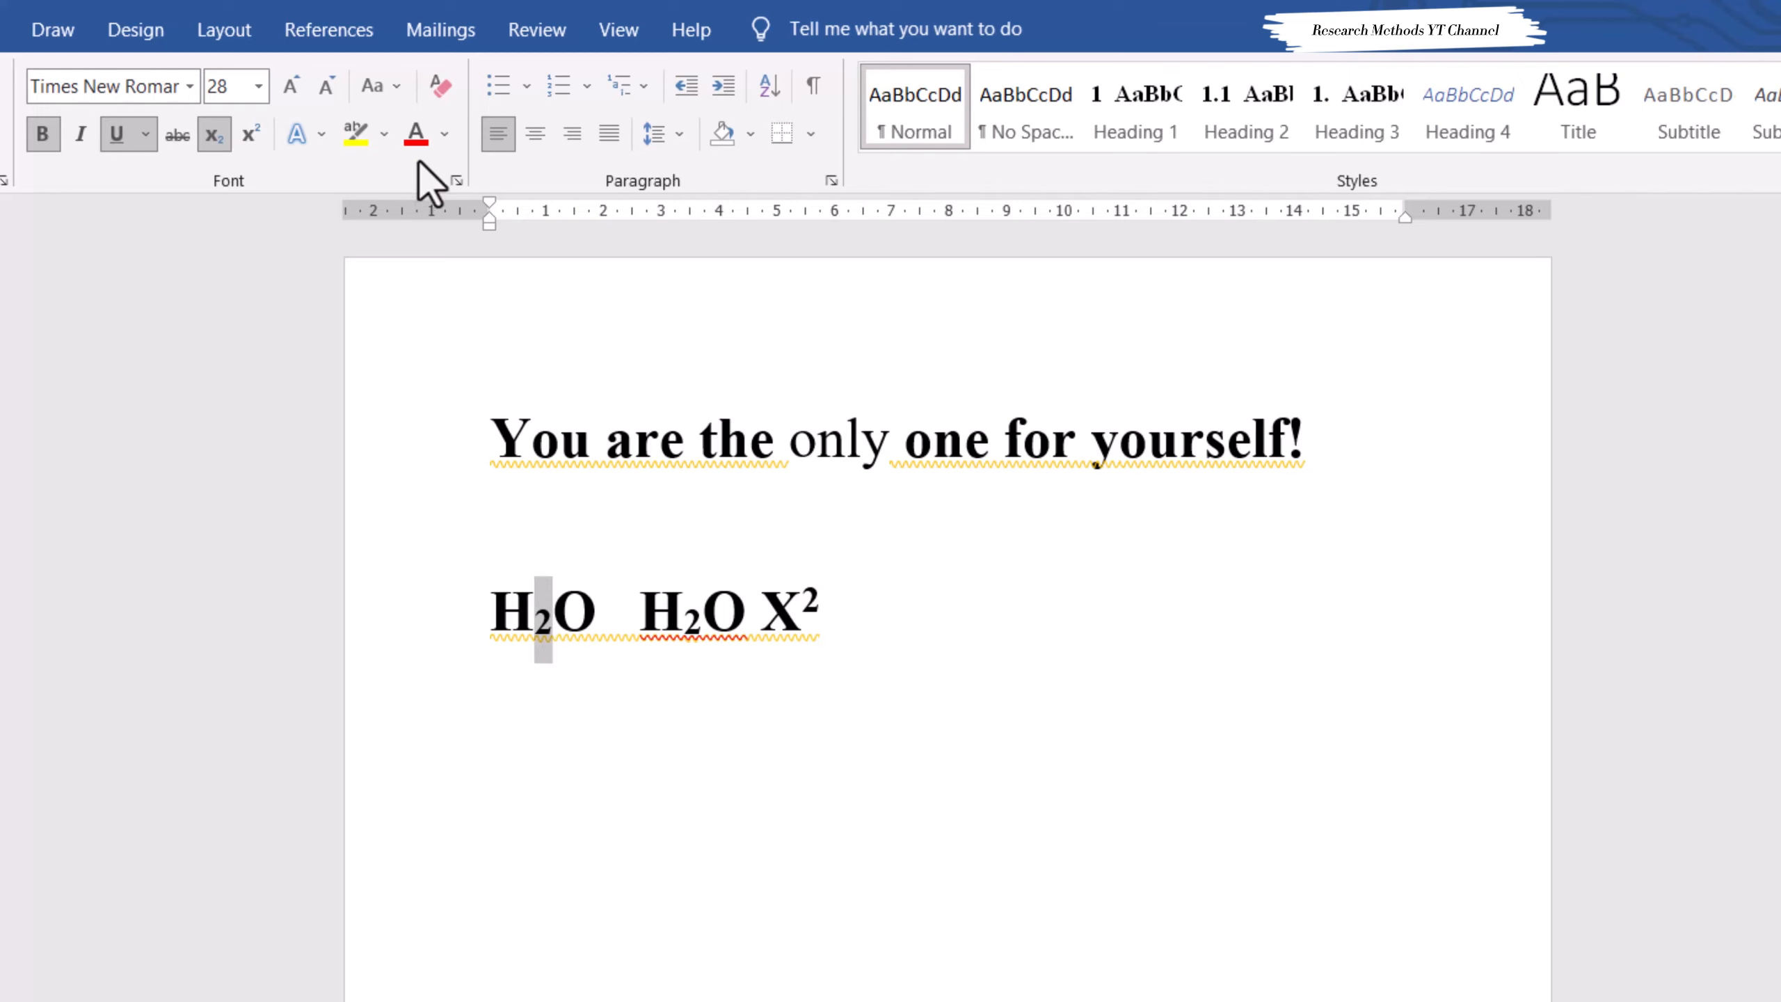
left_click(444, 135)
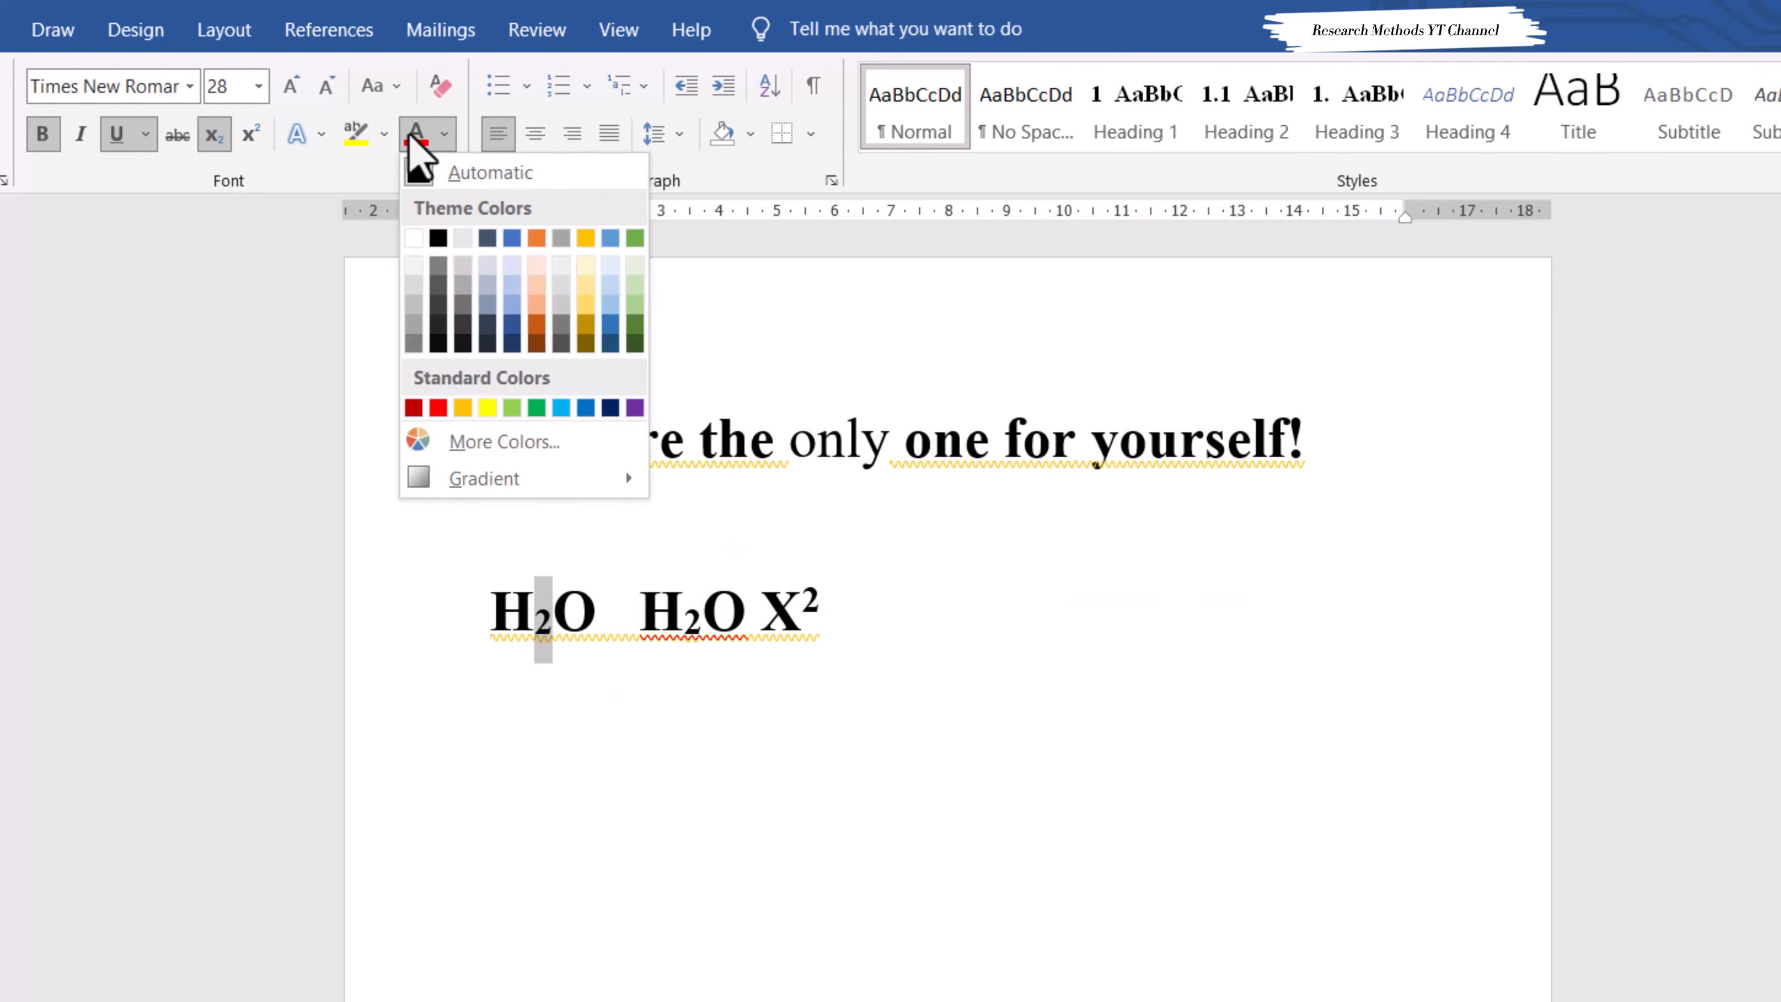
left_click(440, 411)
left_click(722, 851)
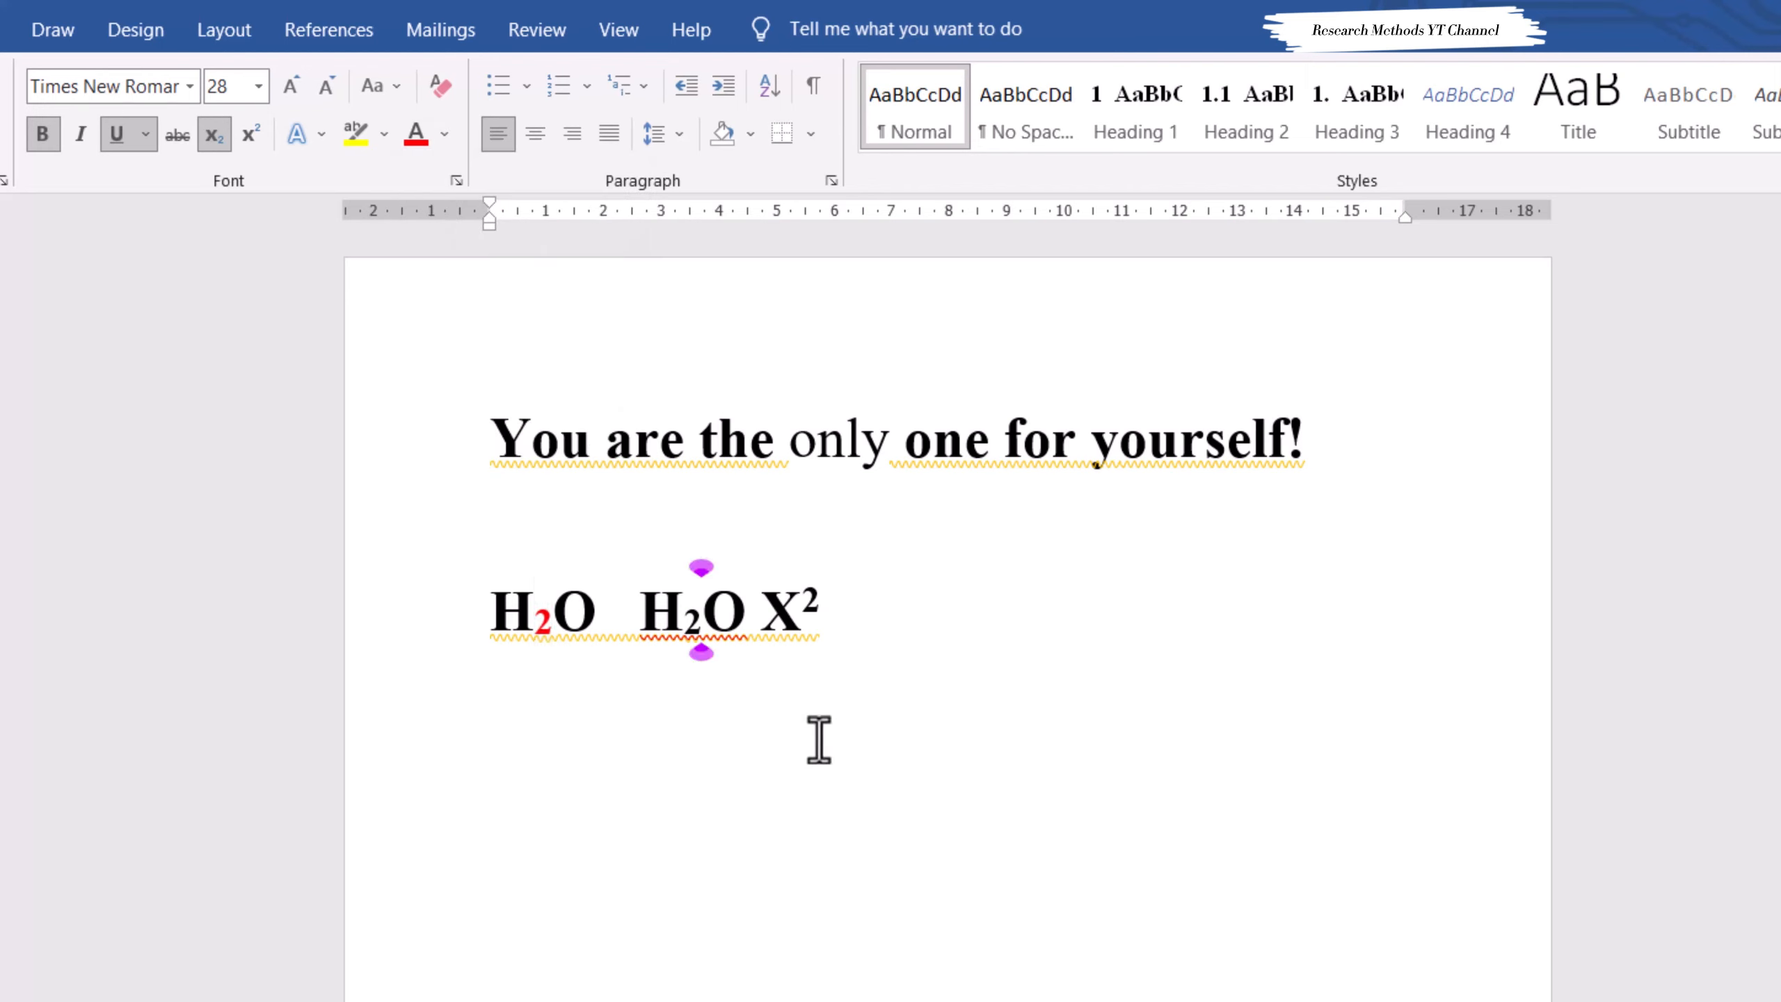
left_click(814, 613)
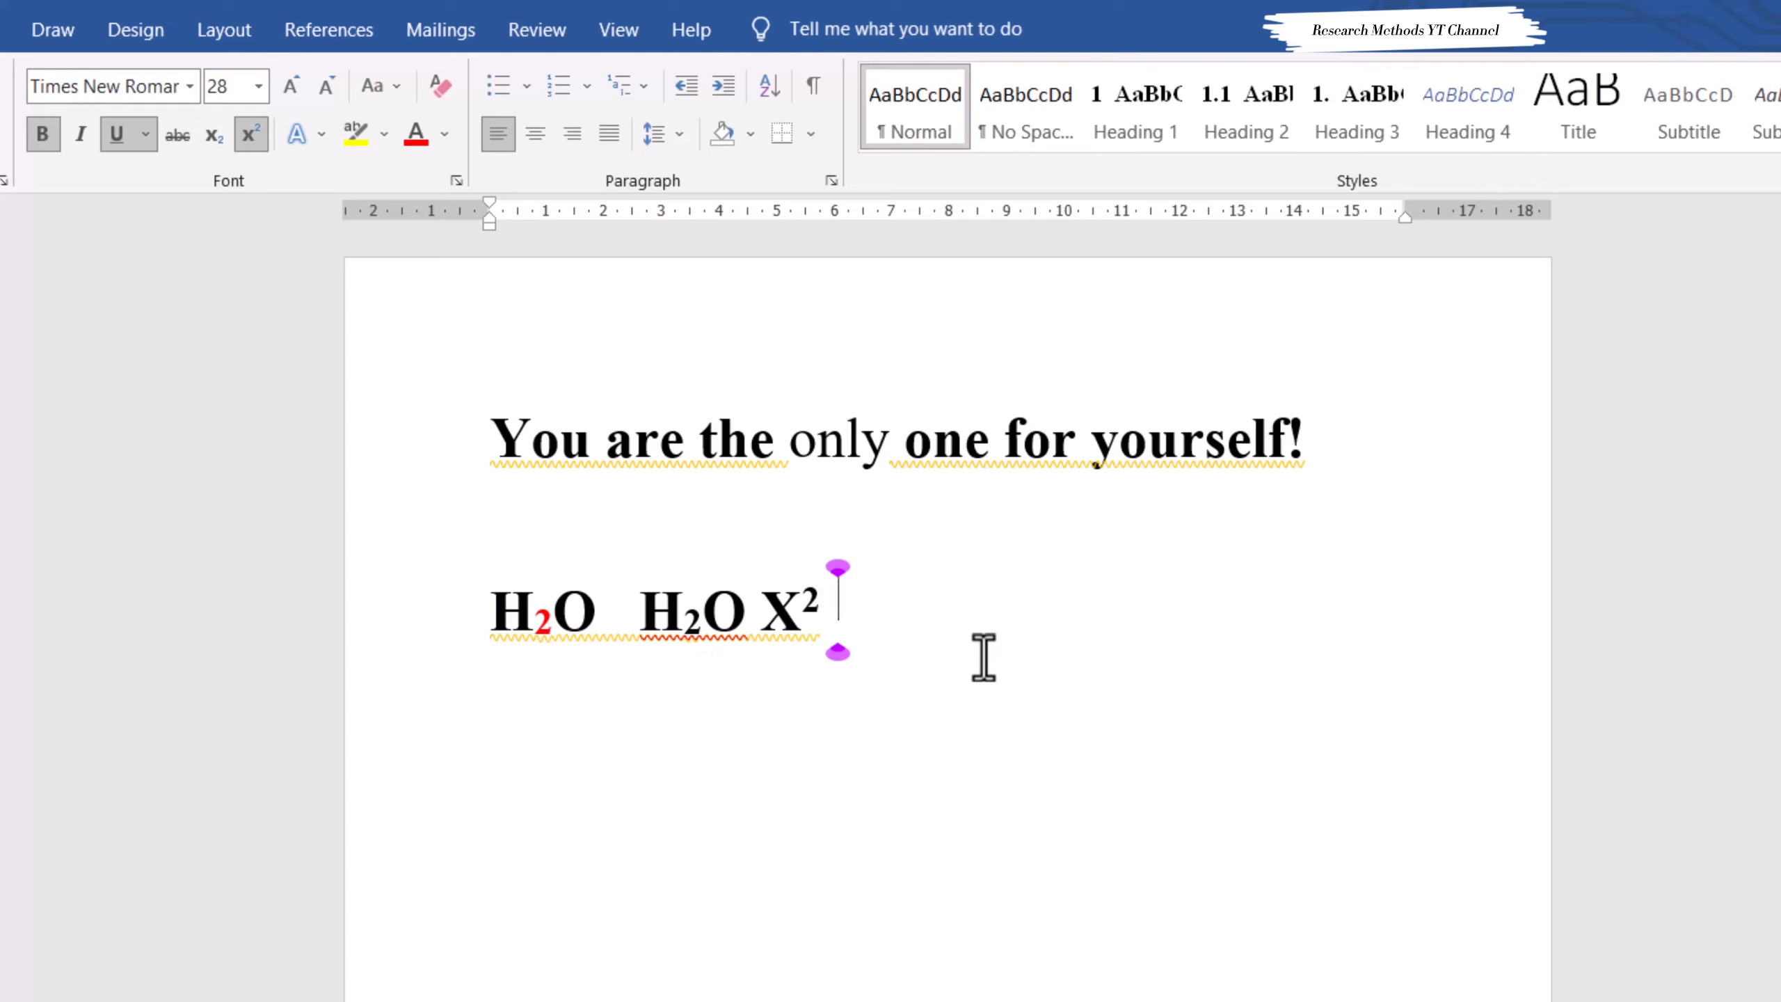
type("X")
key("BackSpace")
key("BackSpace")
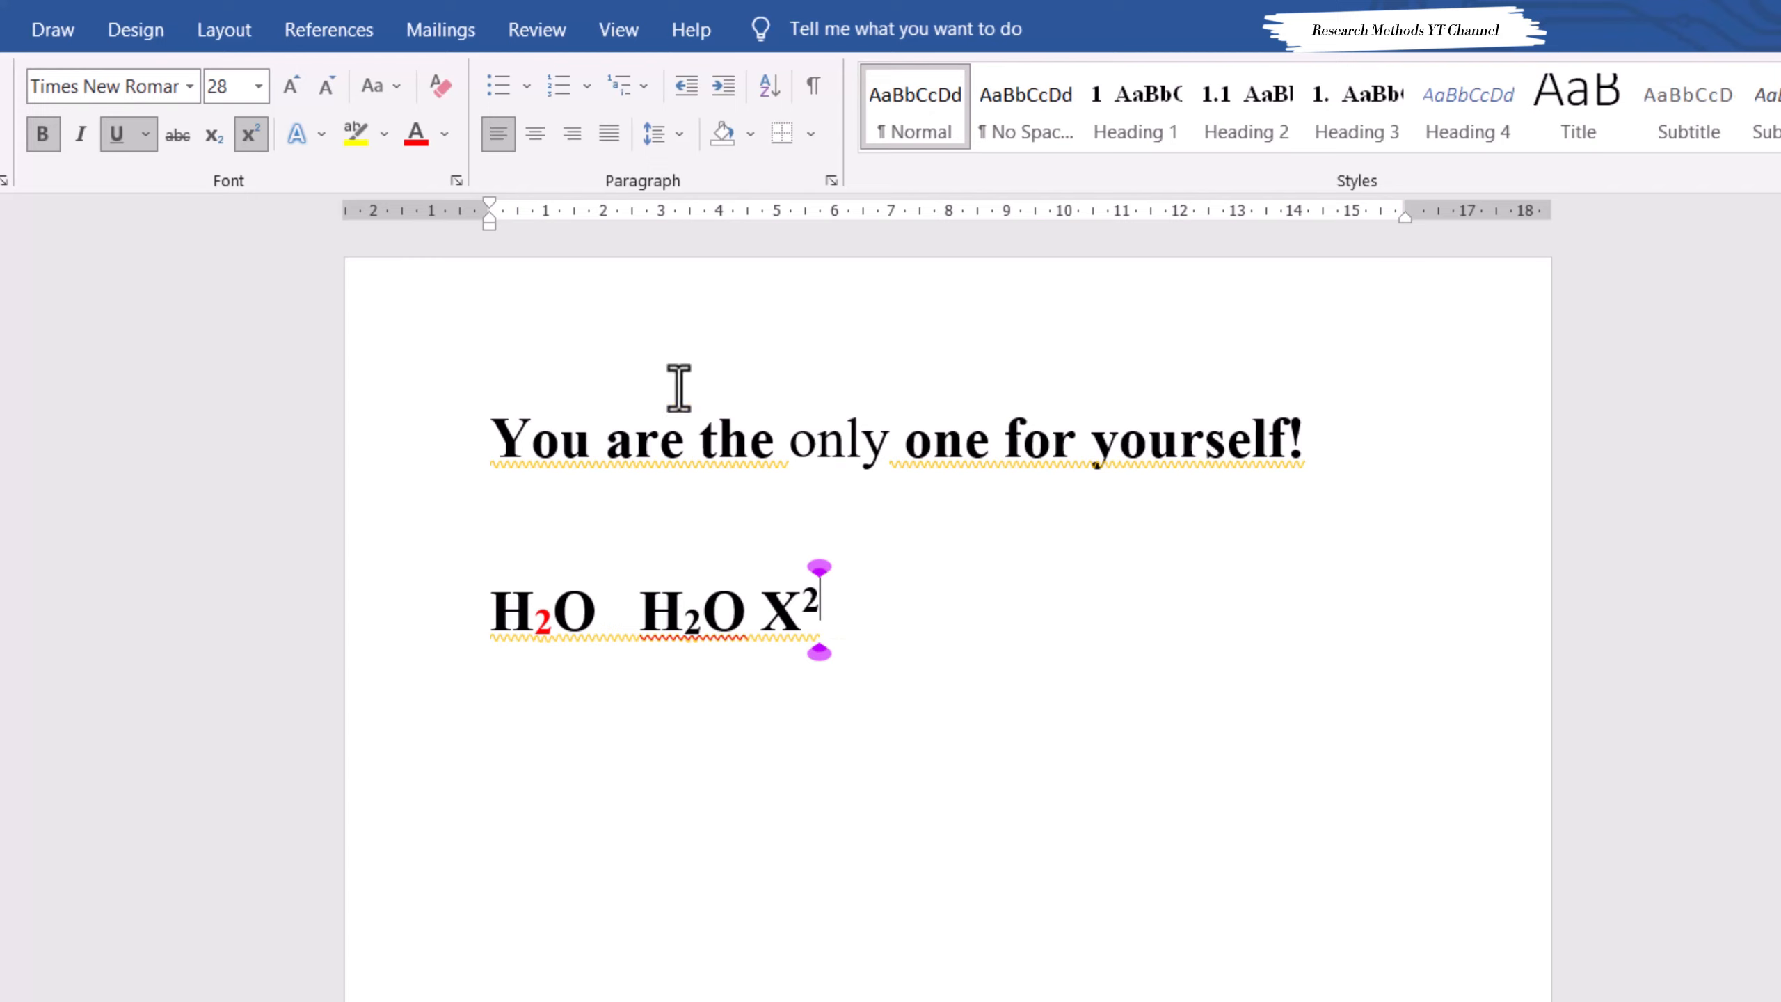
- Enter a normal-size "x" after the X², add its 2 with superscript turned on beforehand, and start a new line
left_click(258, 133)
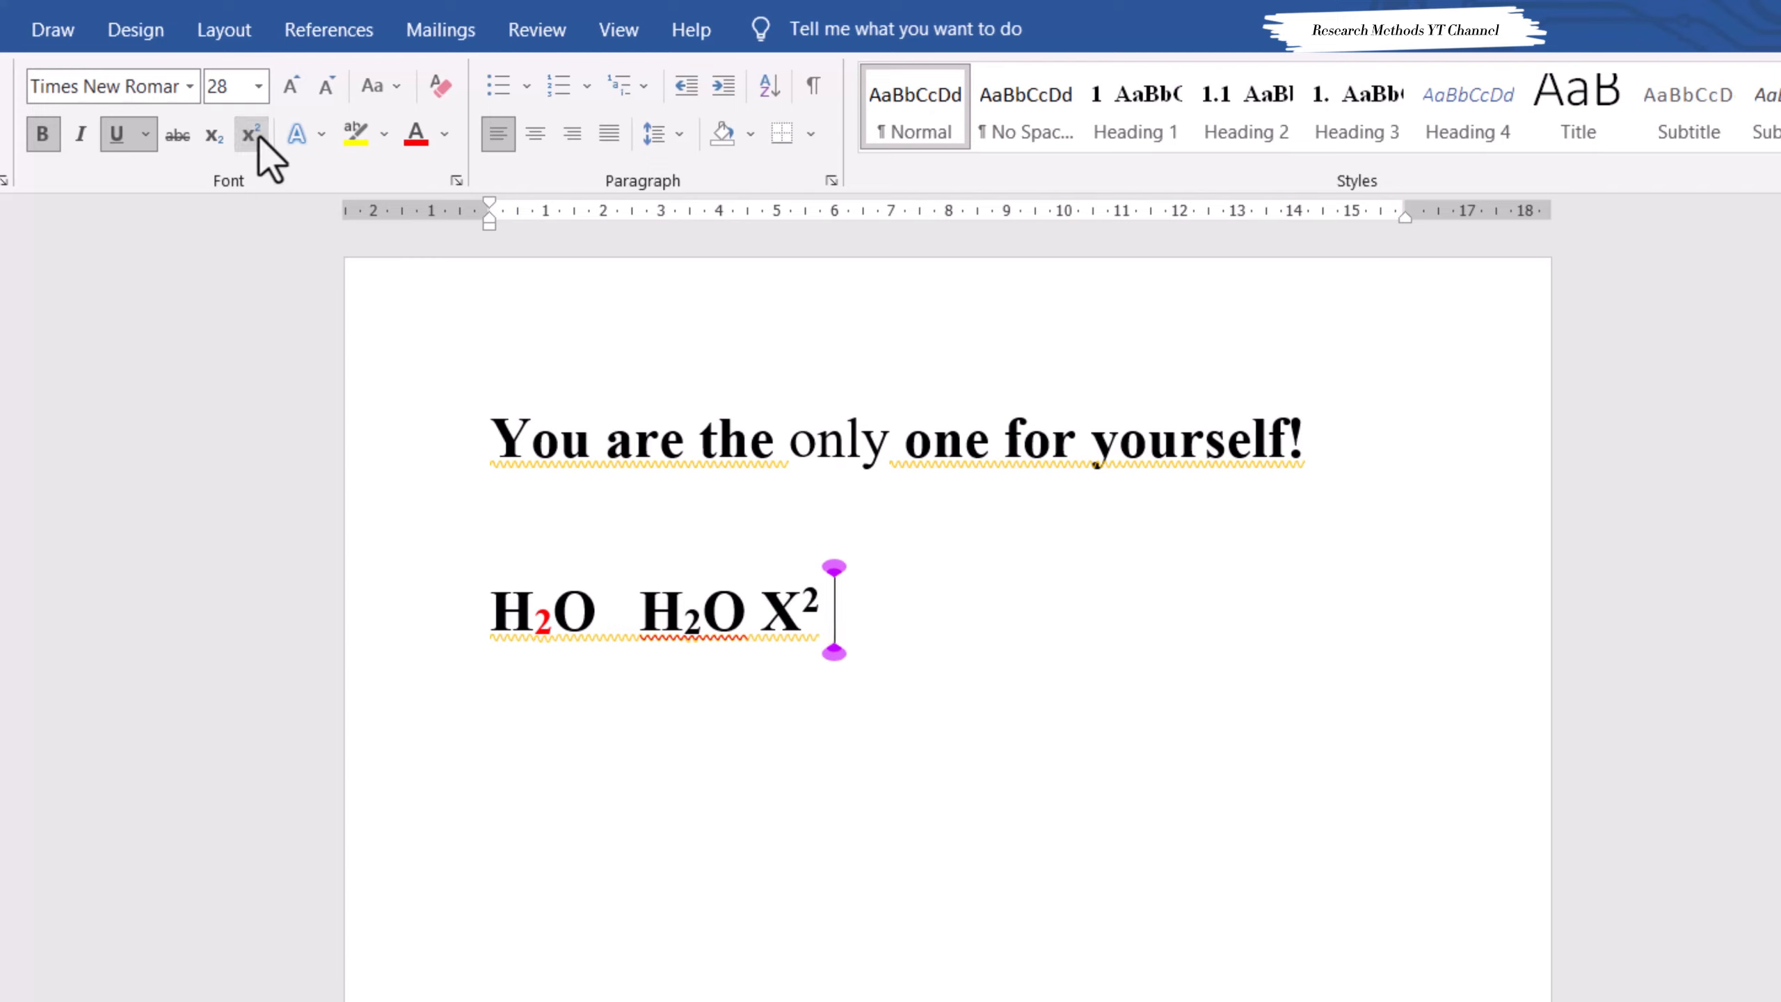
type("x")
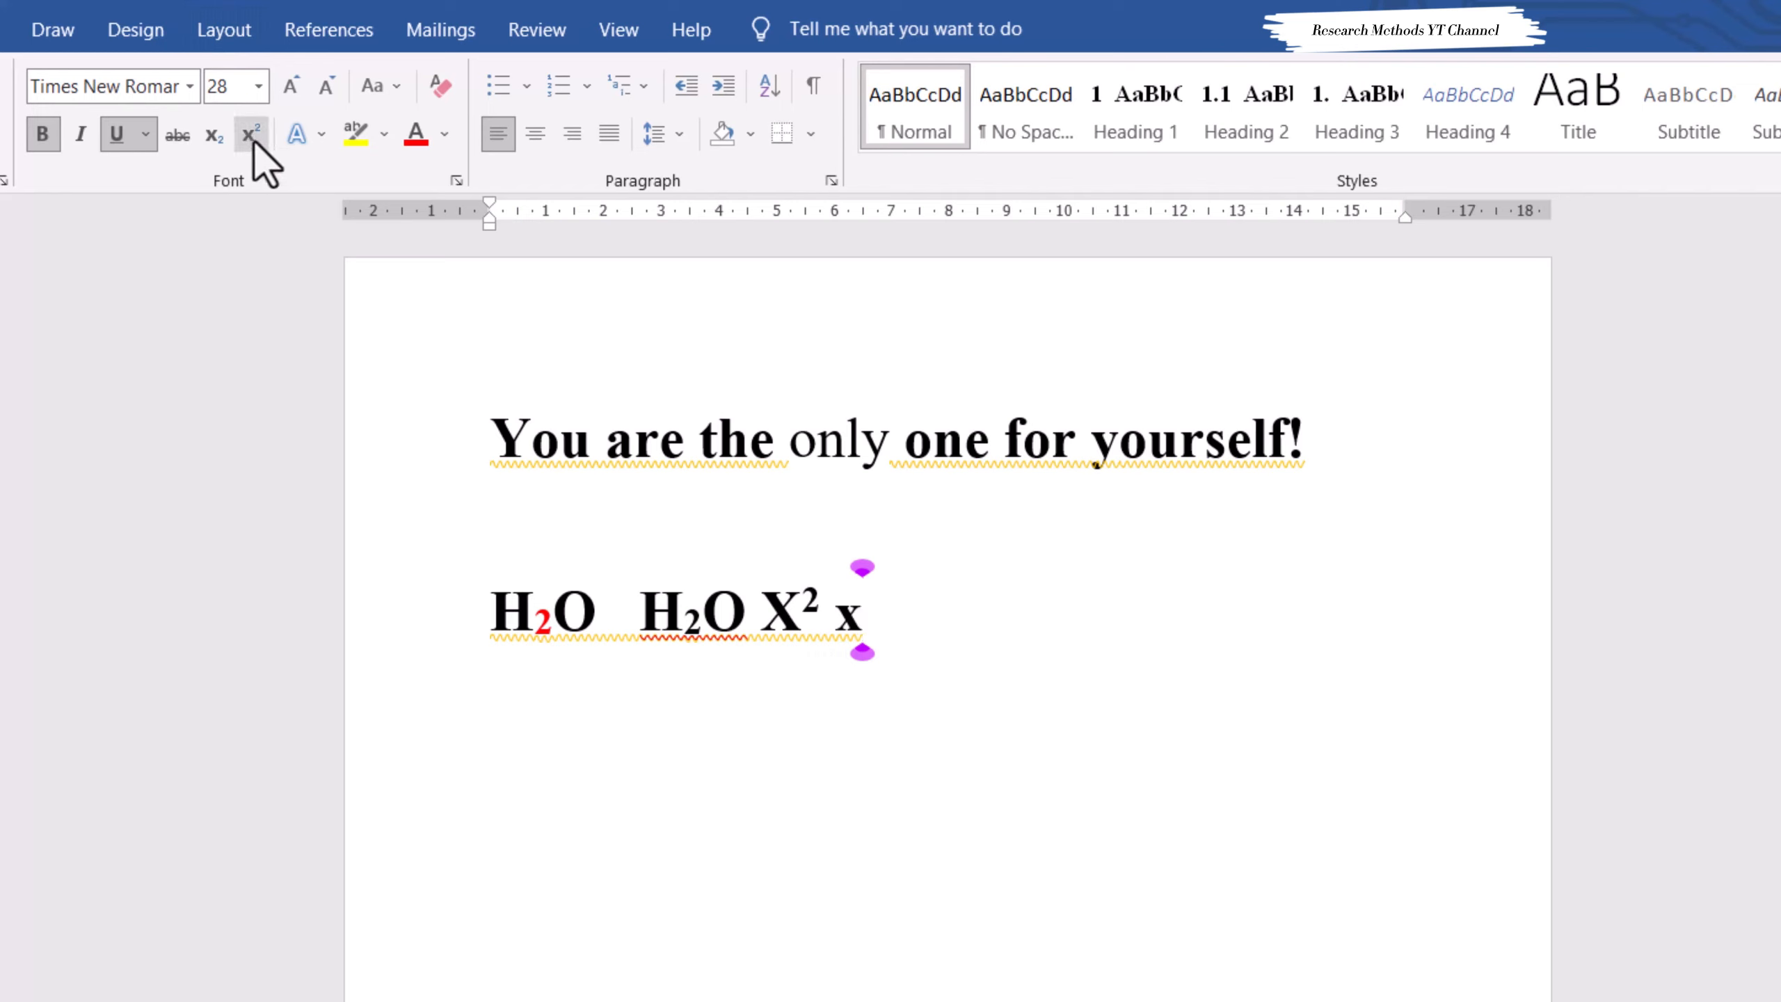
left_click(254, 135)
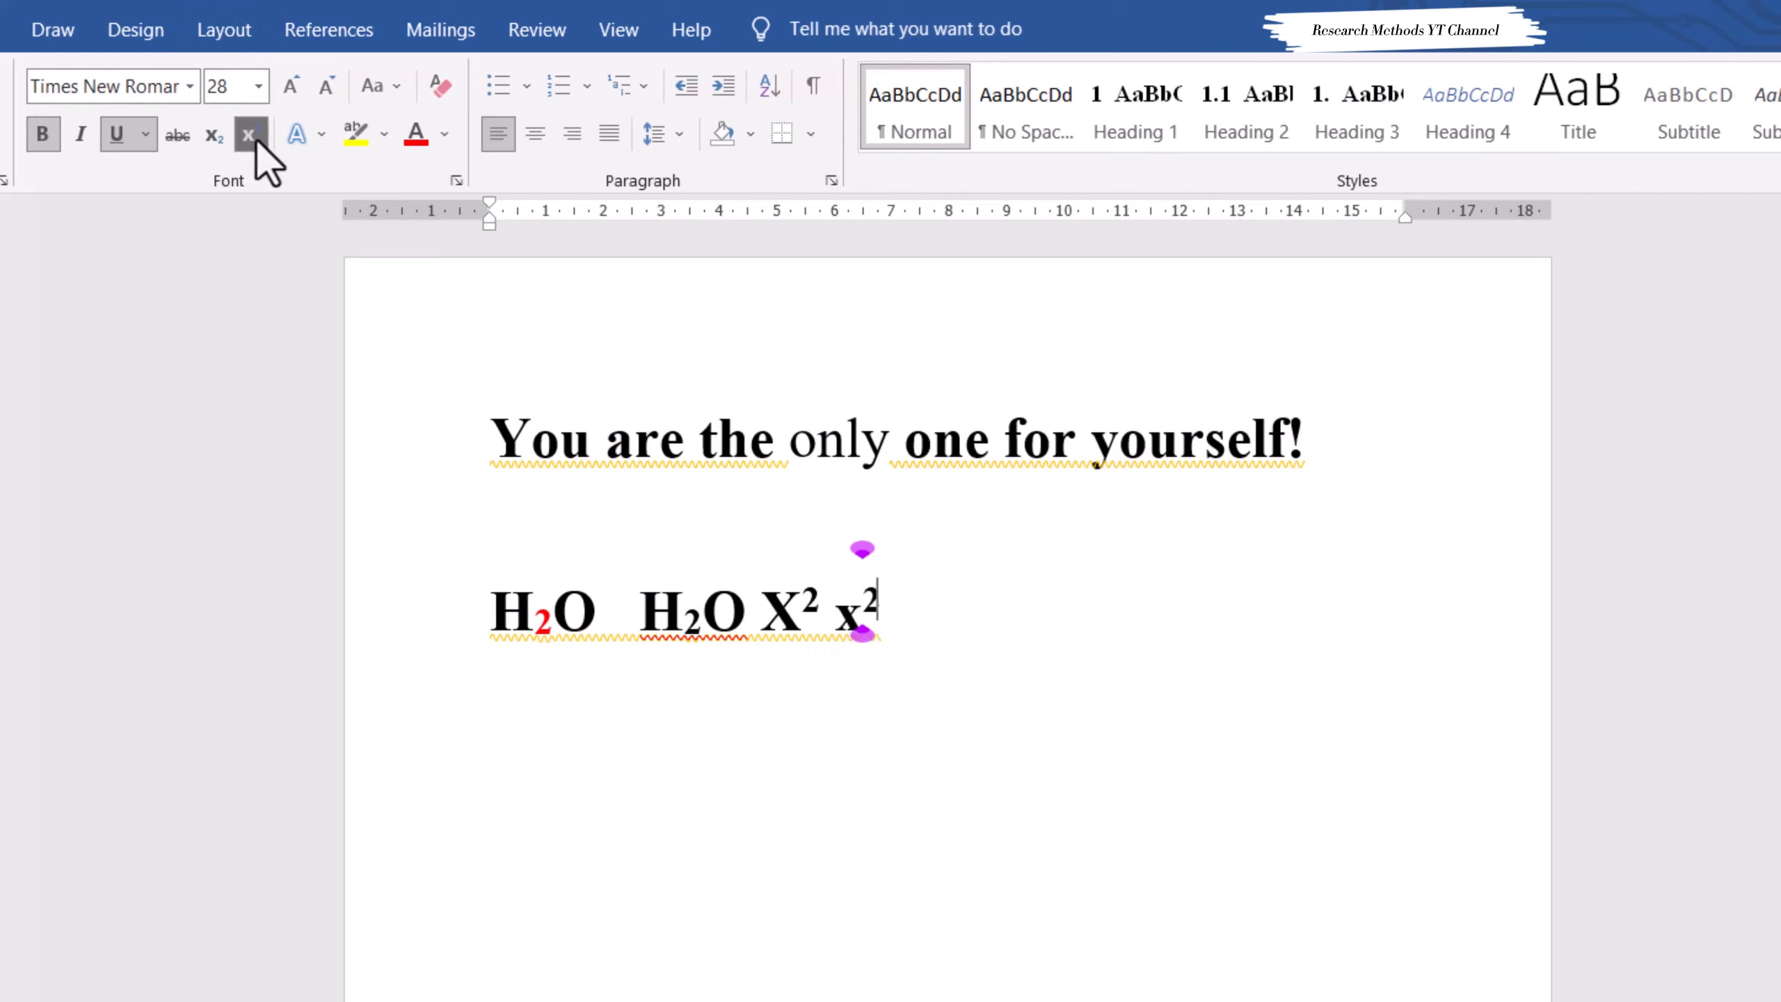
left_click(254, 135)
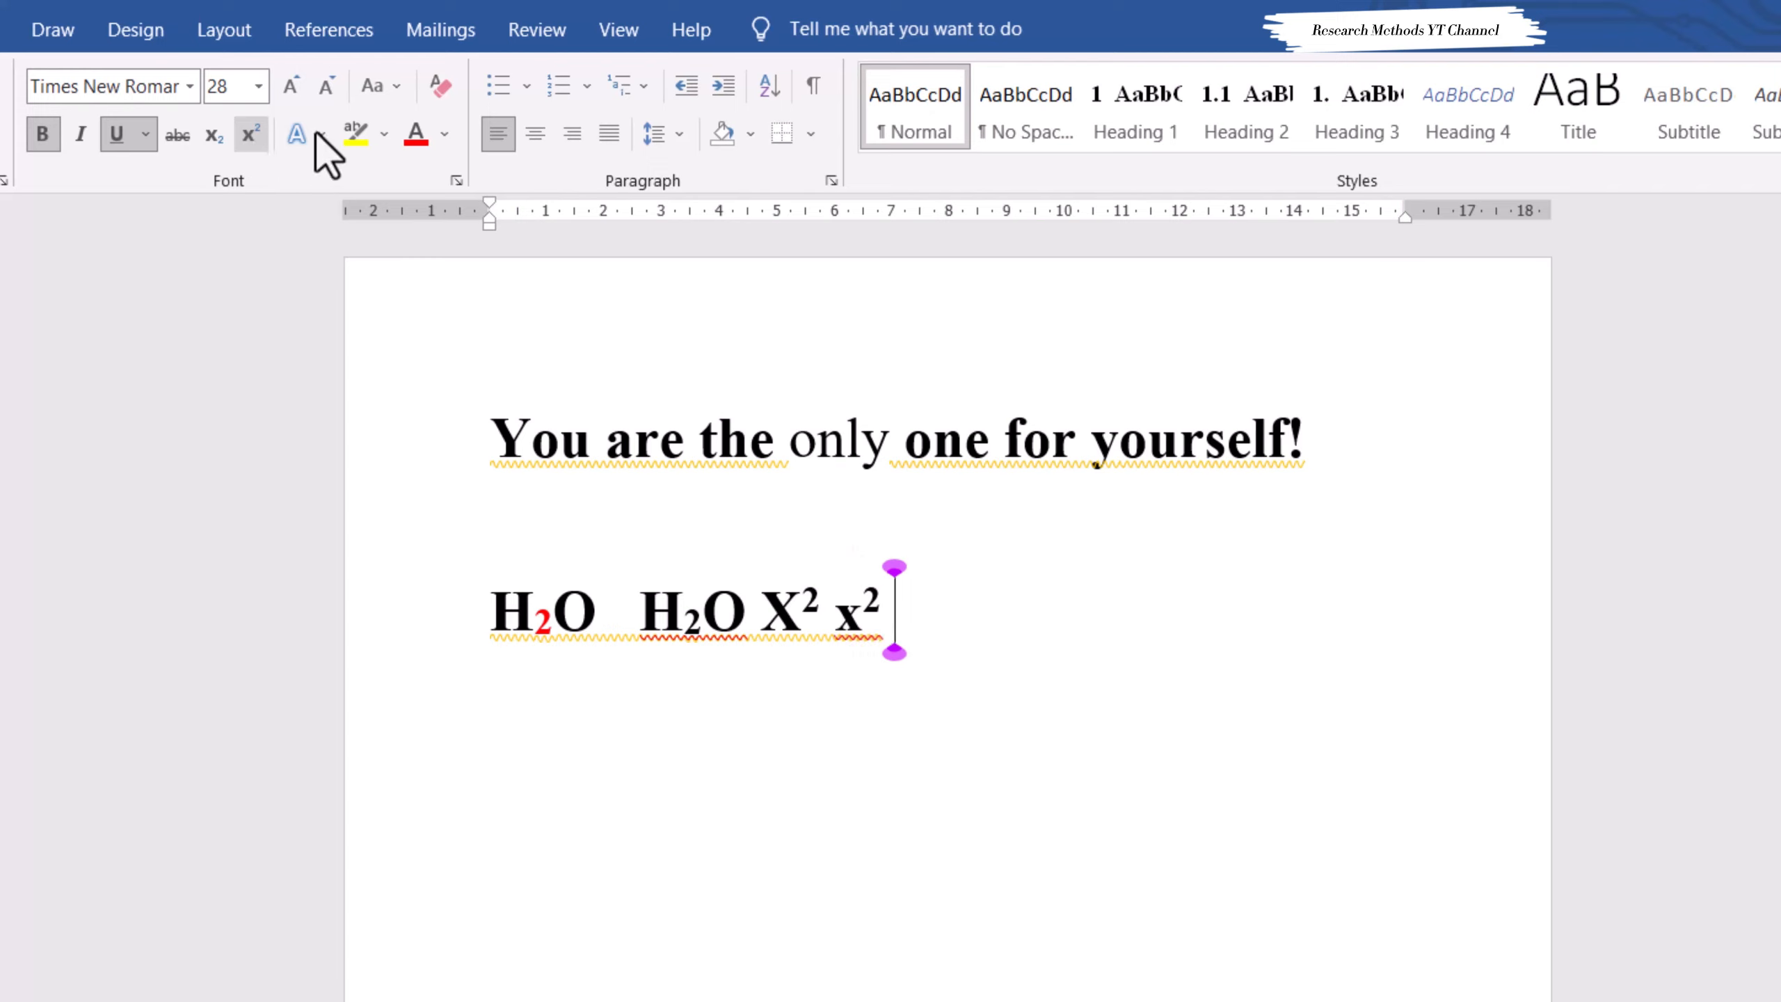
key("BackSpace")
key("Return")
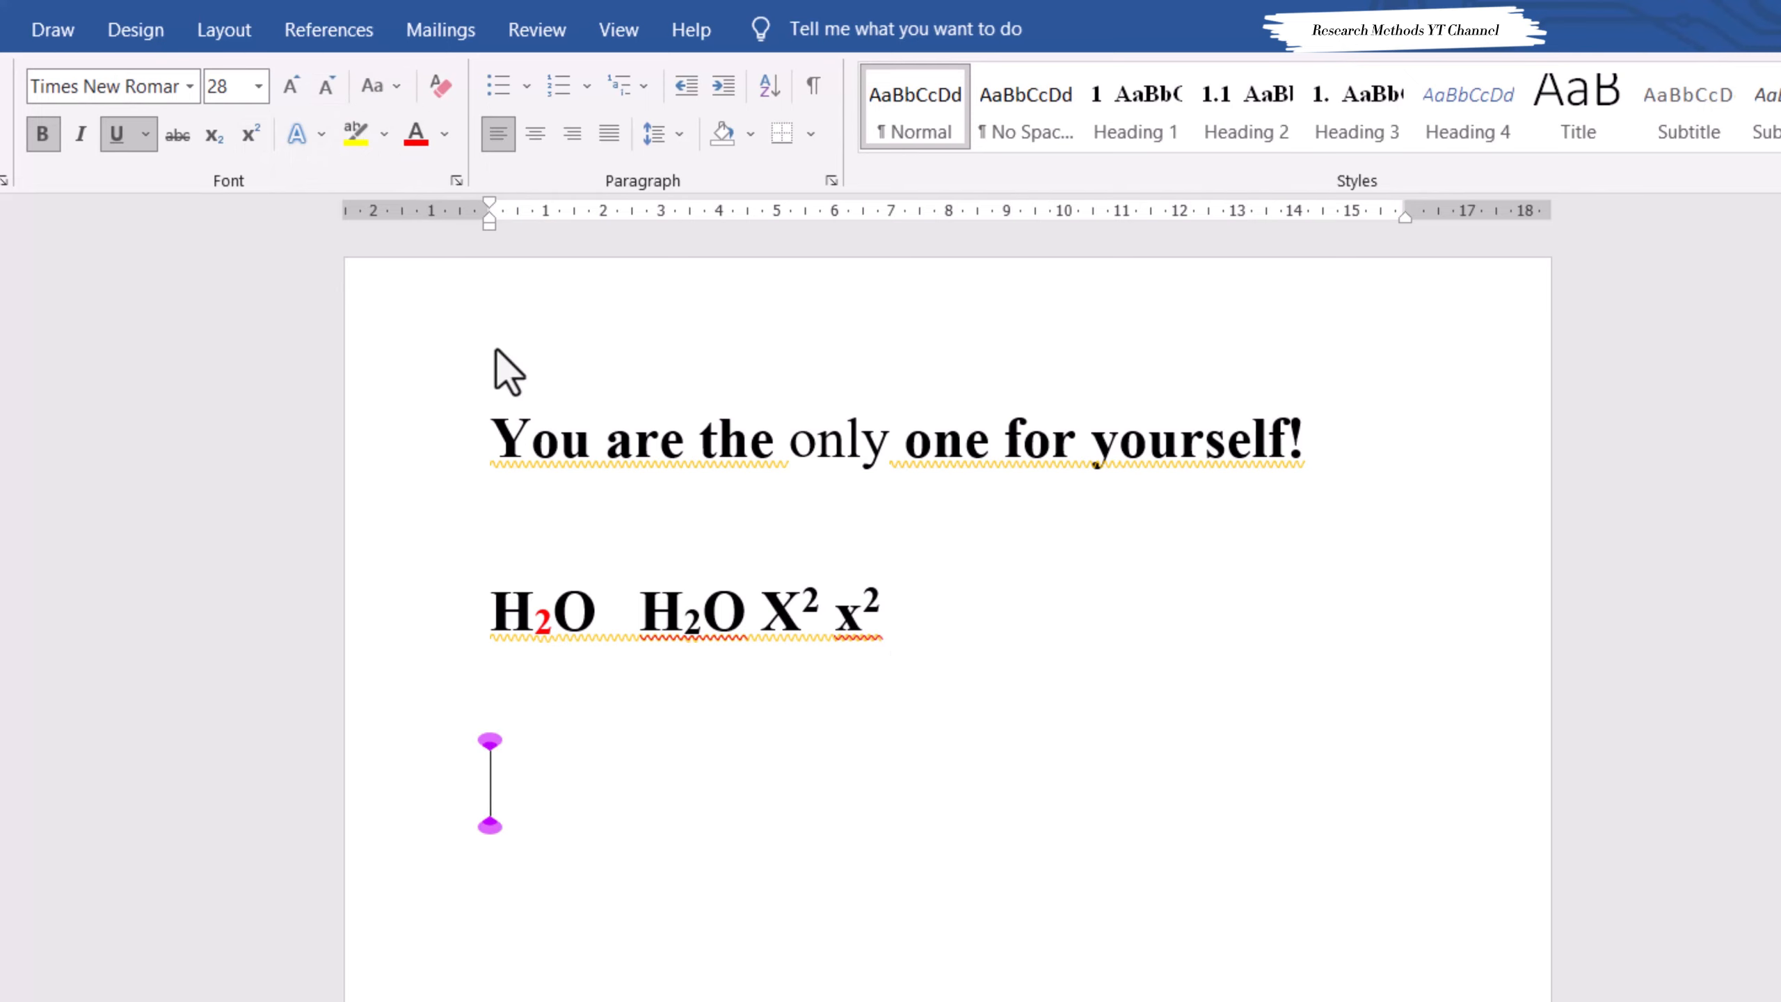
- Apply Sentence case to the line "You are the only one for yourself!"
left_click(383, 452)
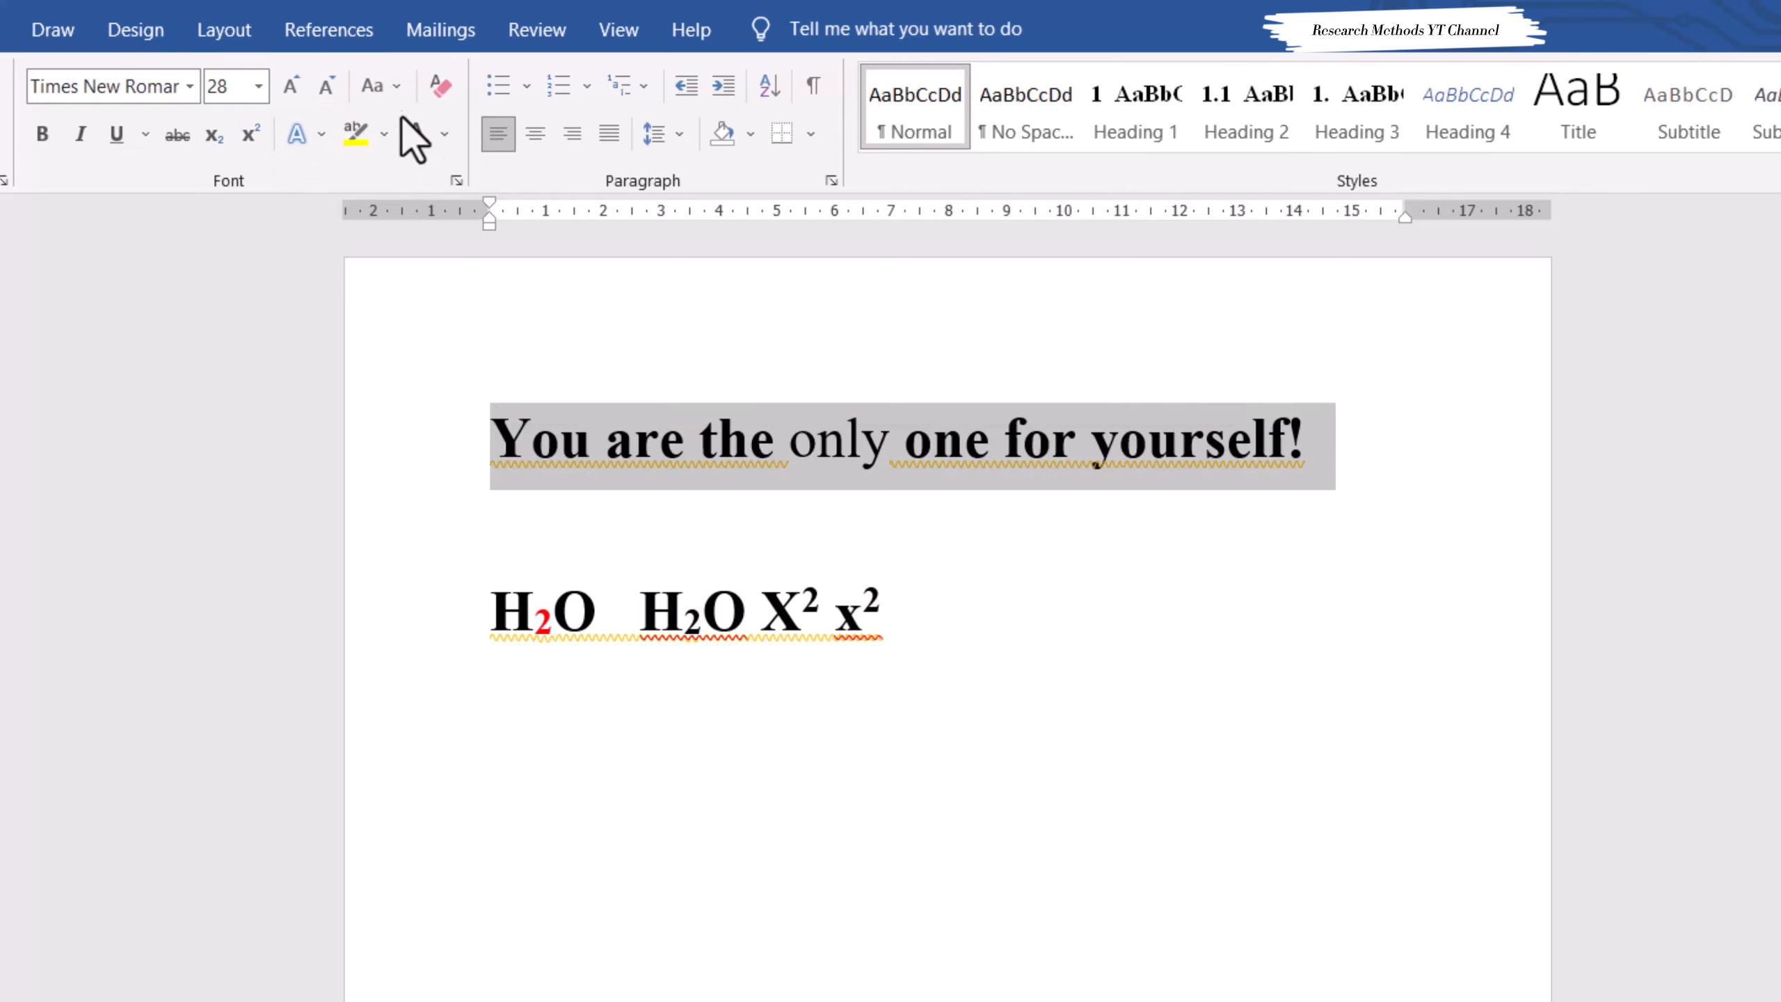
left_click(378, 87)
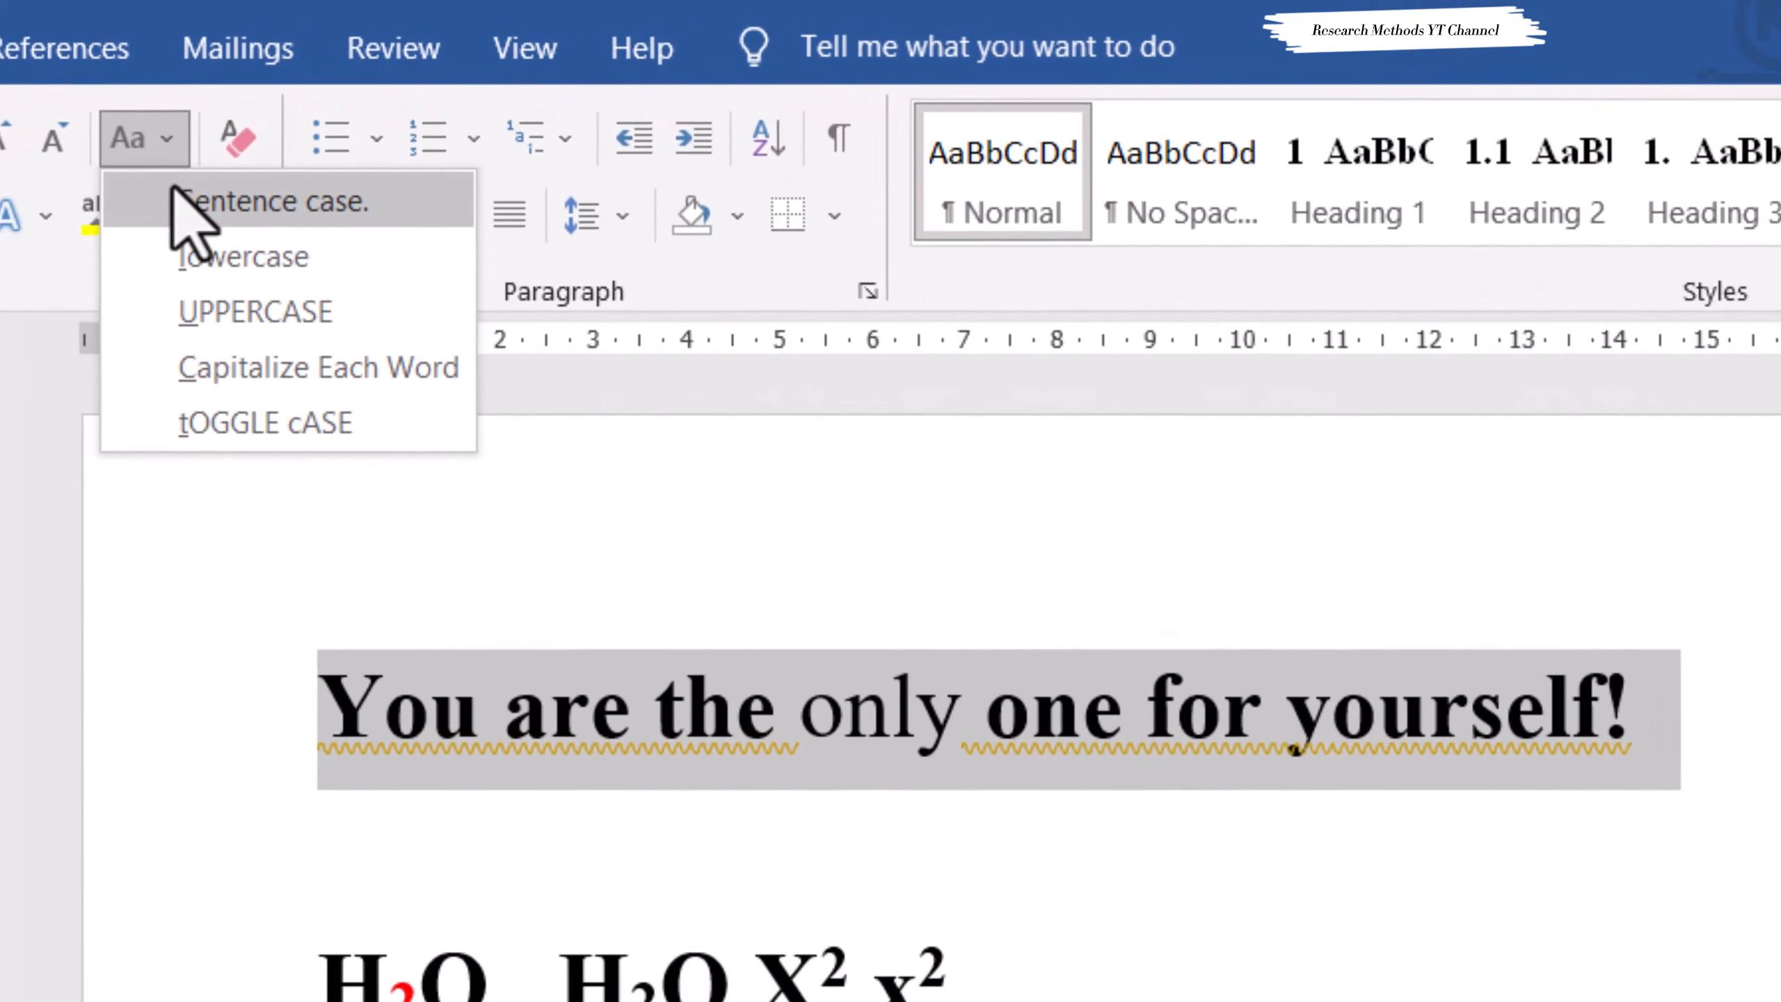
left_click(223, 175)
left_click(379, 718)
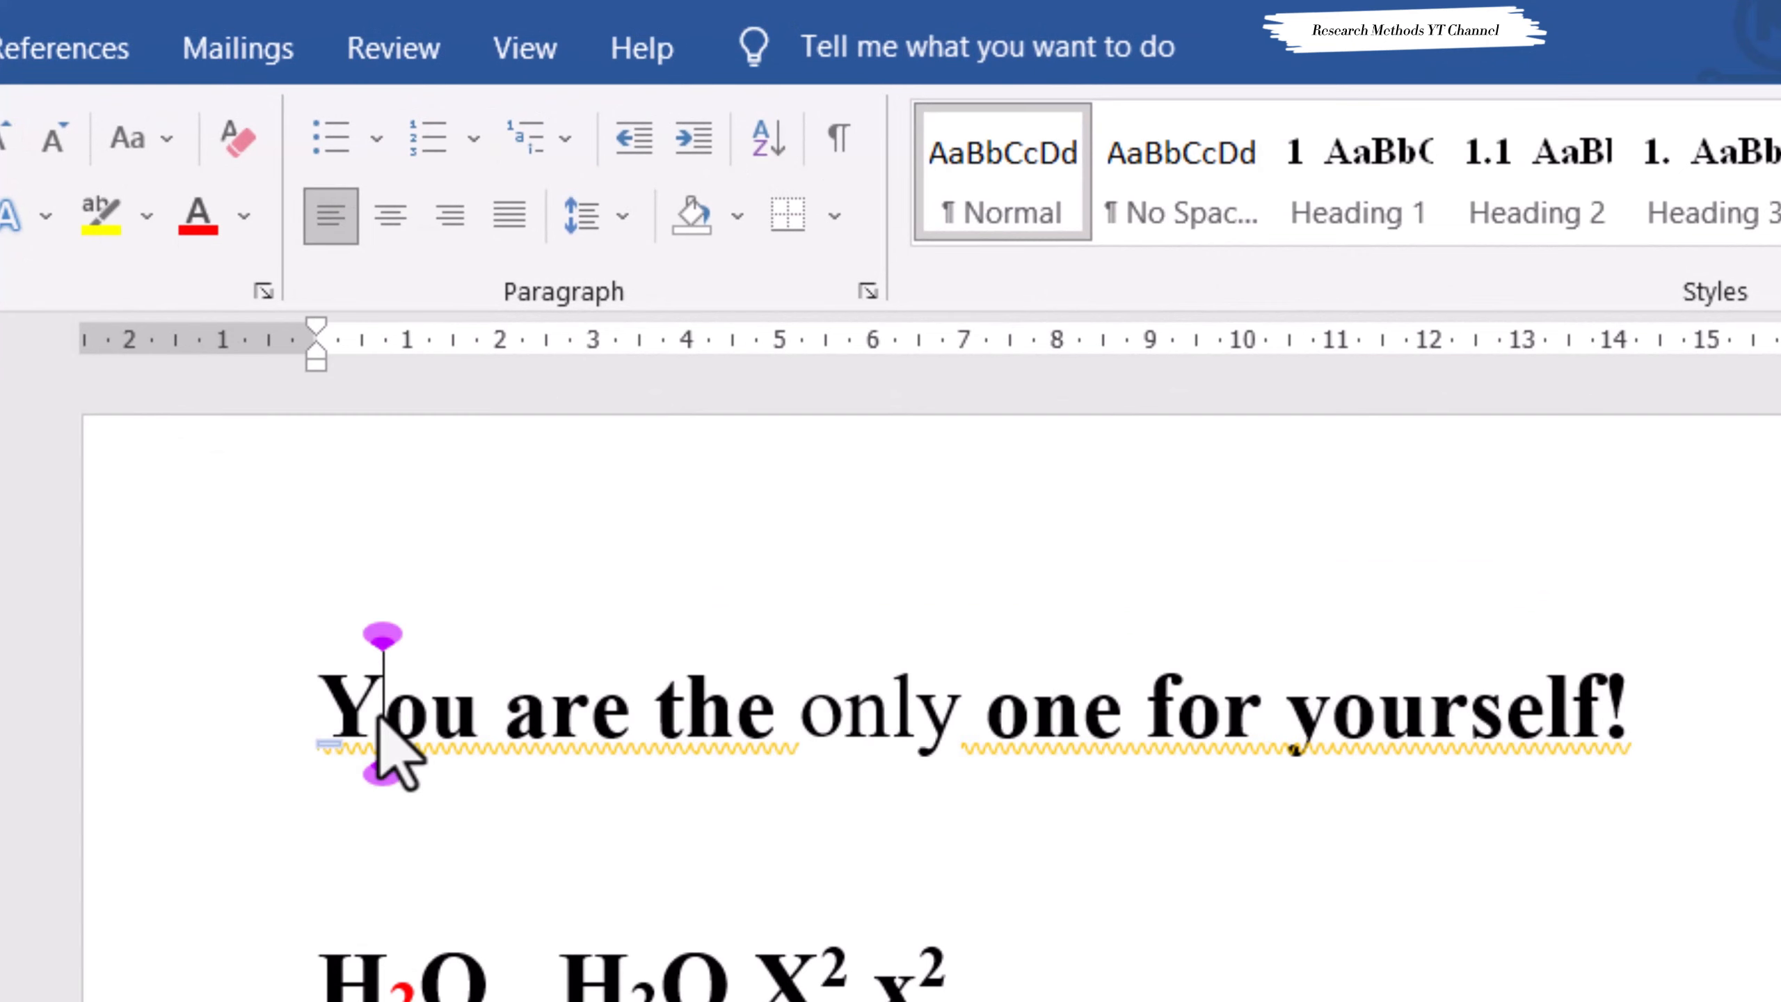
- Change the whole first sentence to lowercase, followed by UPPERCASE
left_click(119, 723)
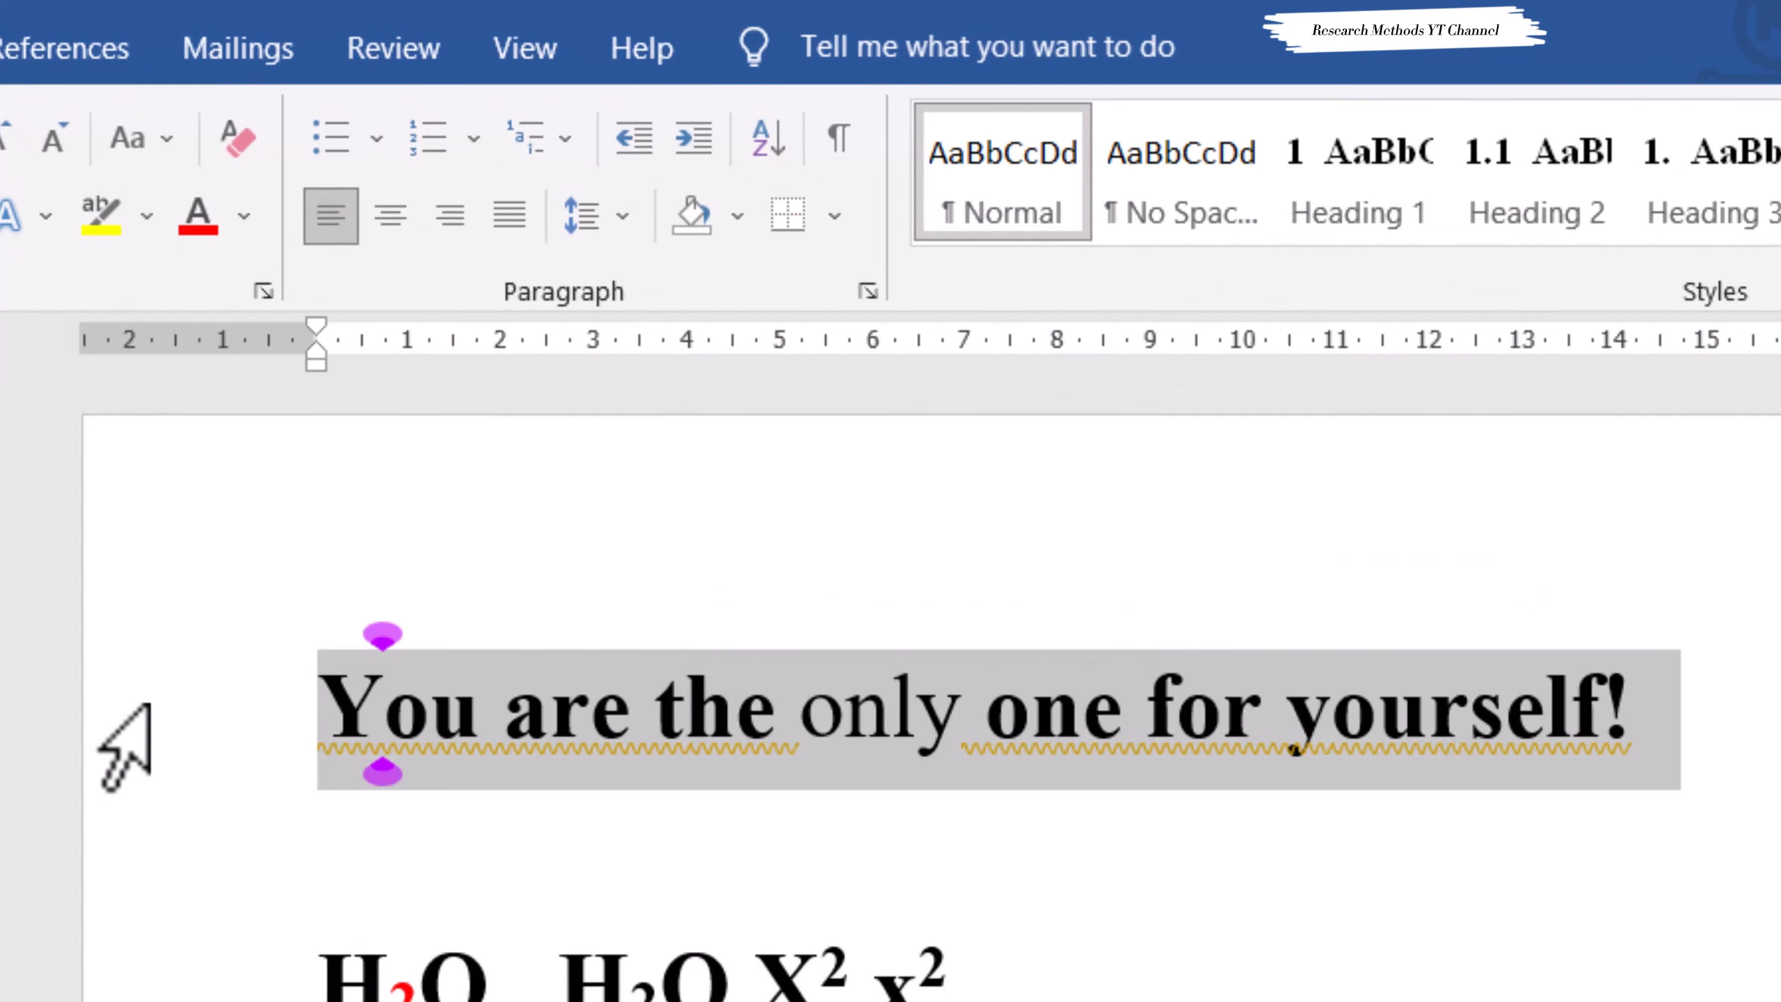
left_click(158, 151)
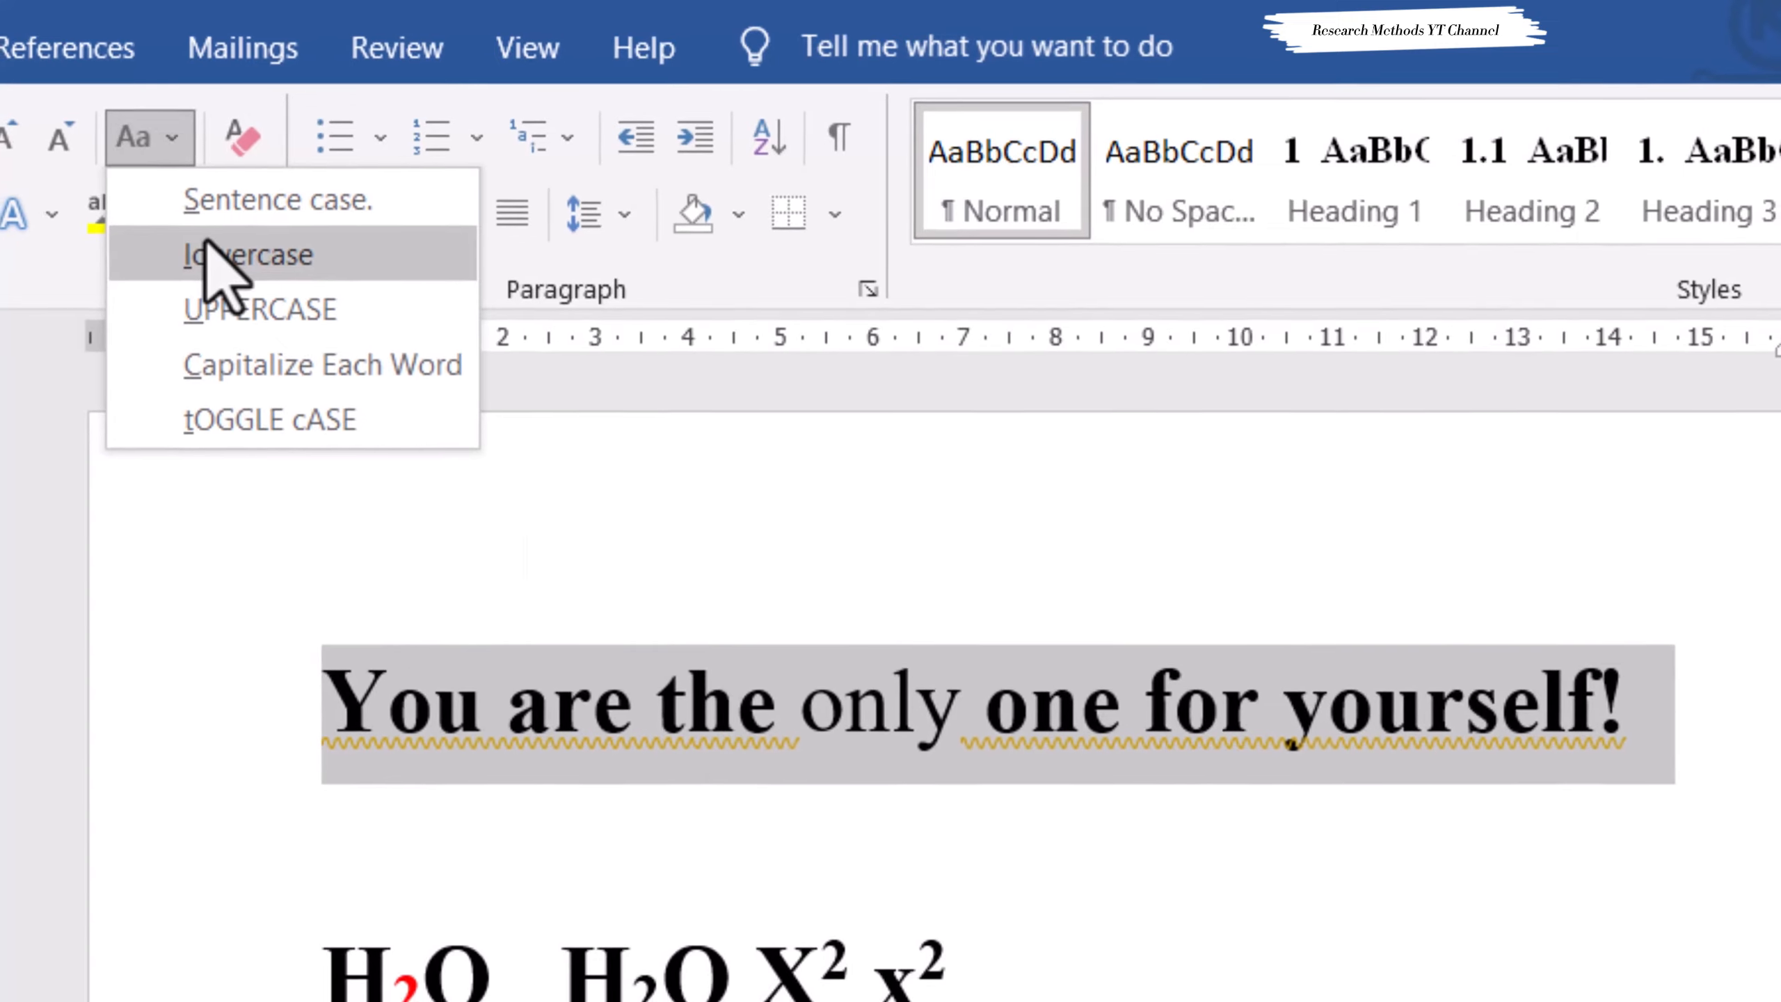
left_click(210, 256)
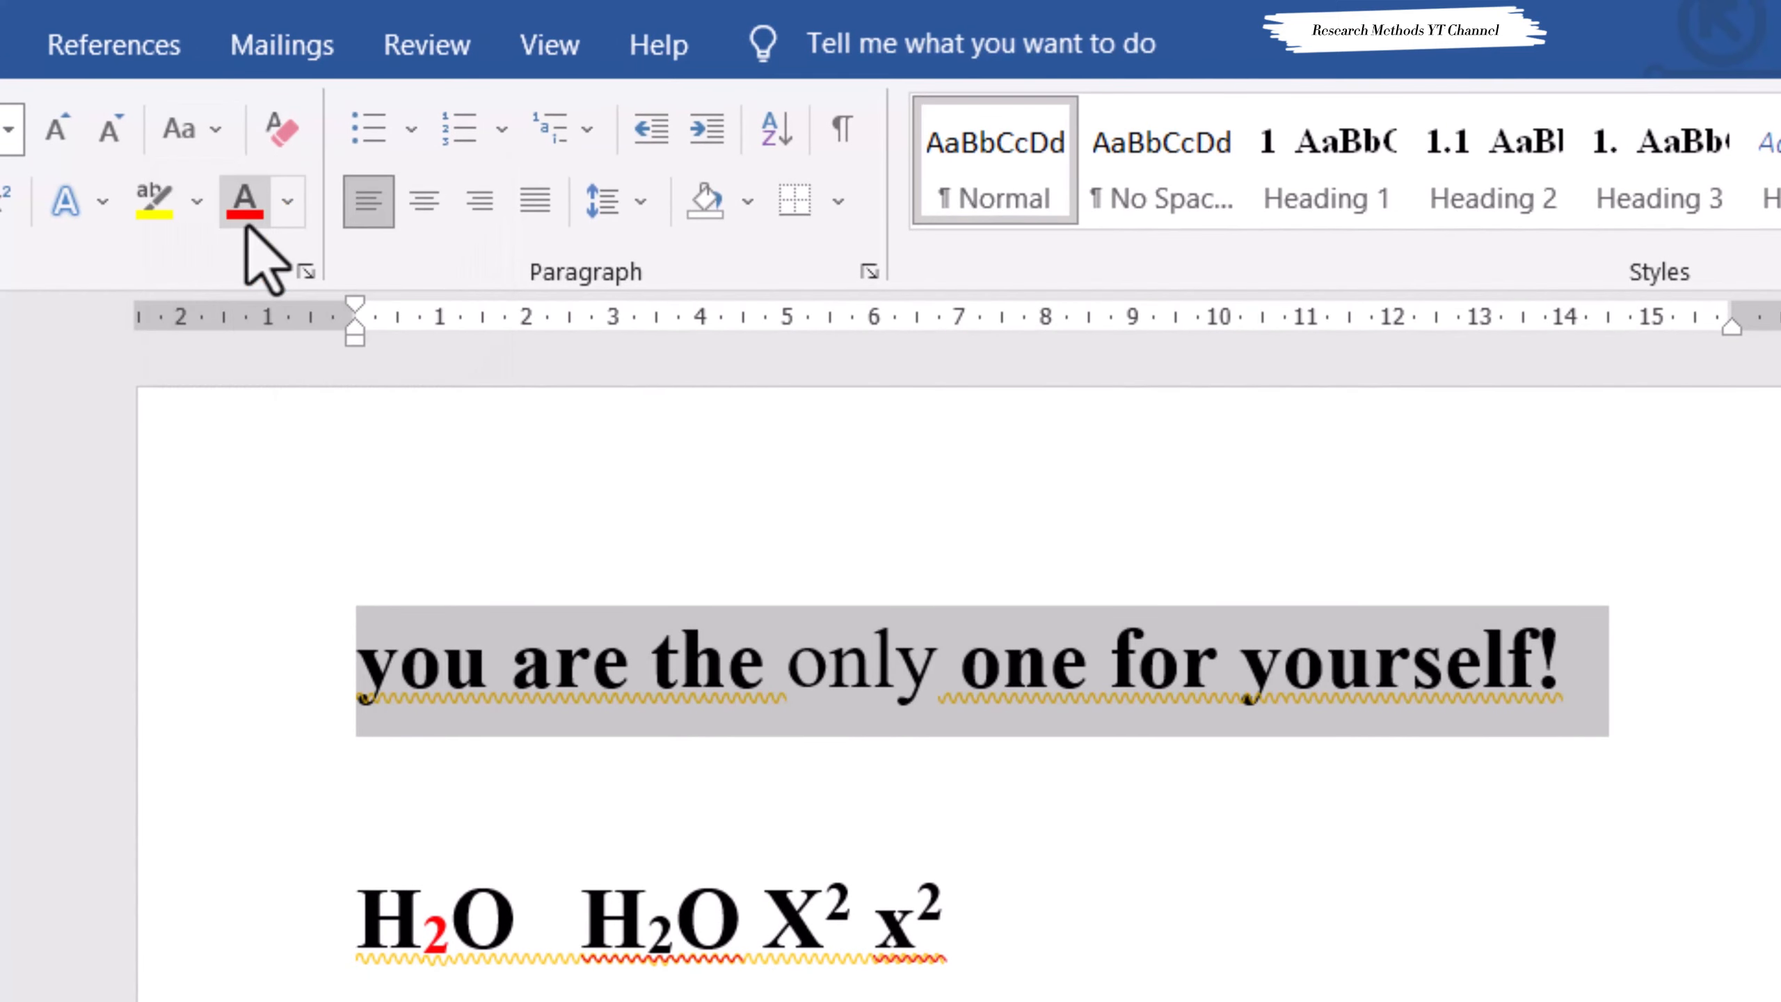
left_click(204, 133)
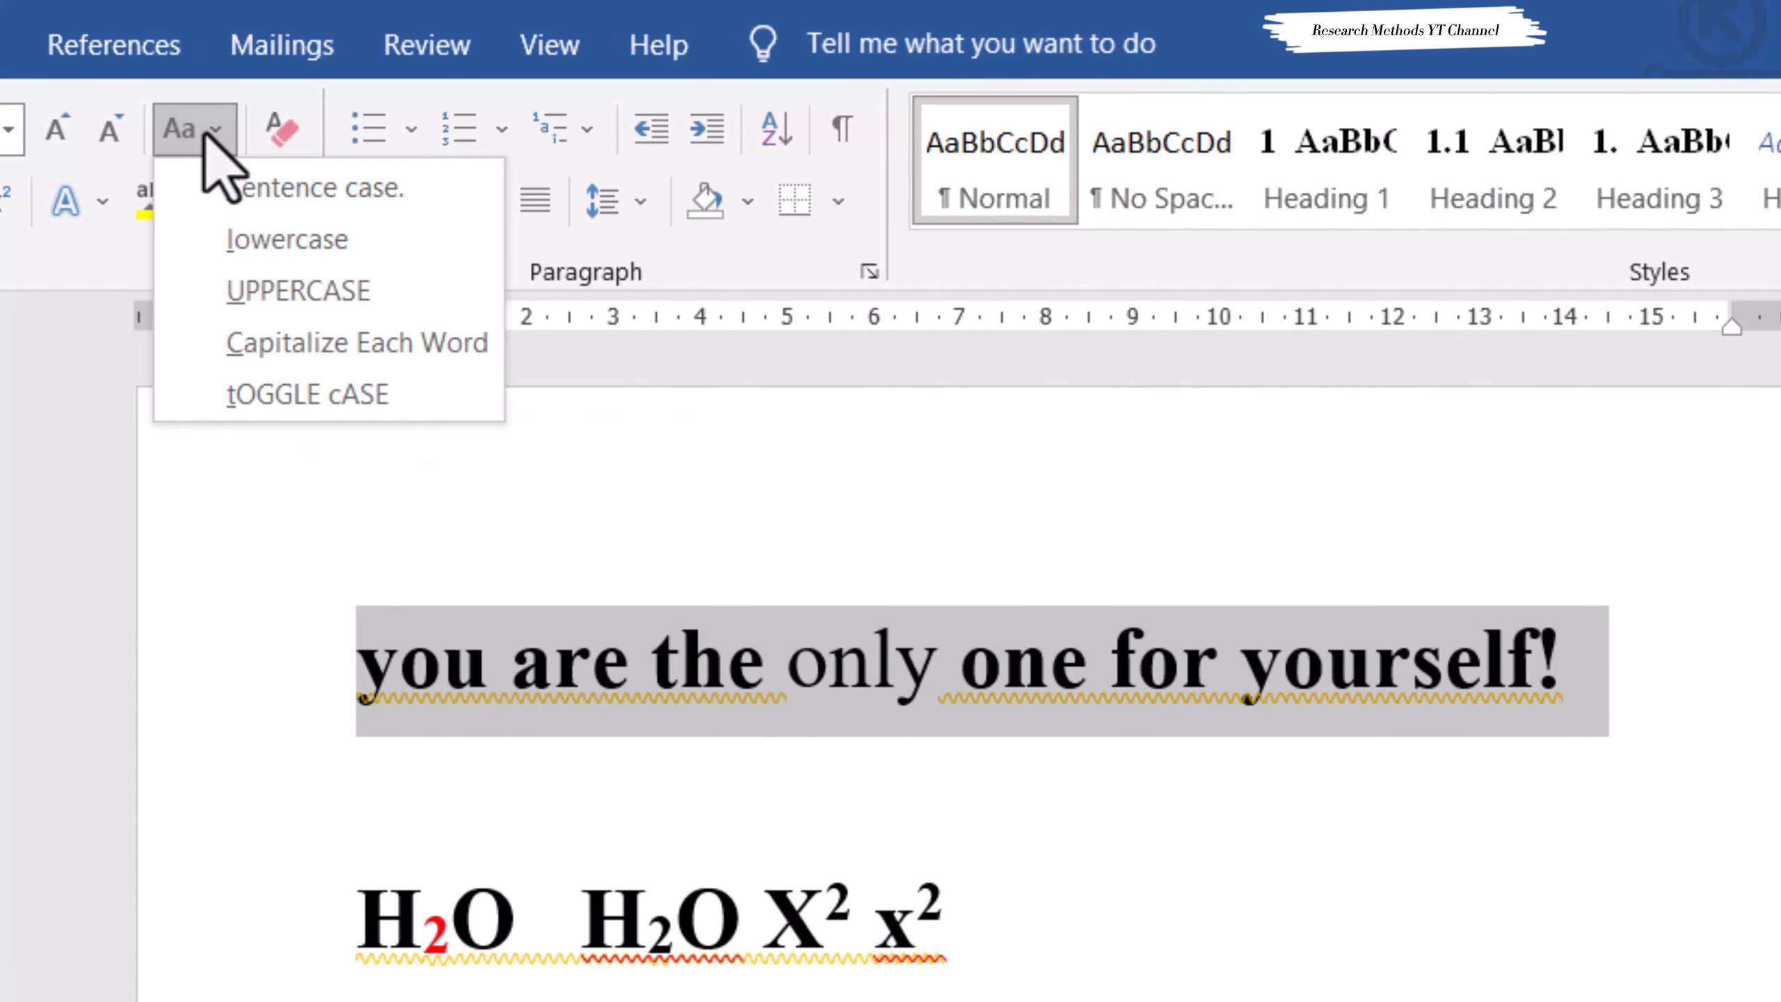
left_click(314, 298)
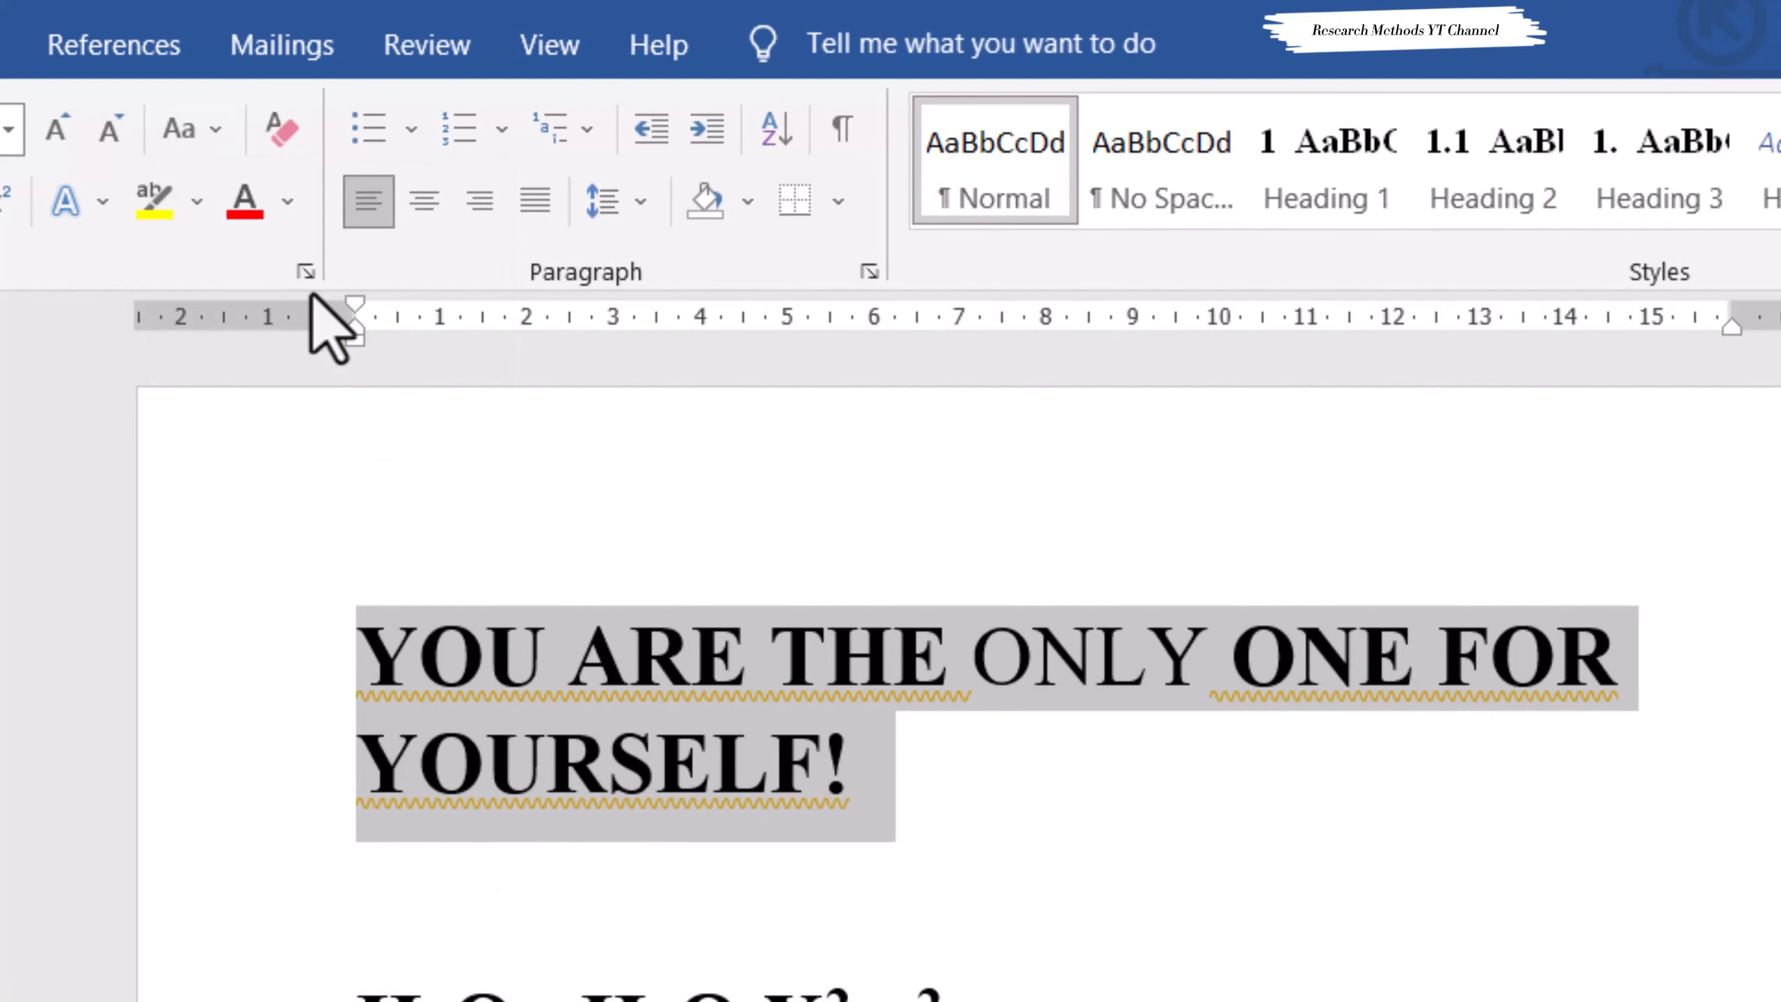
- Change the first sentence back to lowercase and apply Capitalize Each Word to it
left_click(214, 130)
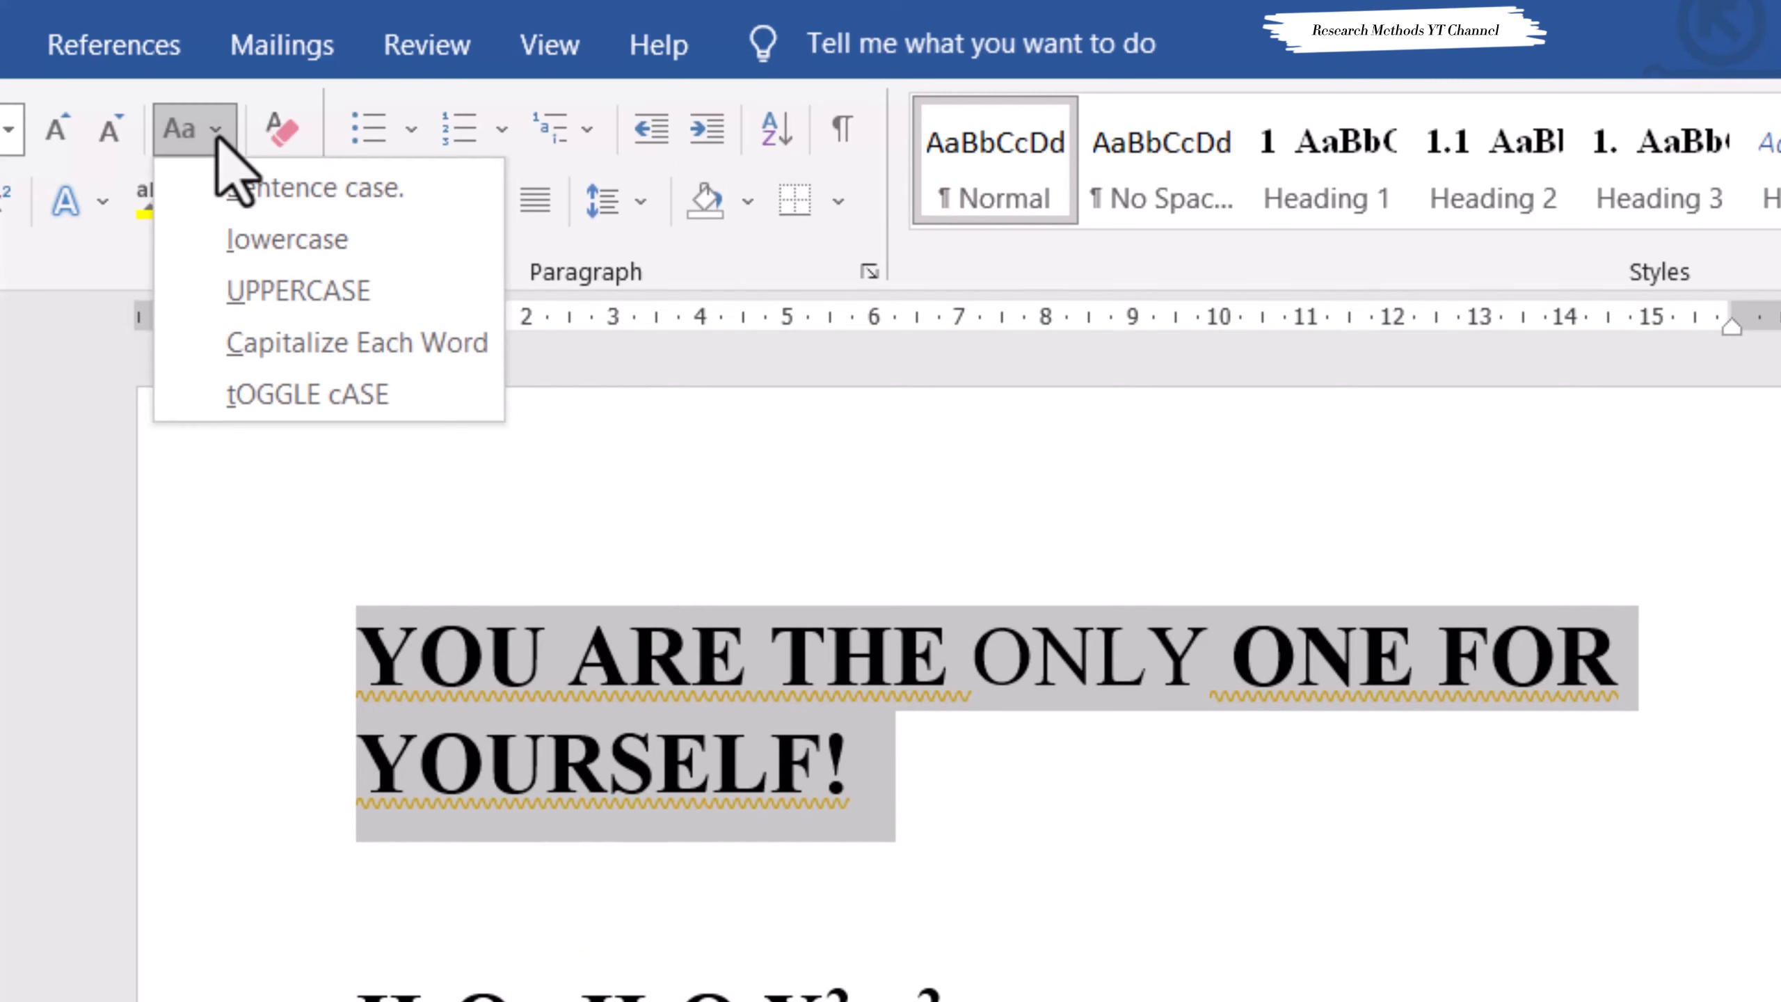
left_click(260, 243)
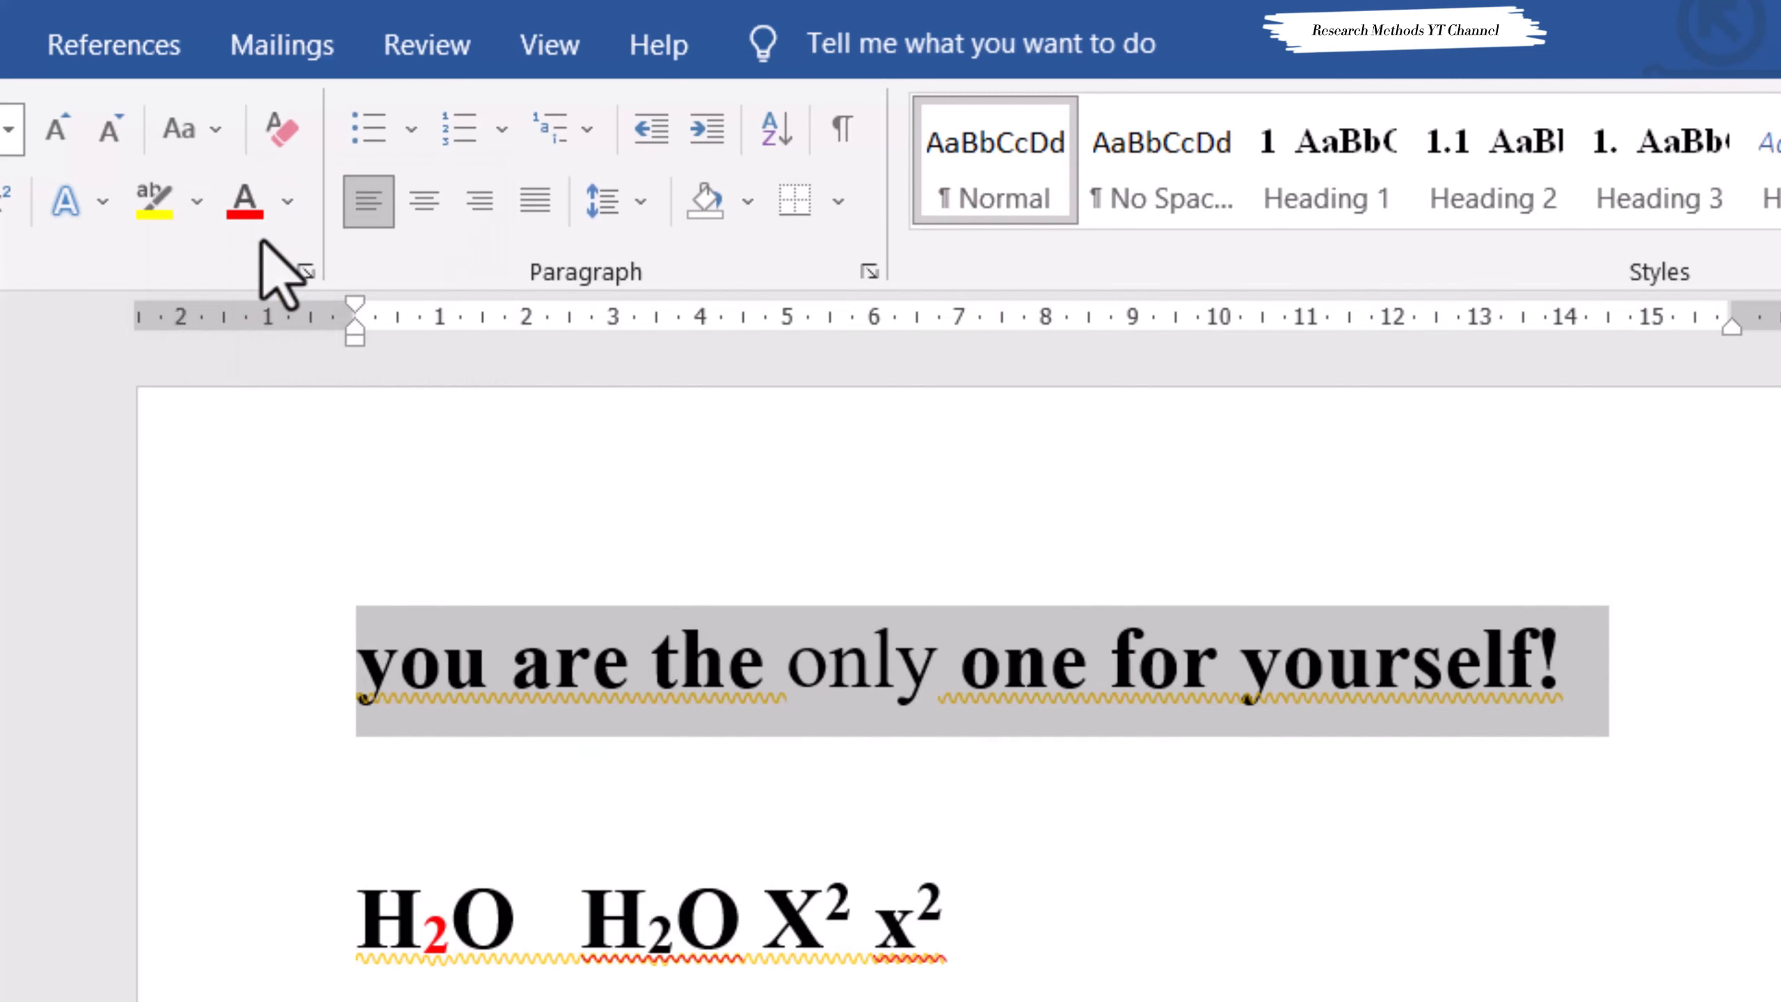
left_click(207, 131)
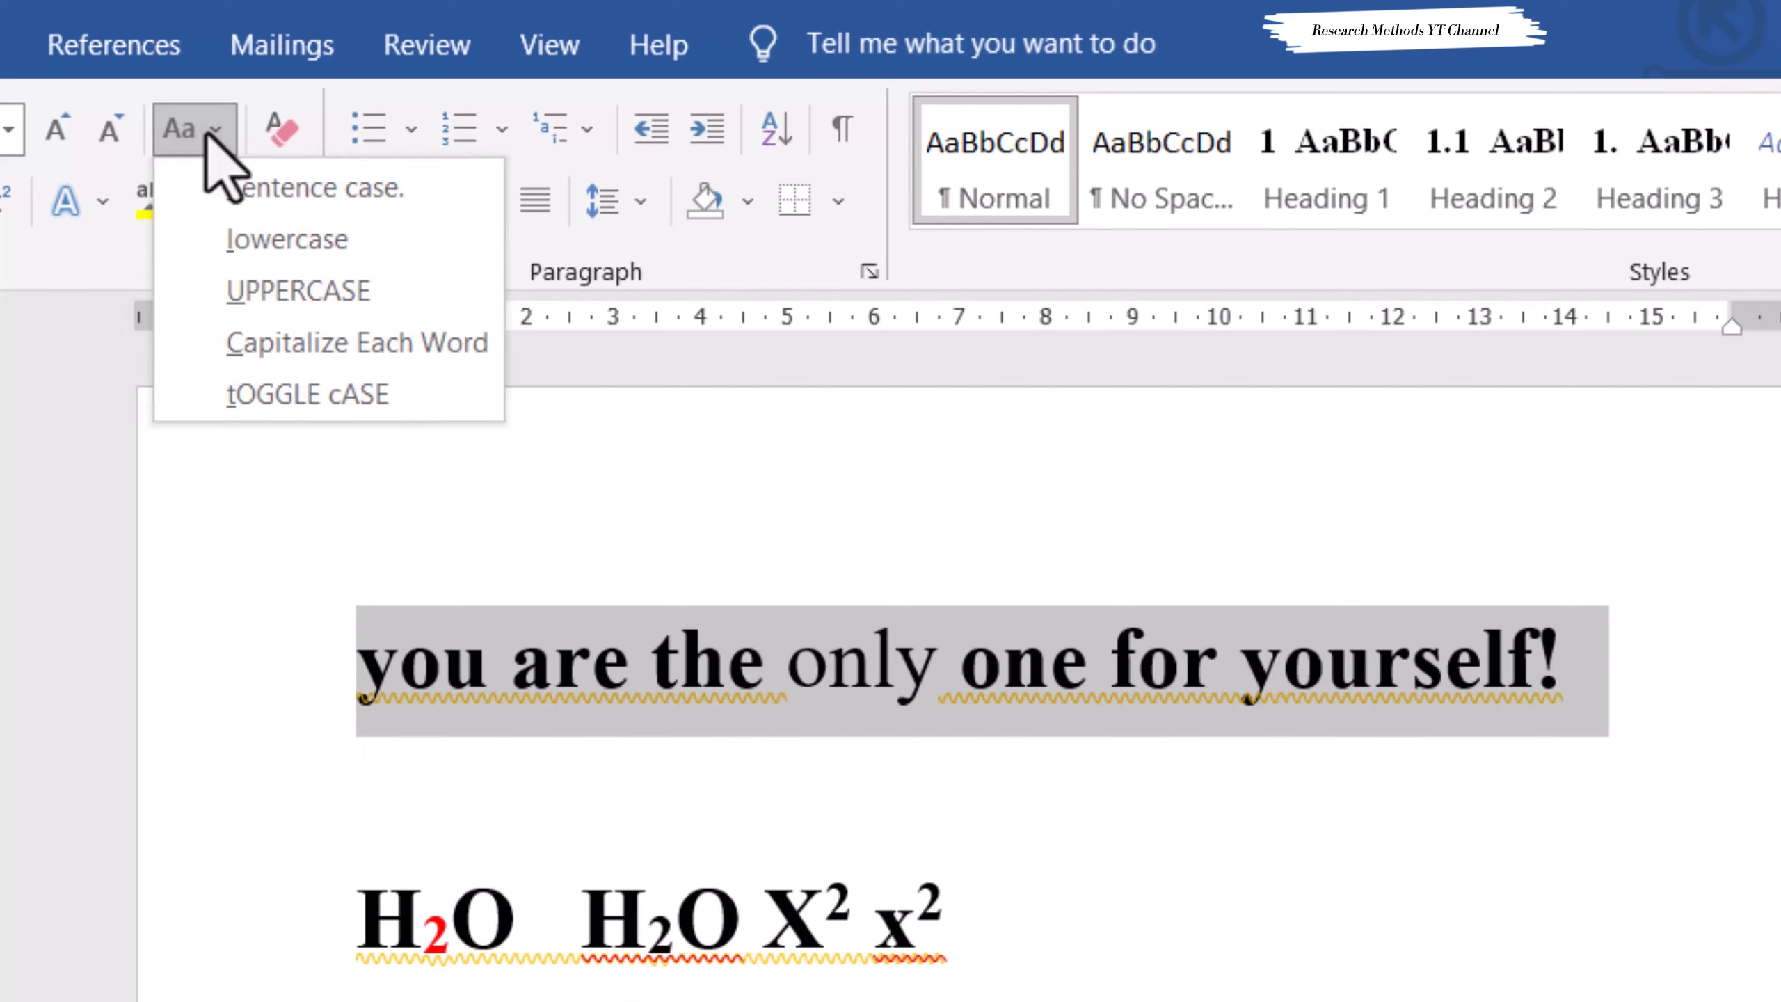
left_click(291, 343)
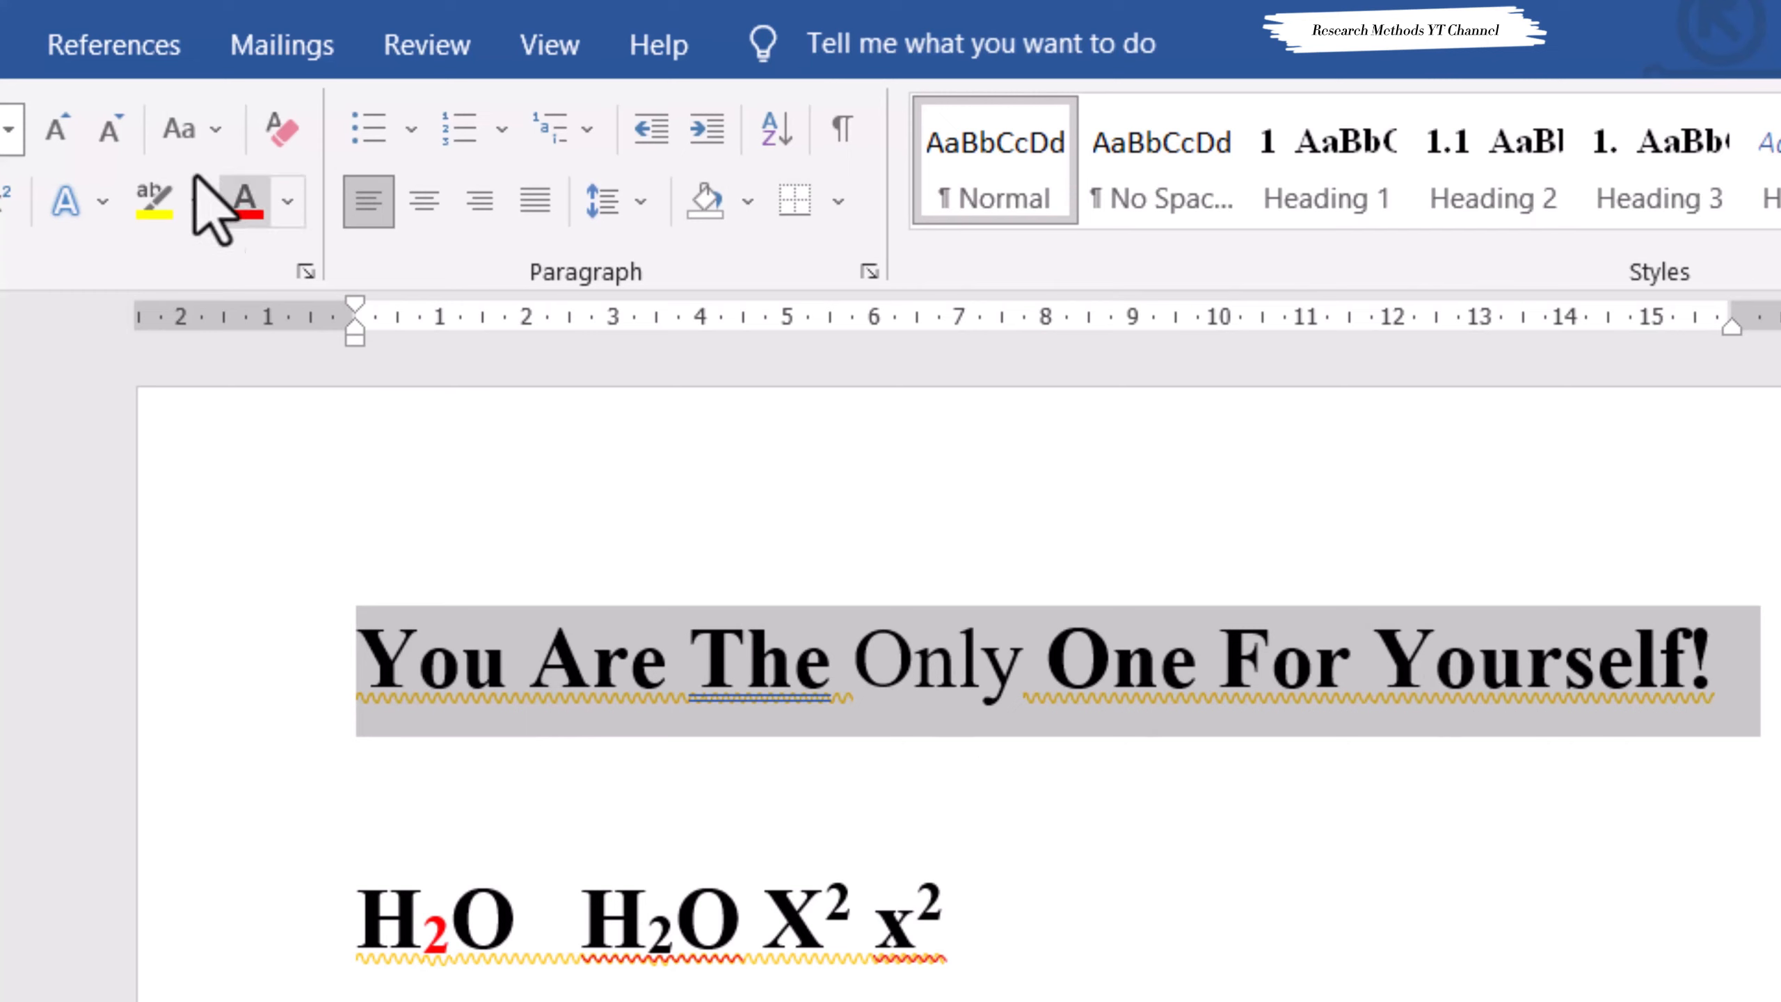
- Try tOGGLE cASE on the first sentence and return it to Sentence case
left_click(203, 126)
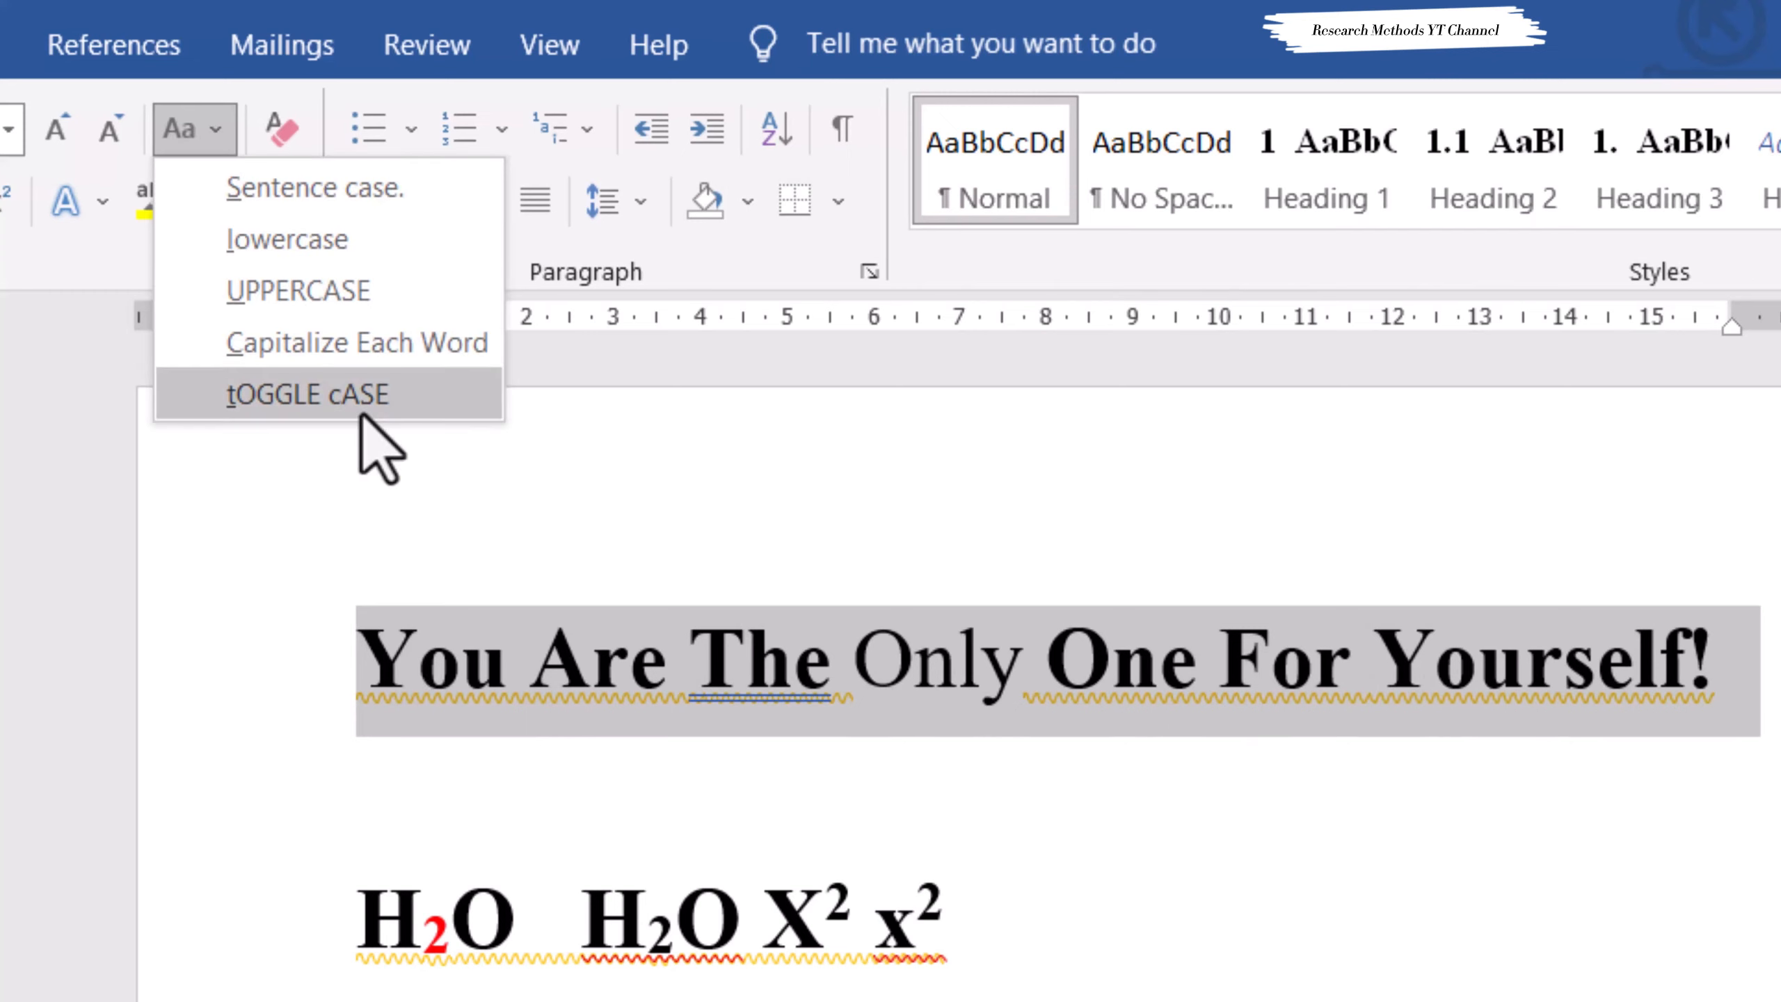
left_click(309, 395)
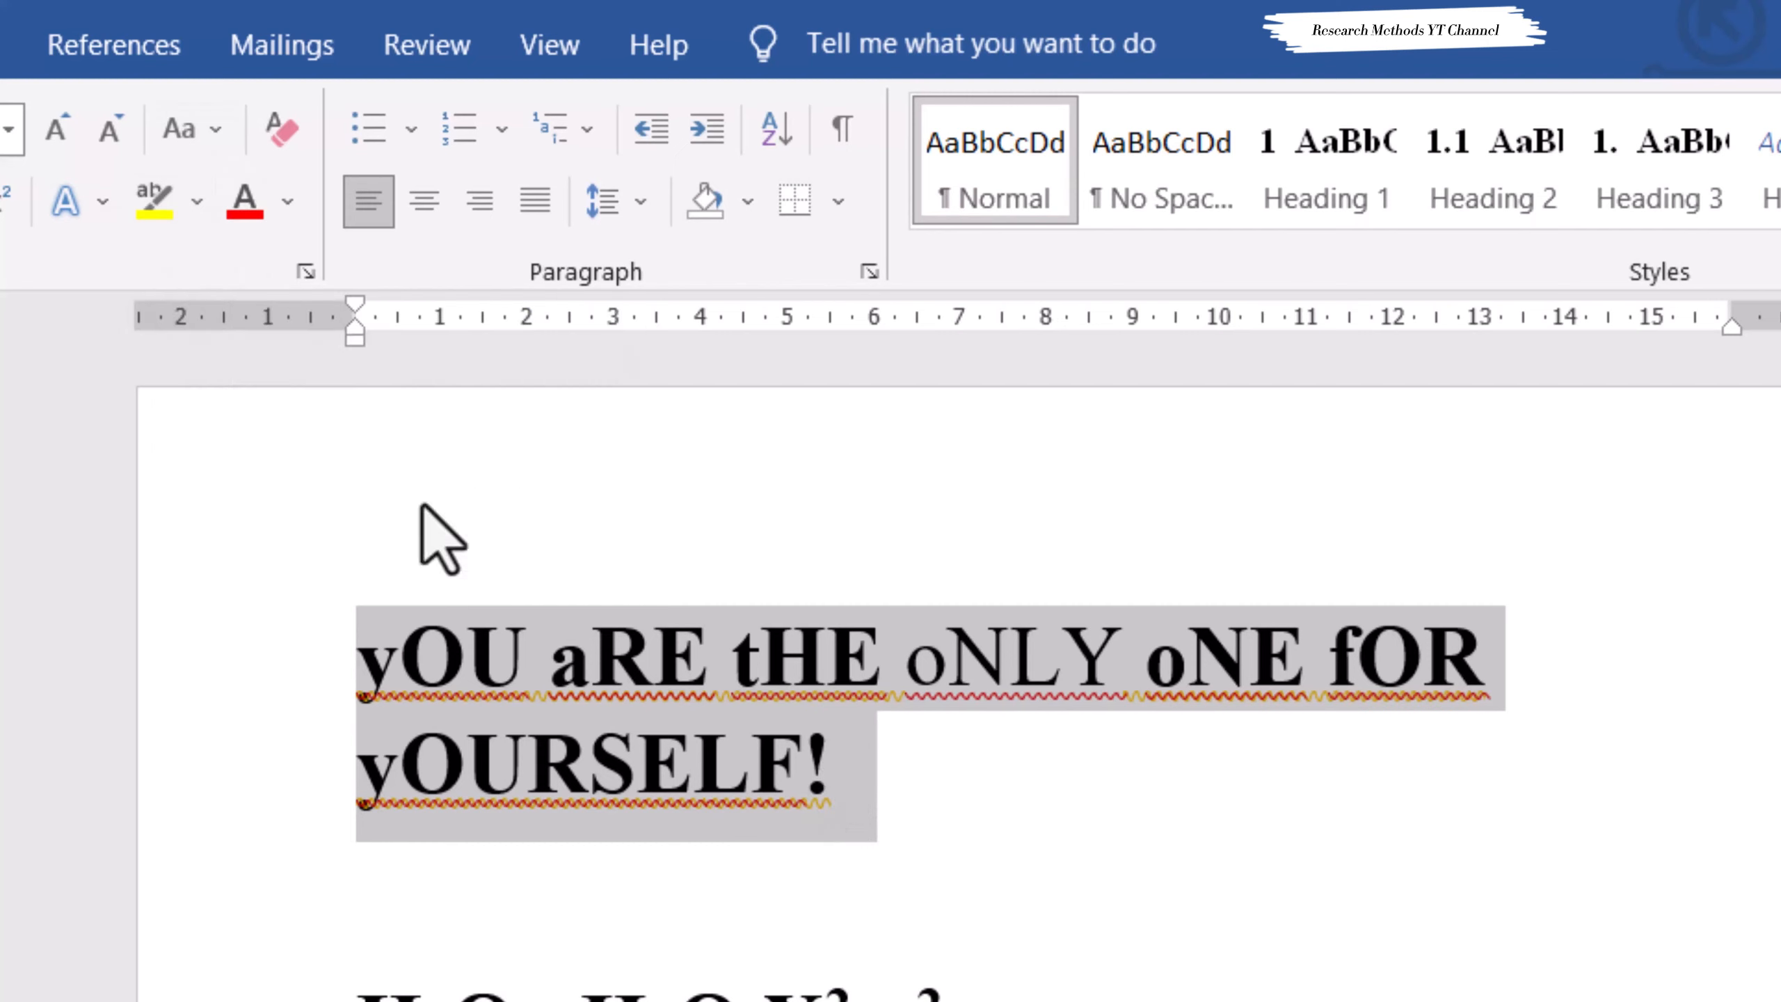
left_click(210, 130)
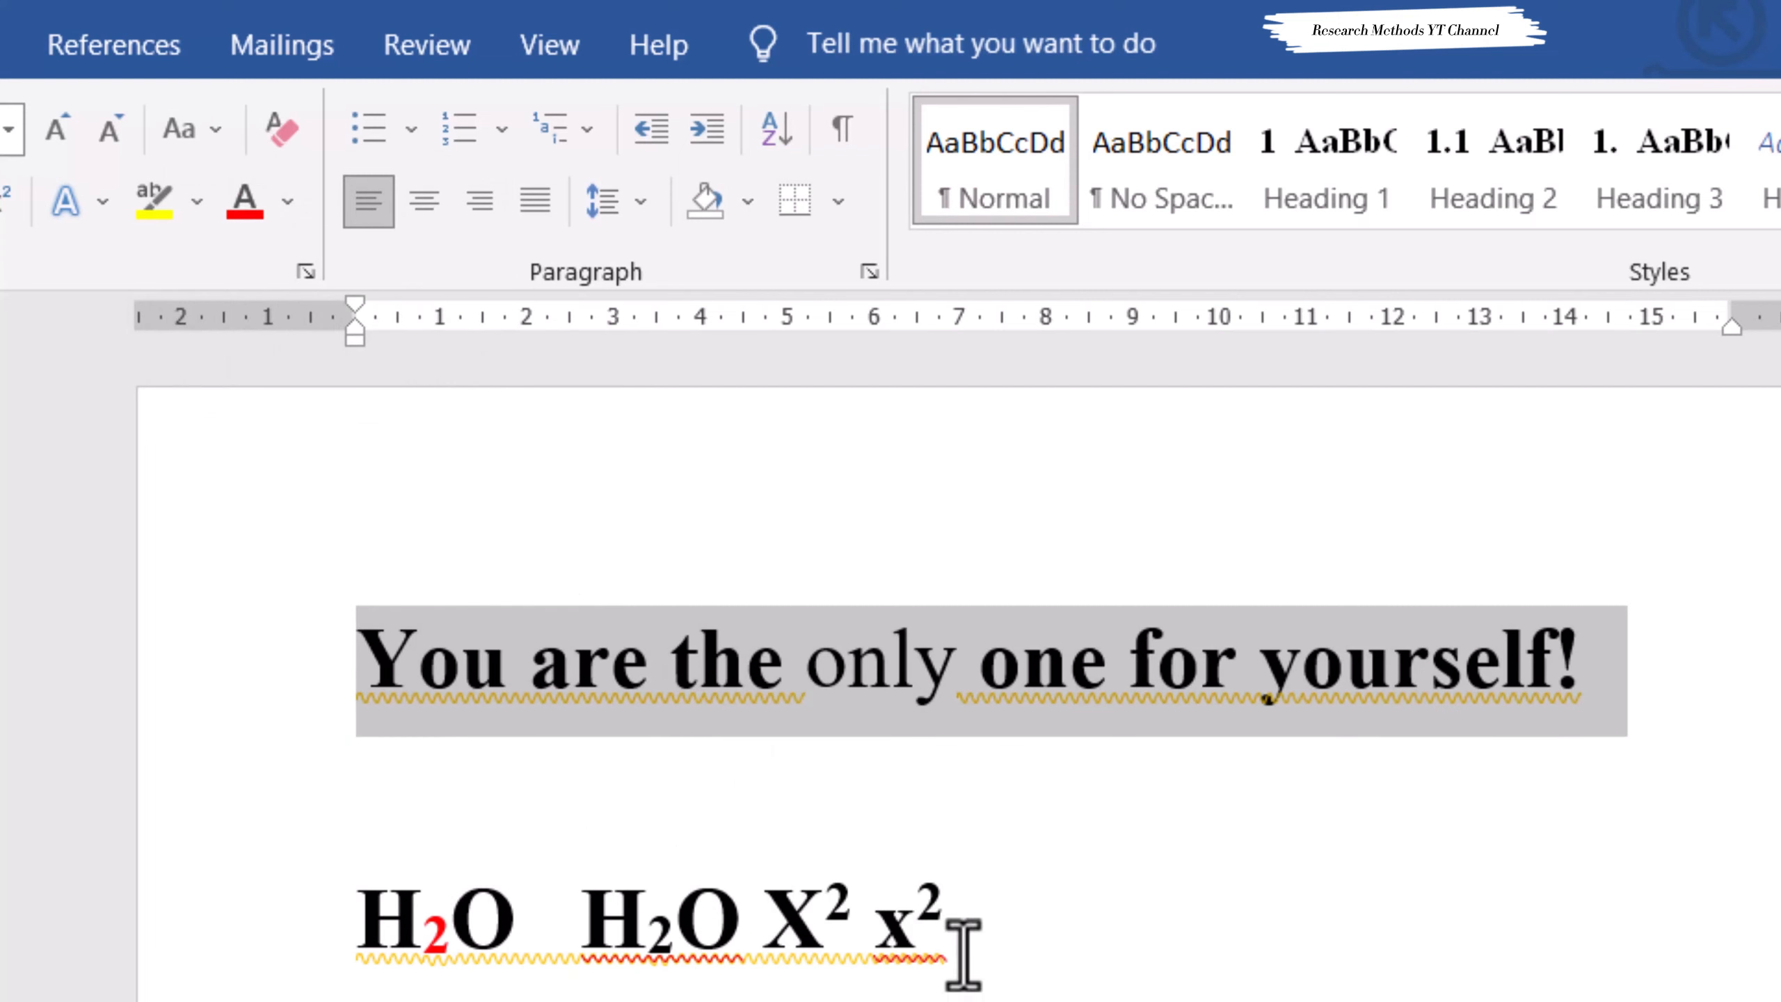
- Delete the formula line and the empty line above it, leaving only the first sentence
left_click_drag(963, 954, 326, 843)
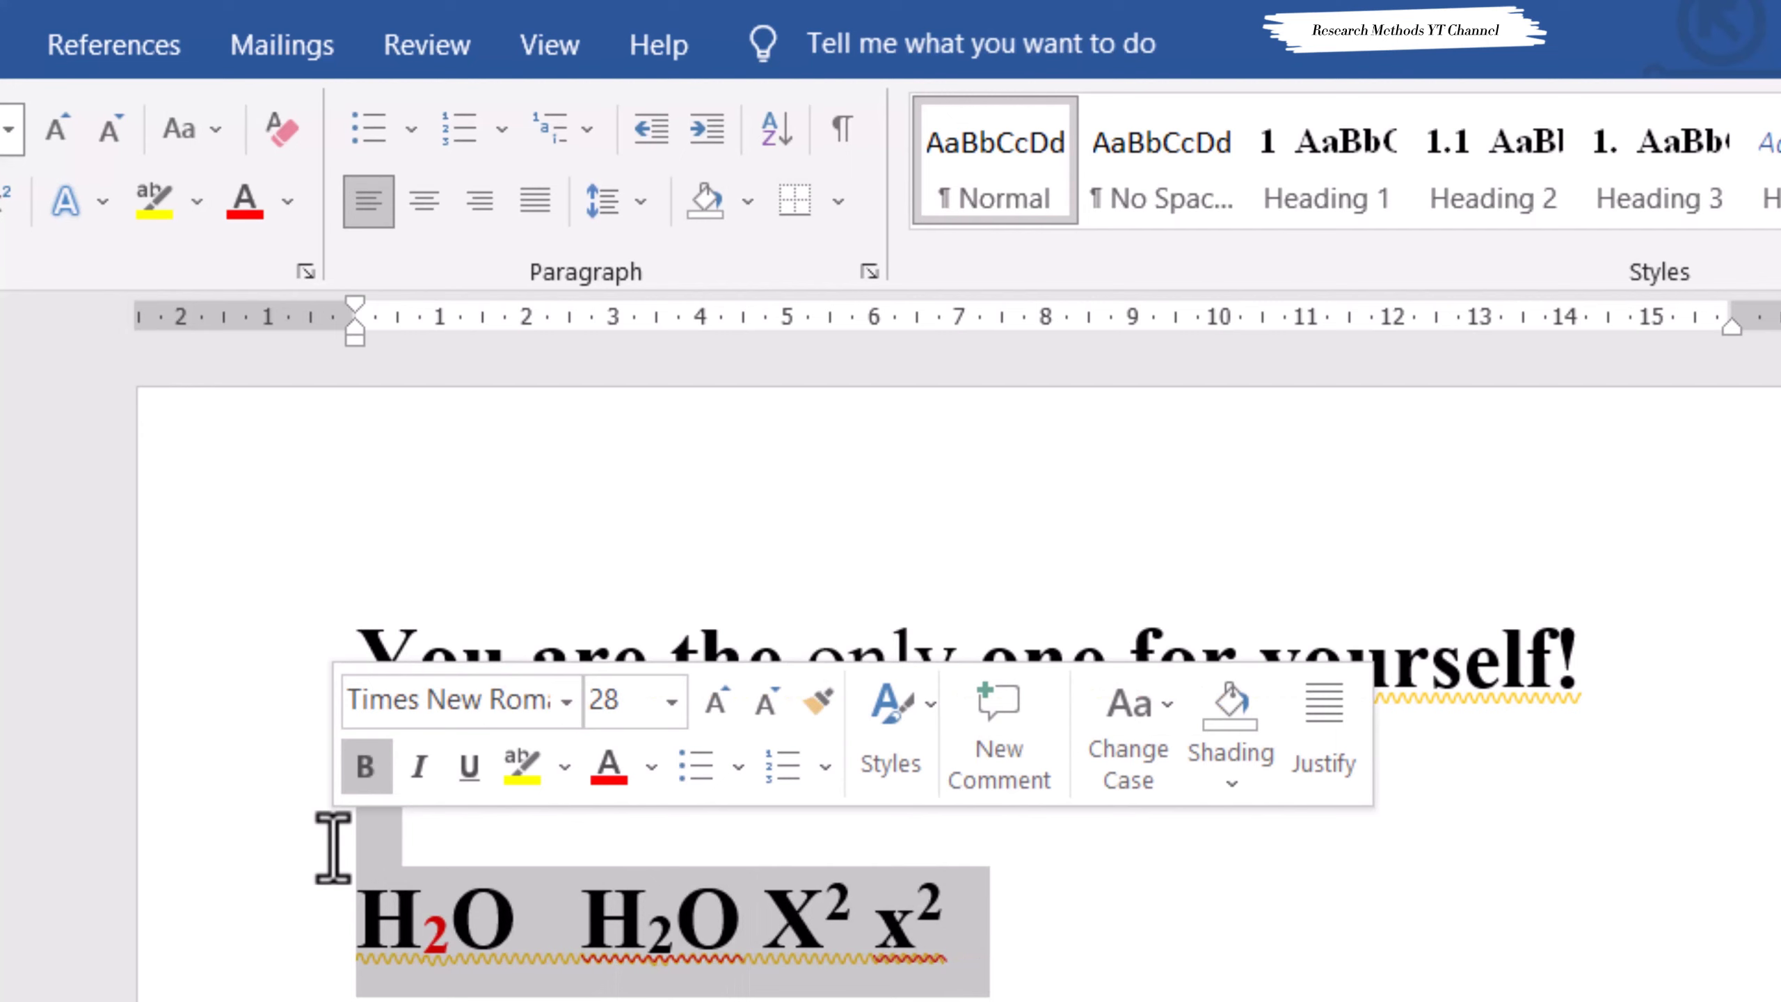
key("BackSpace")
key("BackSpace")
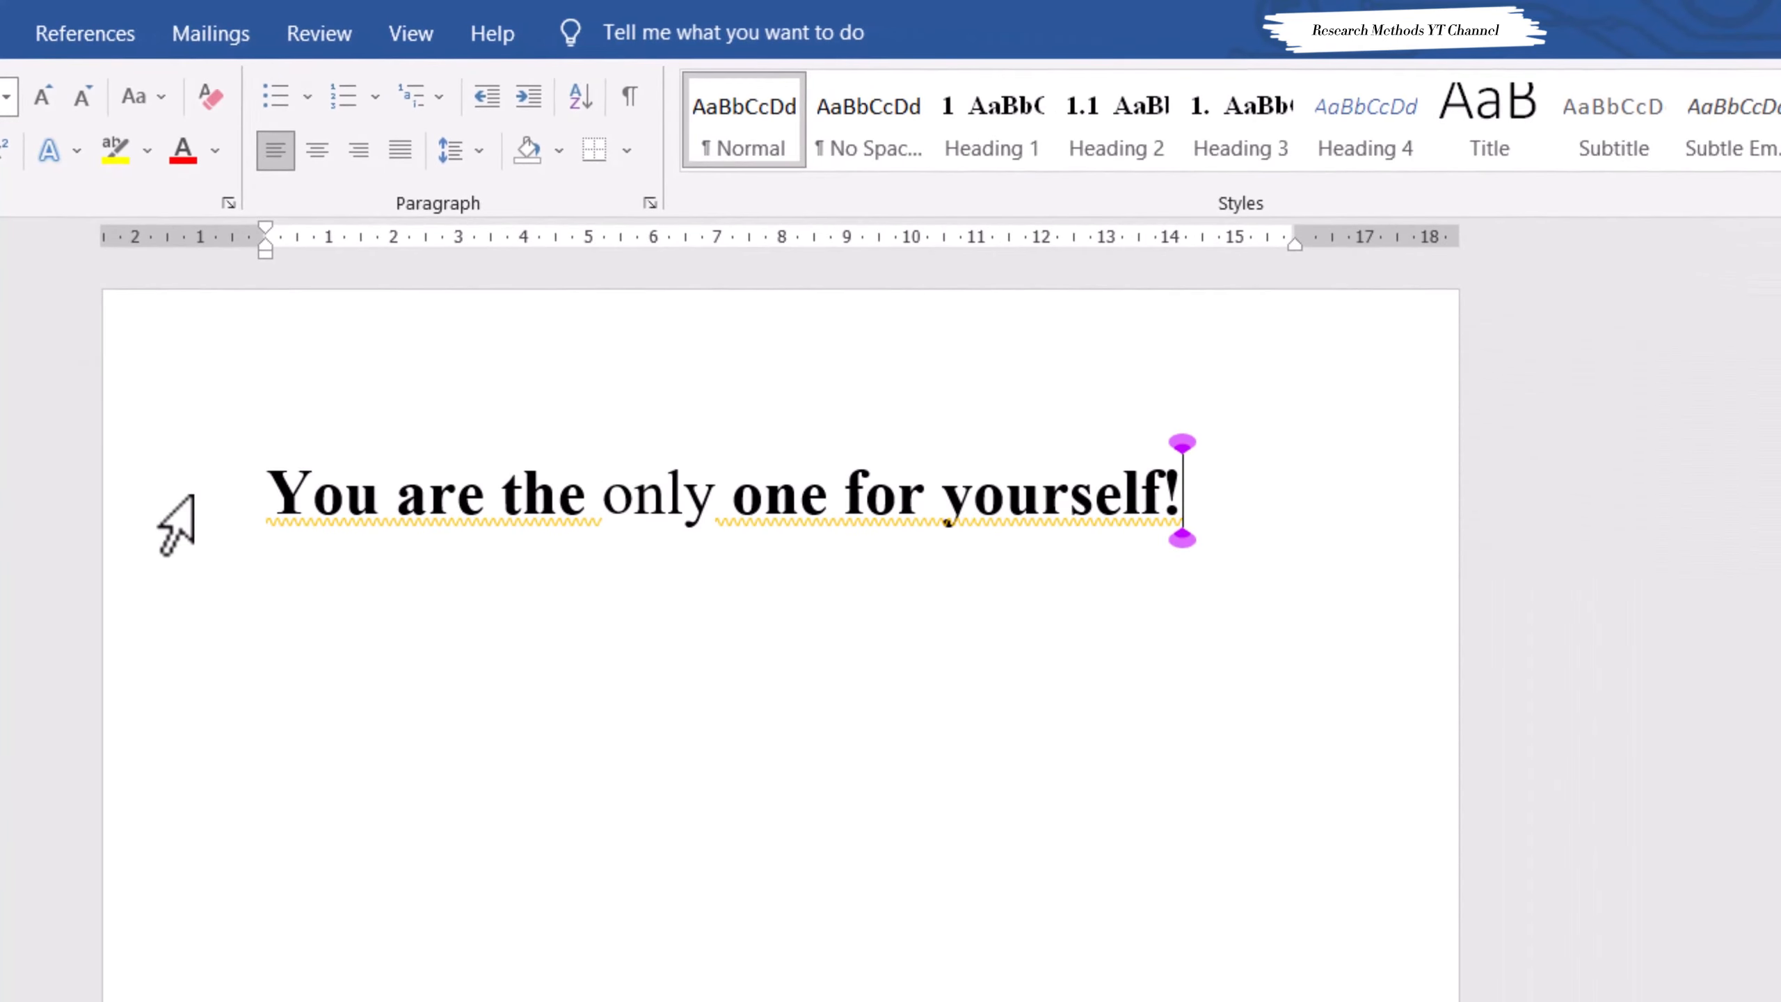
- Apply the white-filled, blue-outlined text effect from the fourth column of the first preset row to the whole sentence
left_click(146, 525)
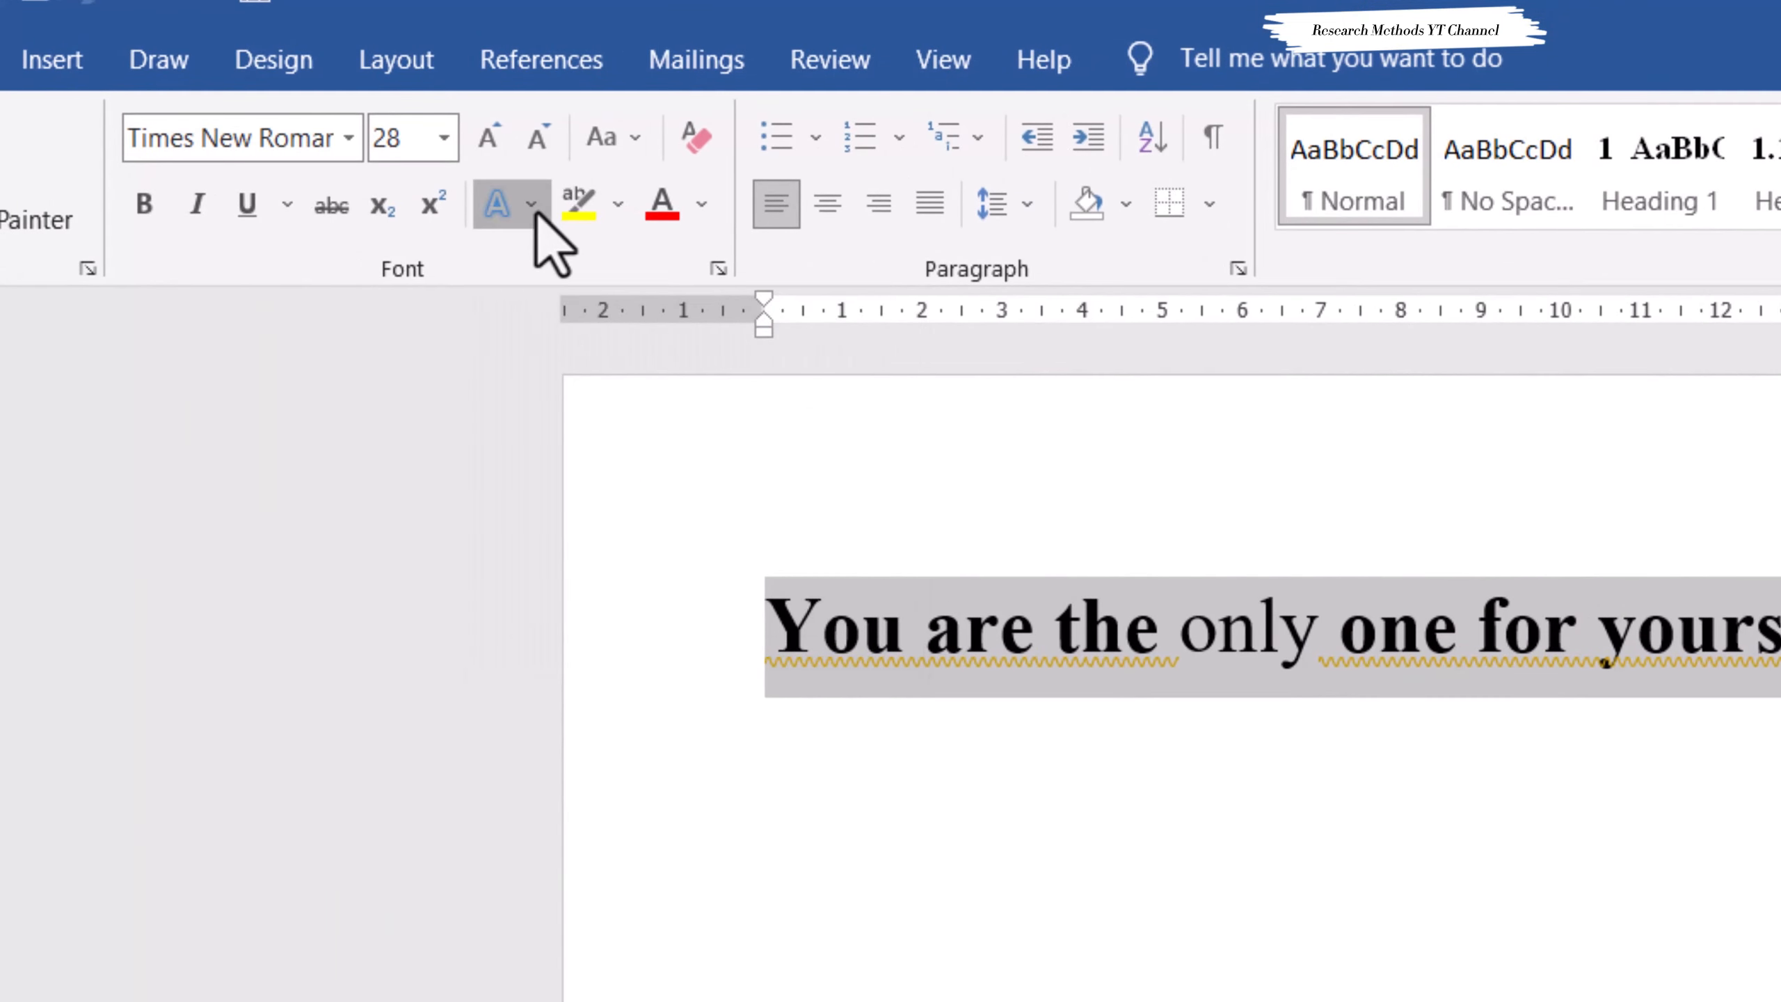
left_click(533, 207)
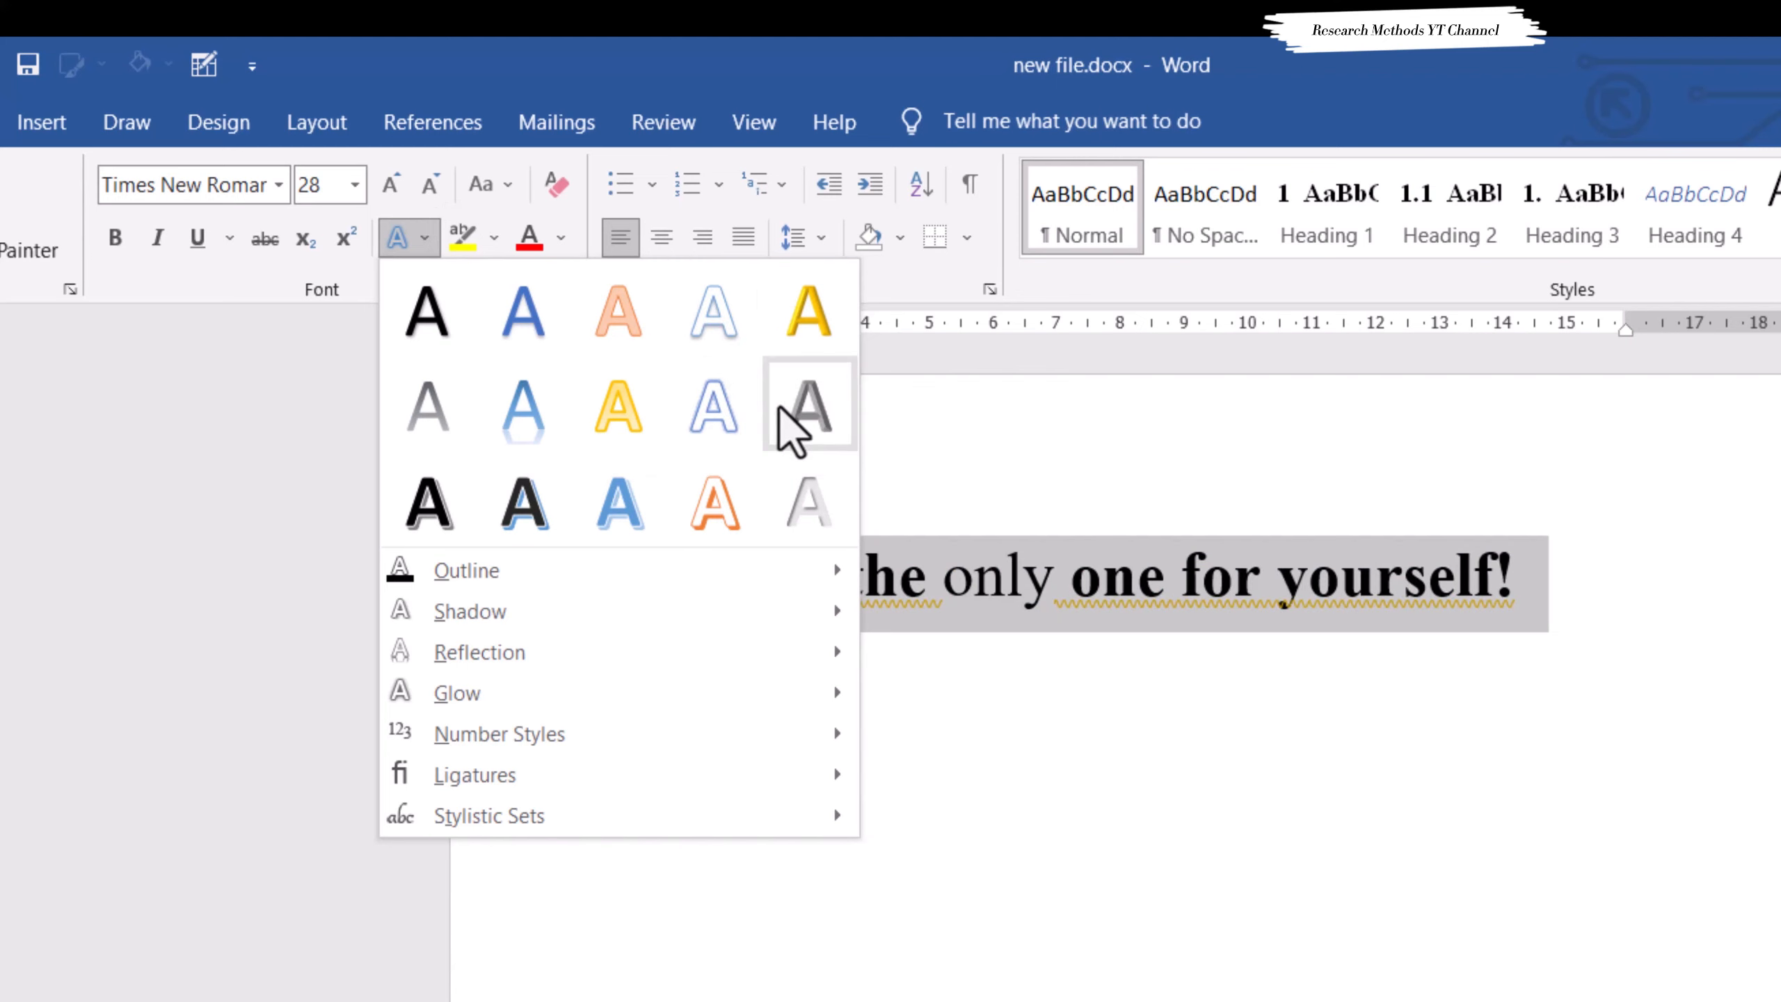
left_click(711, 316)
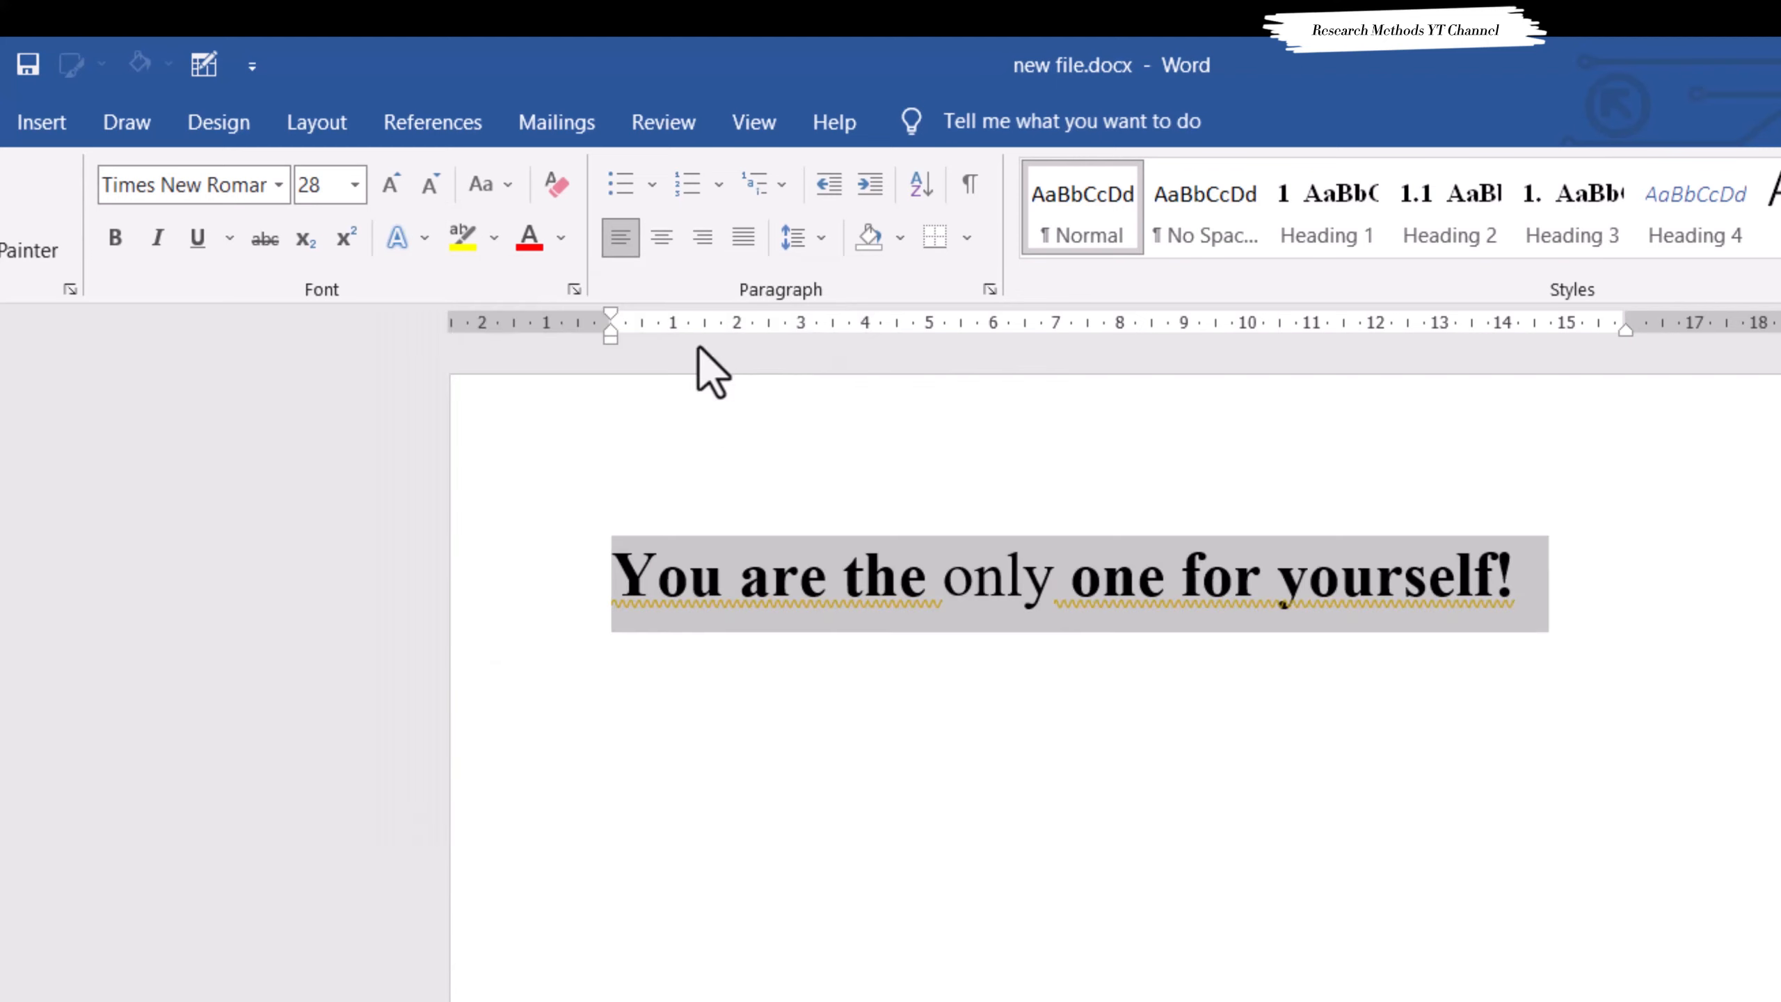
- Set the sentence's text outline to the standard dark blue color
left_click(428, 238)
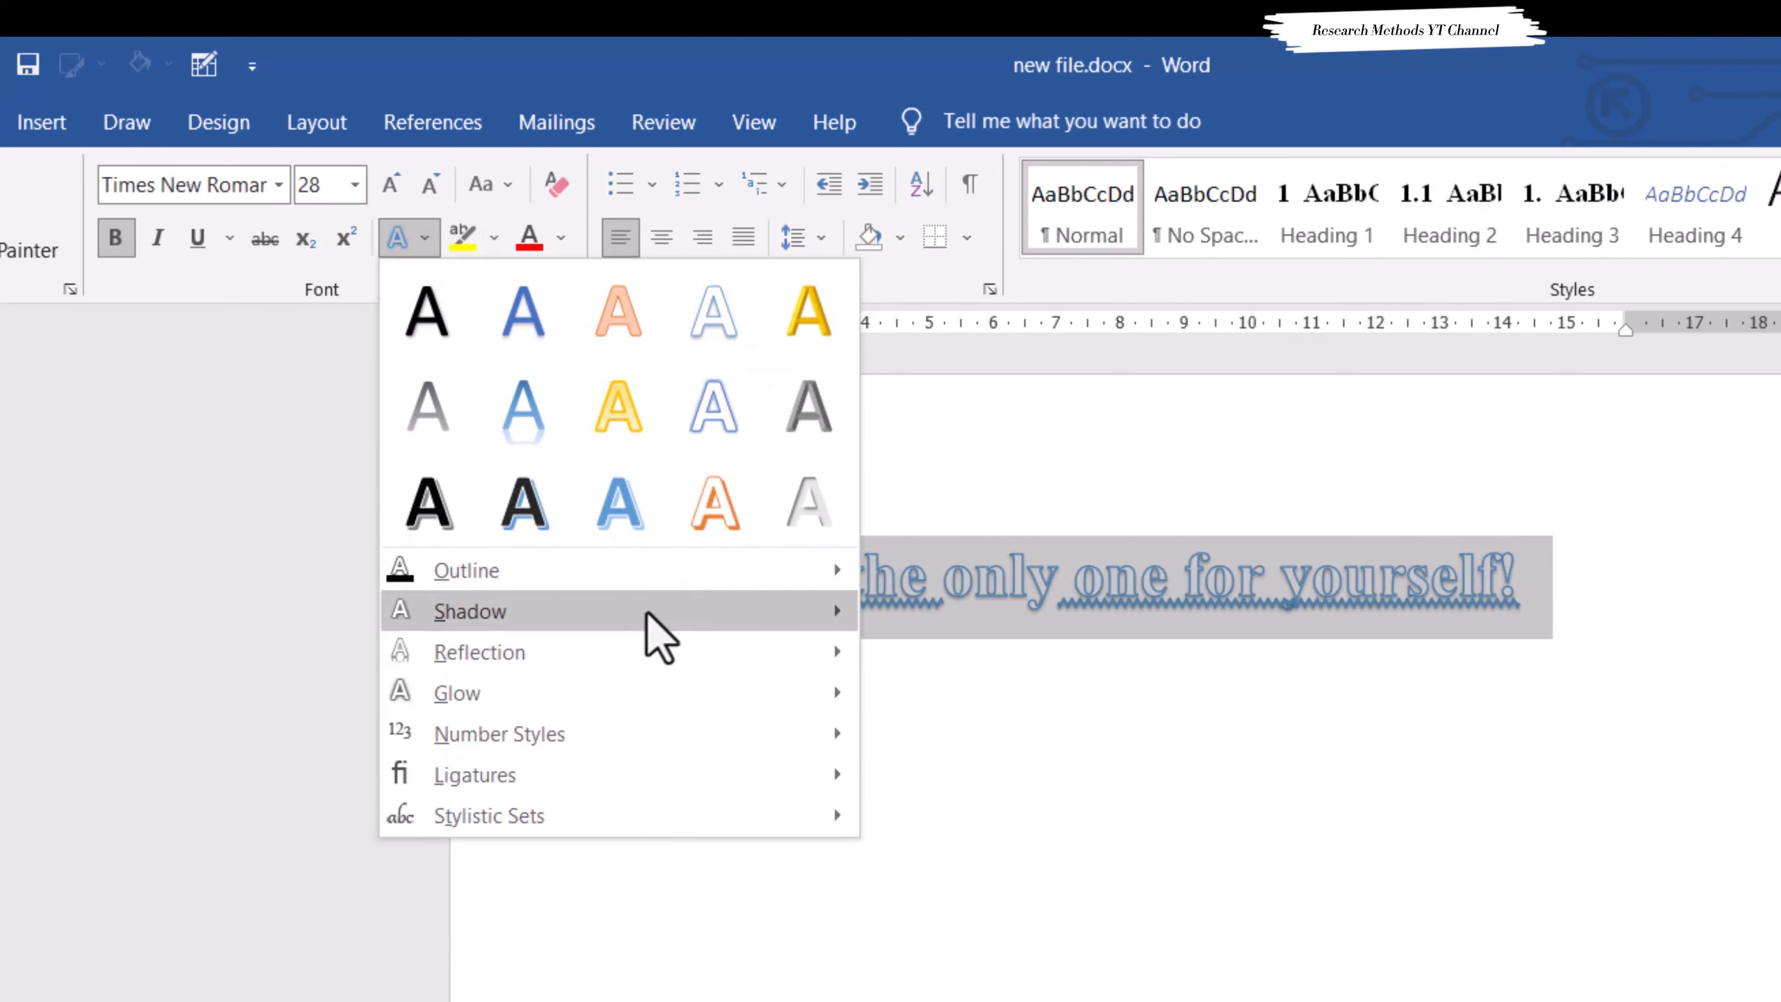
mouse_move(726, 597)
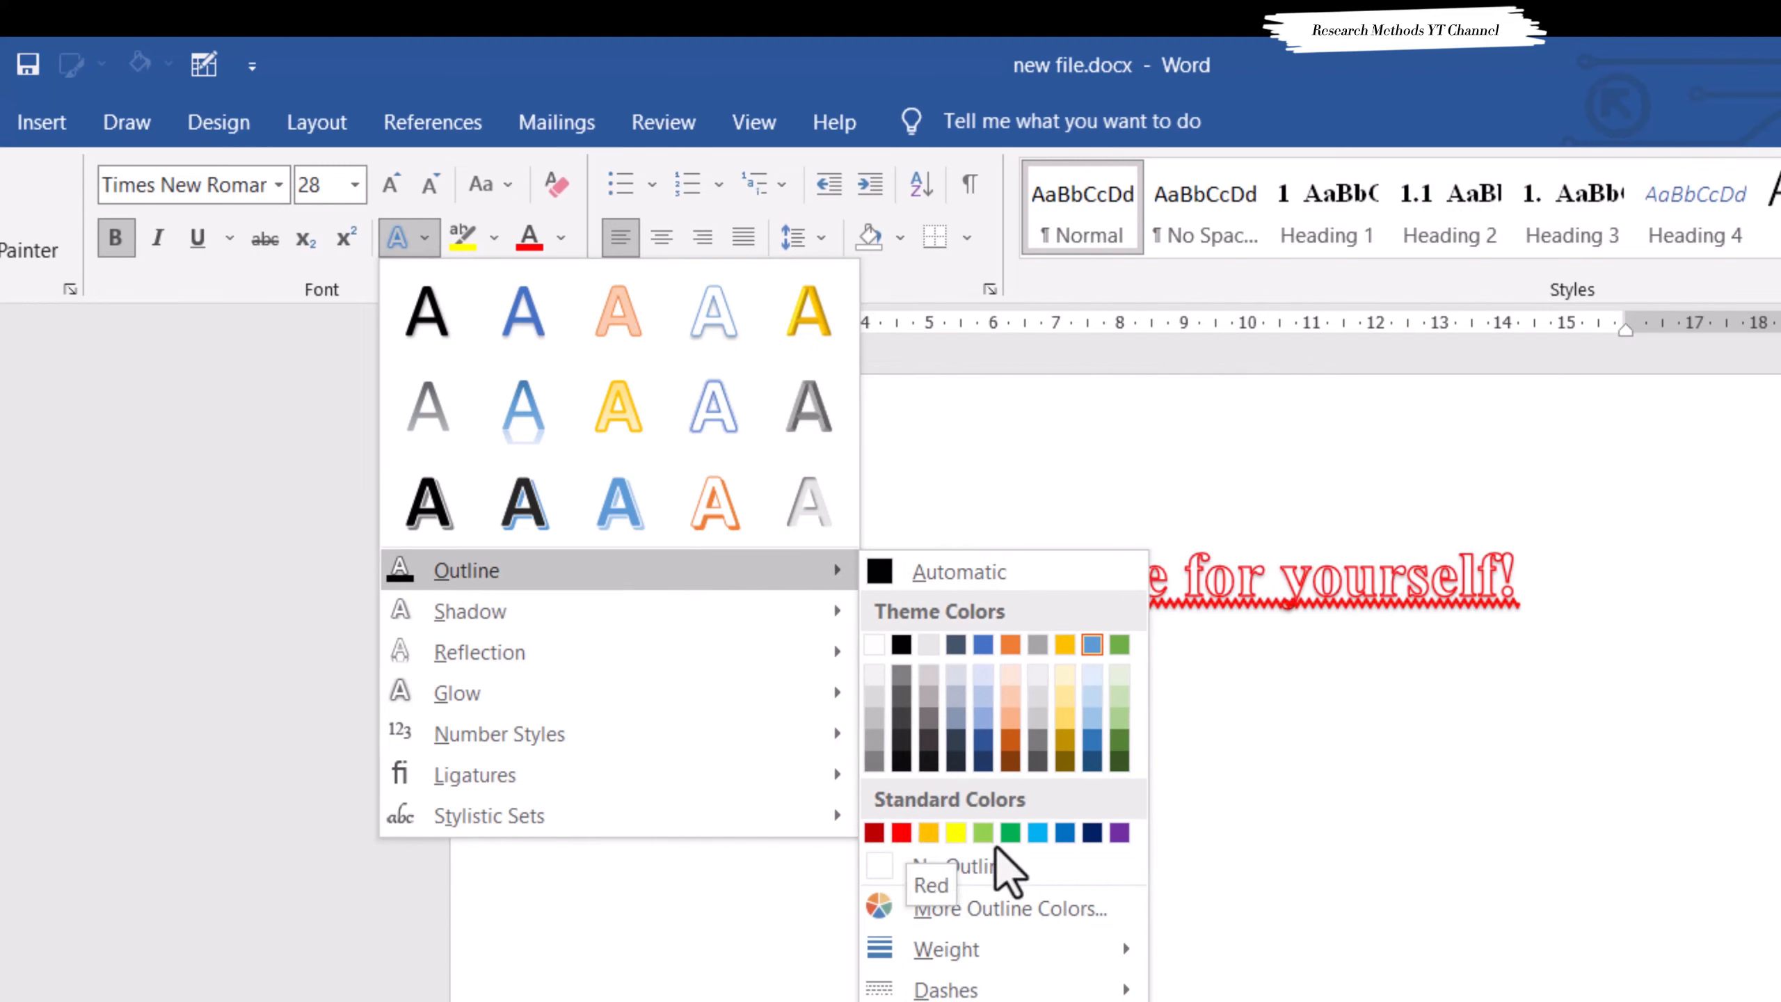
left_click(1089, 838)
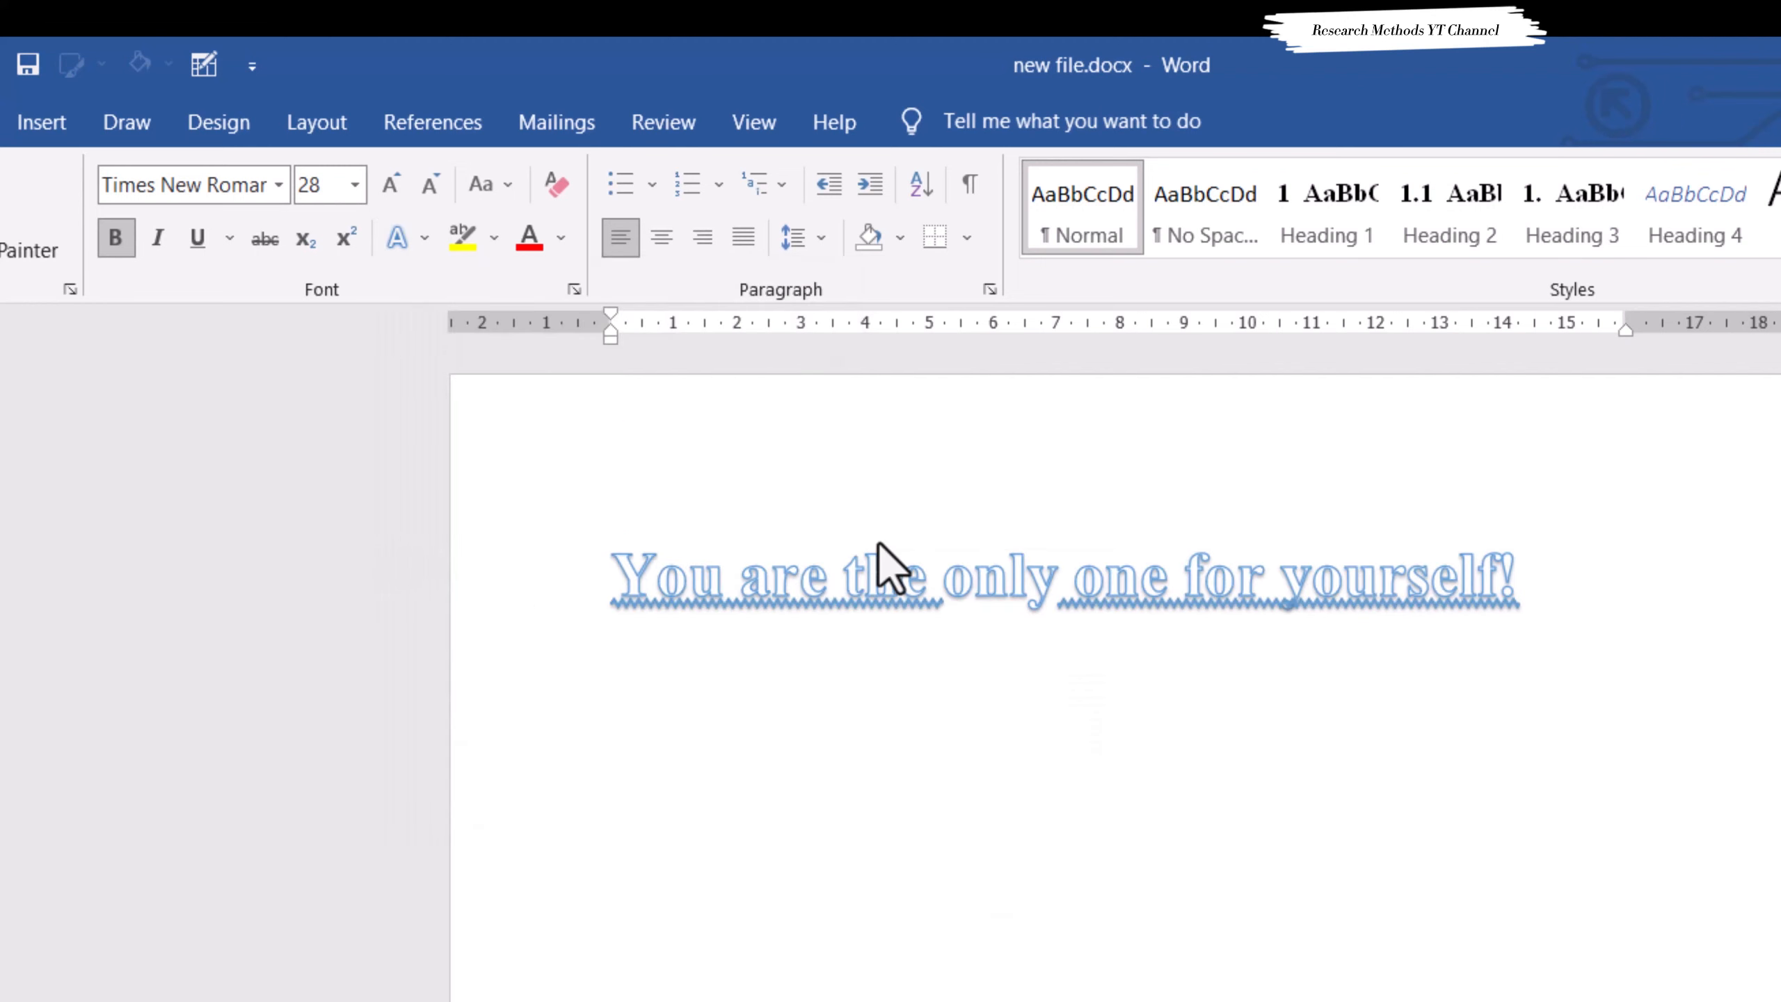
- Set the sentence's font color to red
left_click(565, 237)
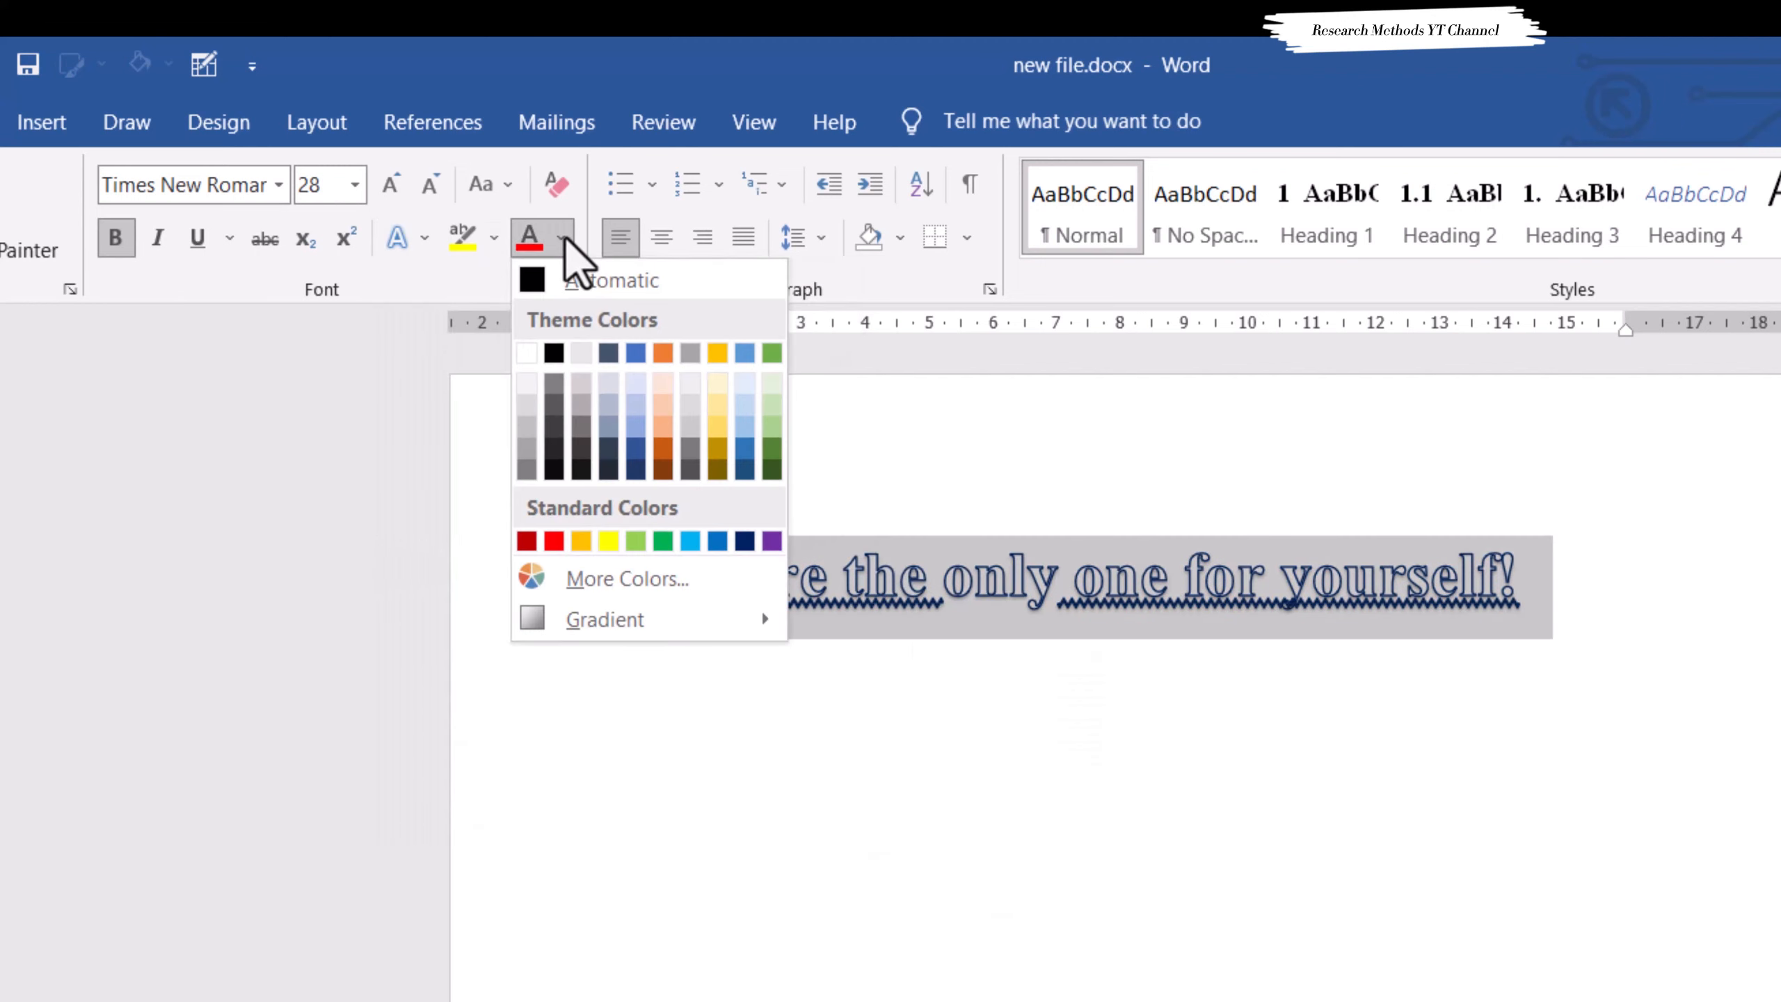
left_click(526, 239)
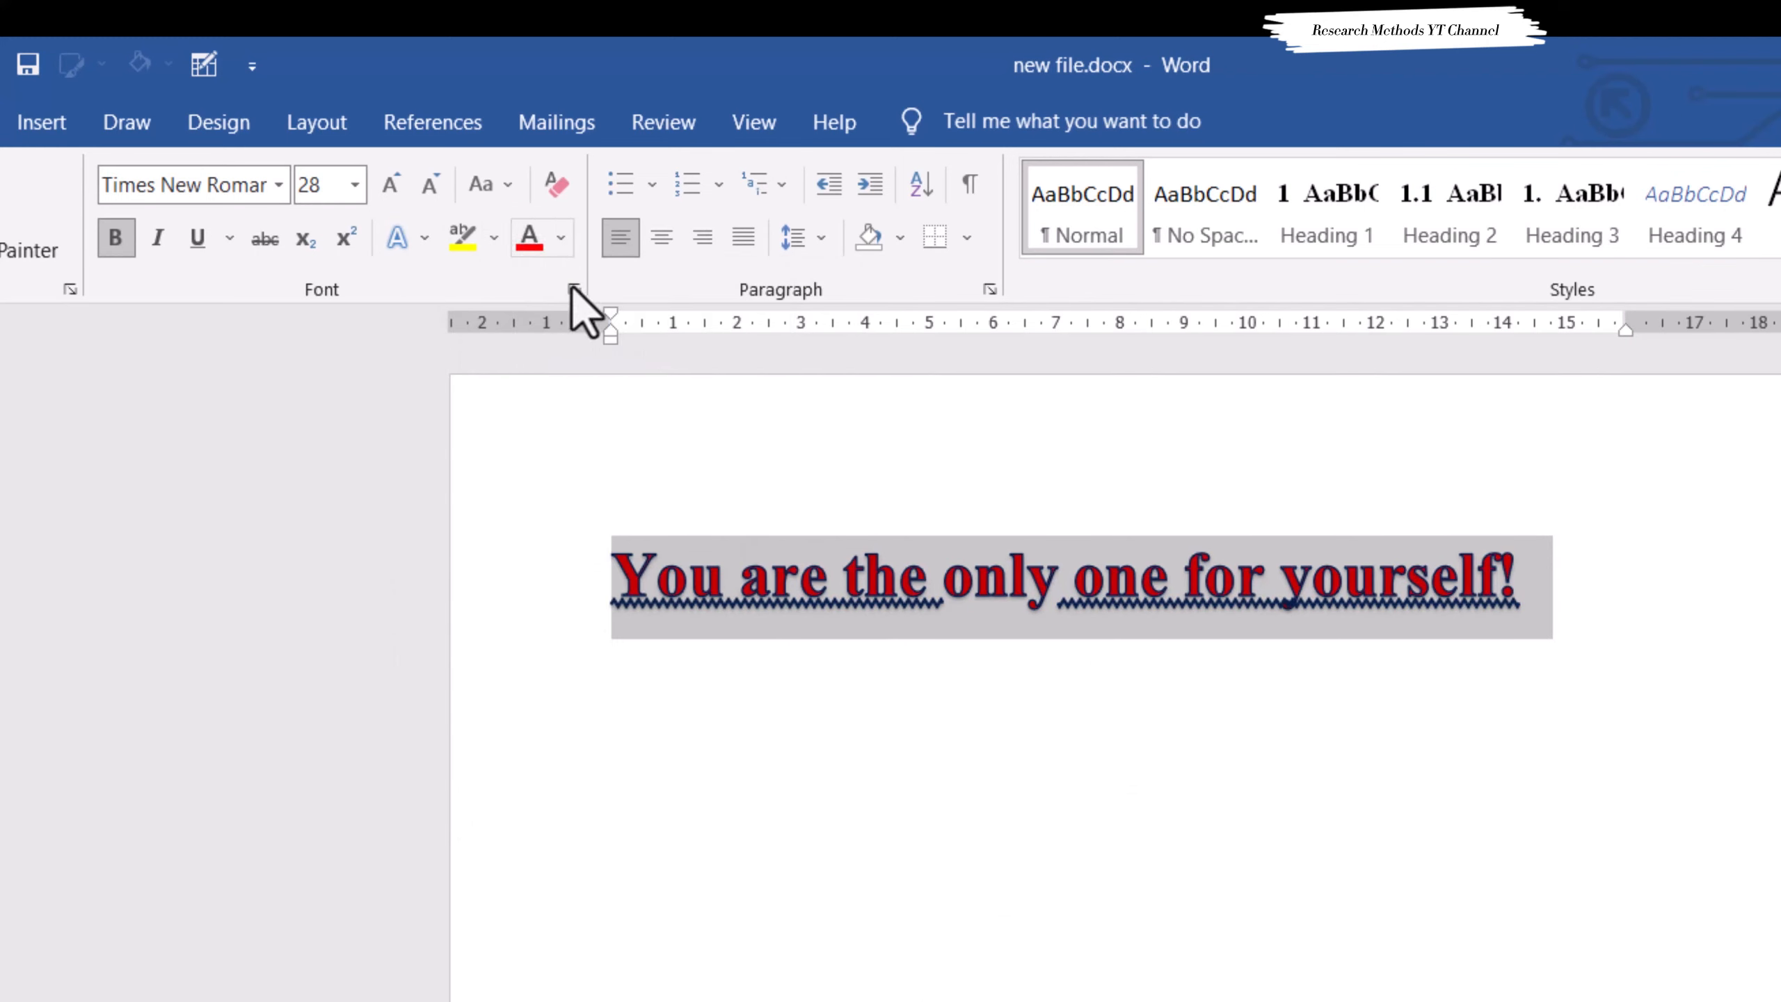
left_click(561, 239)
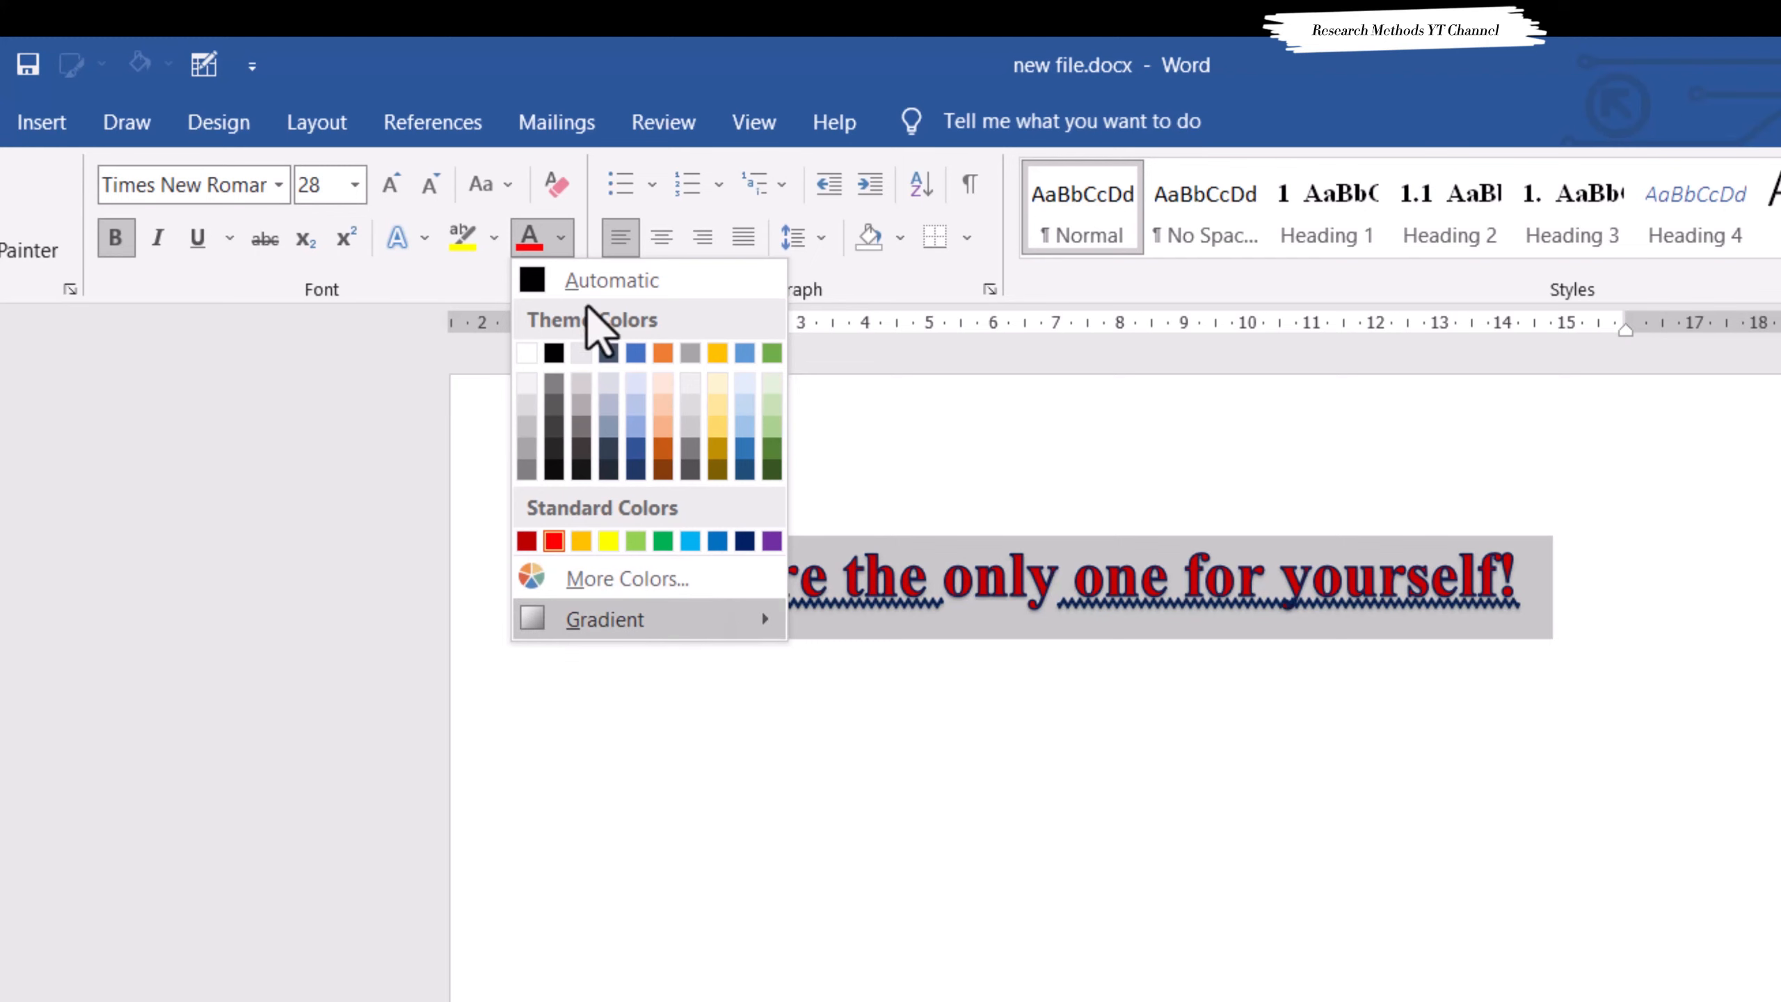
- Set the sentence's text outline to standard Yellow
left_click(425, 239)
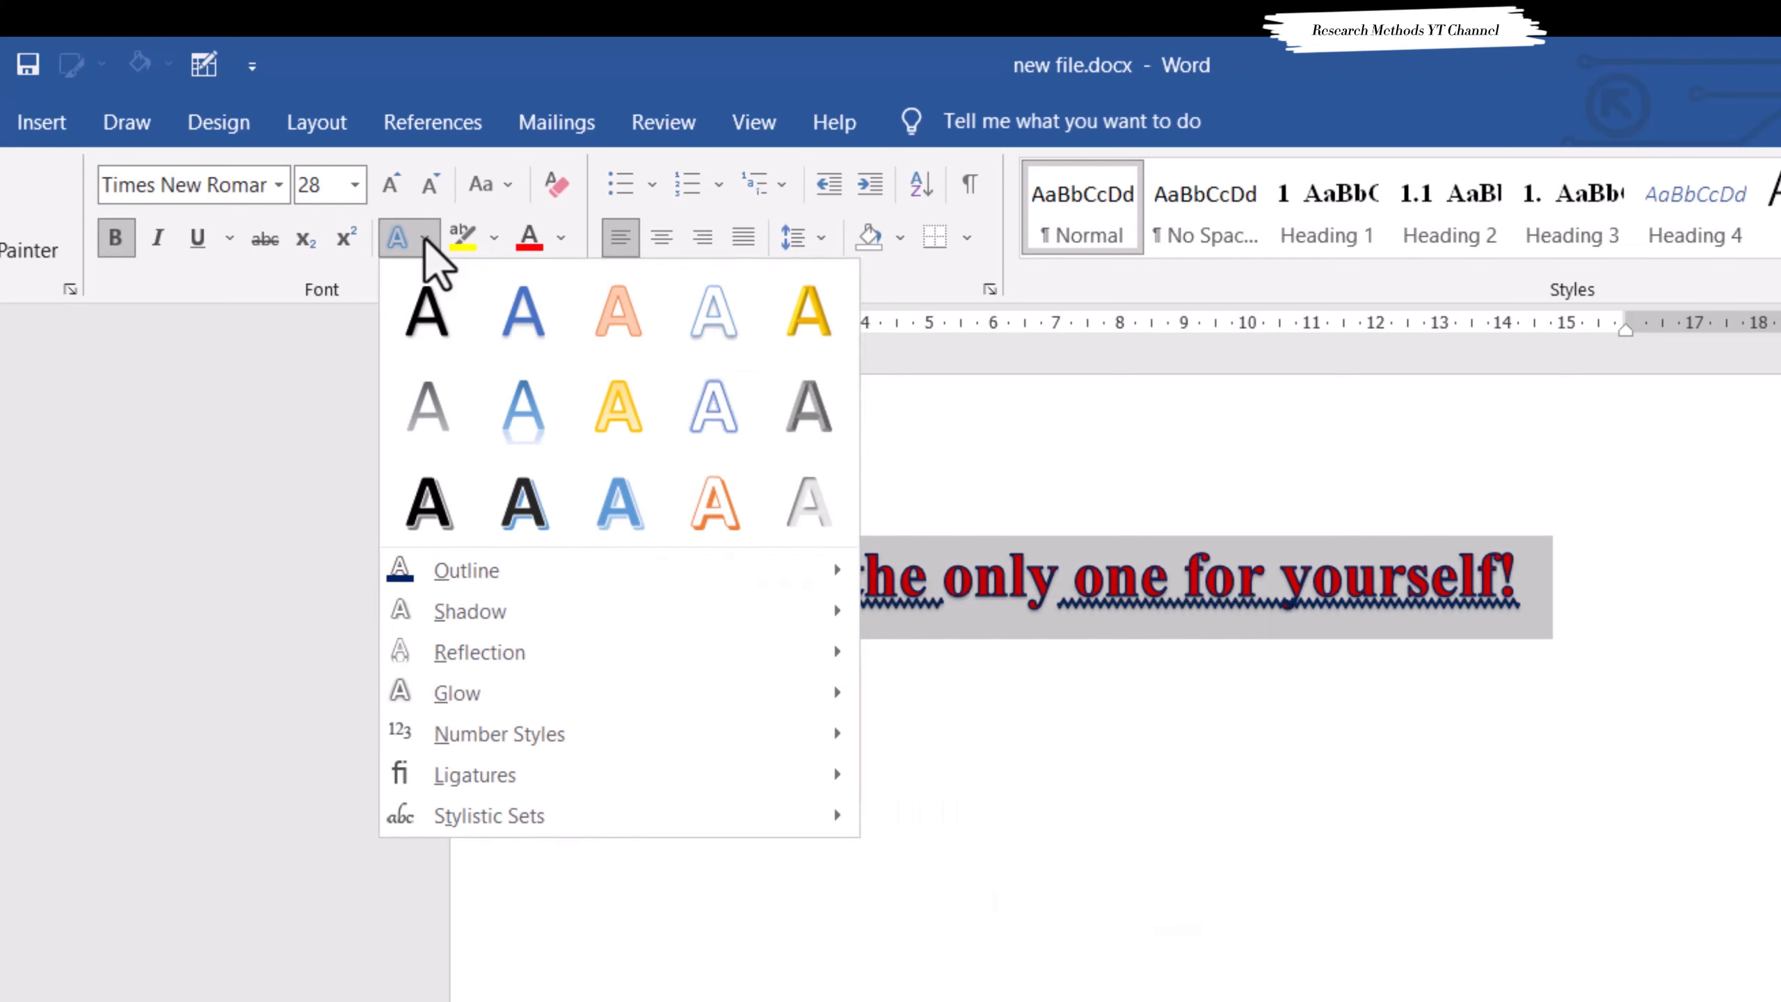
mouse_move(494, 572)
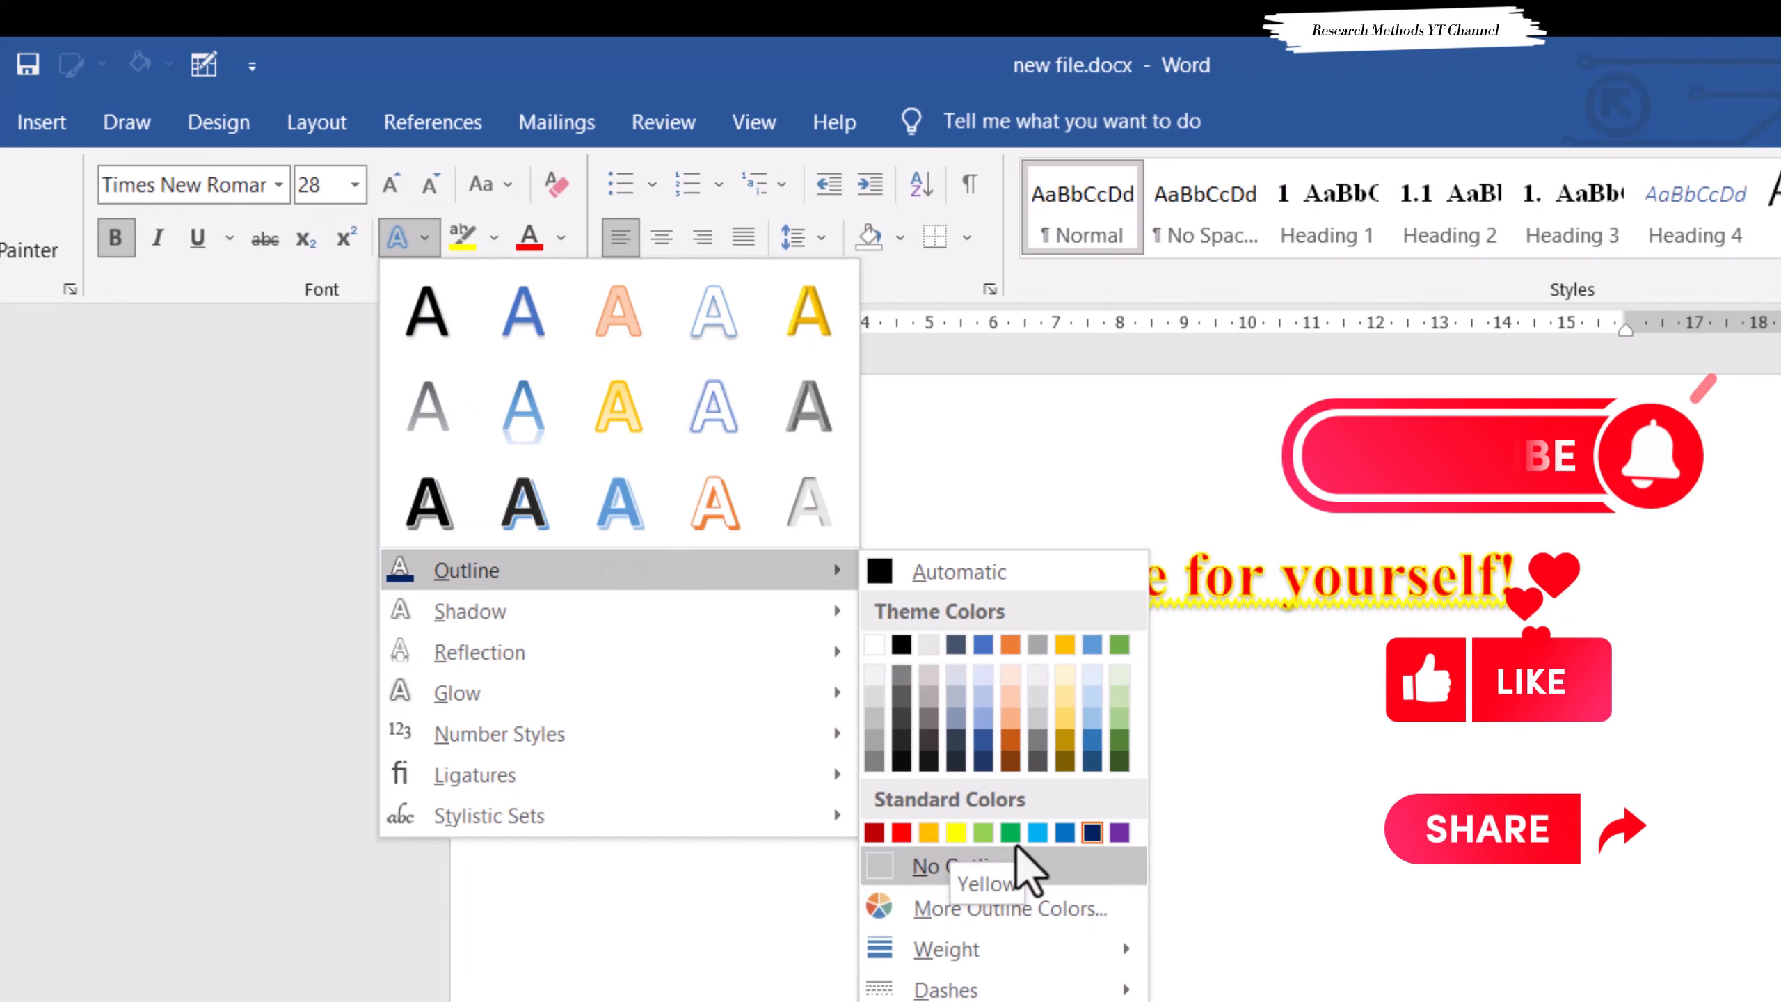
left_click(956, 833)
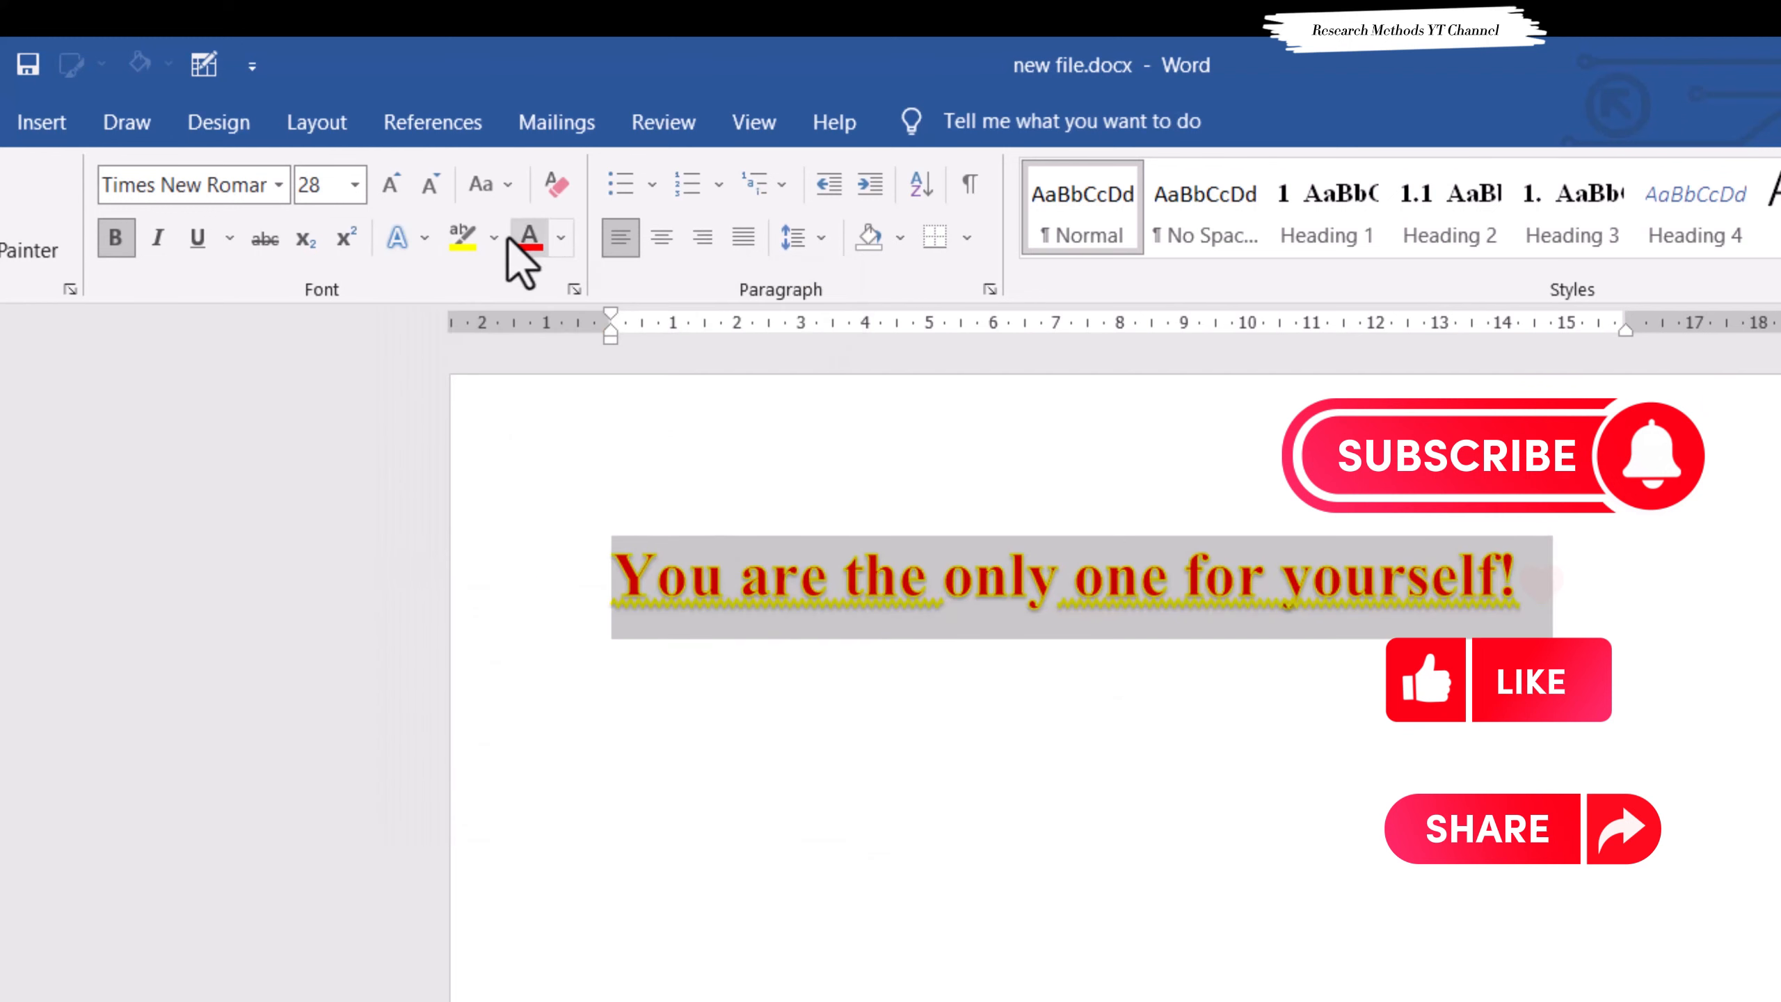
- Add an outer shadow to the sentence, using the third option in the second row of outer shadows
left_click(424, 239)
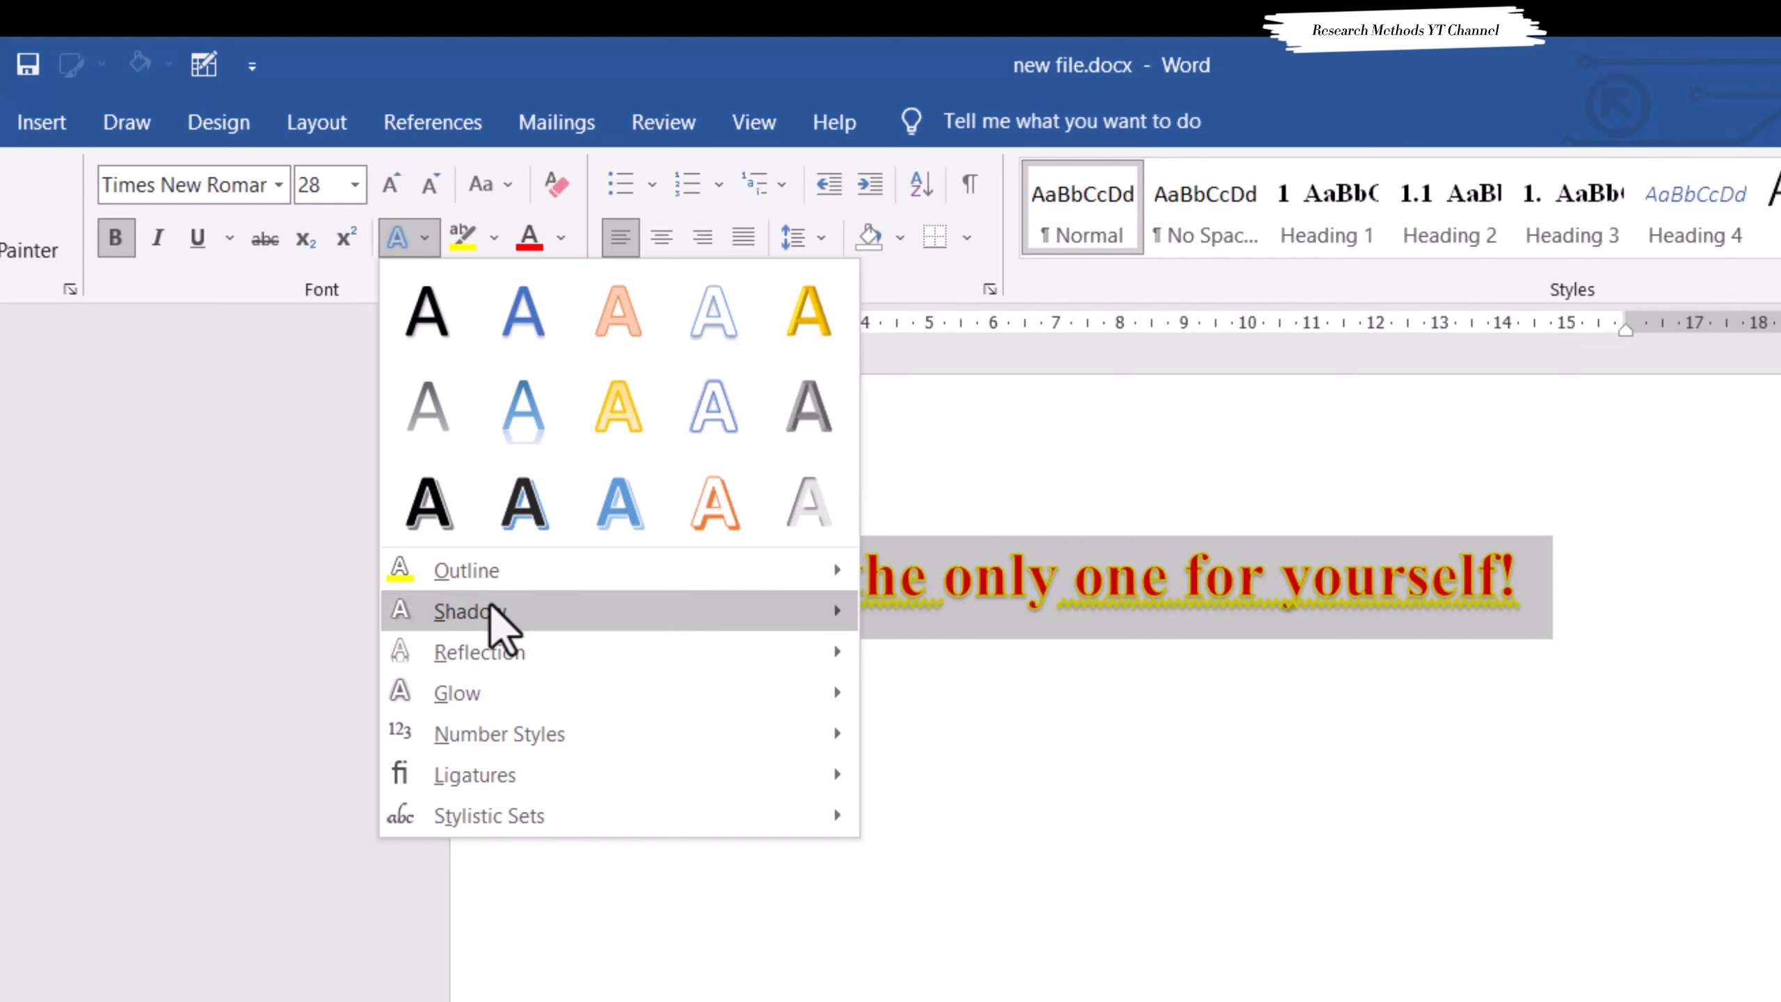
mouse_move(492, 608)
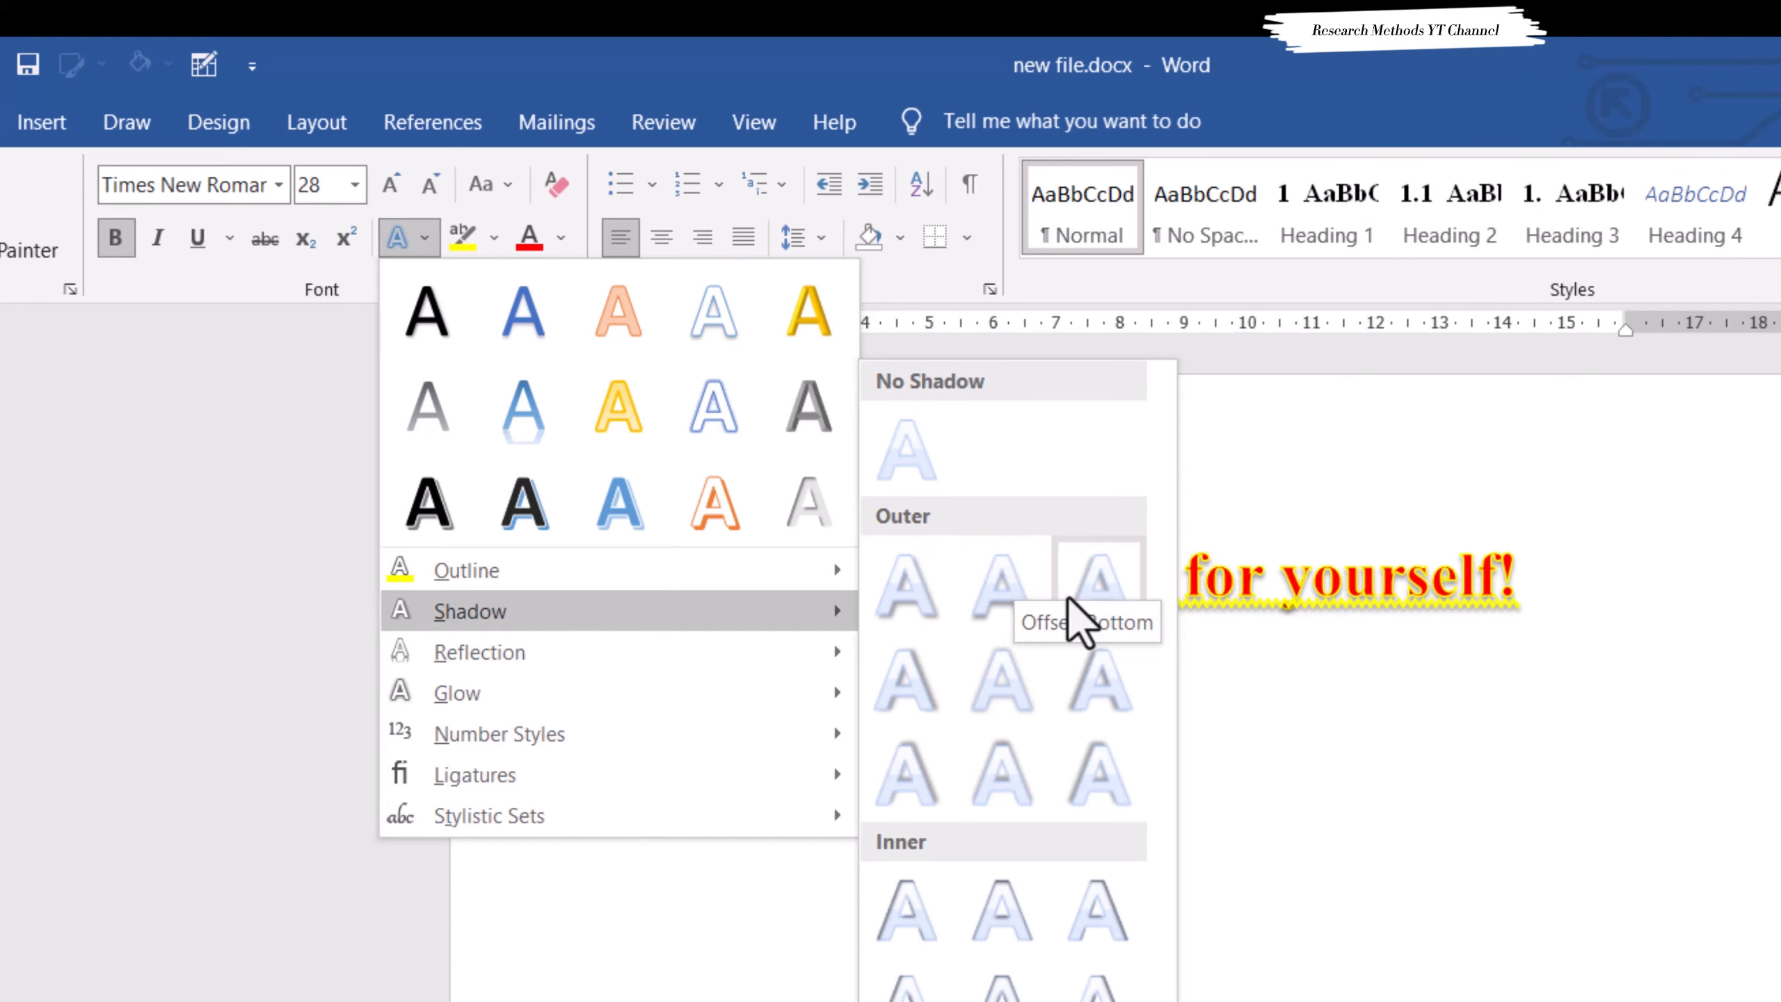
left_click(1097, 686)
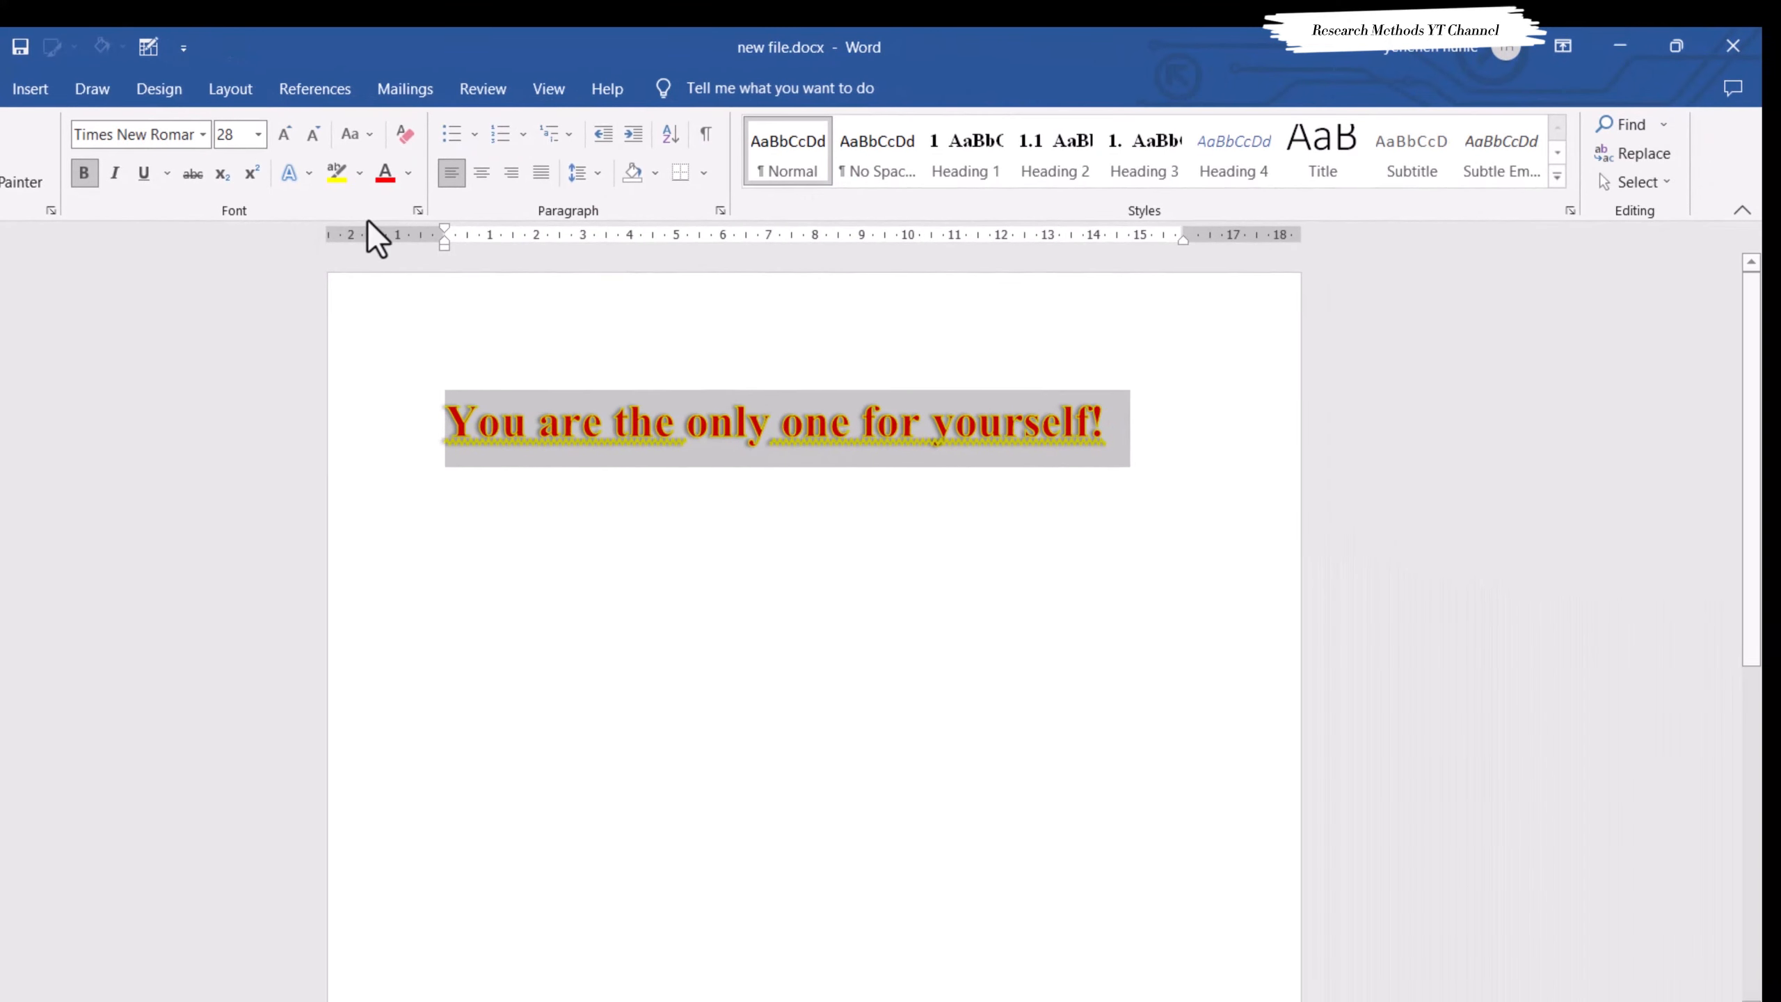
- Add the third reflection variation of the last row to the sentence and enlarge its text to 48 pt
left_click(313, 174)
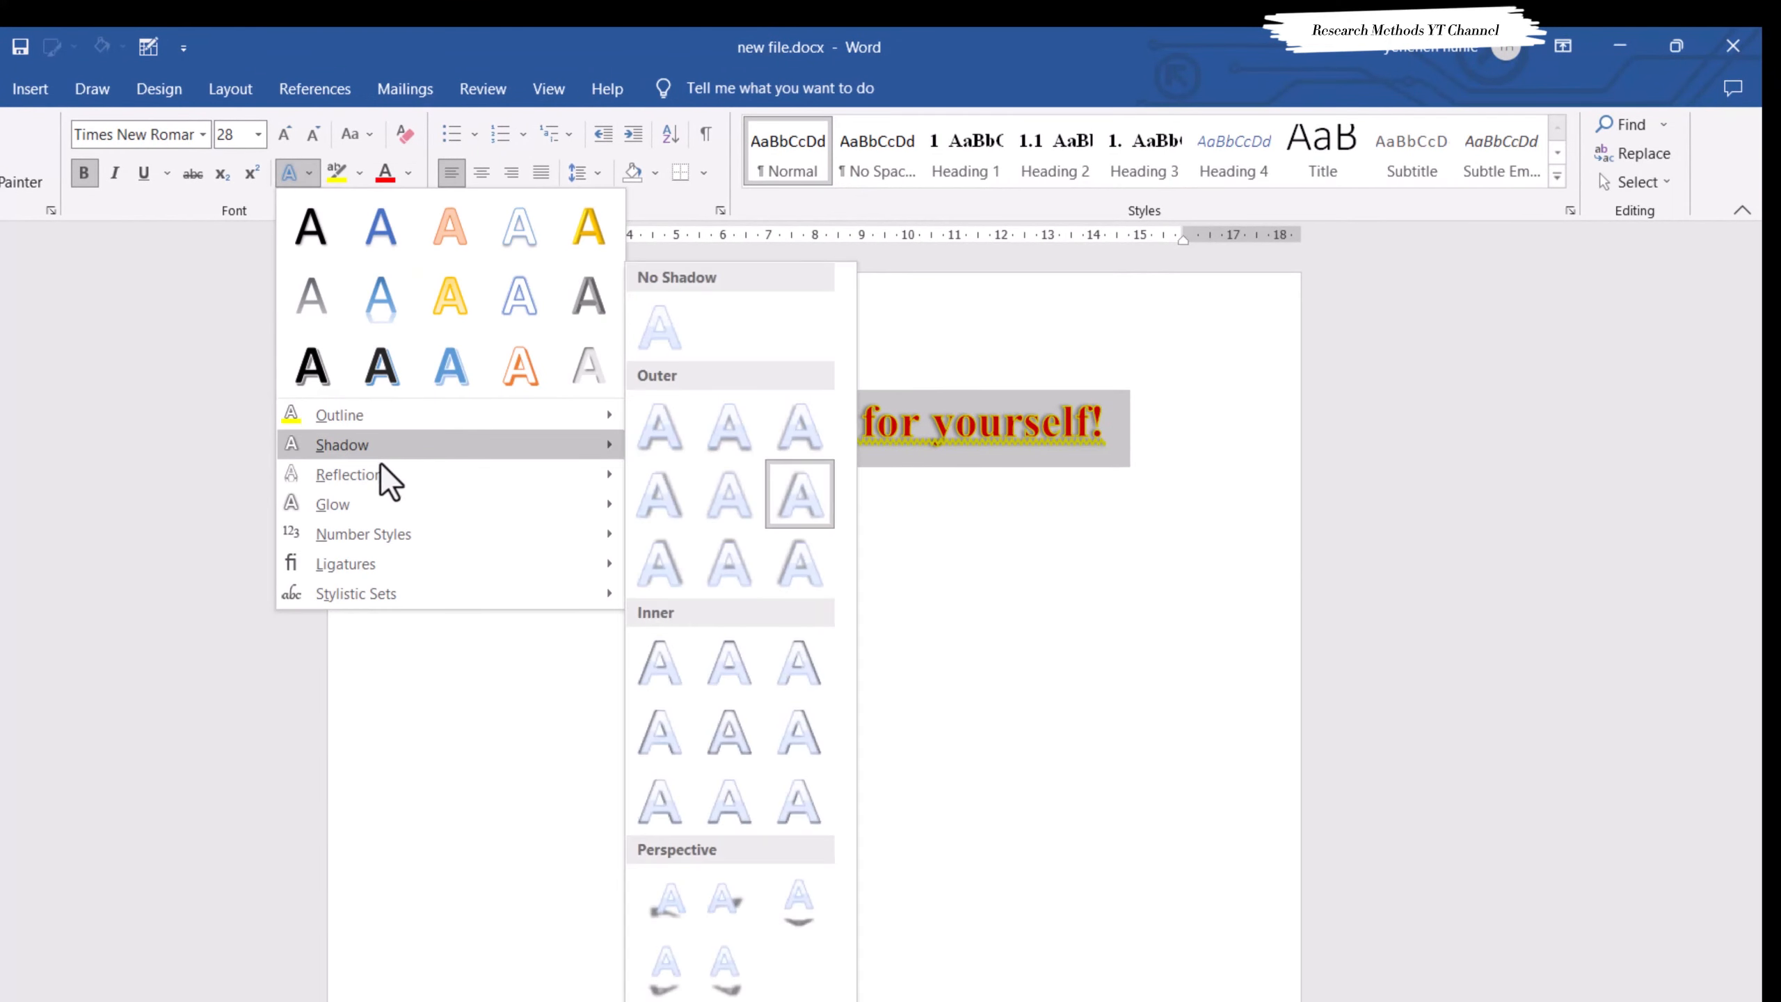
mouse_move(384, 478)
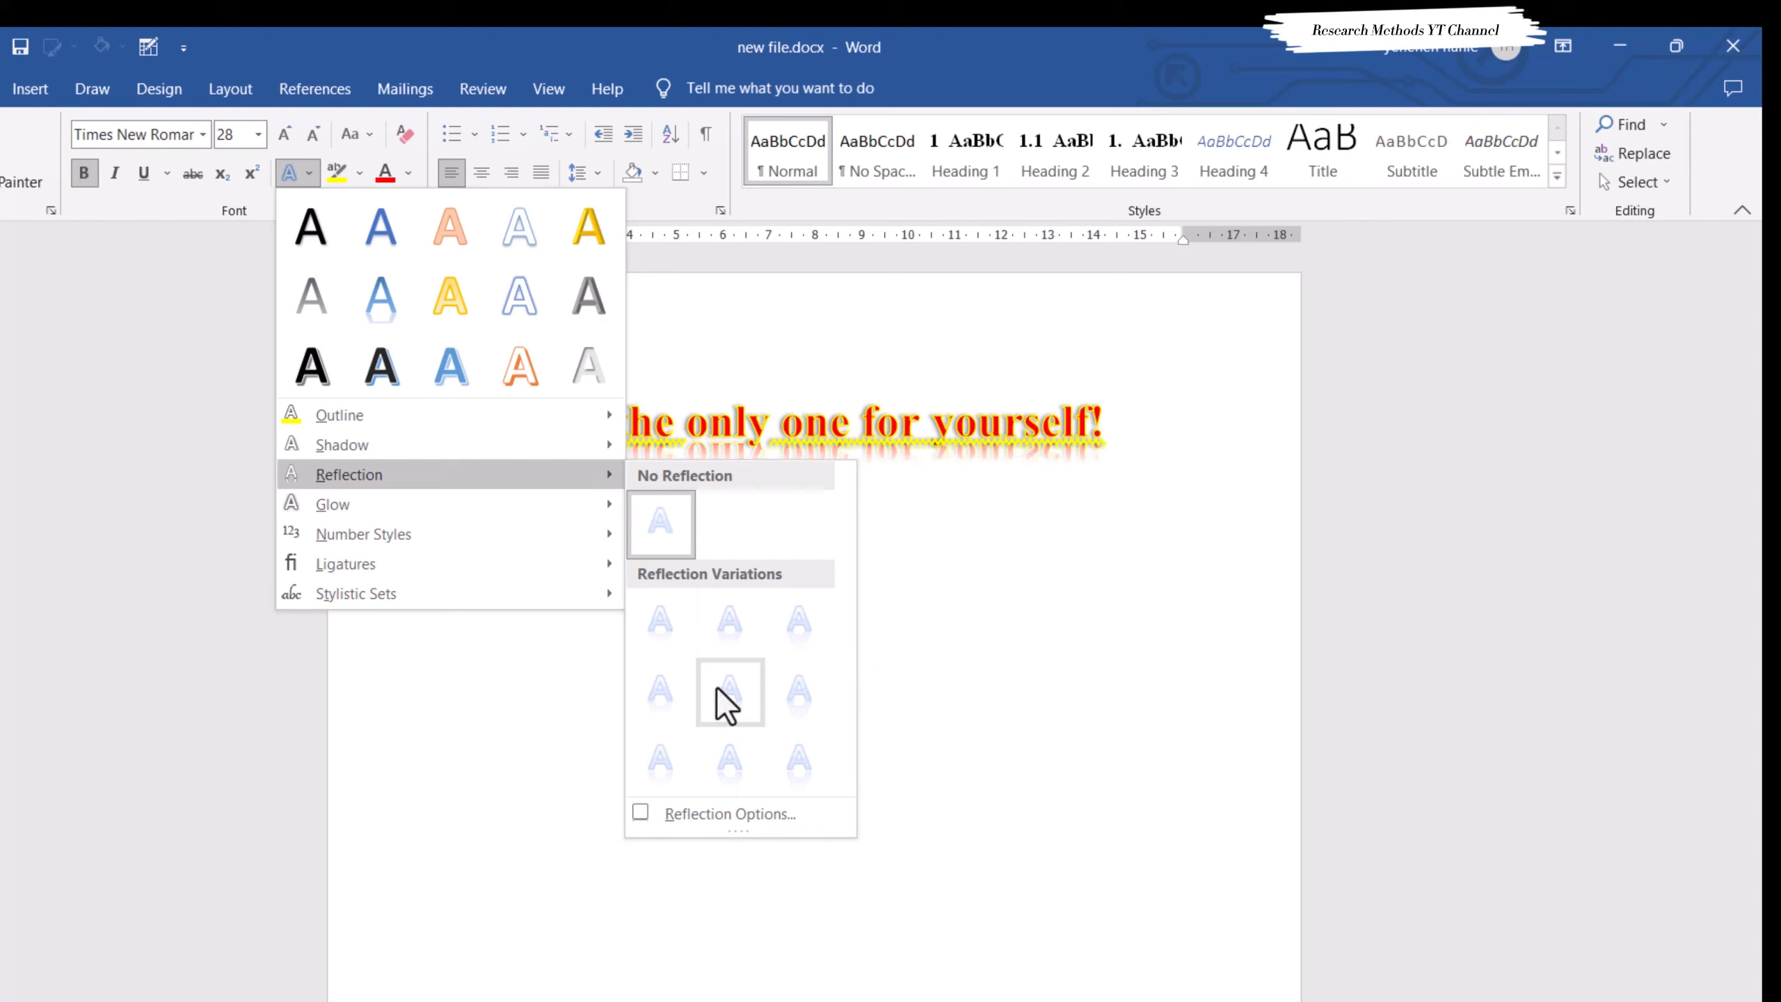
left_click(804, 758)
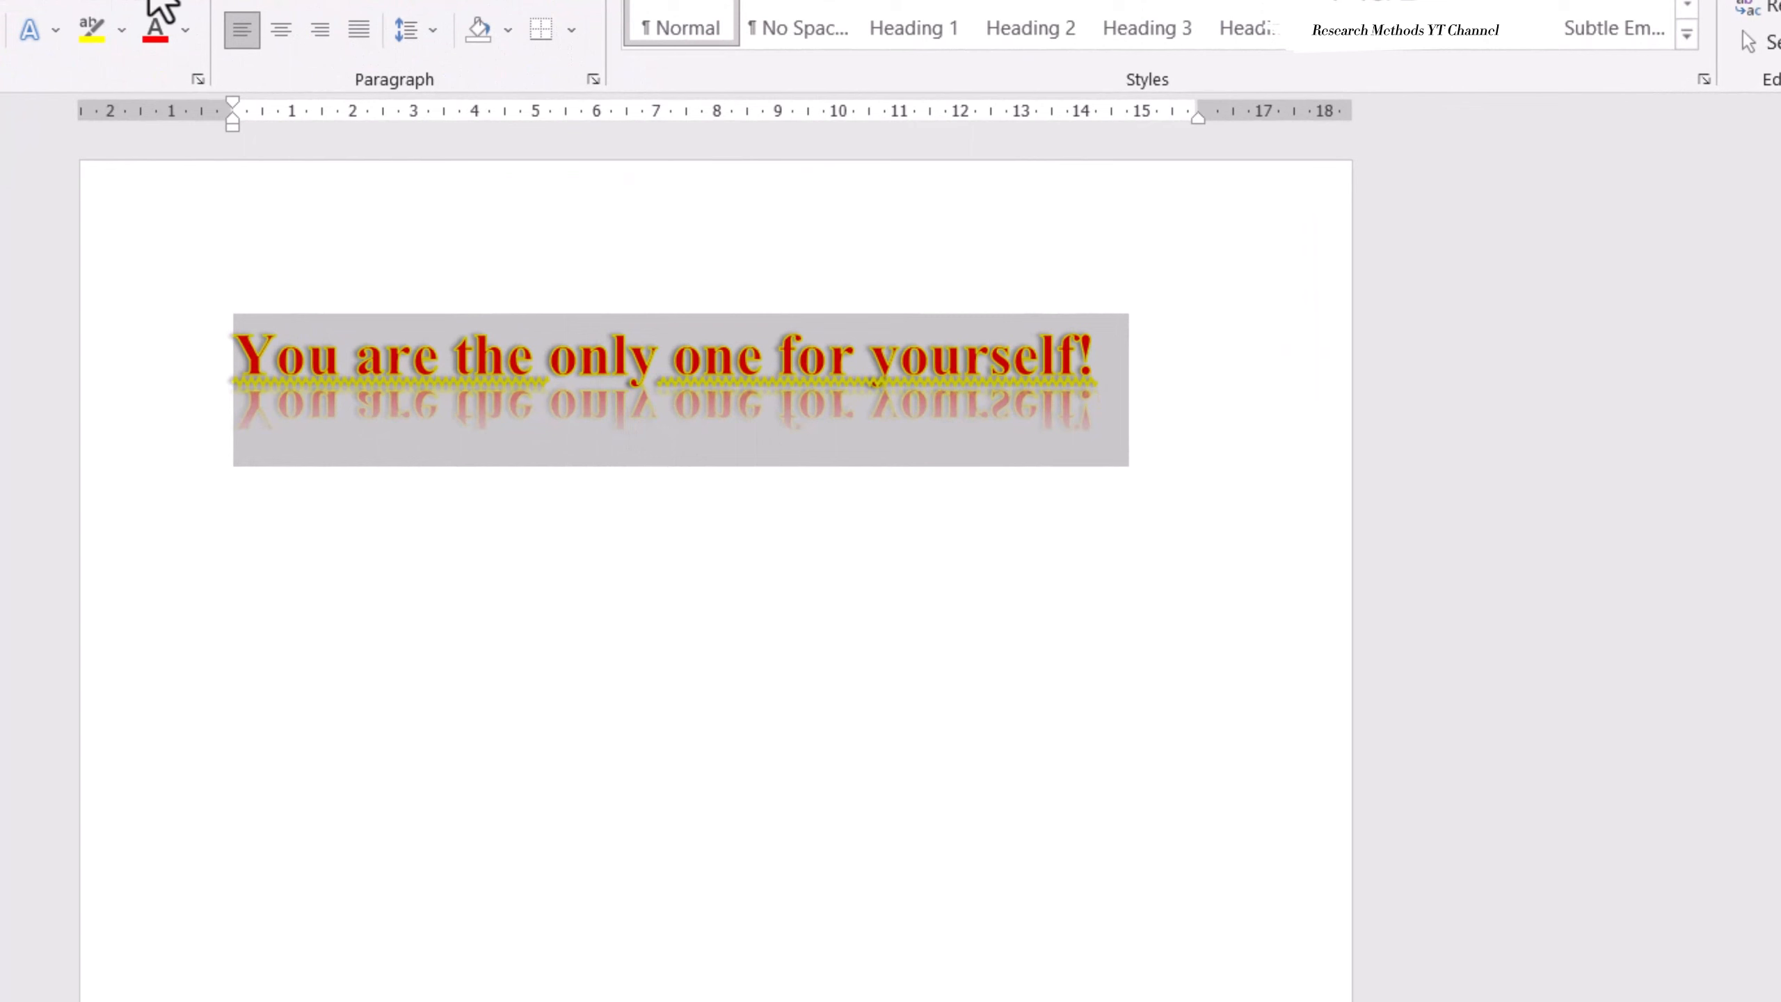
left_click(24, 2)
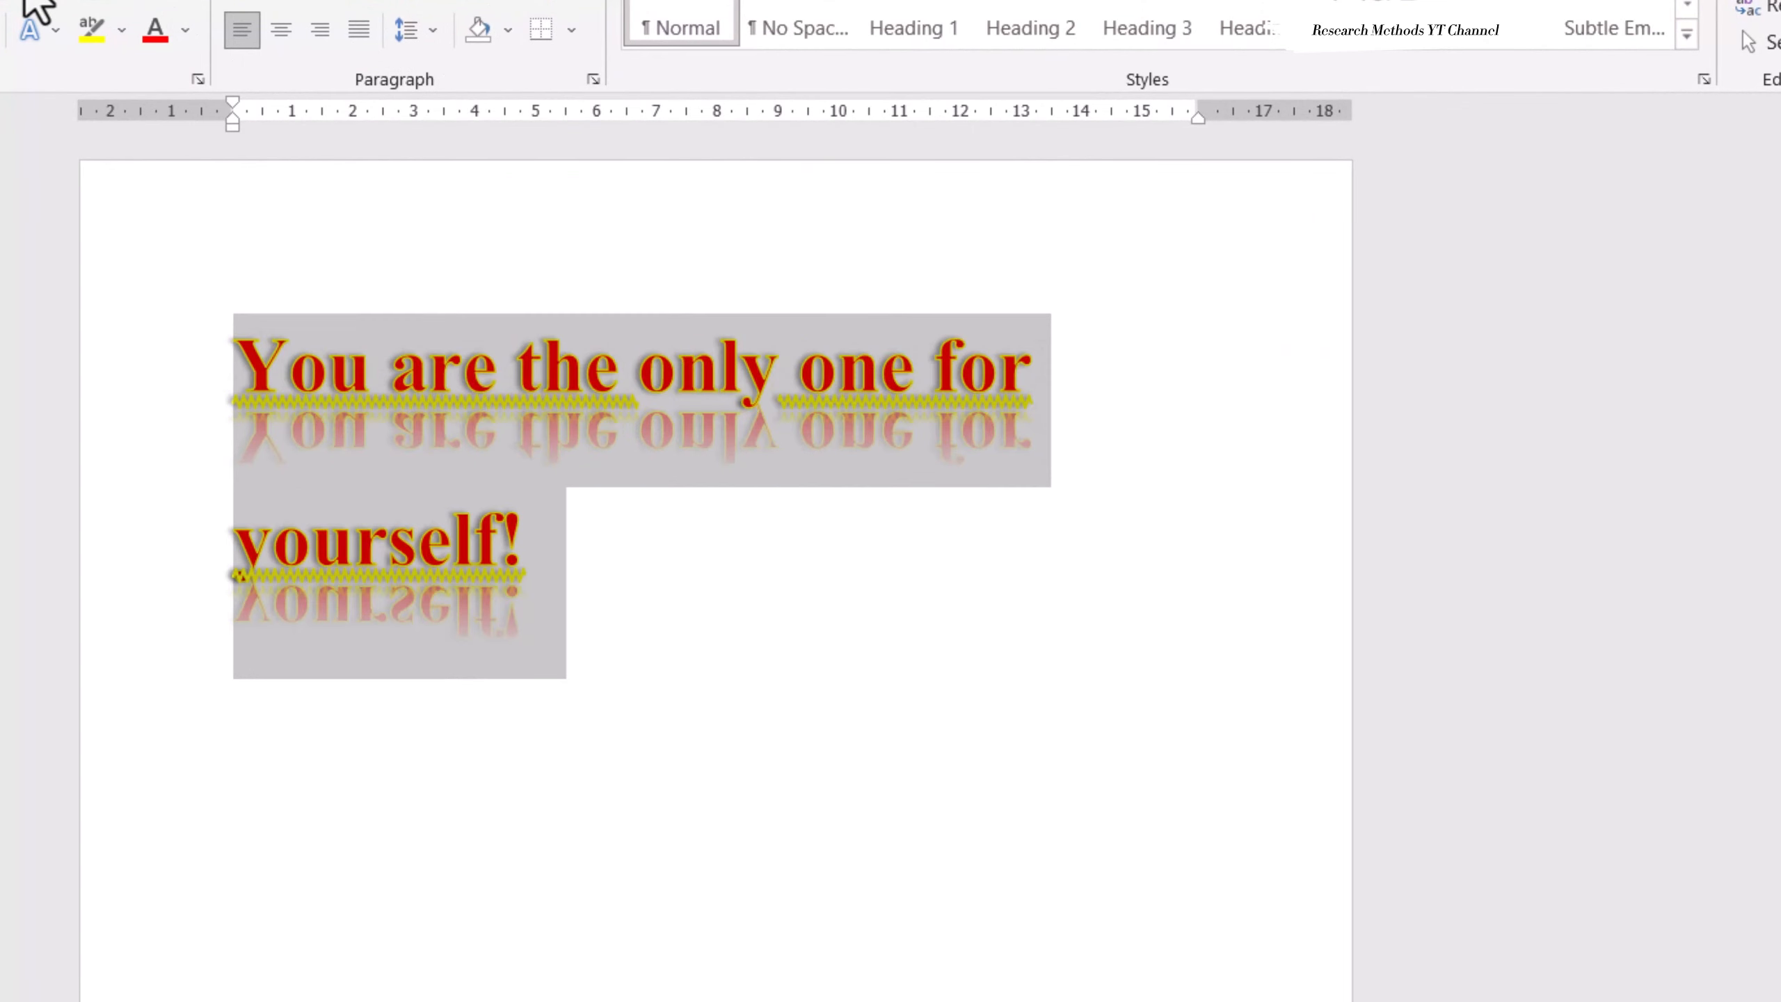
left_click(24, 2)
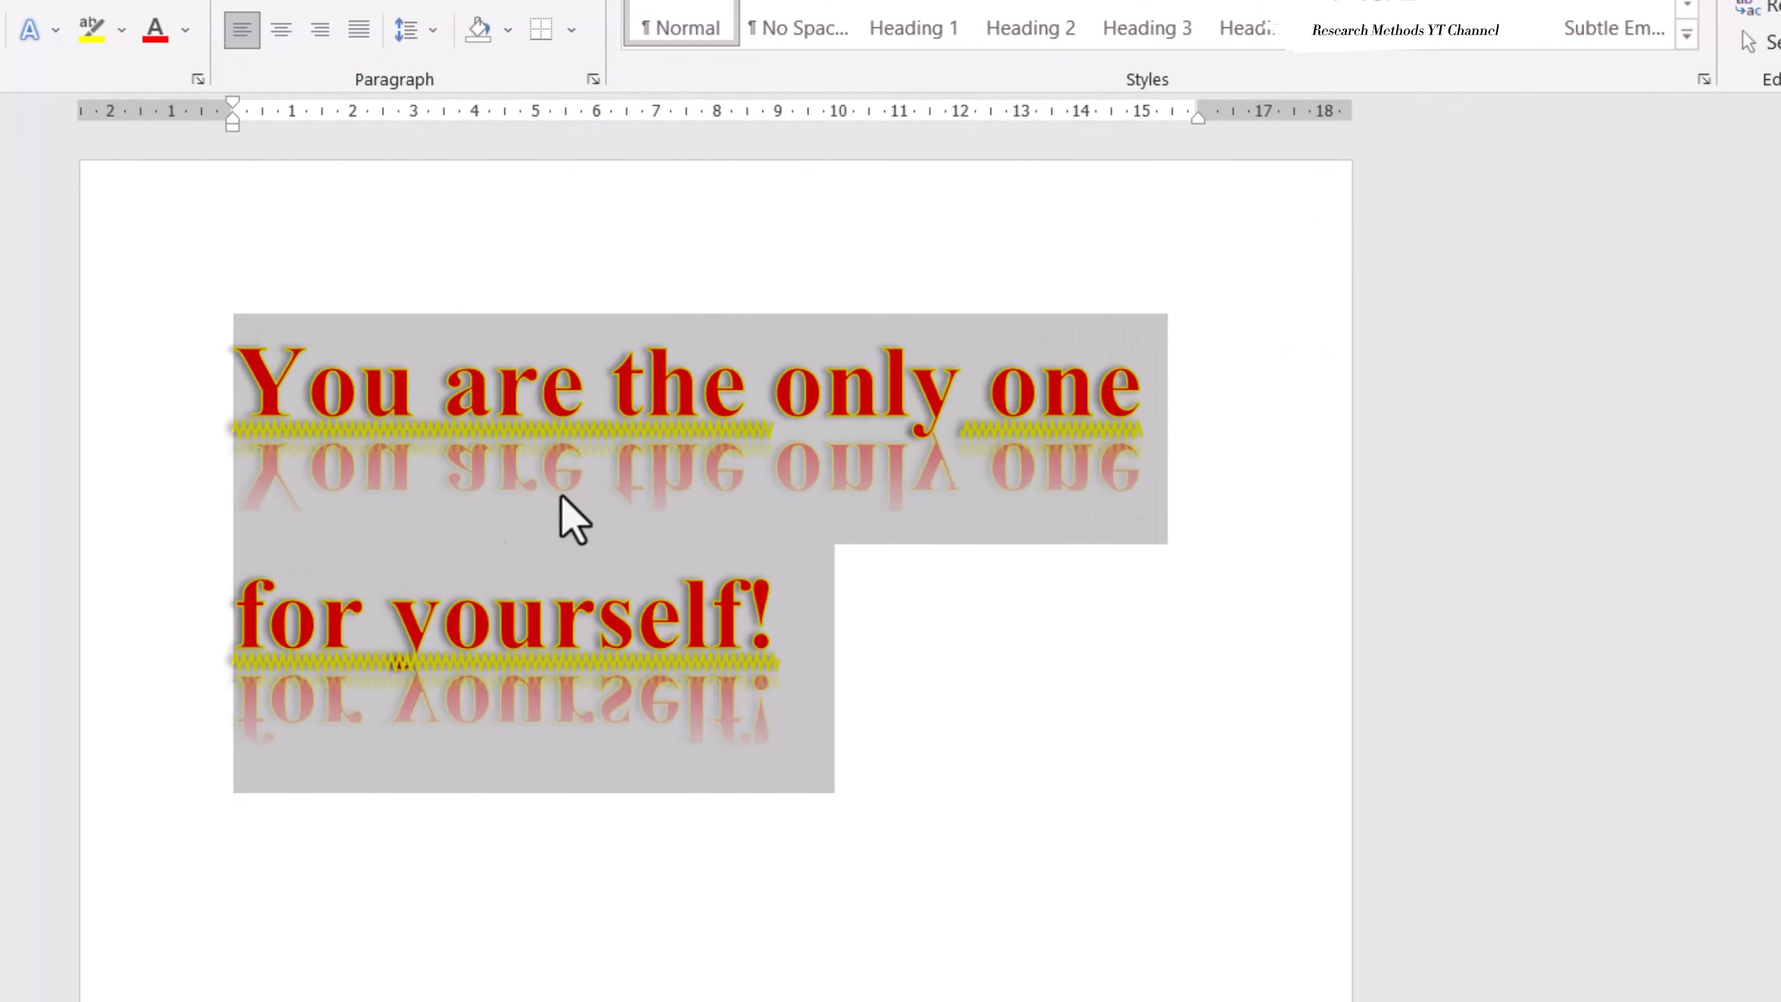
- Change the sentence's reflection to the first variation in the first row
left_click(48, 28)
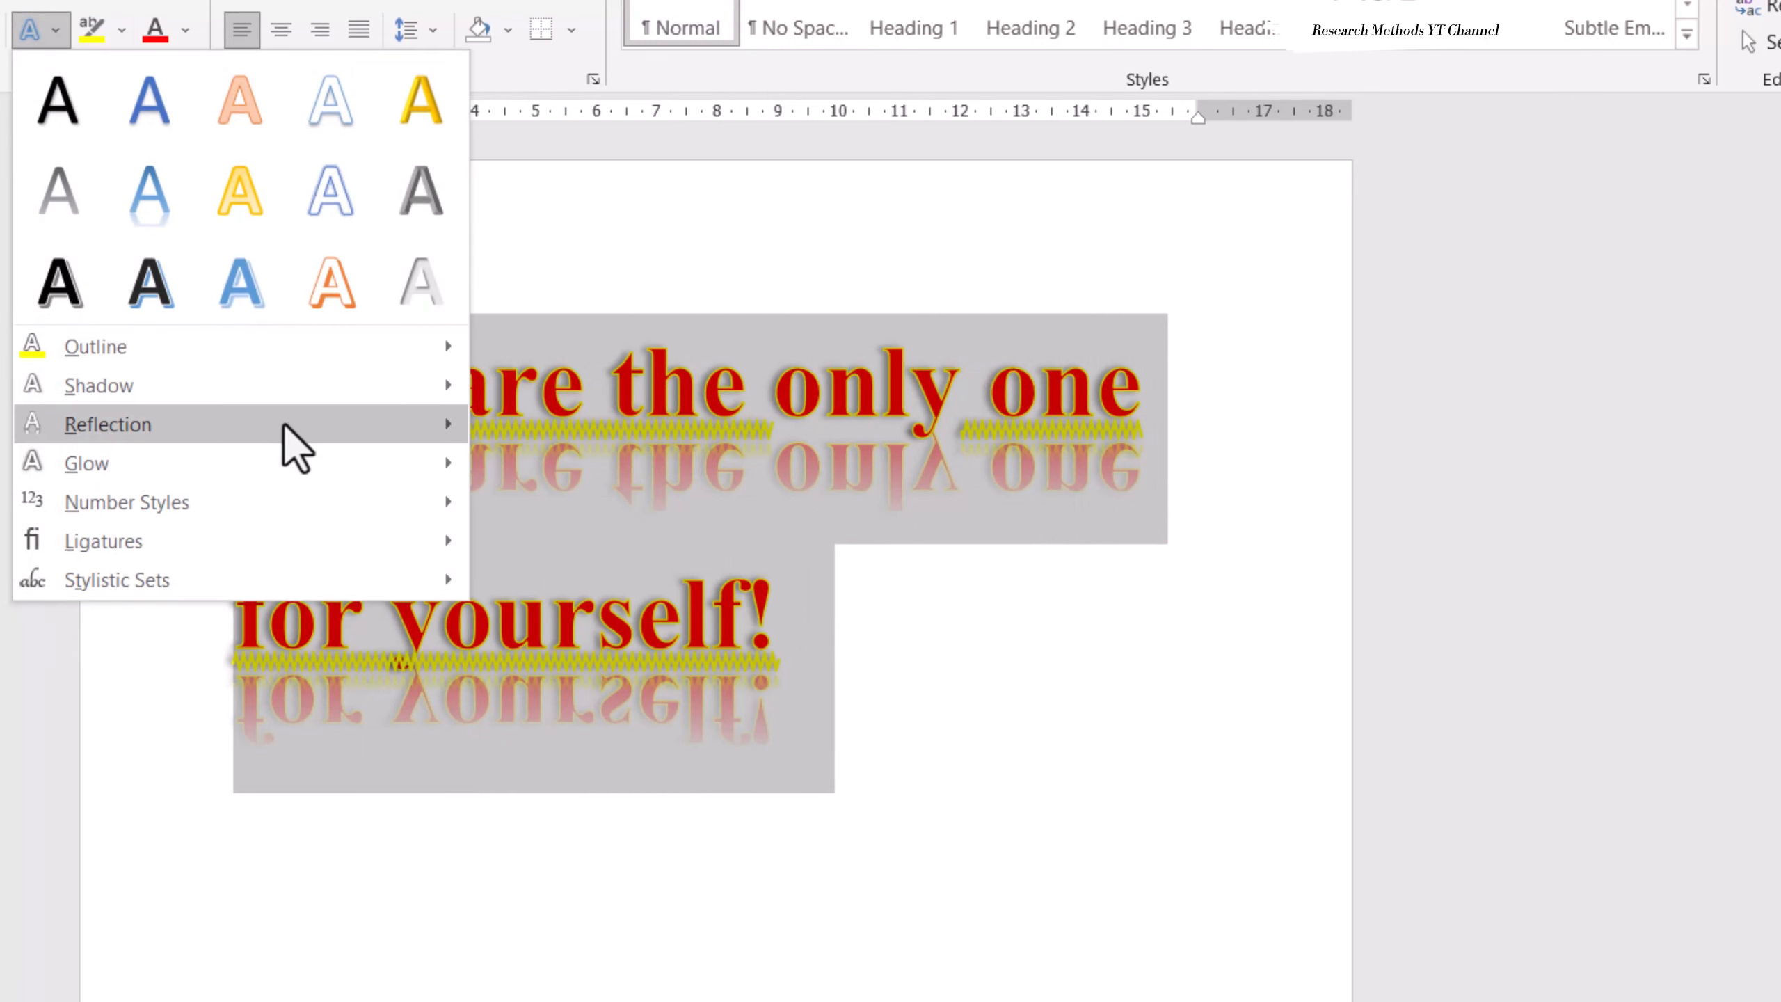
mouse_move(340, 449)
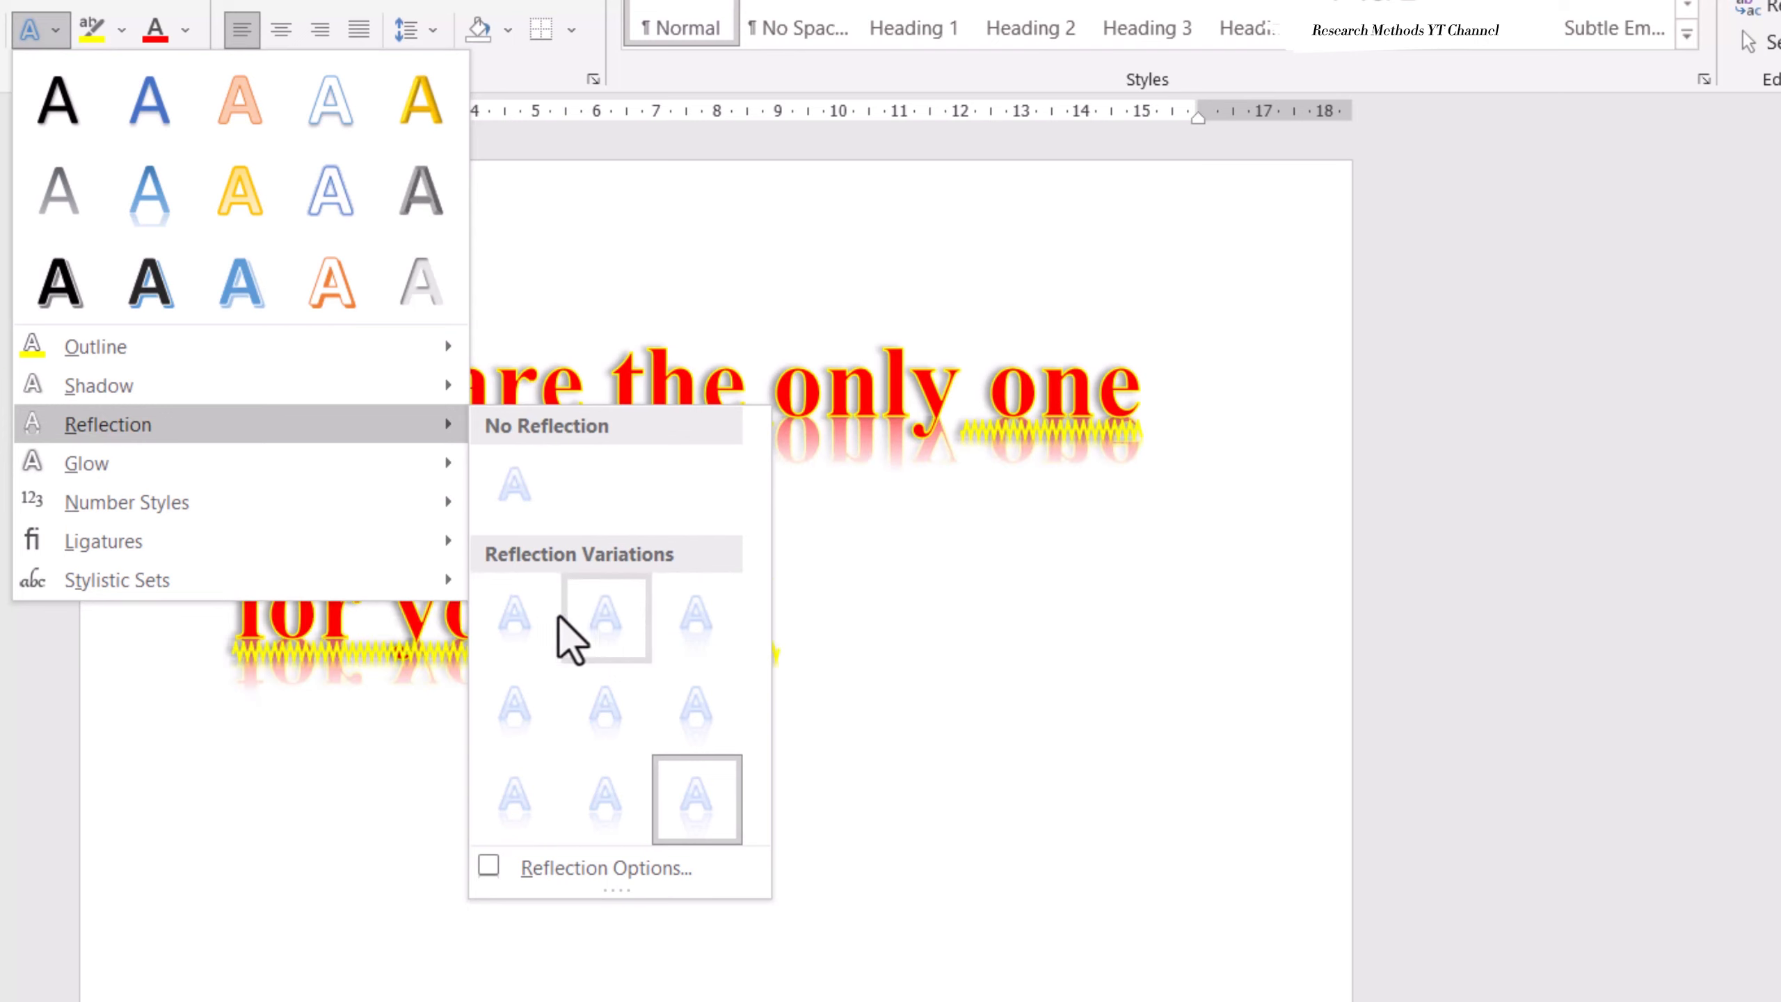
left_click(536, 615)
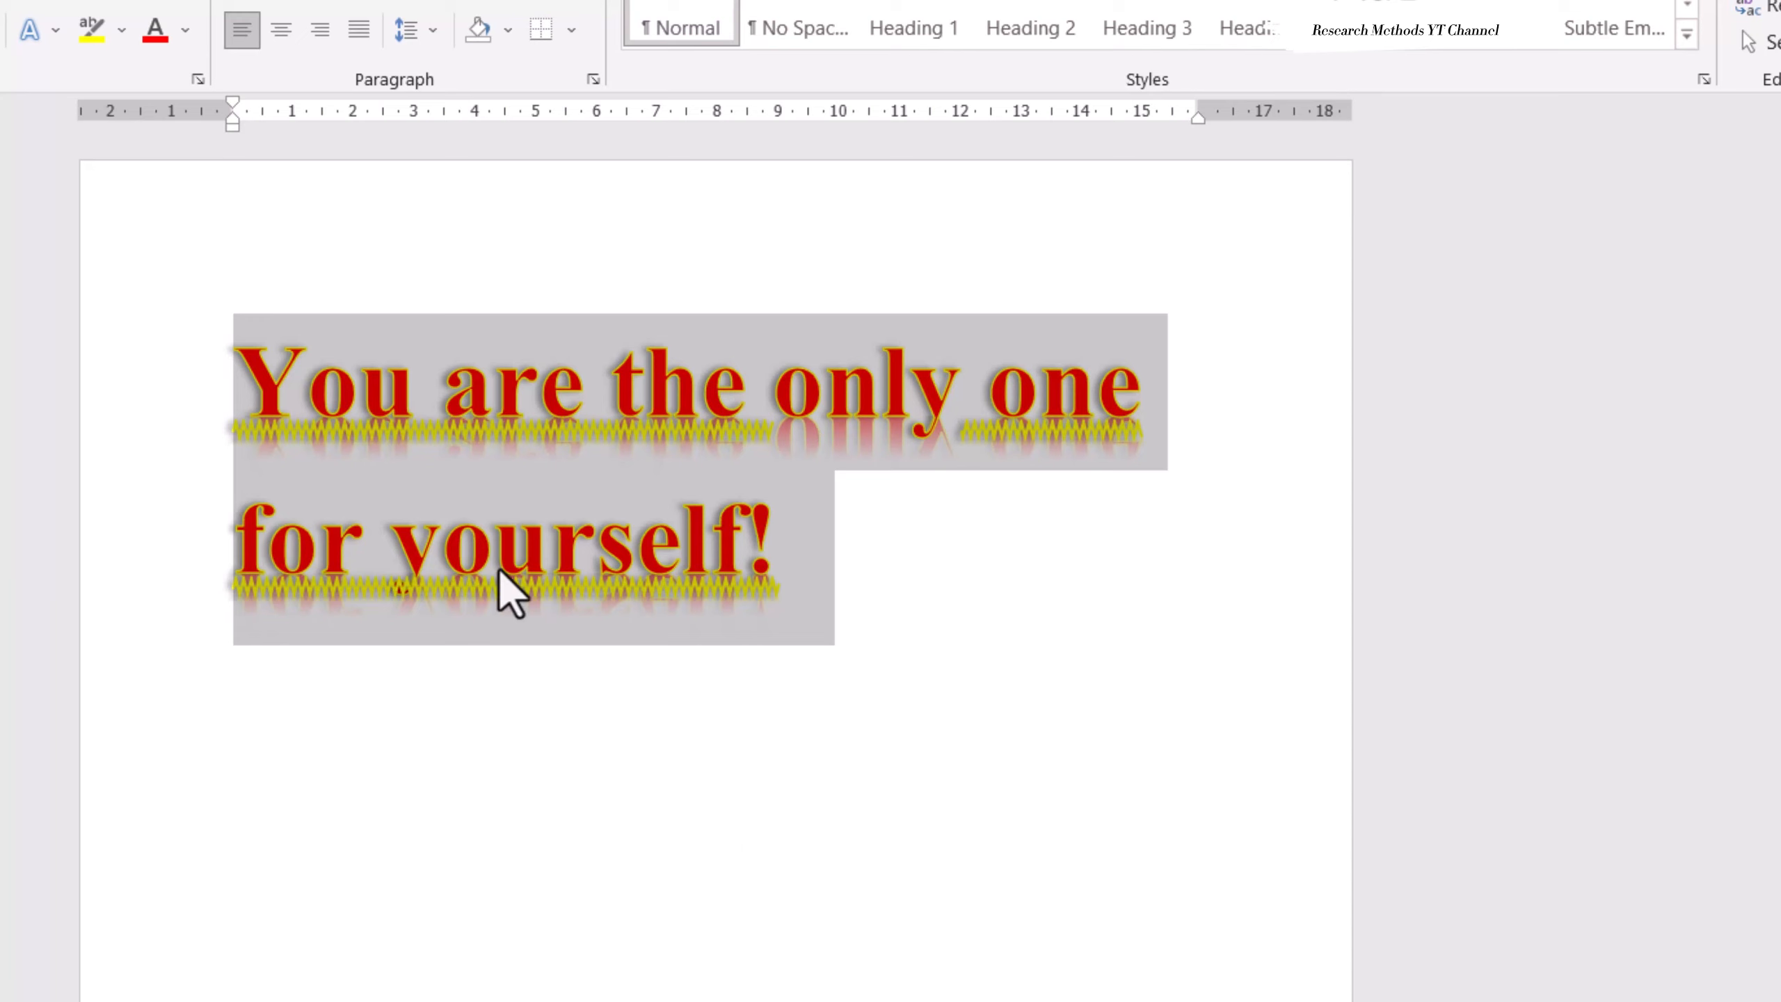
- Add the largest blue glow variation, first in the last row, to the sentence
left_click(58, 31)
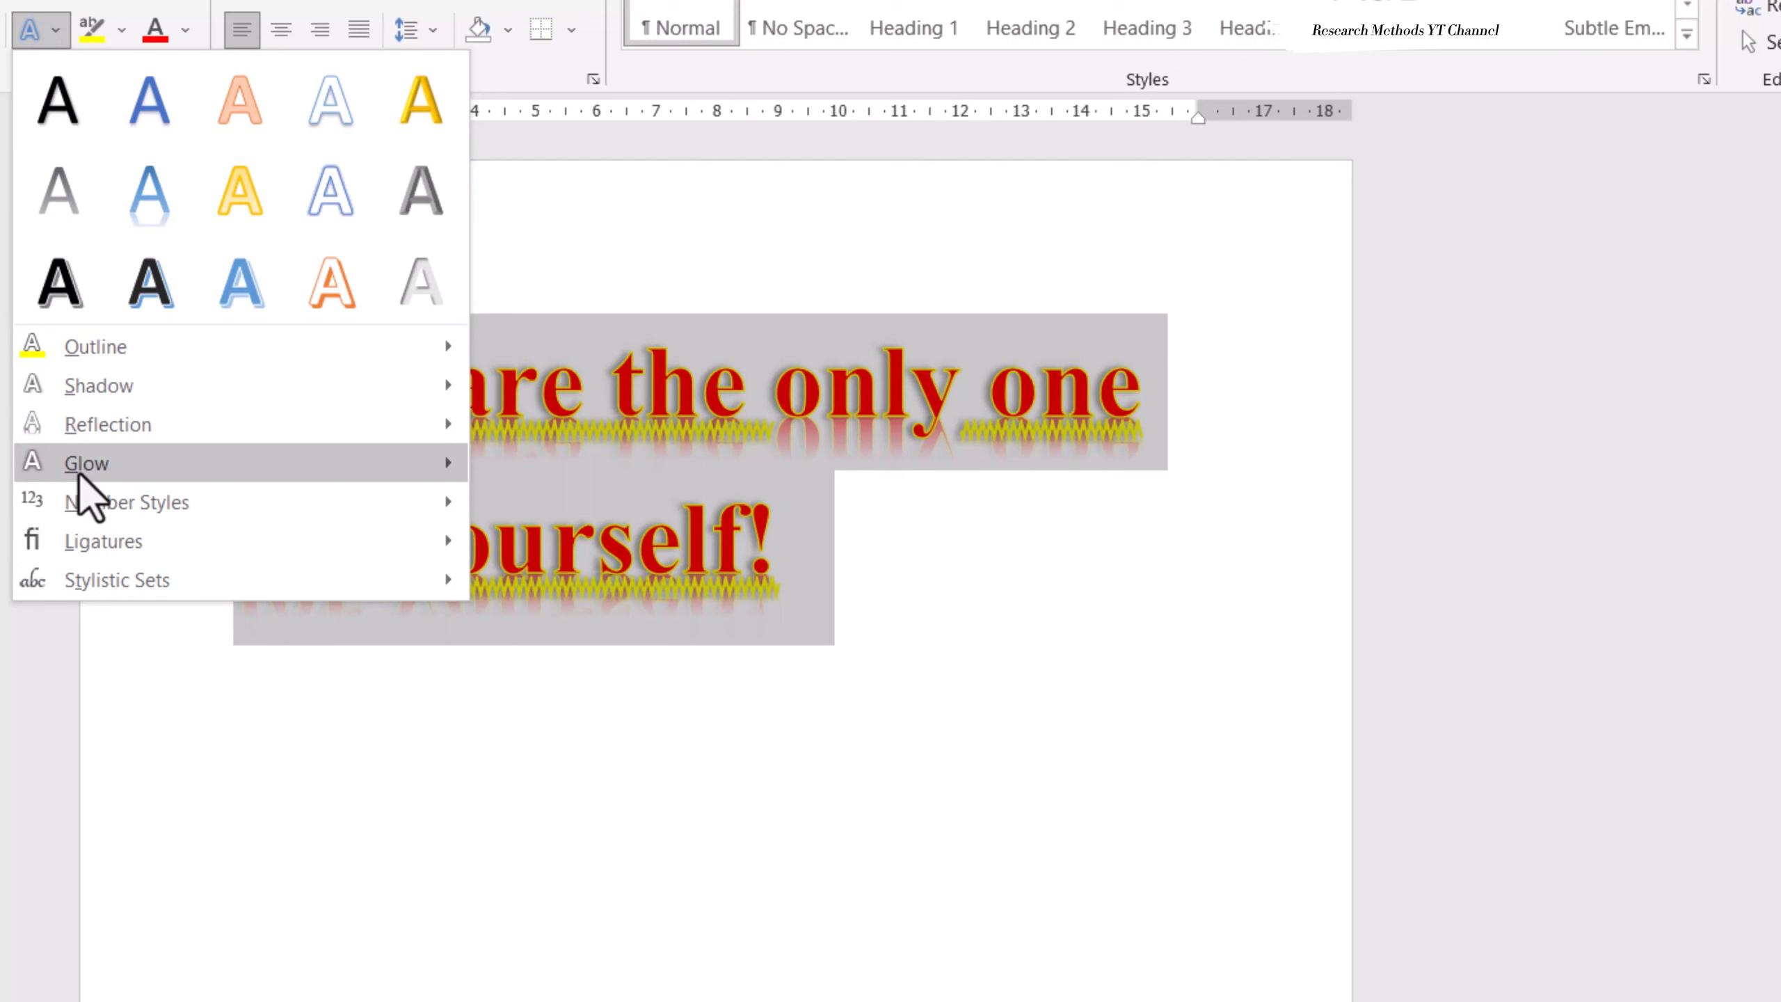
mouse_move(82, 468)
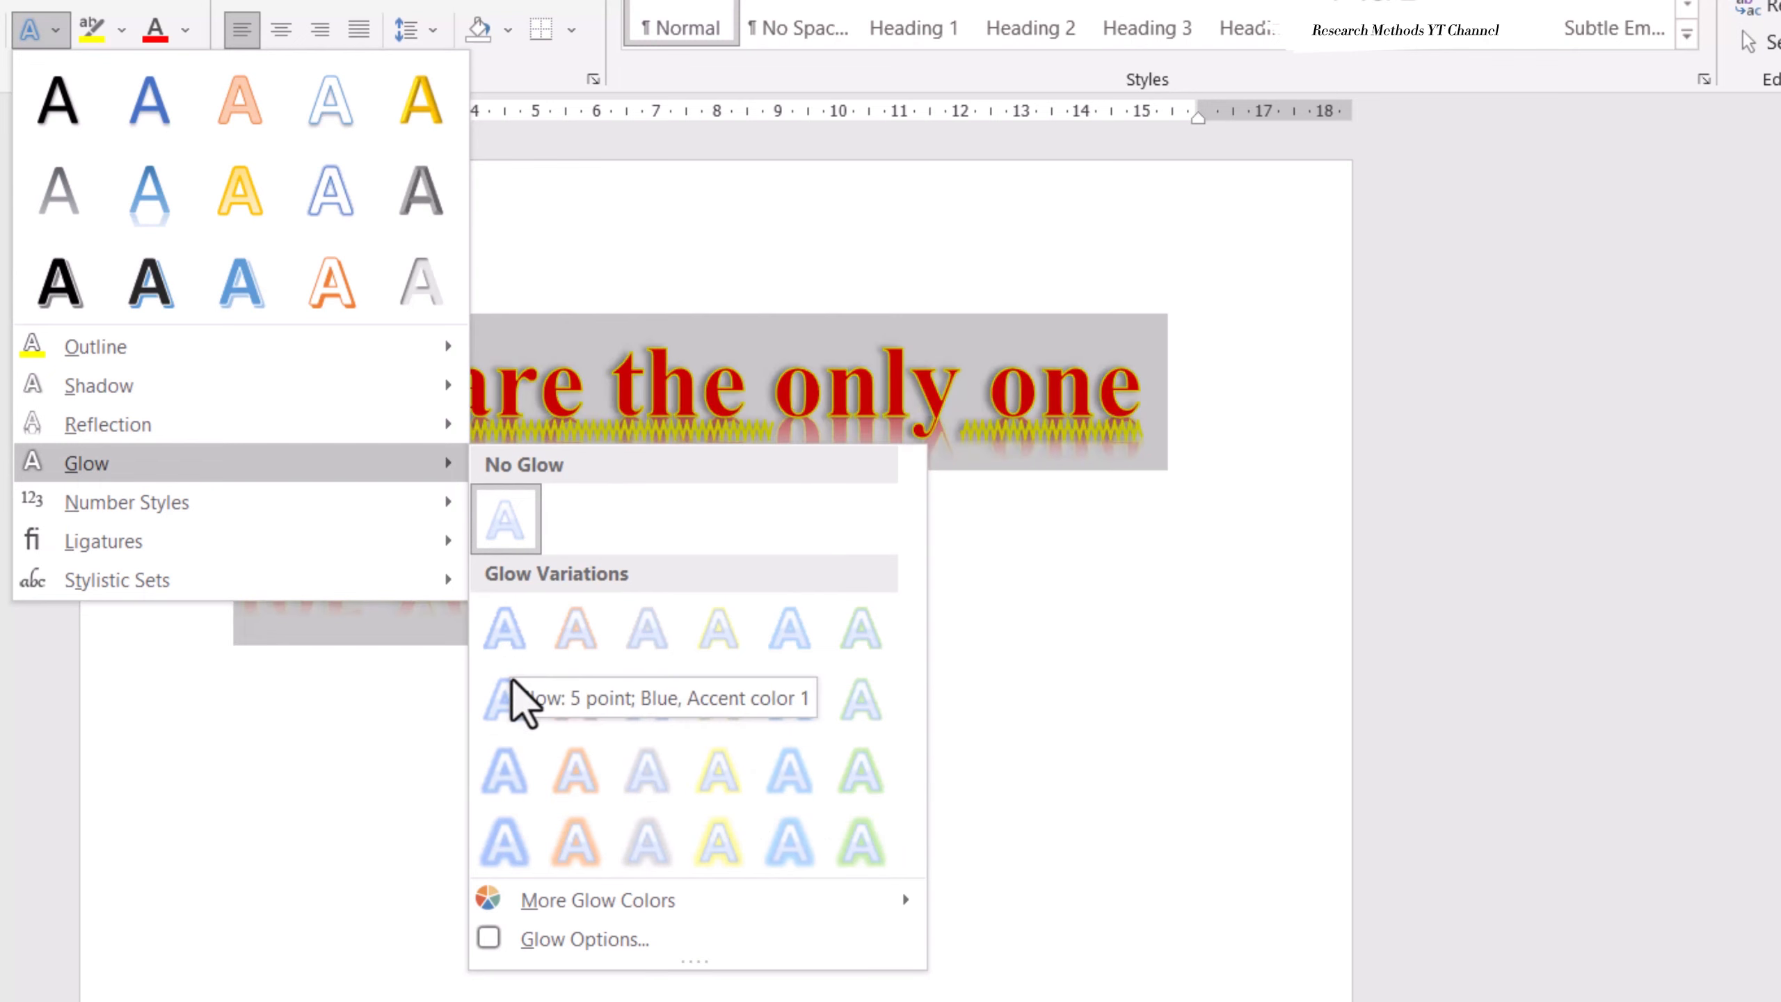
left_click(505, 842)
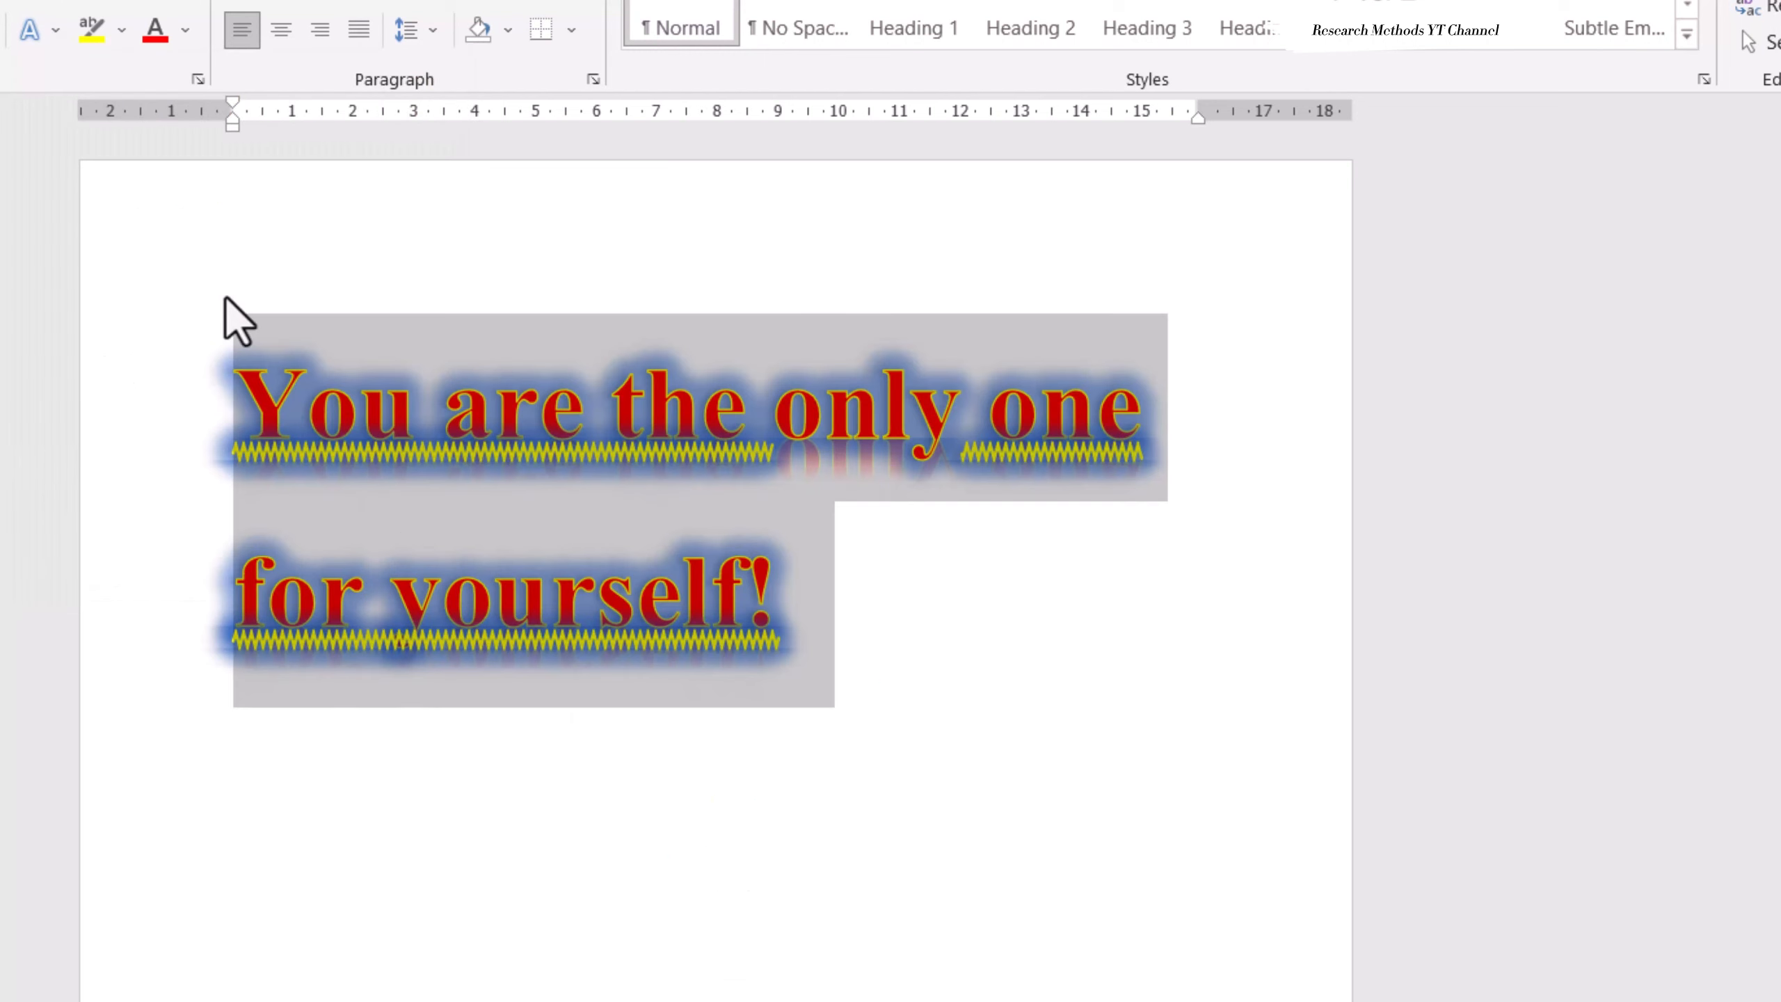
- Recolor the sentence's glow green and deselect the text
left_click(64, 43)
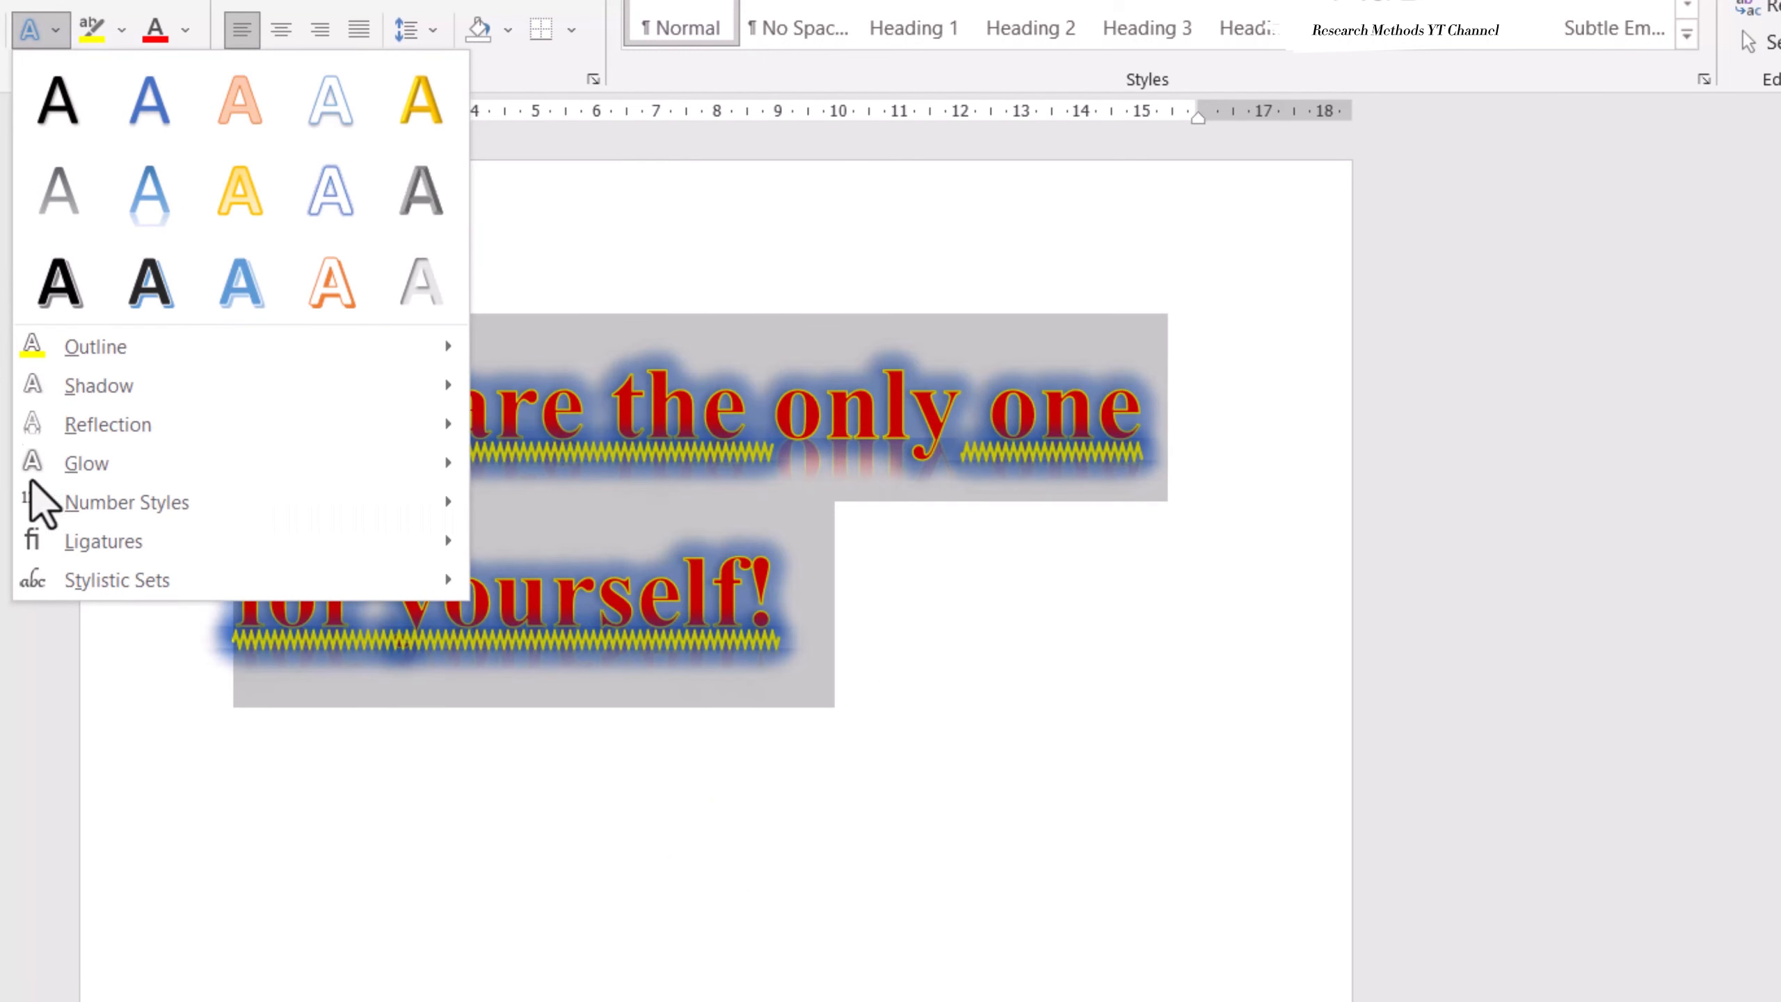
mouse_move(409, 500)
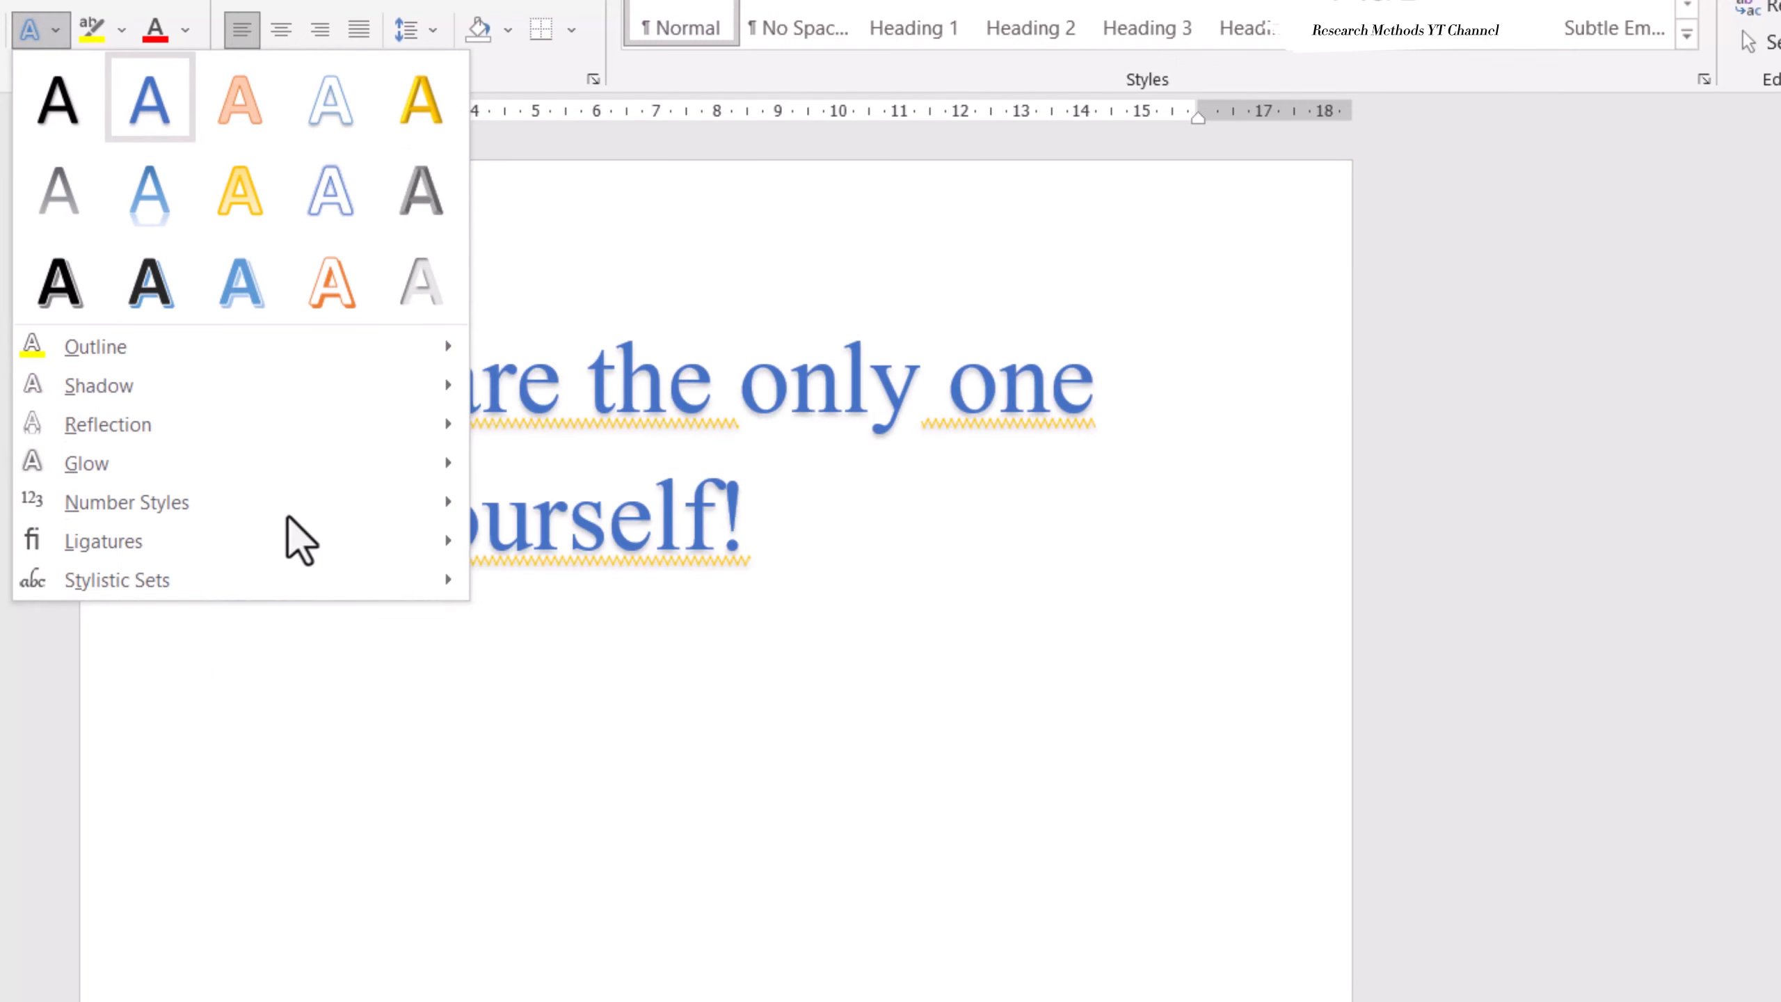
mouse_move(404, 461)
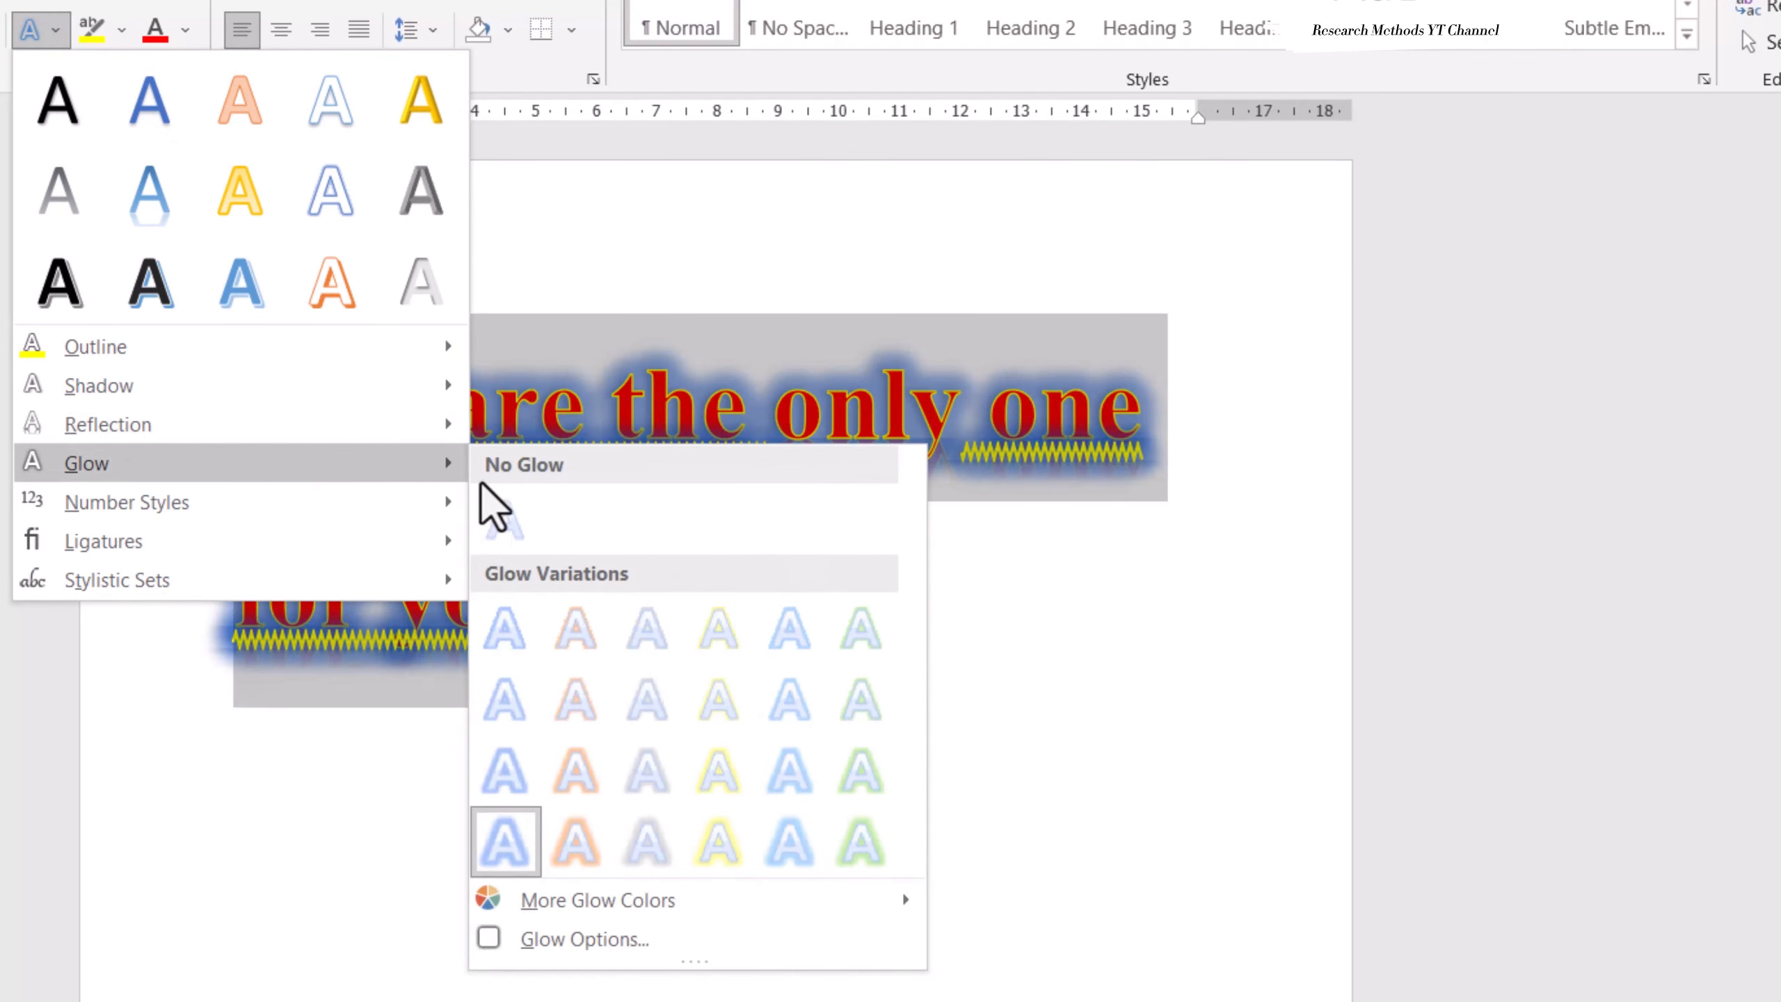
mouse_move(796, 923)
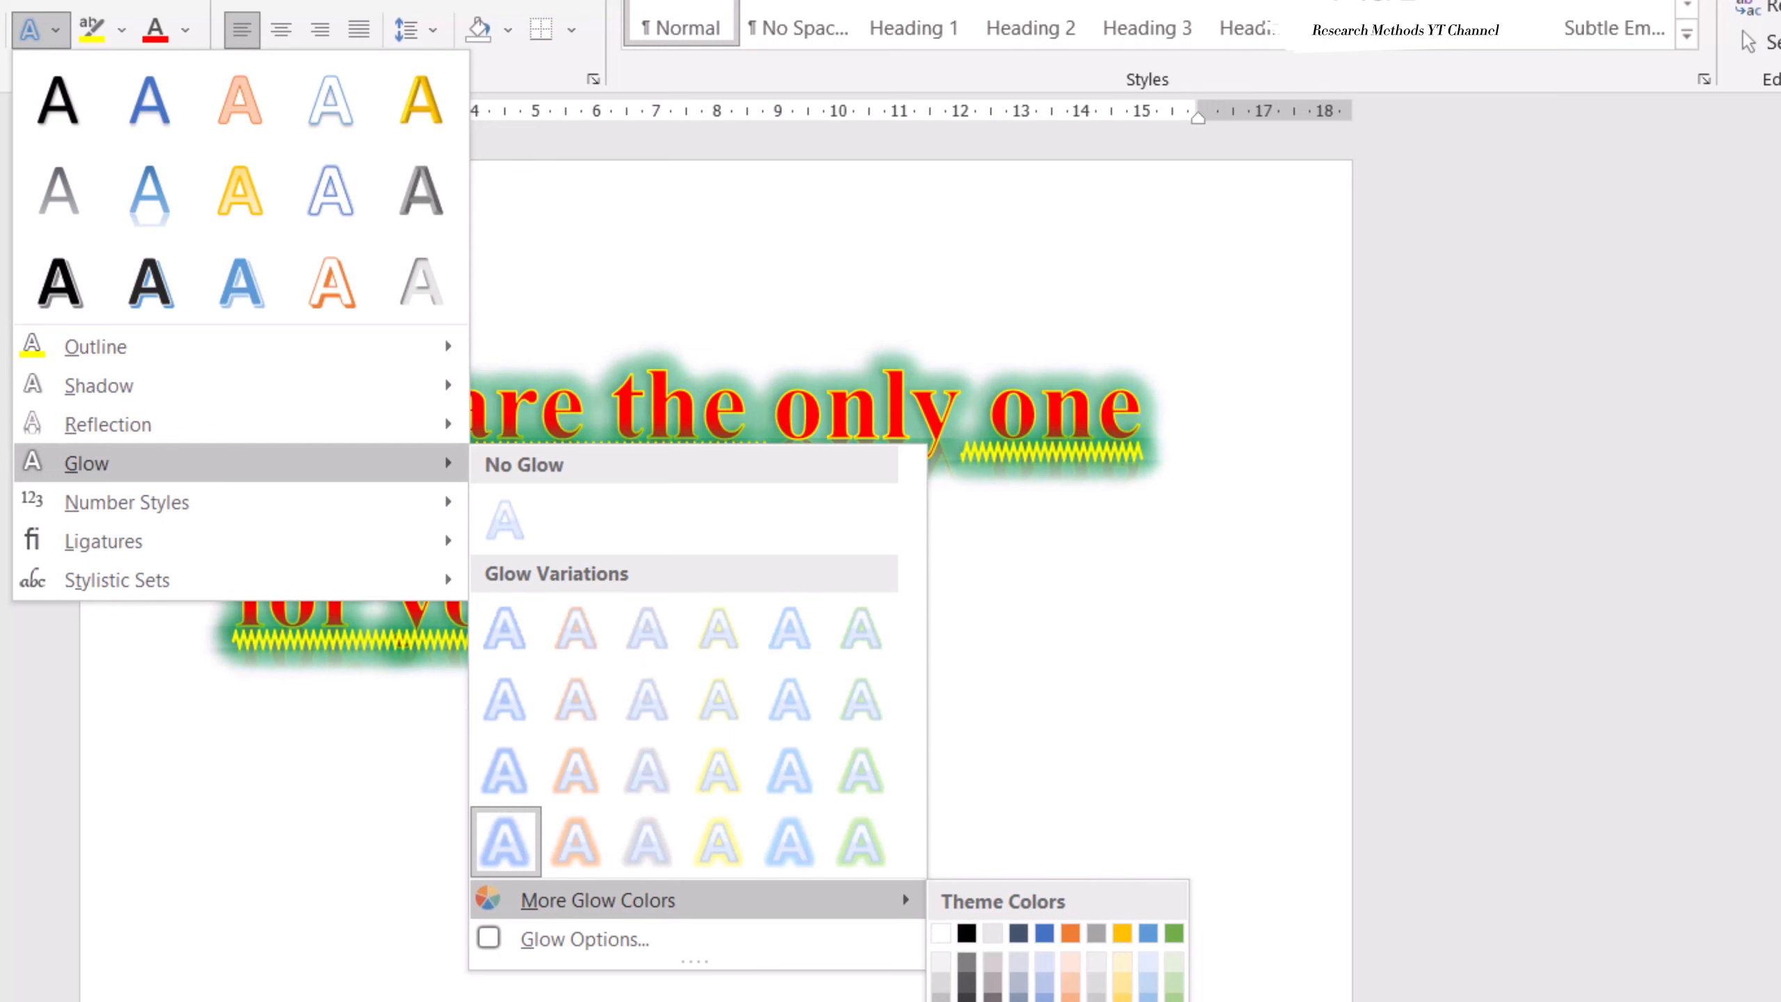
left_click(1070, 1001)
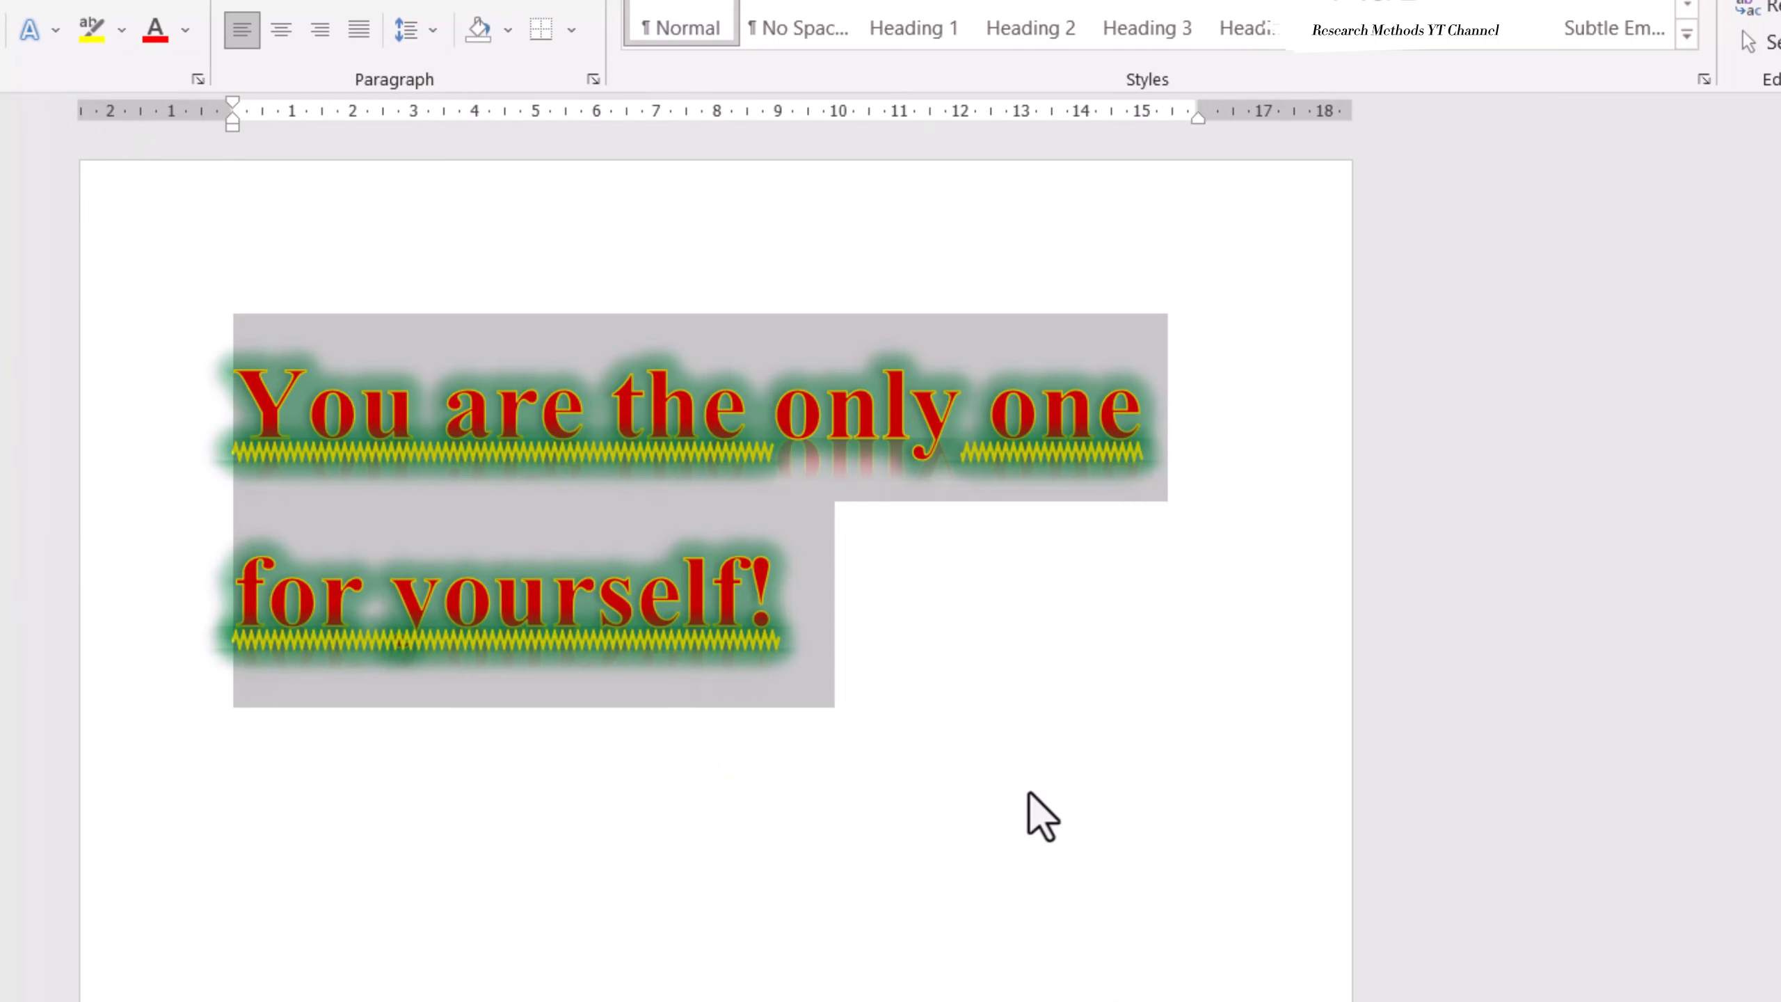
left_click(1029, 793)
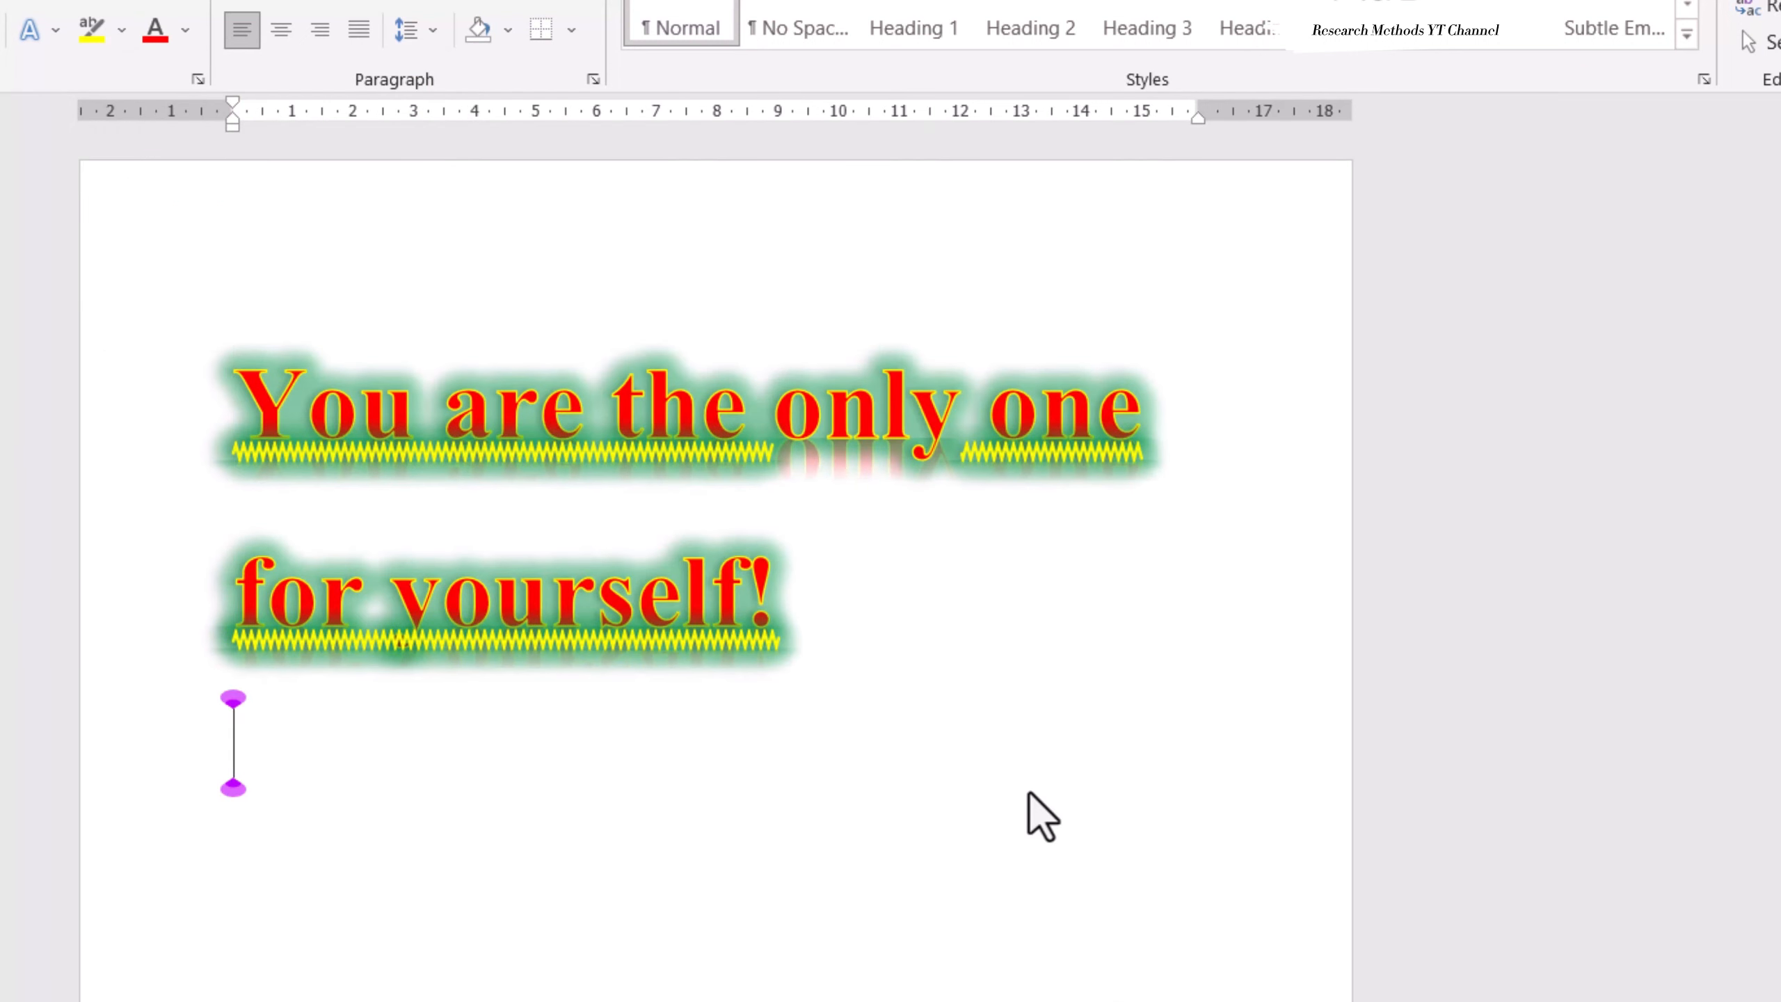
- Clear all formatting from the entire document text, and undo the clearing, the glow effects and the last reflection change
key("ctrl+a")
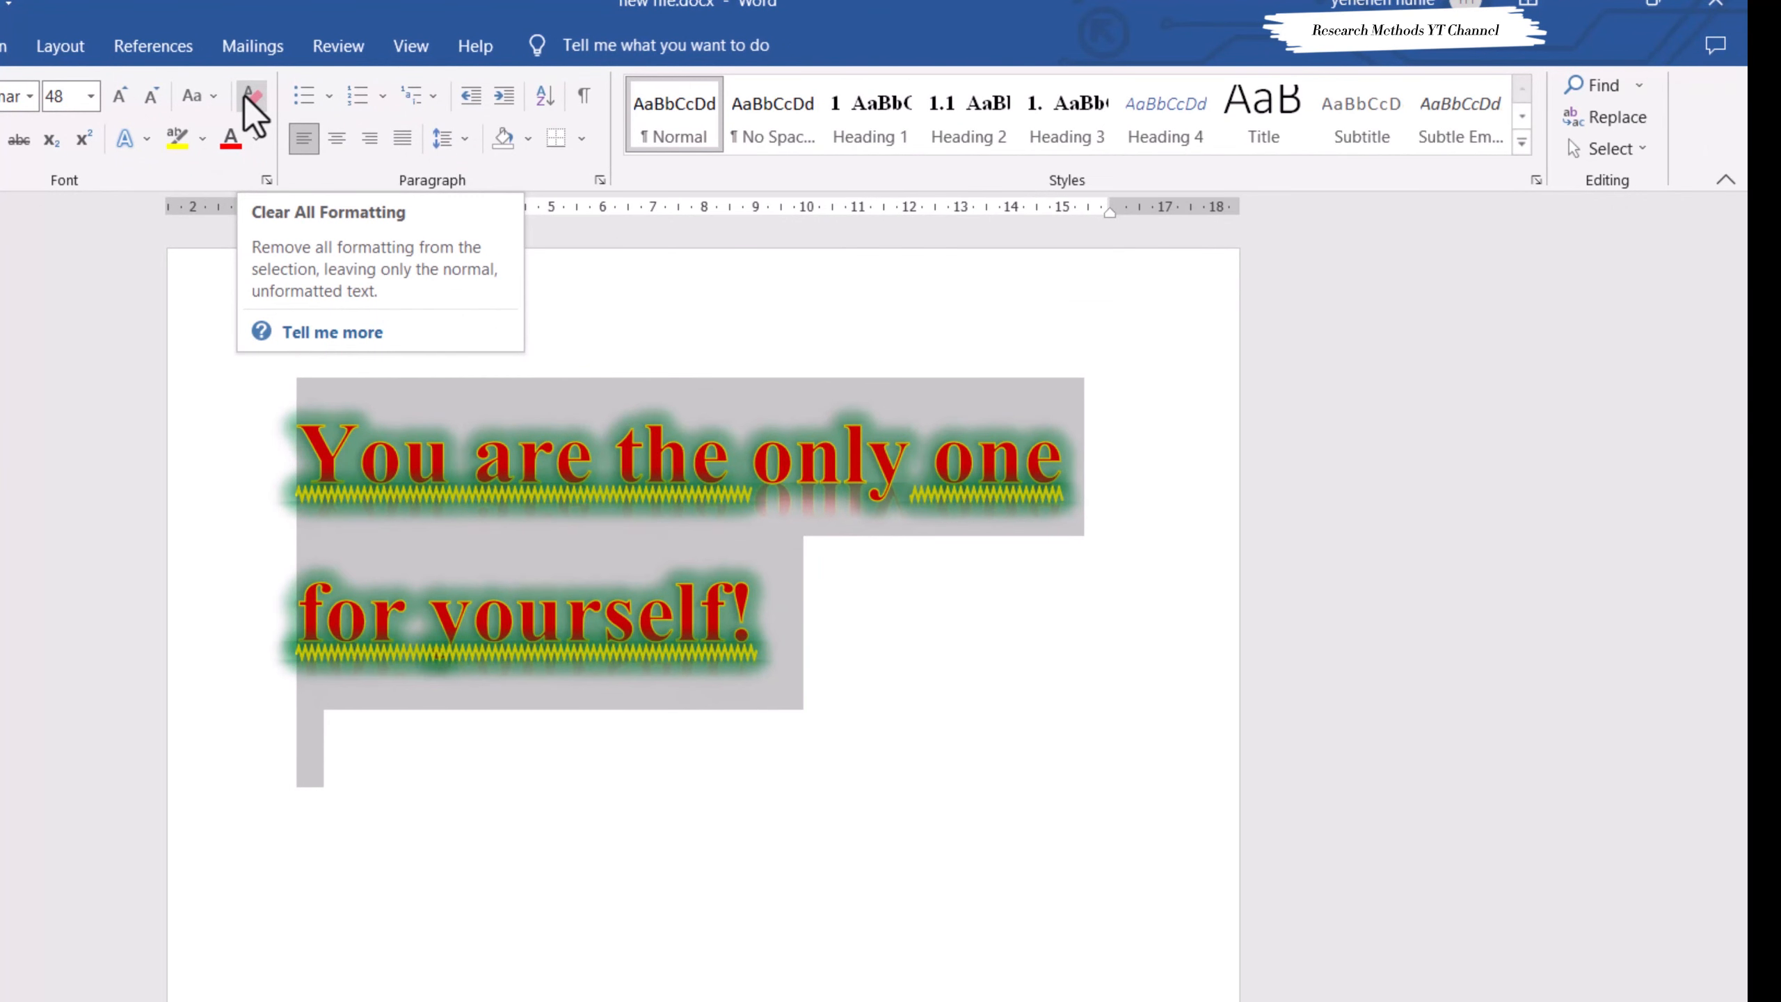
left_click(245, 98)
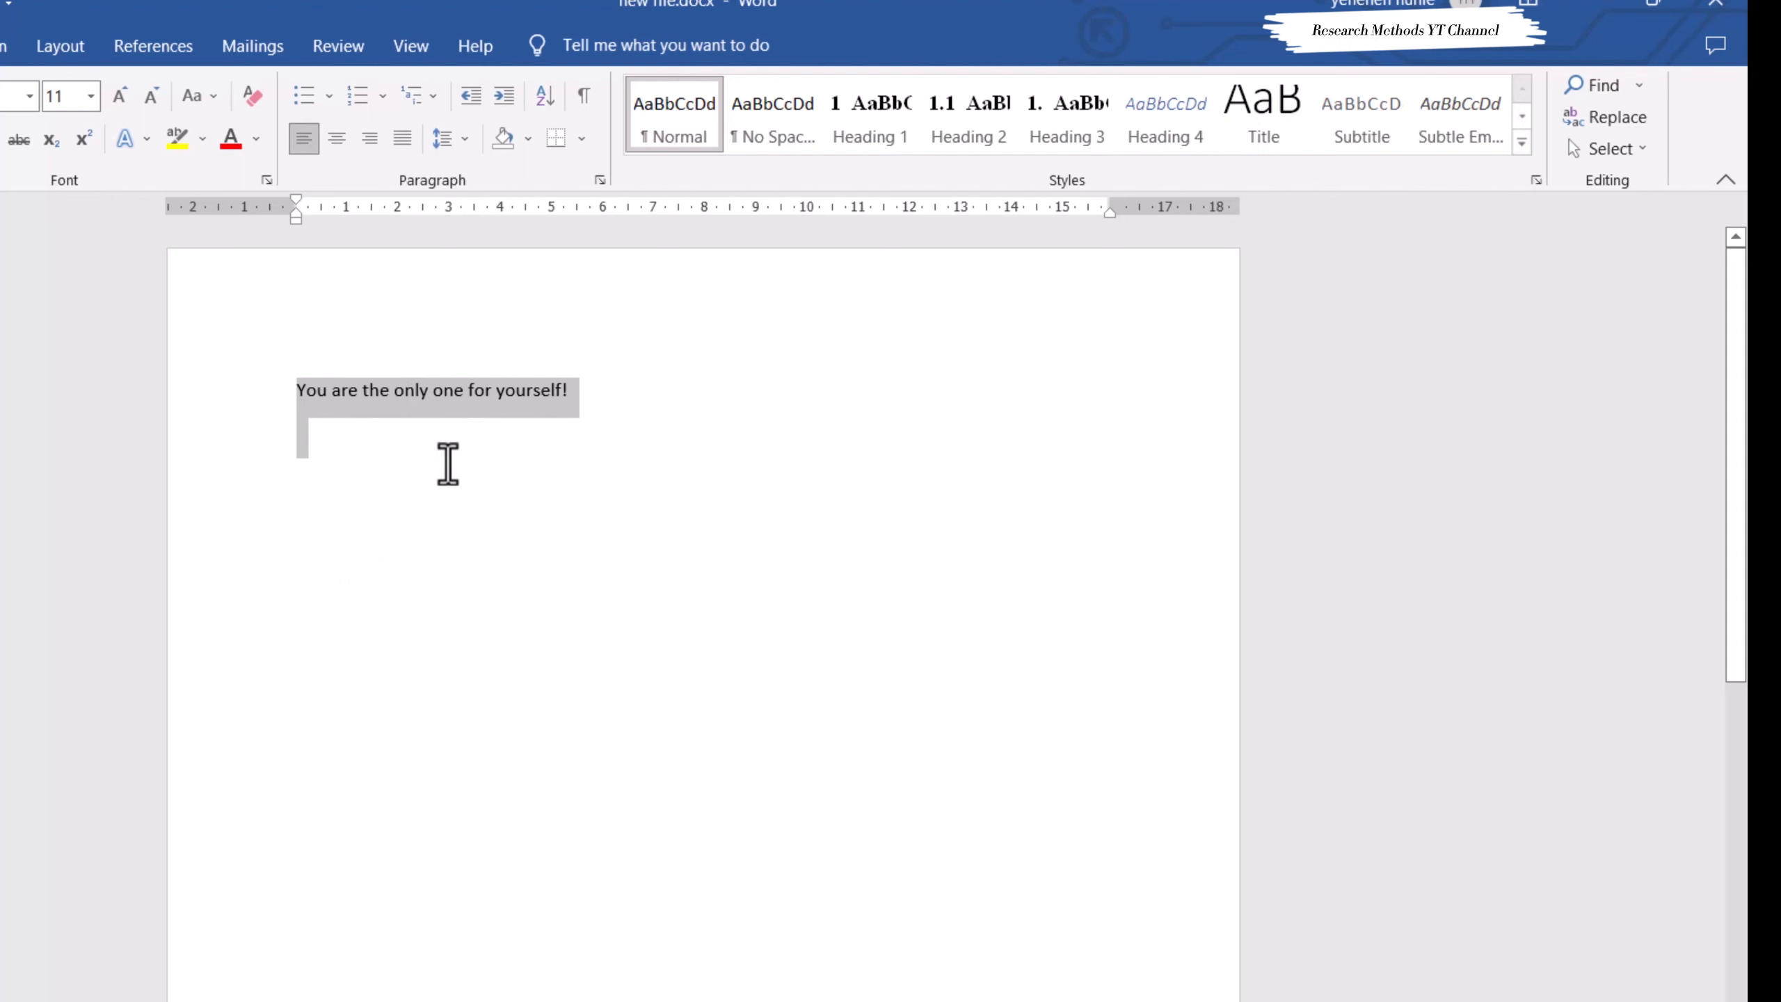
key("ctrl+z")
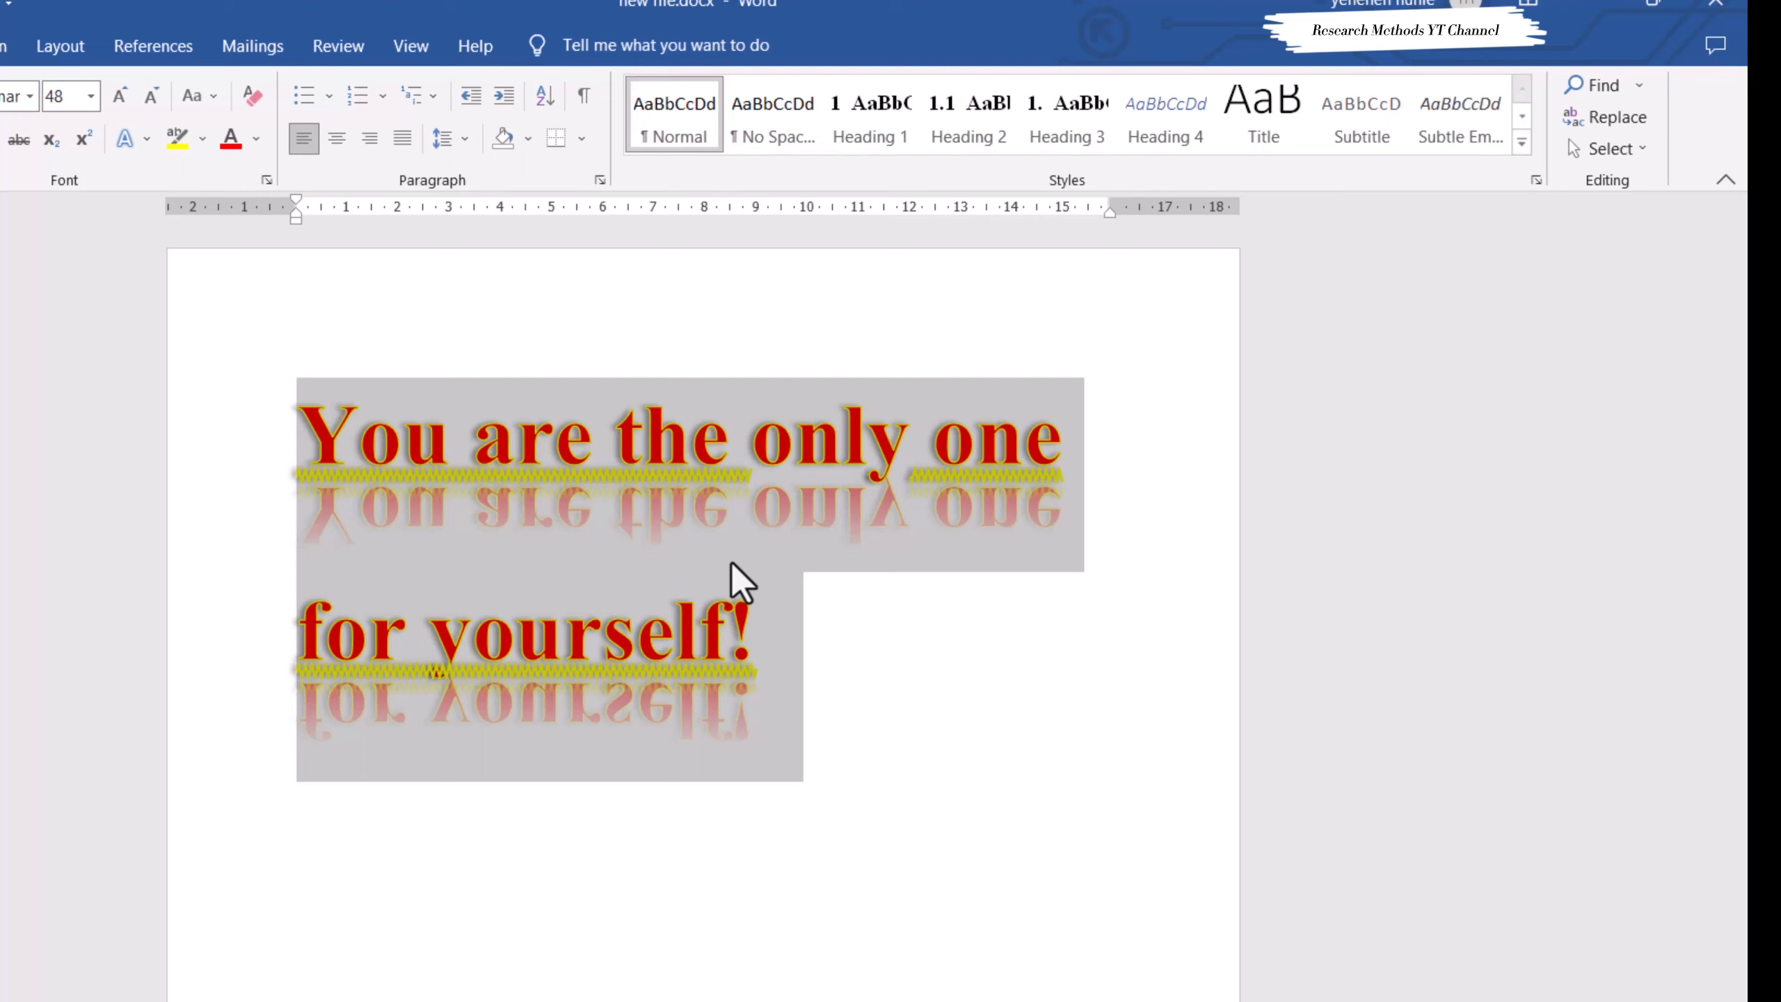
- Undo the remaining formatting changes until the sentence is plain 11-point text, and deselect it
key("ctrl+z")
key("ctrl+z")
key("ctrl+z")
key("ctrl+z")
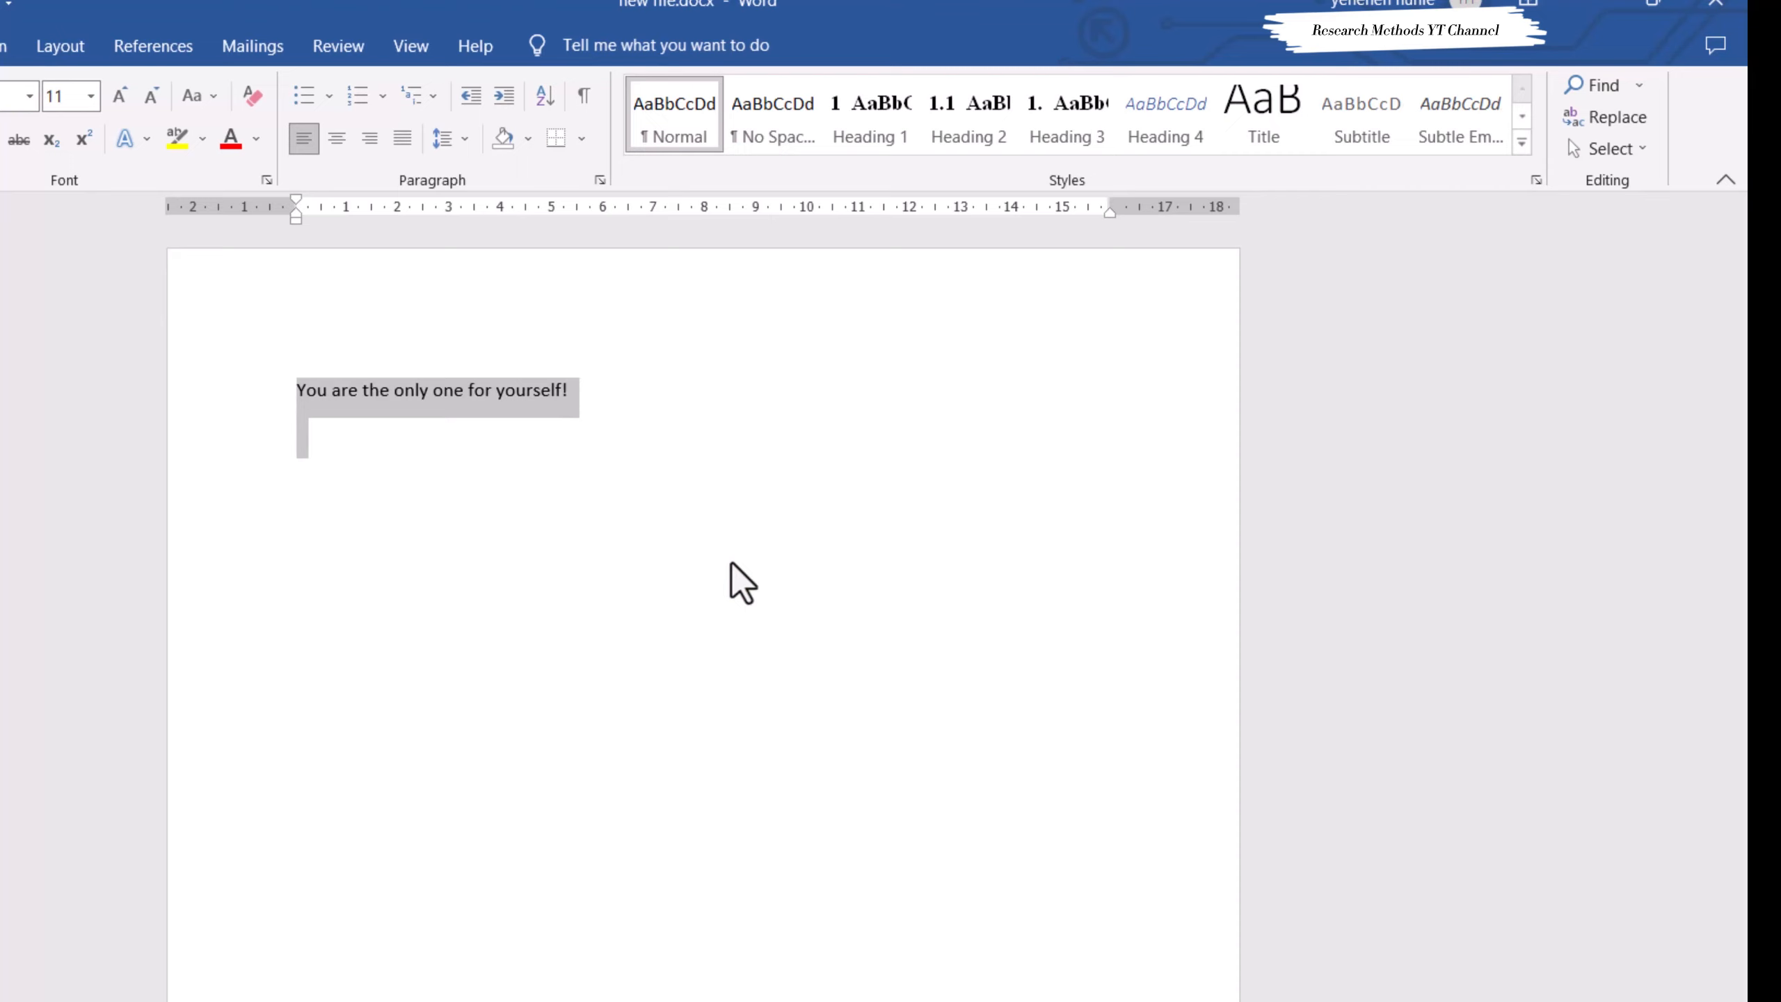
left_click(634, 434)
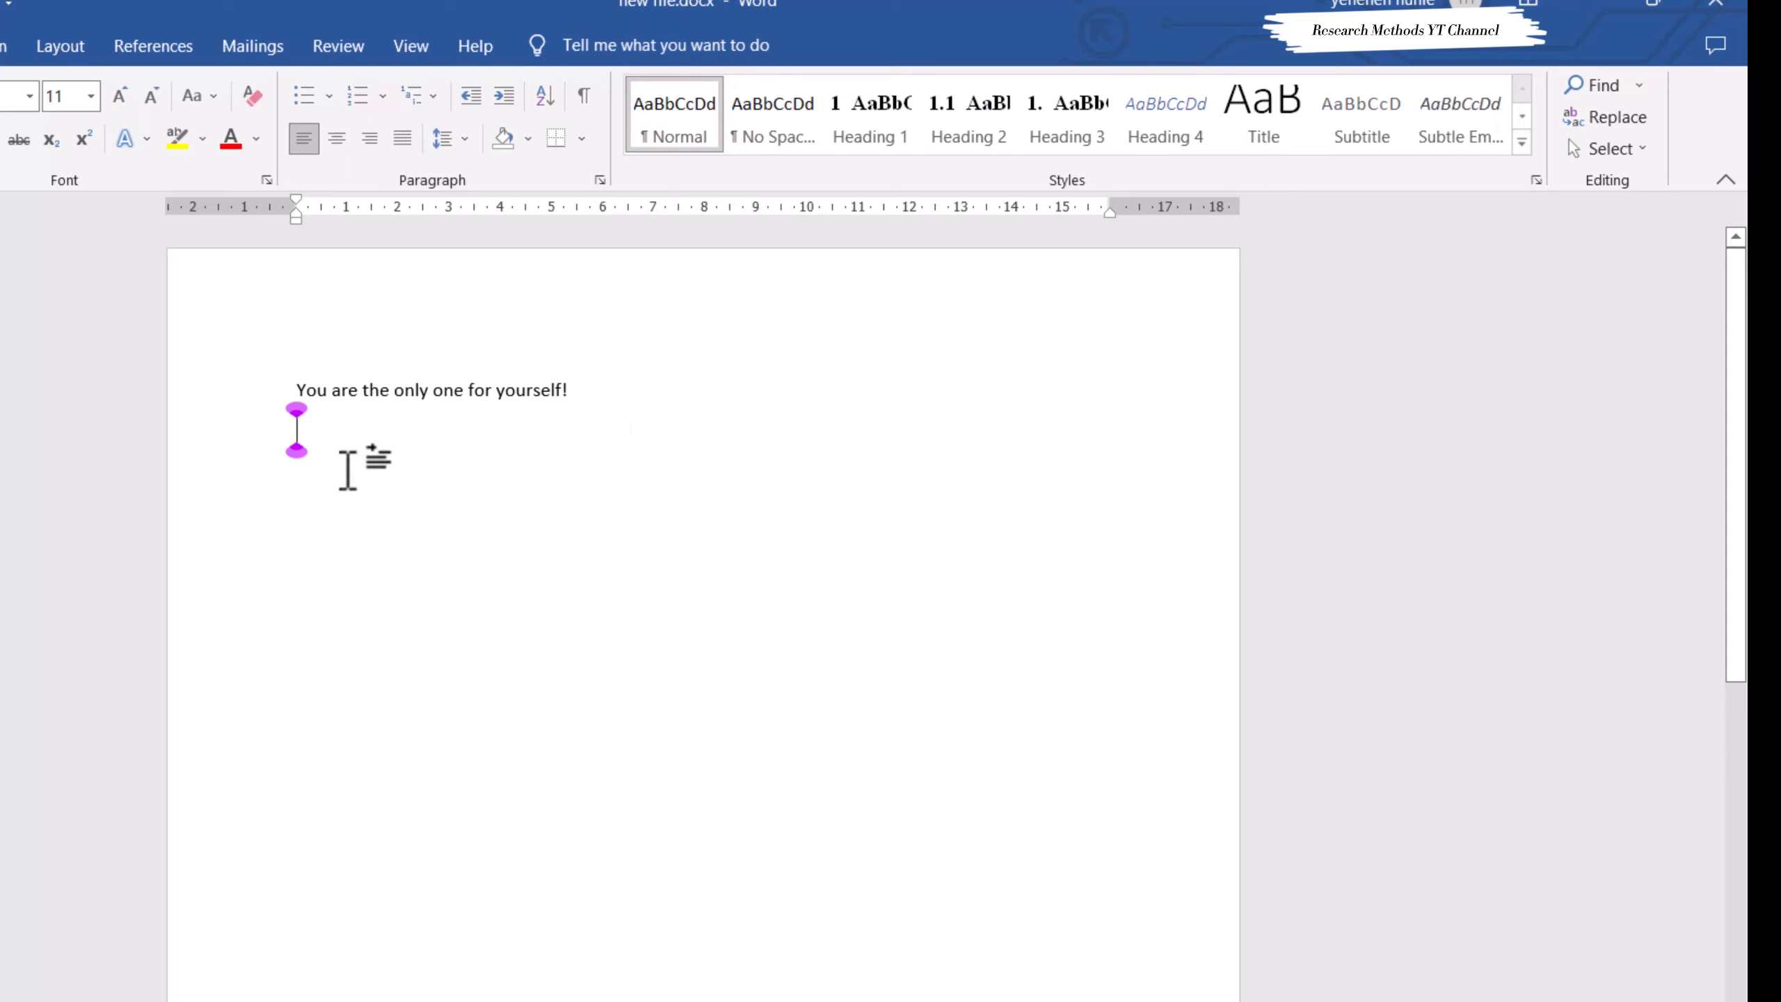
- Increase the sentence's font size in increments to 18 points and deselect the text
left_click(212, 404)
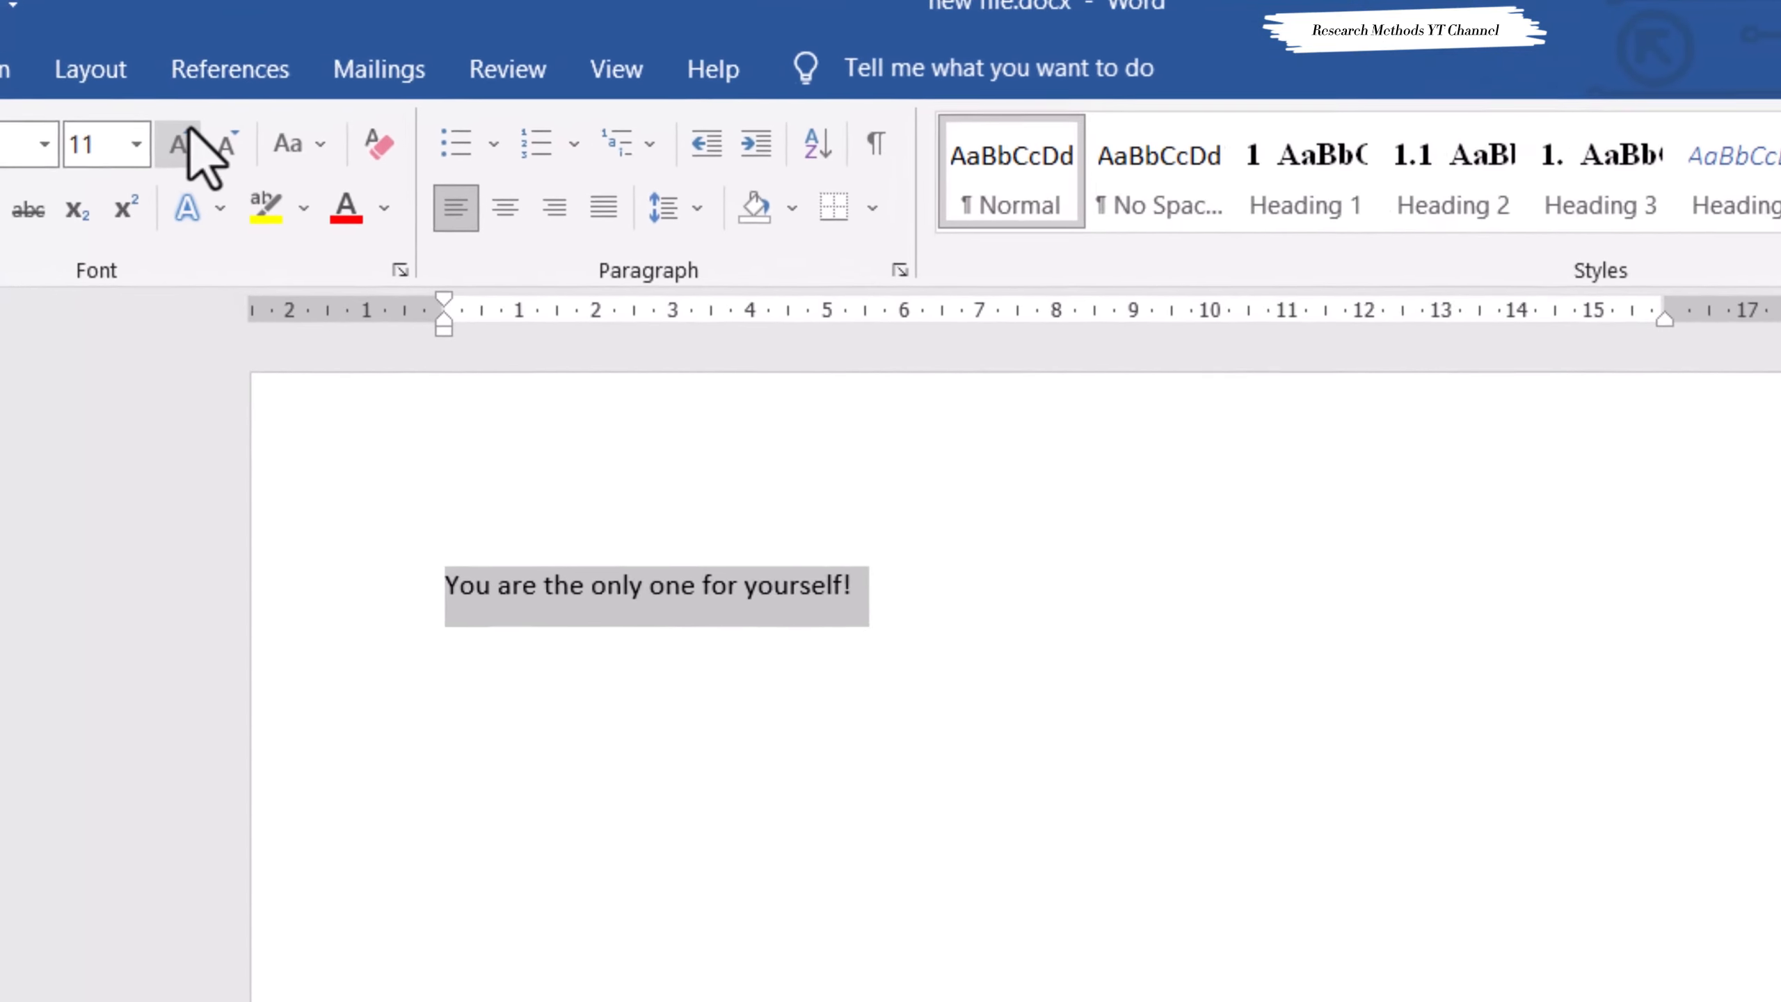
left_click(189, 140)
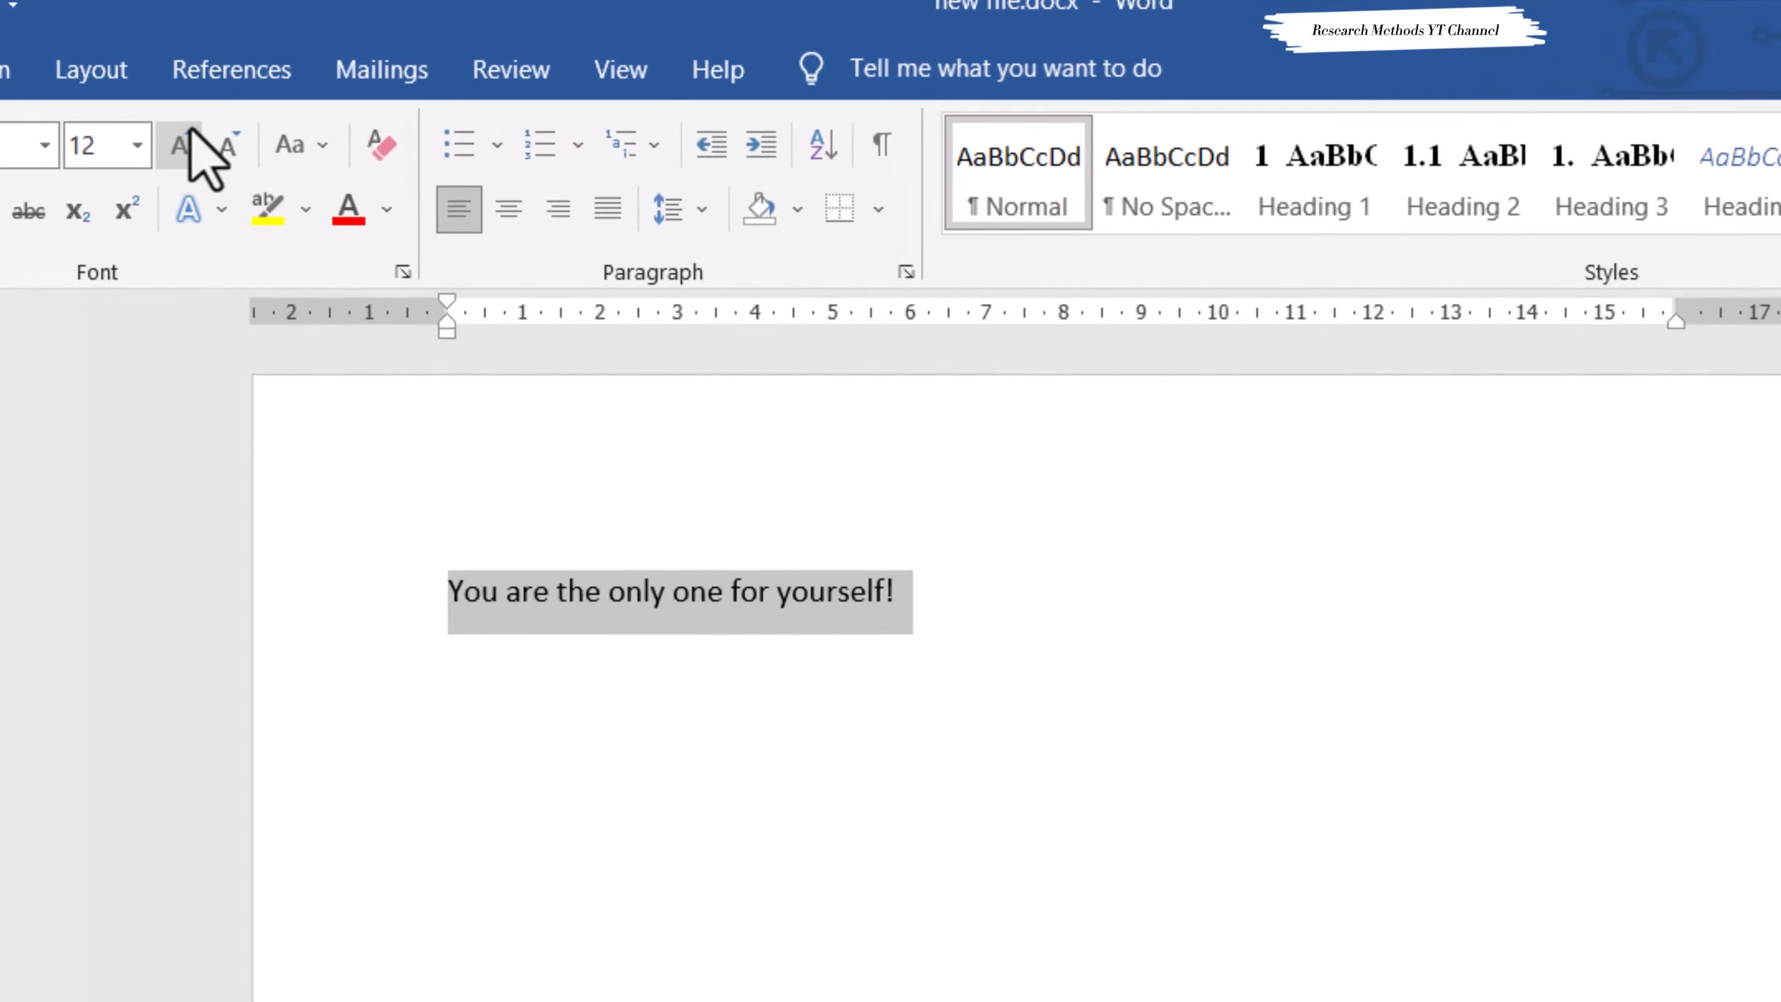
left_click(181, 144)
left_click(181, 144)
left_click(181, 144)
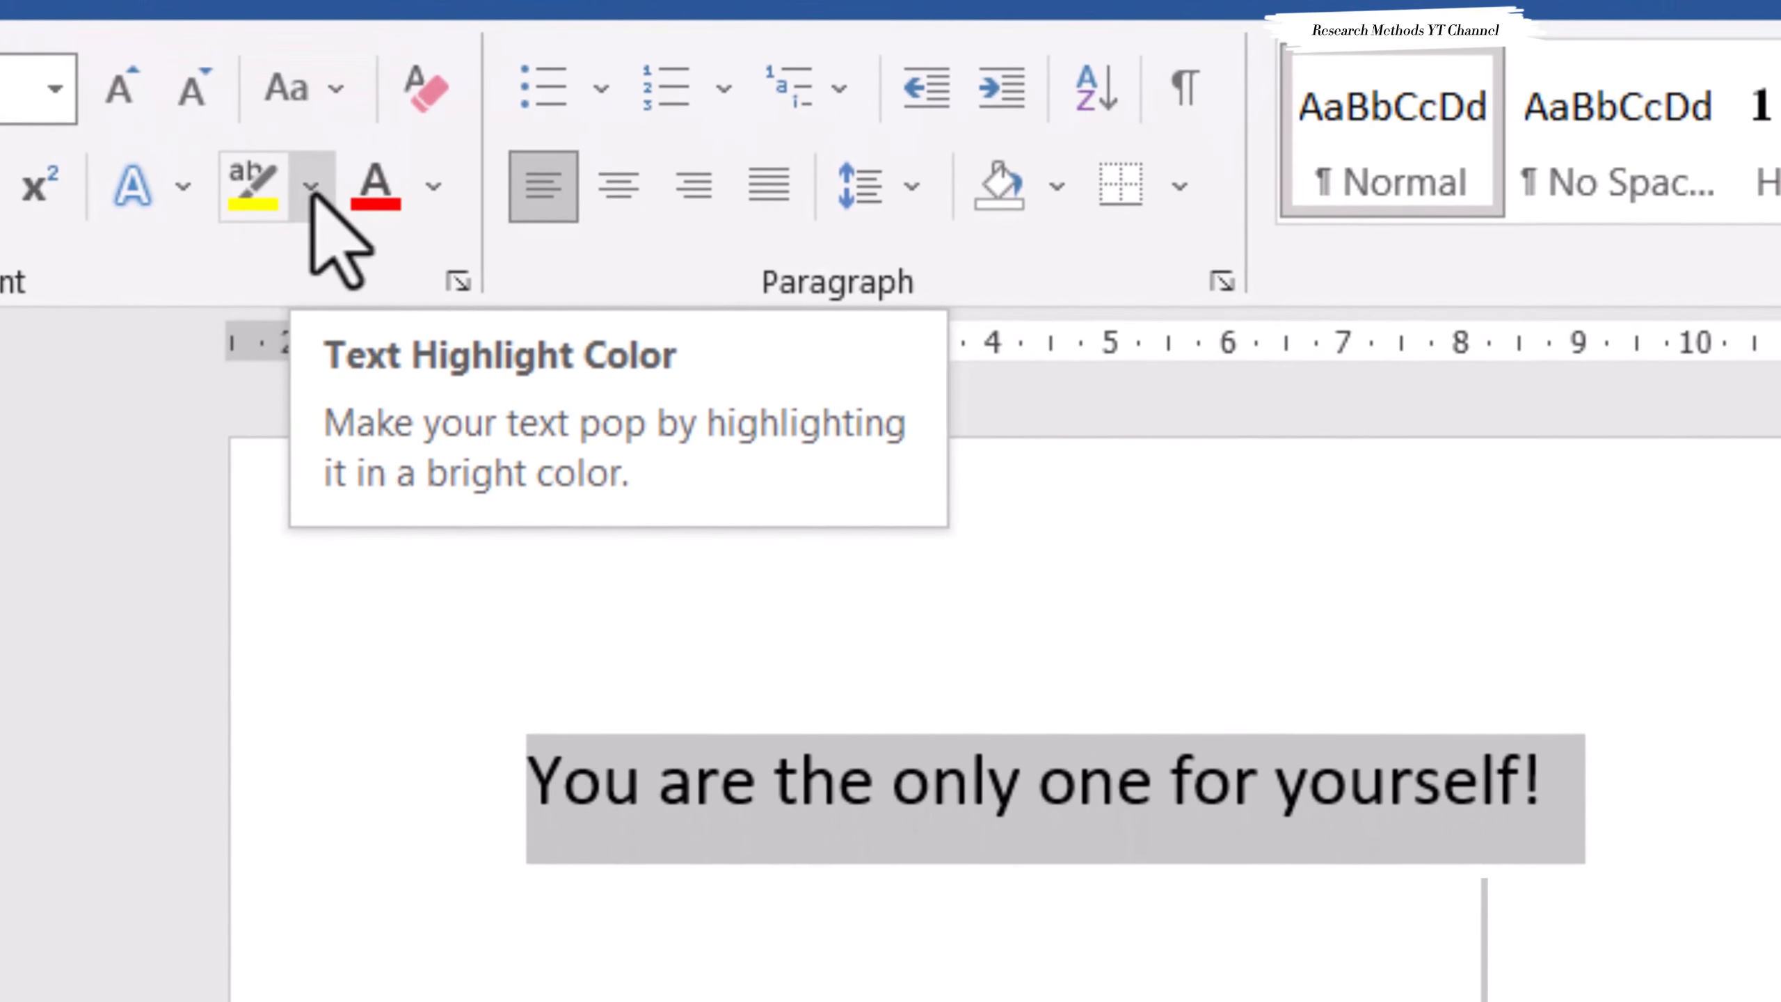
left_click(999, 930)
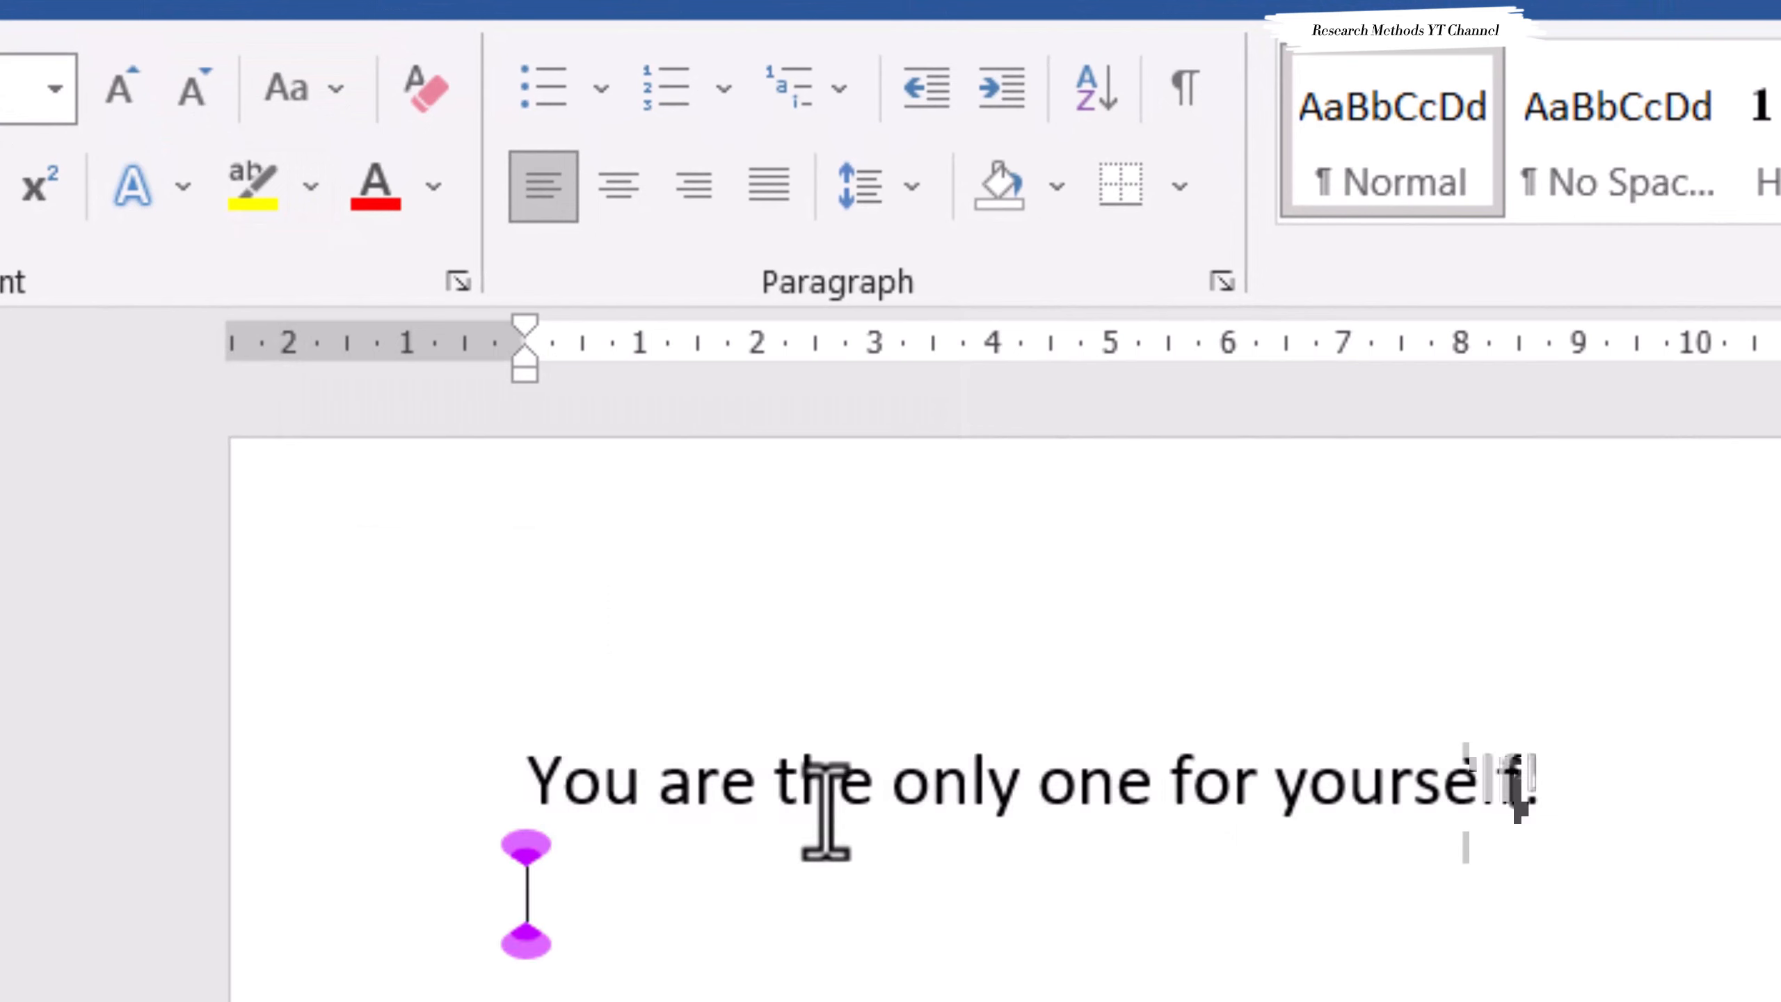
- Highlight the words "the only" in yellow and change their highlight to dark green
left_click_drag(777, 779, 986, 765)
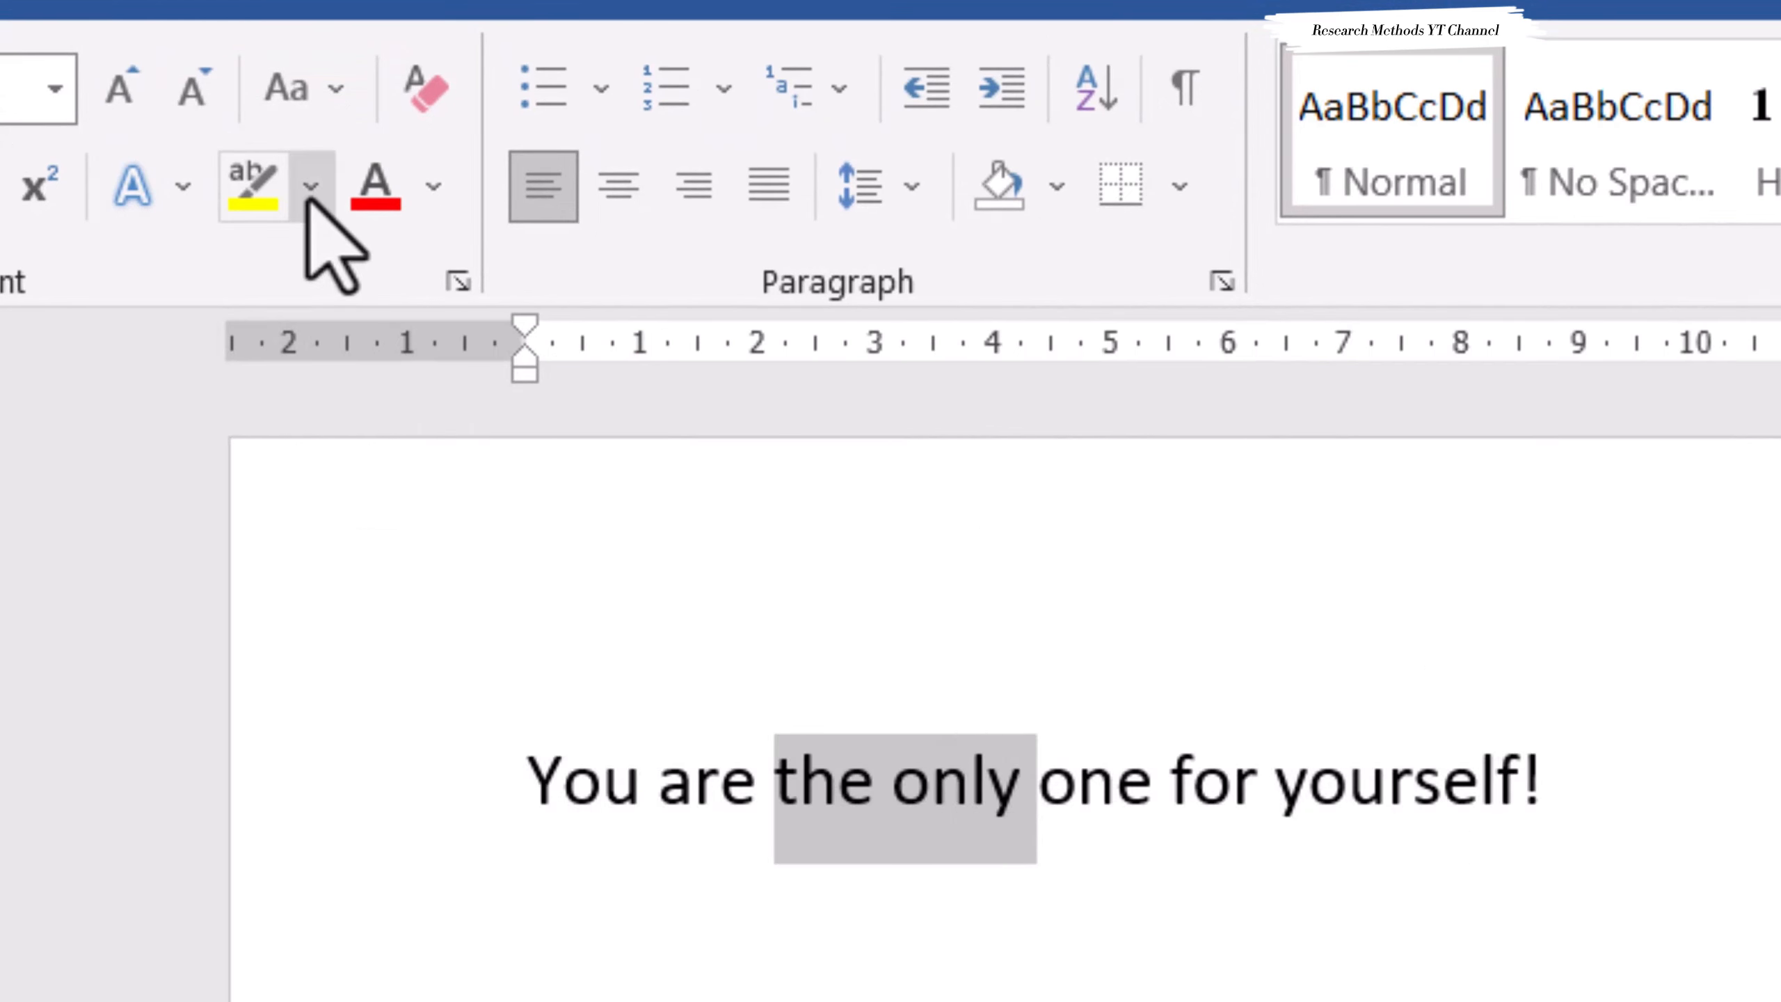
left_click(251, 184)
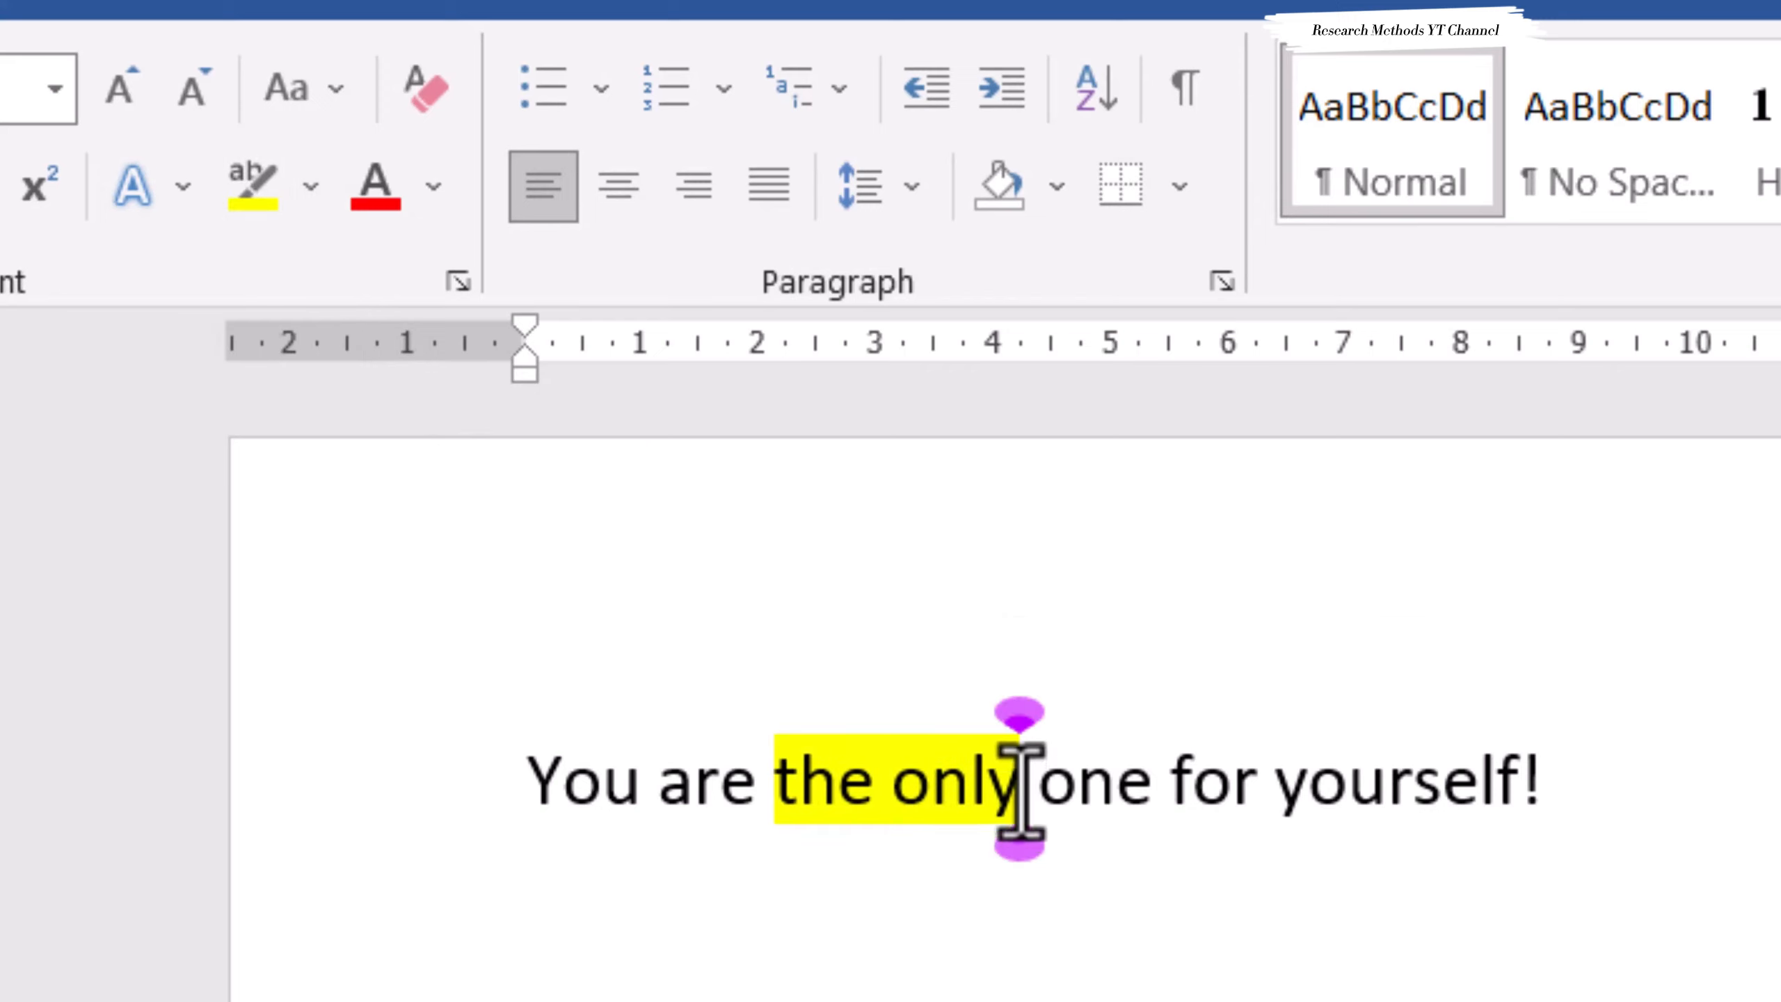
left_click_drag(1020, 786, 788, 756)
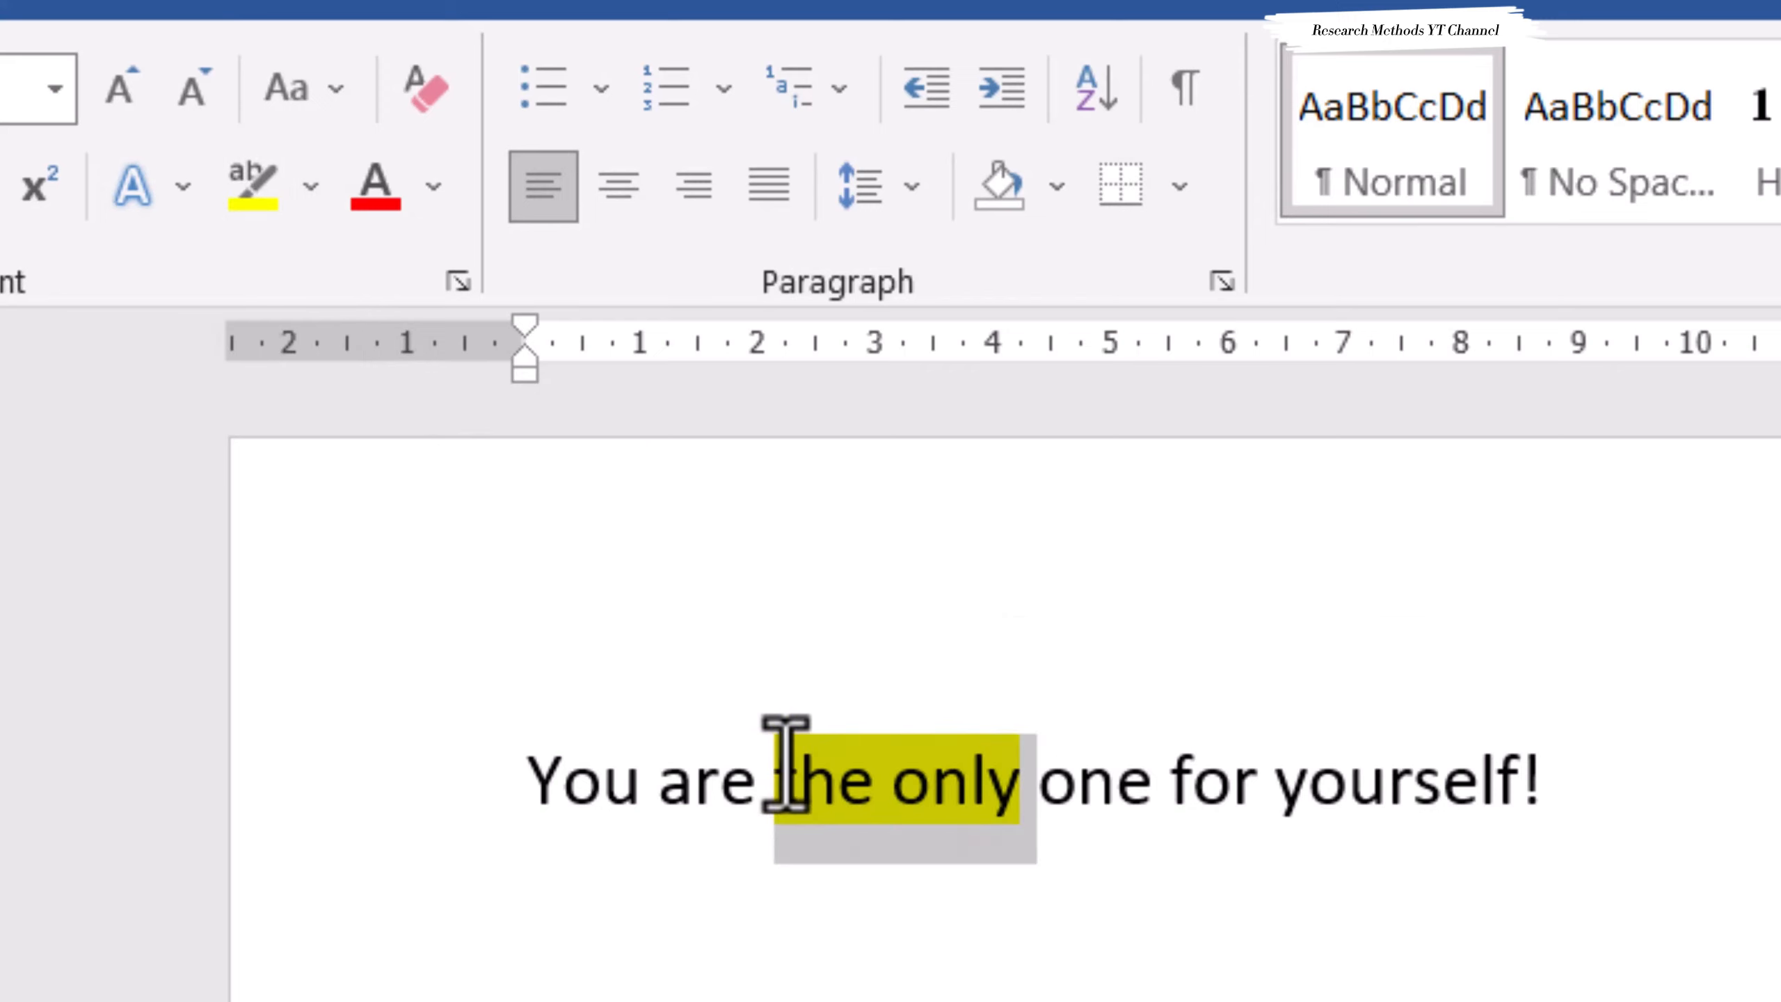
left_click(310, 186)
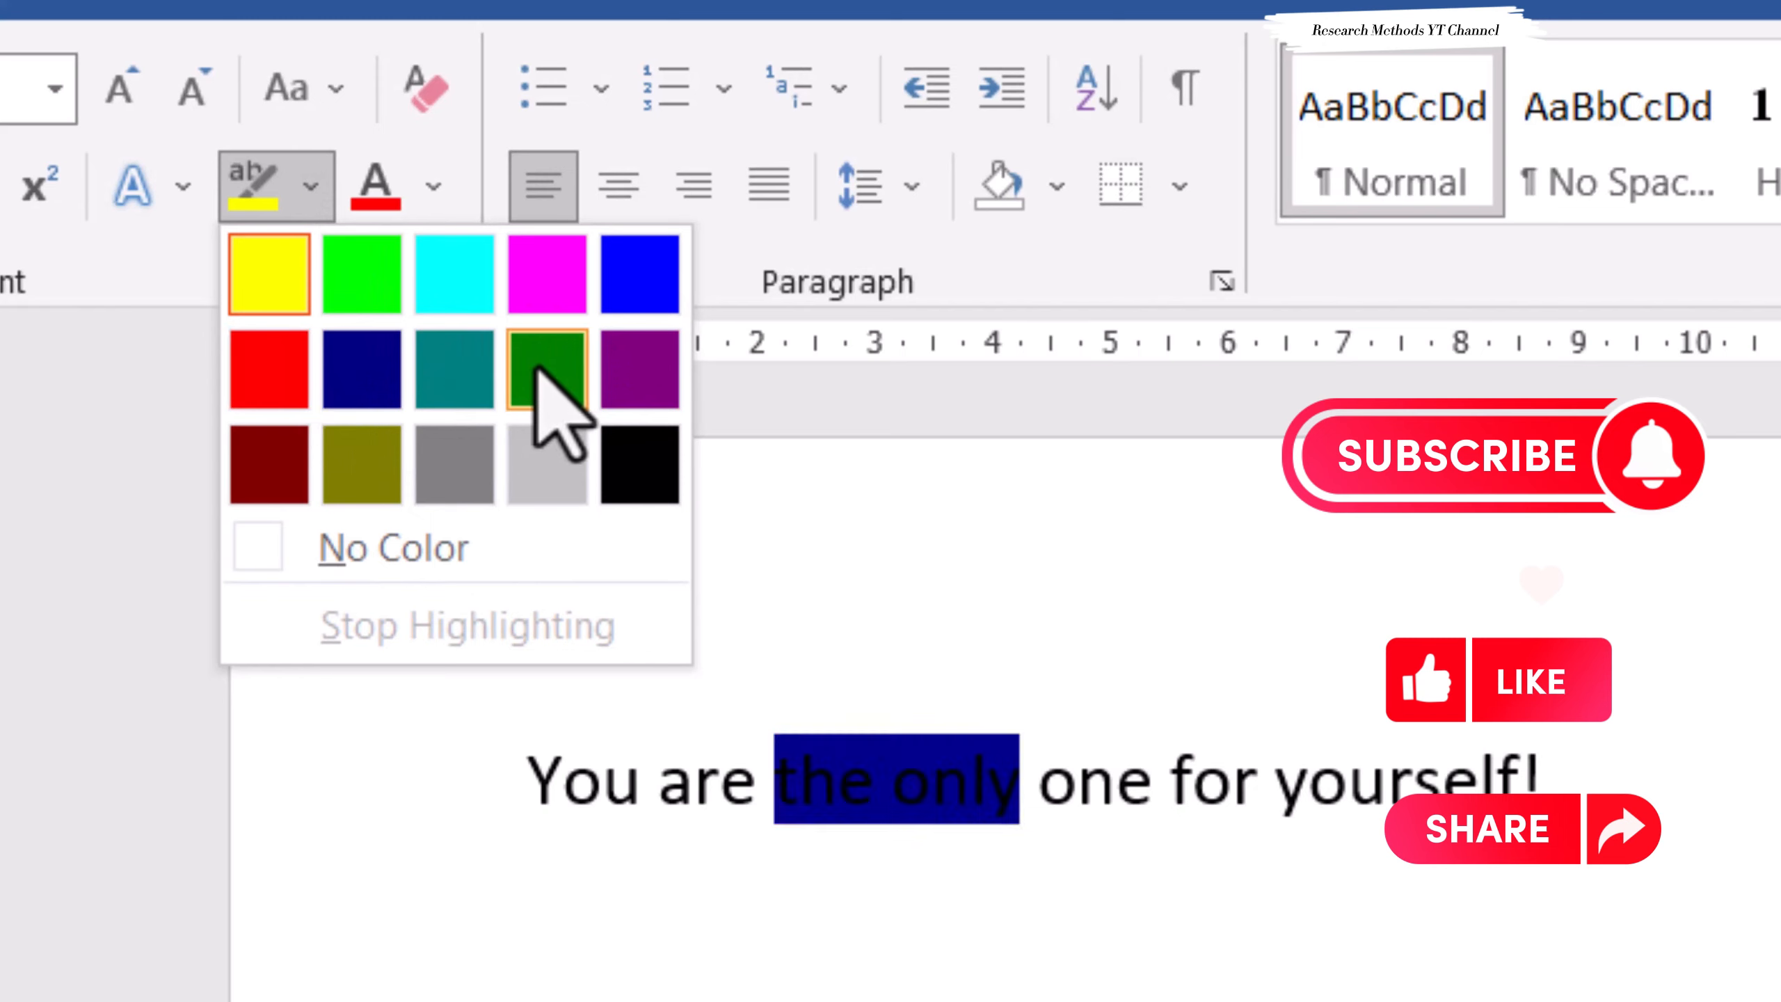
left_click(543, 370)
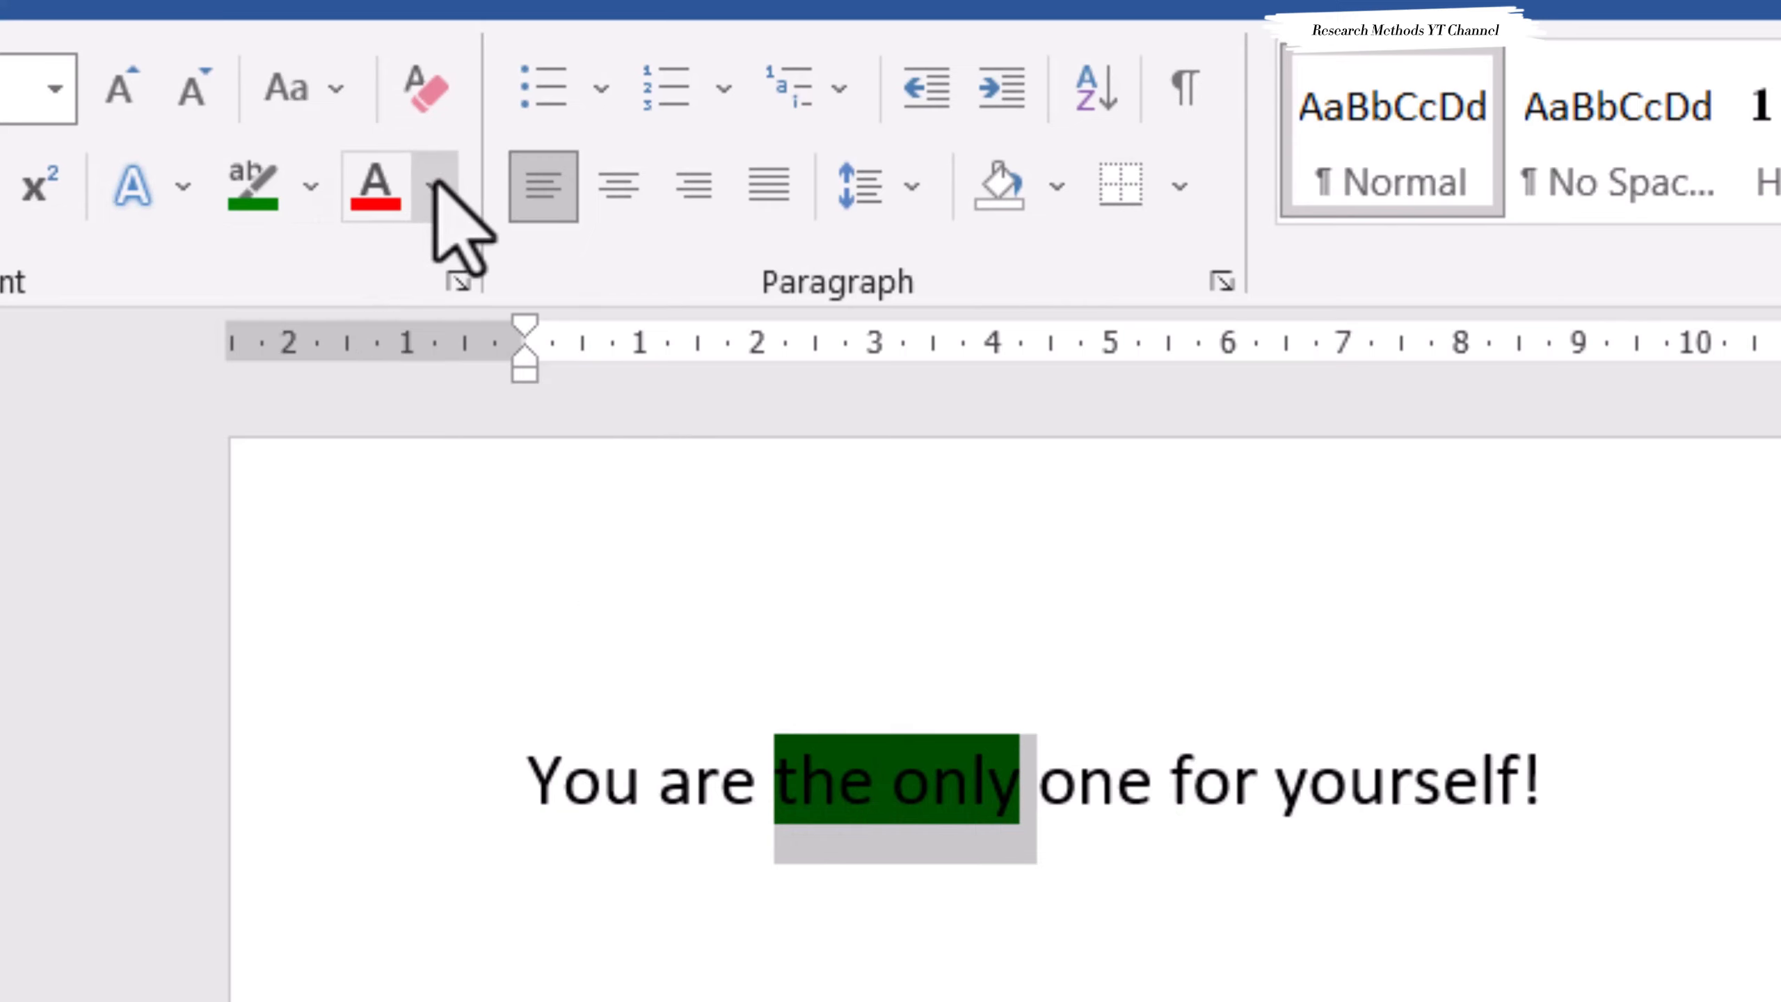
- Set the font color of the words "the only" to White, Background 1 and deselect them
left_click(433, 203)
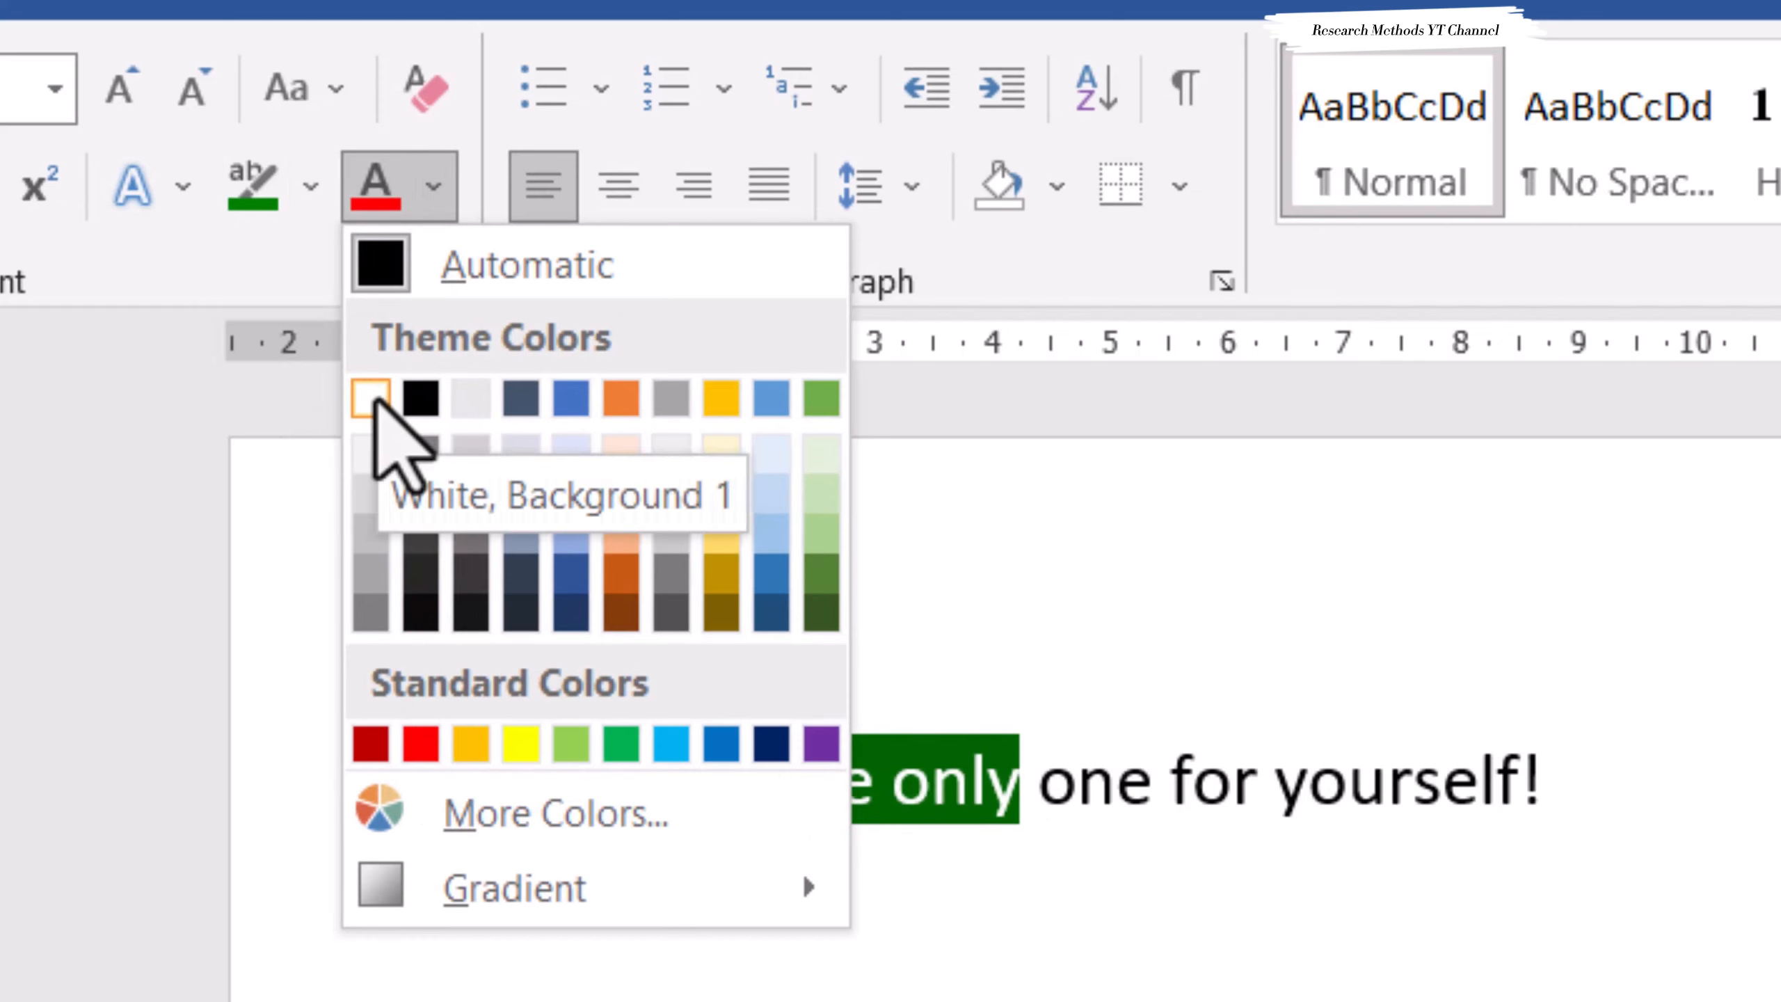
left_click(378, 399)
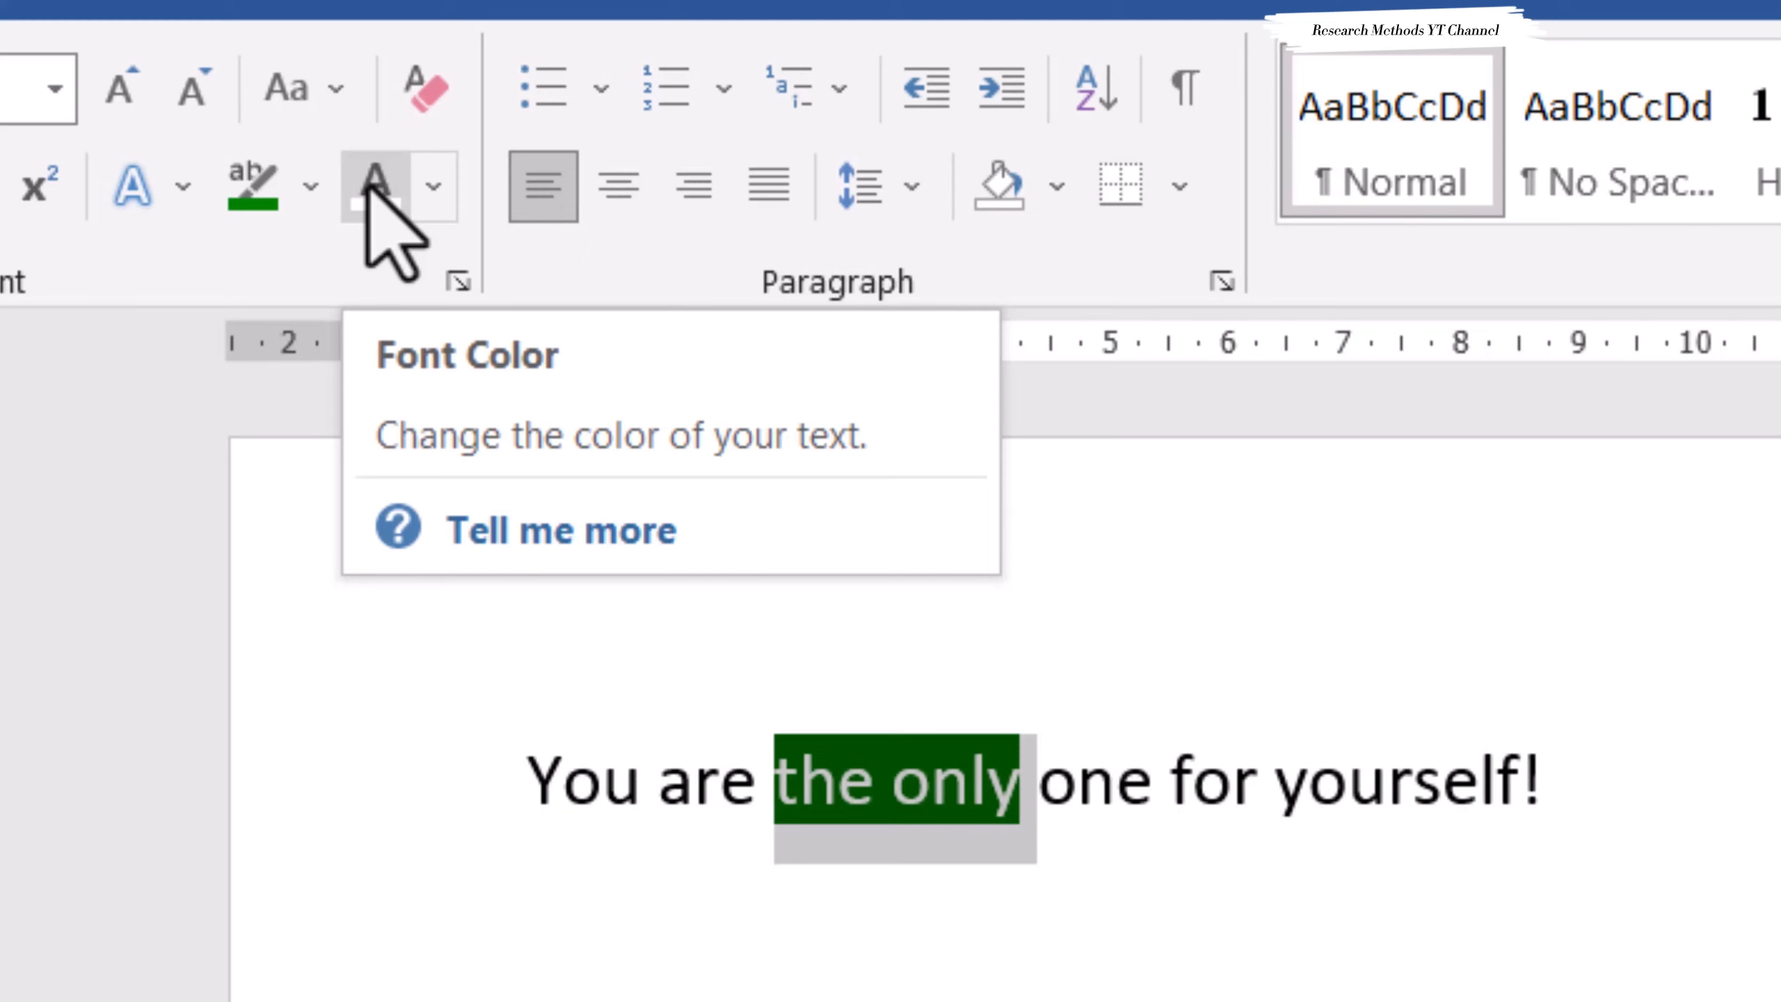
left_click(557, 783)
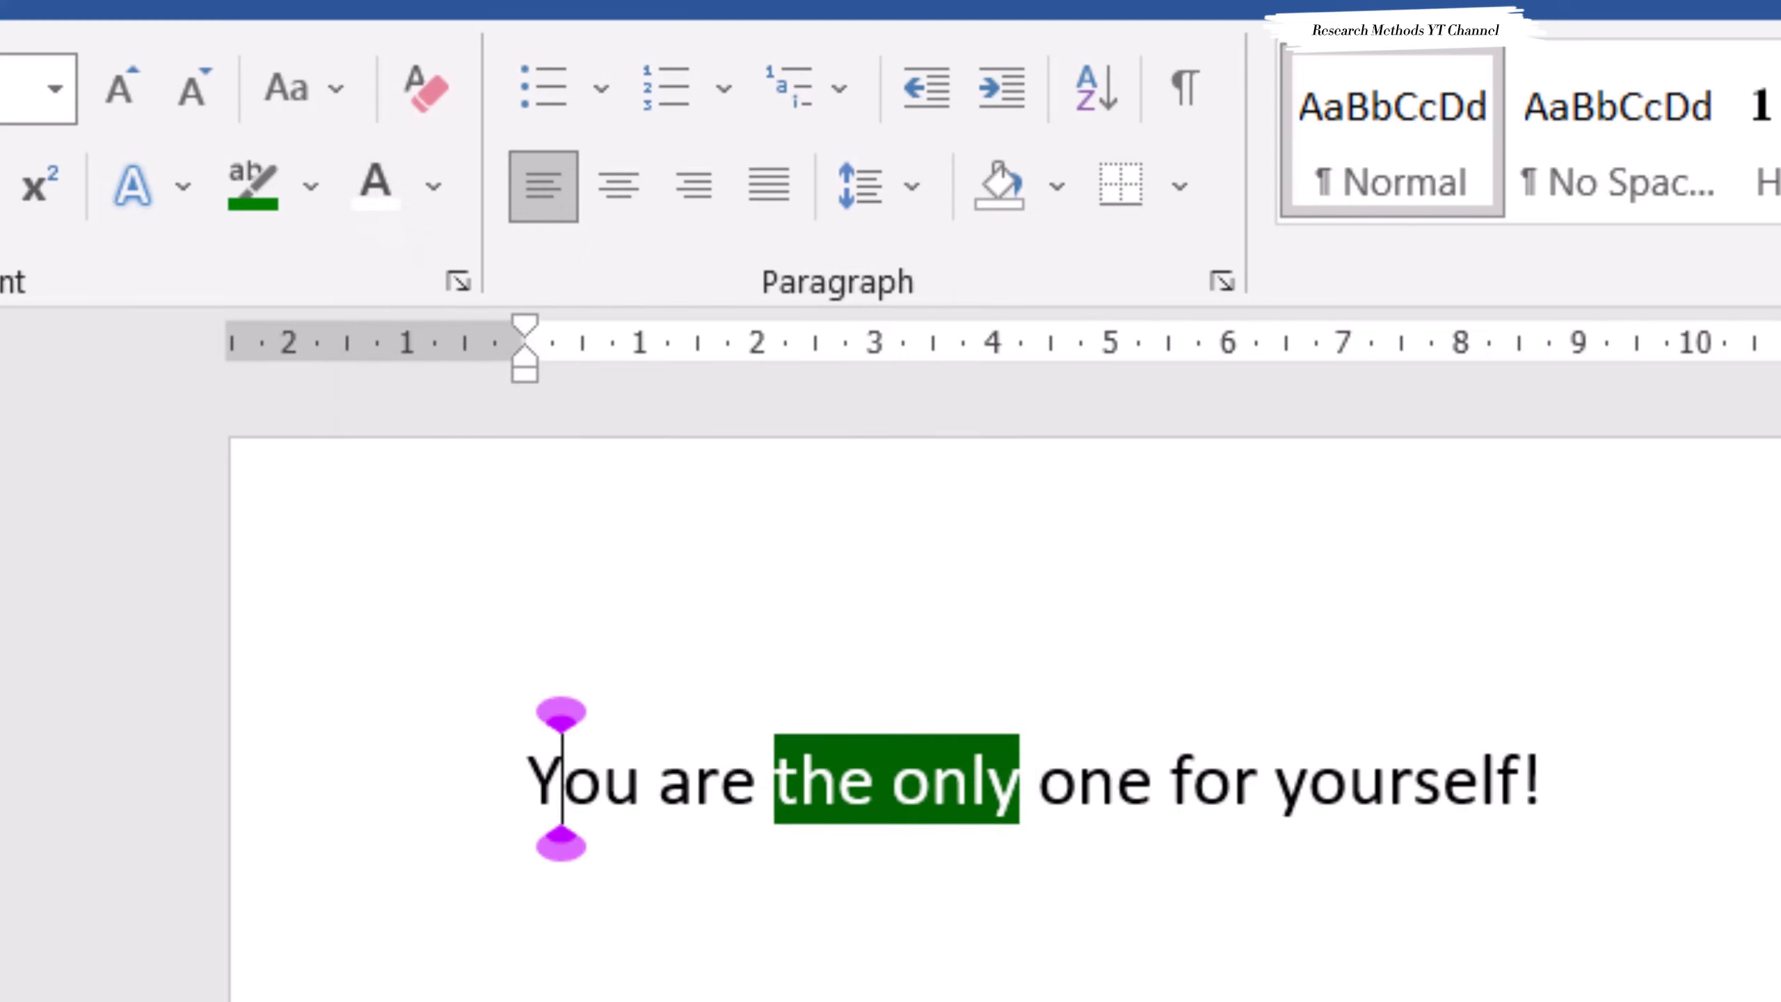
- Try a darker orange and the standard red as font color on the empty line below the sentence
left_click(434, 188)
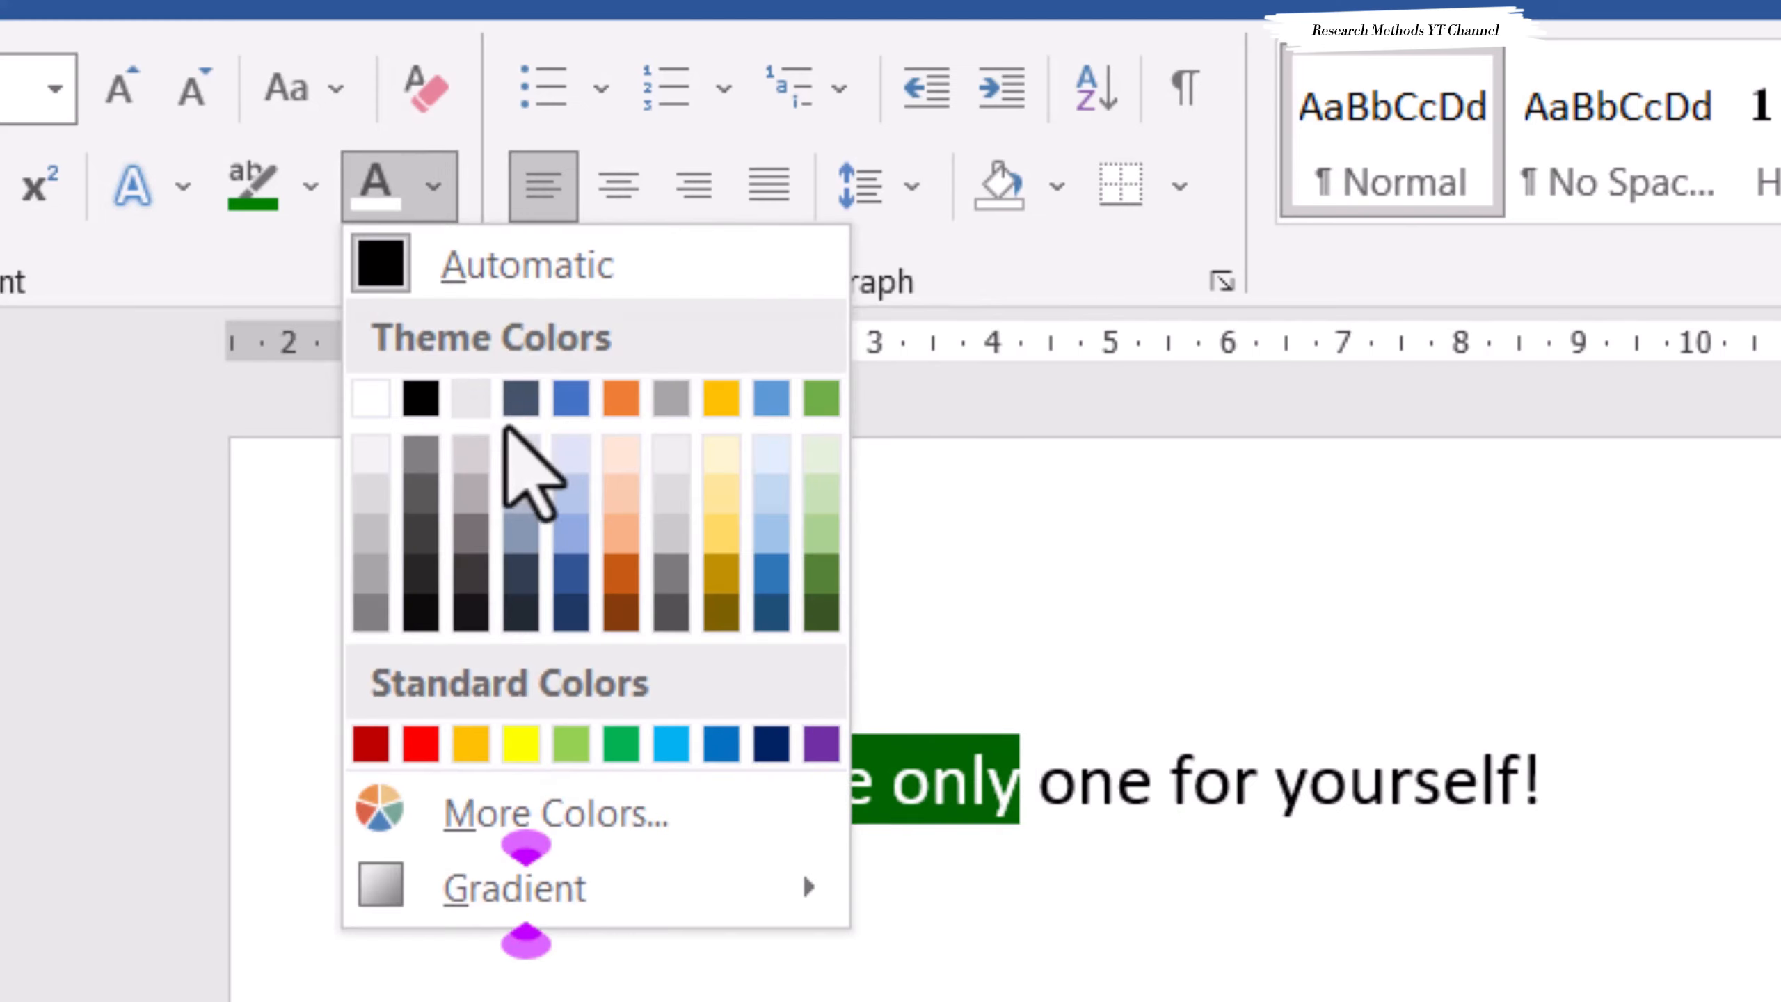
left_click(624, 576)
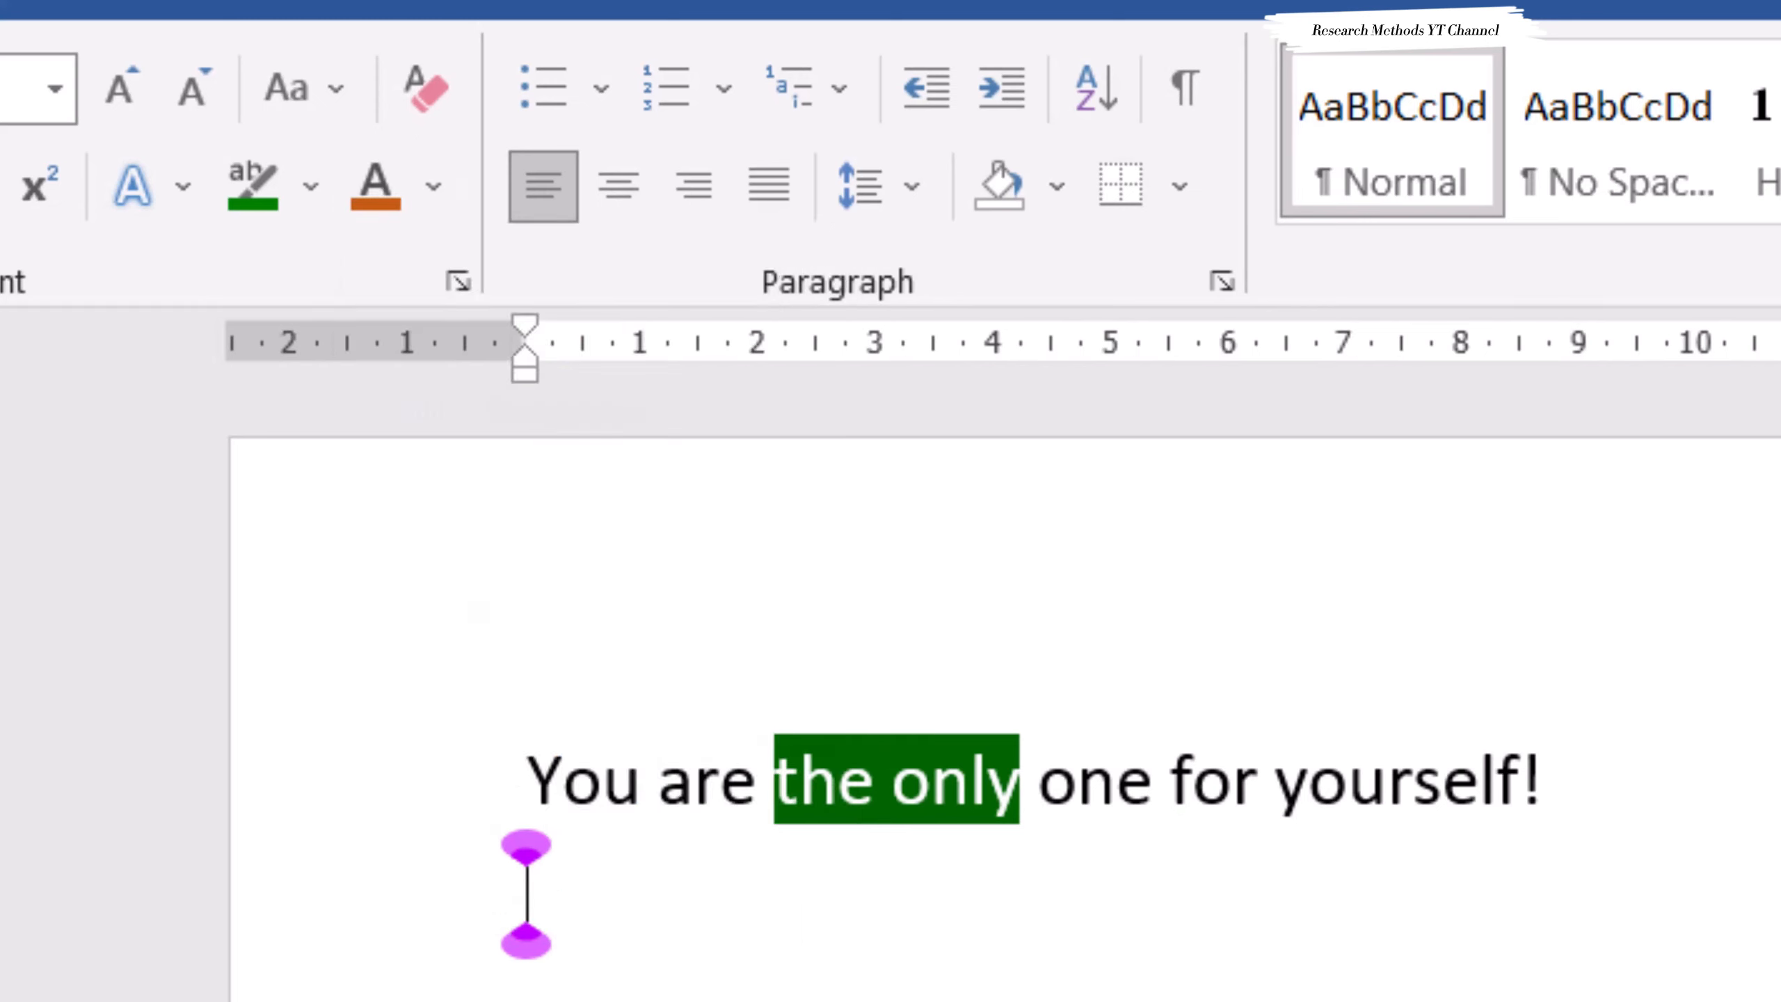
left_click(433, 186)
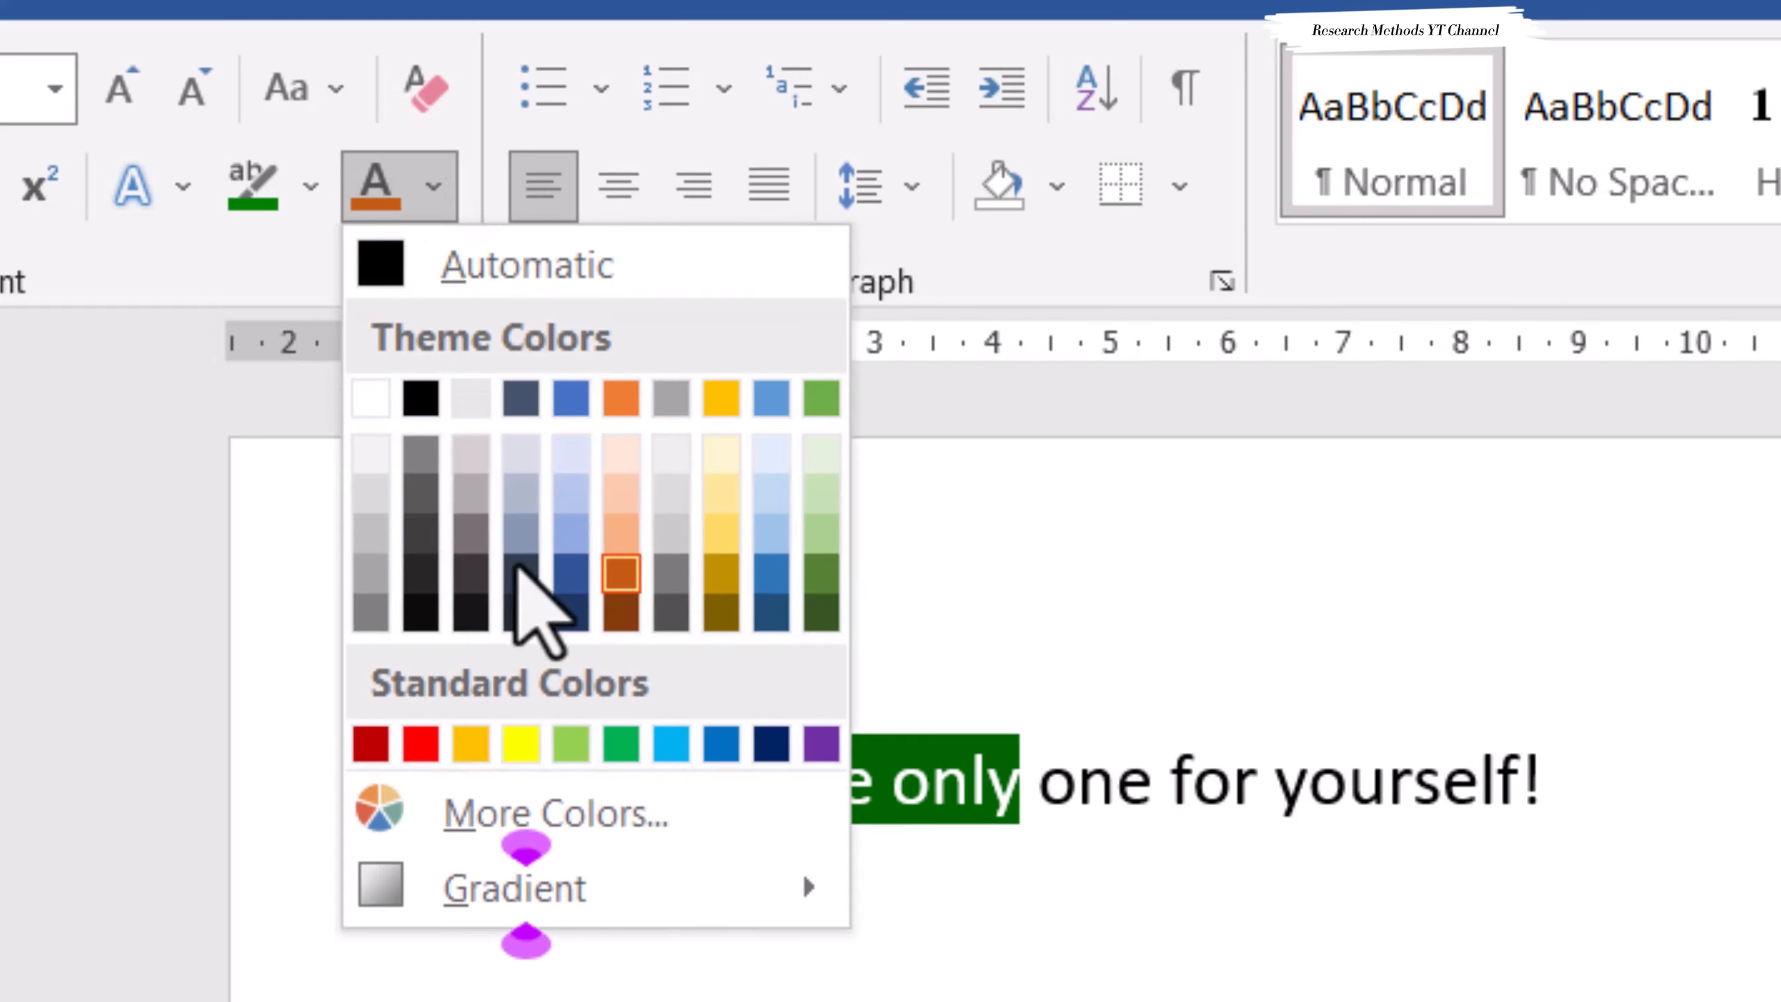
left_click(423, 746)
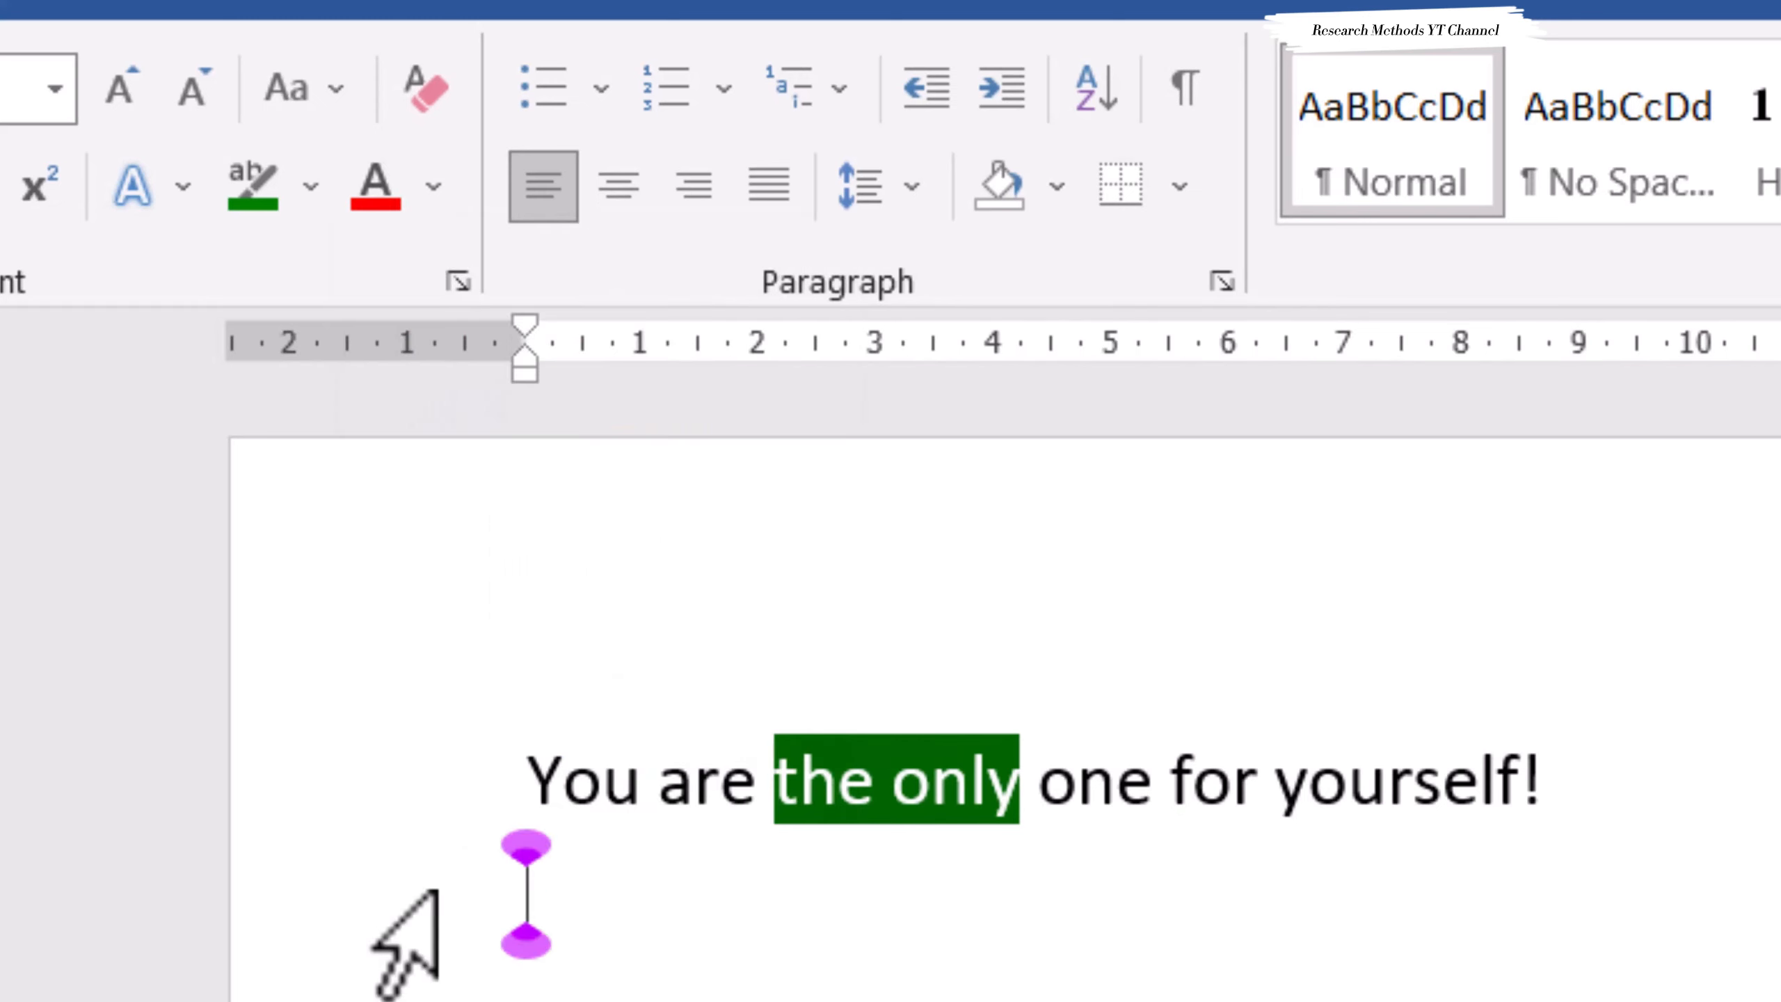
- Set the whole sentence's font color to the standard purple and deselect it
left_click(407, 789)
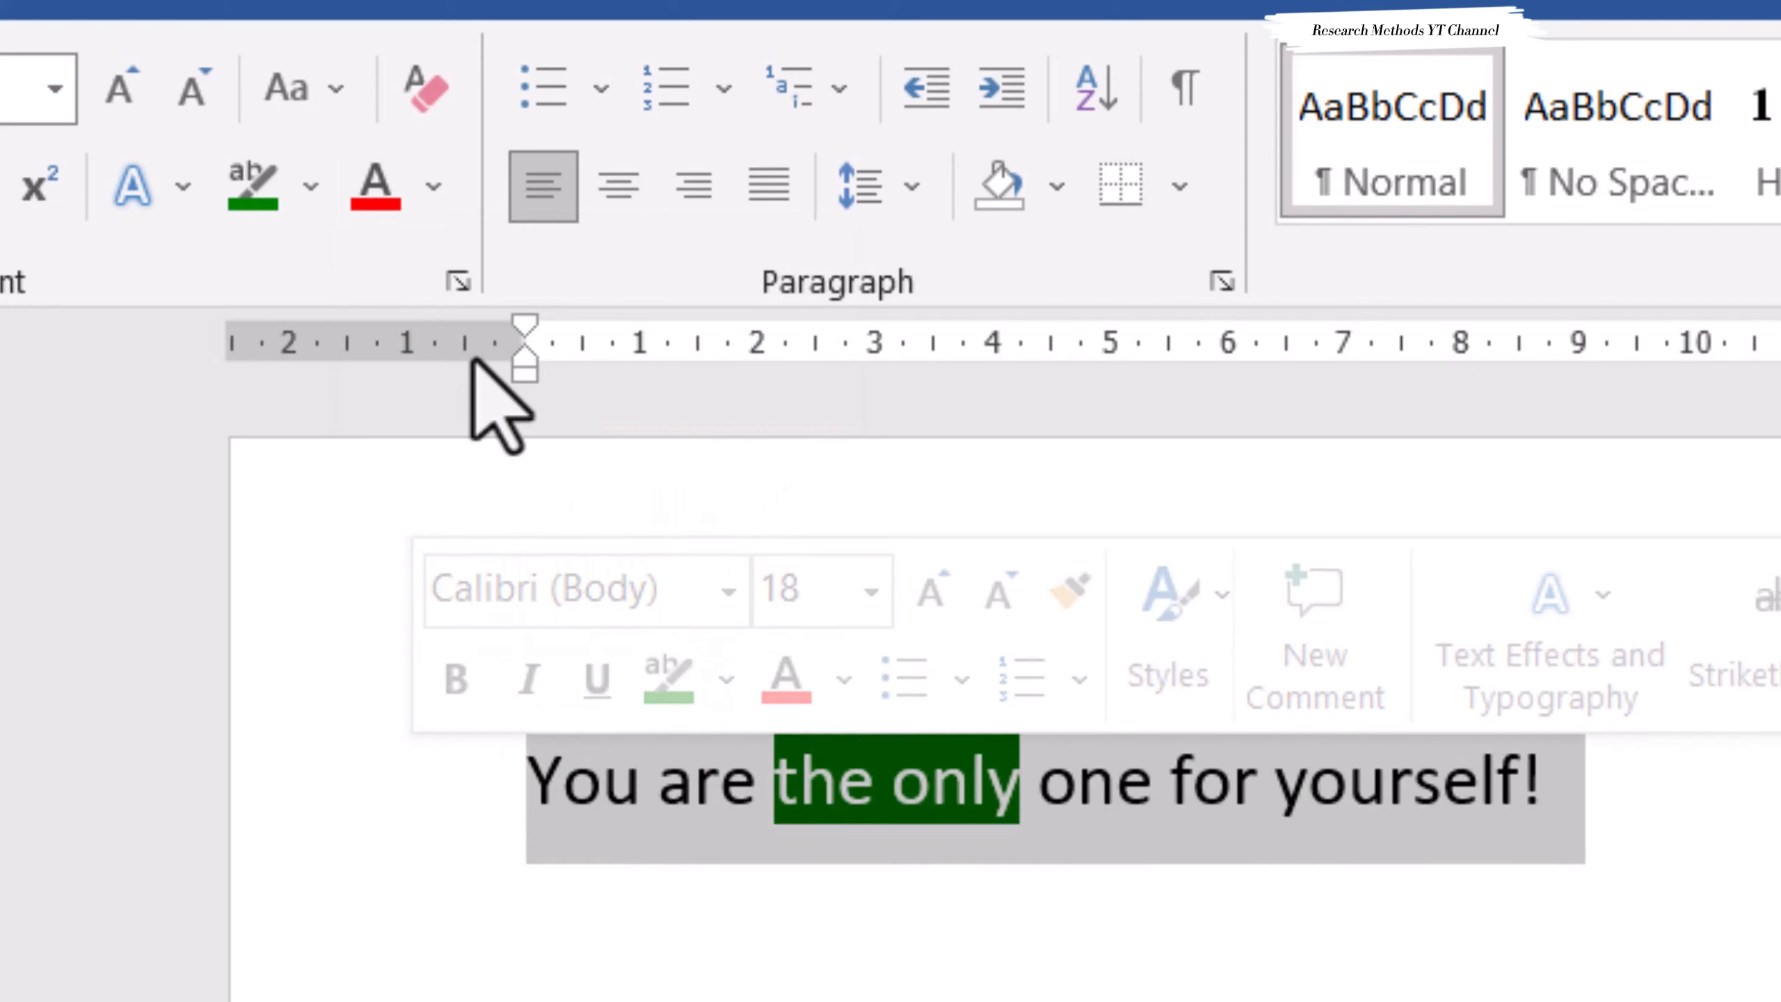
left_click(428, 191)
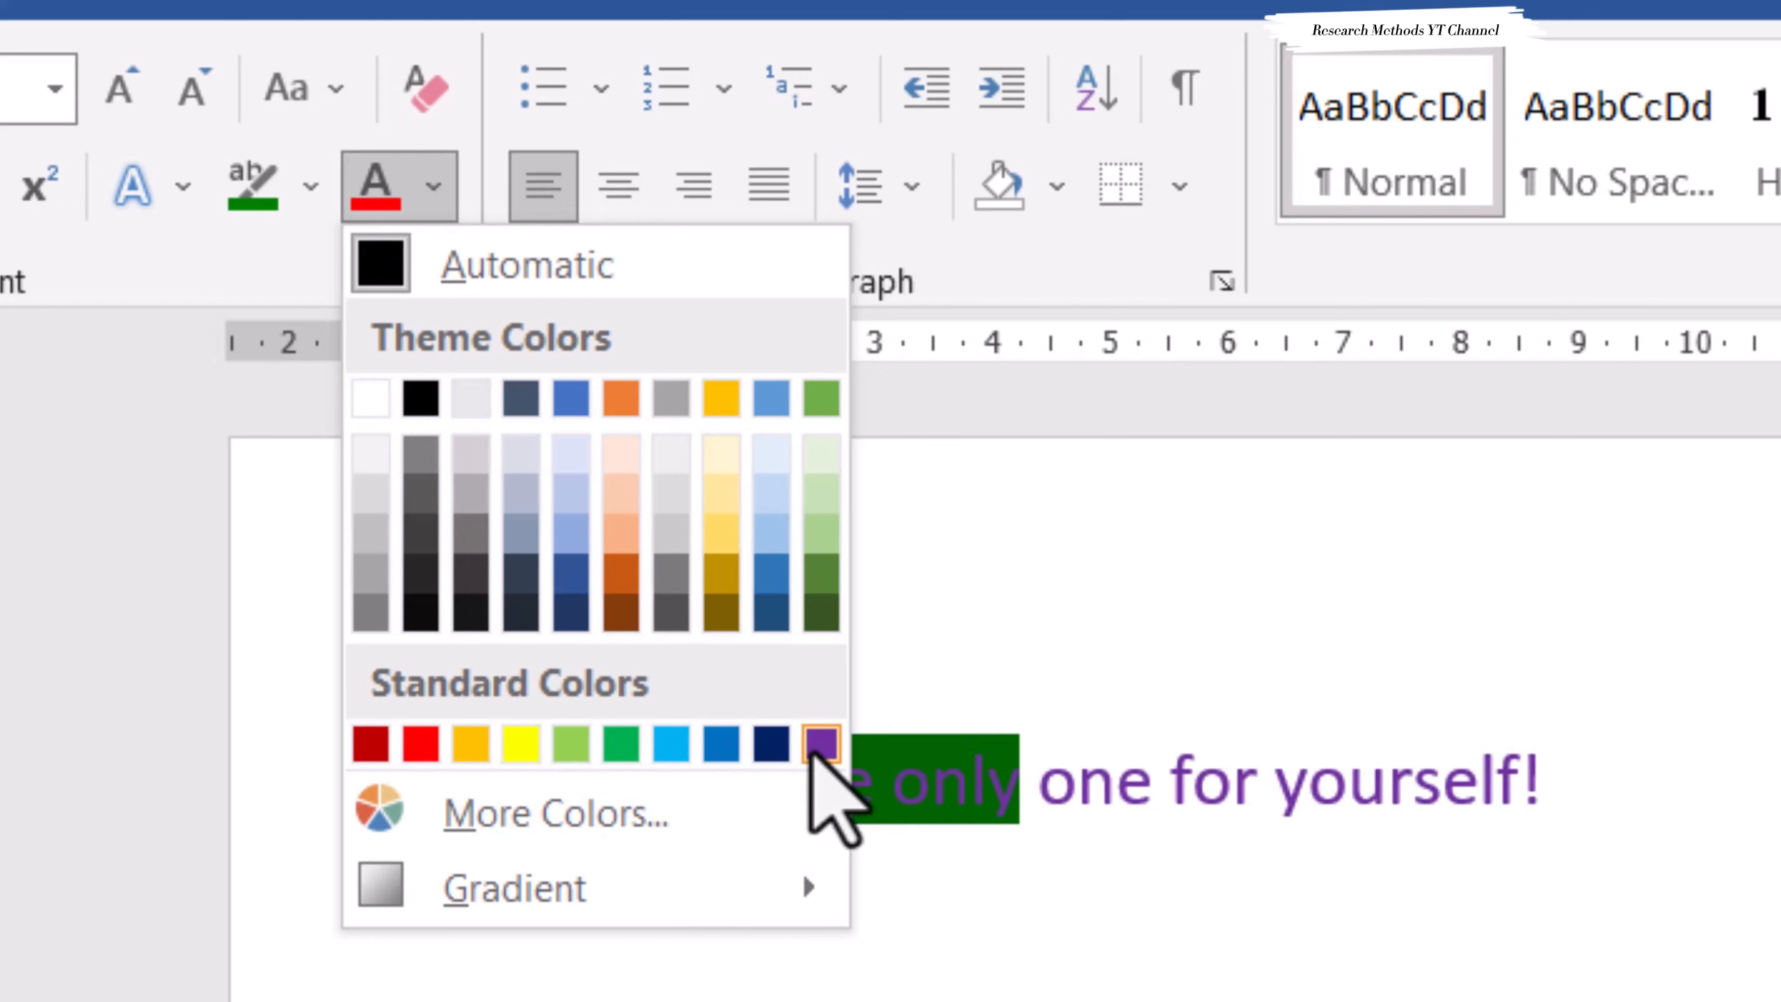
left_click(817, 749)
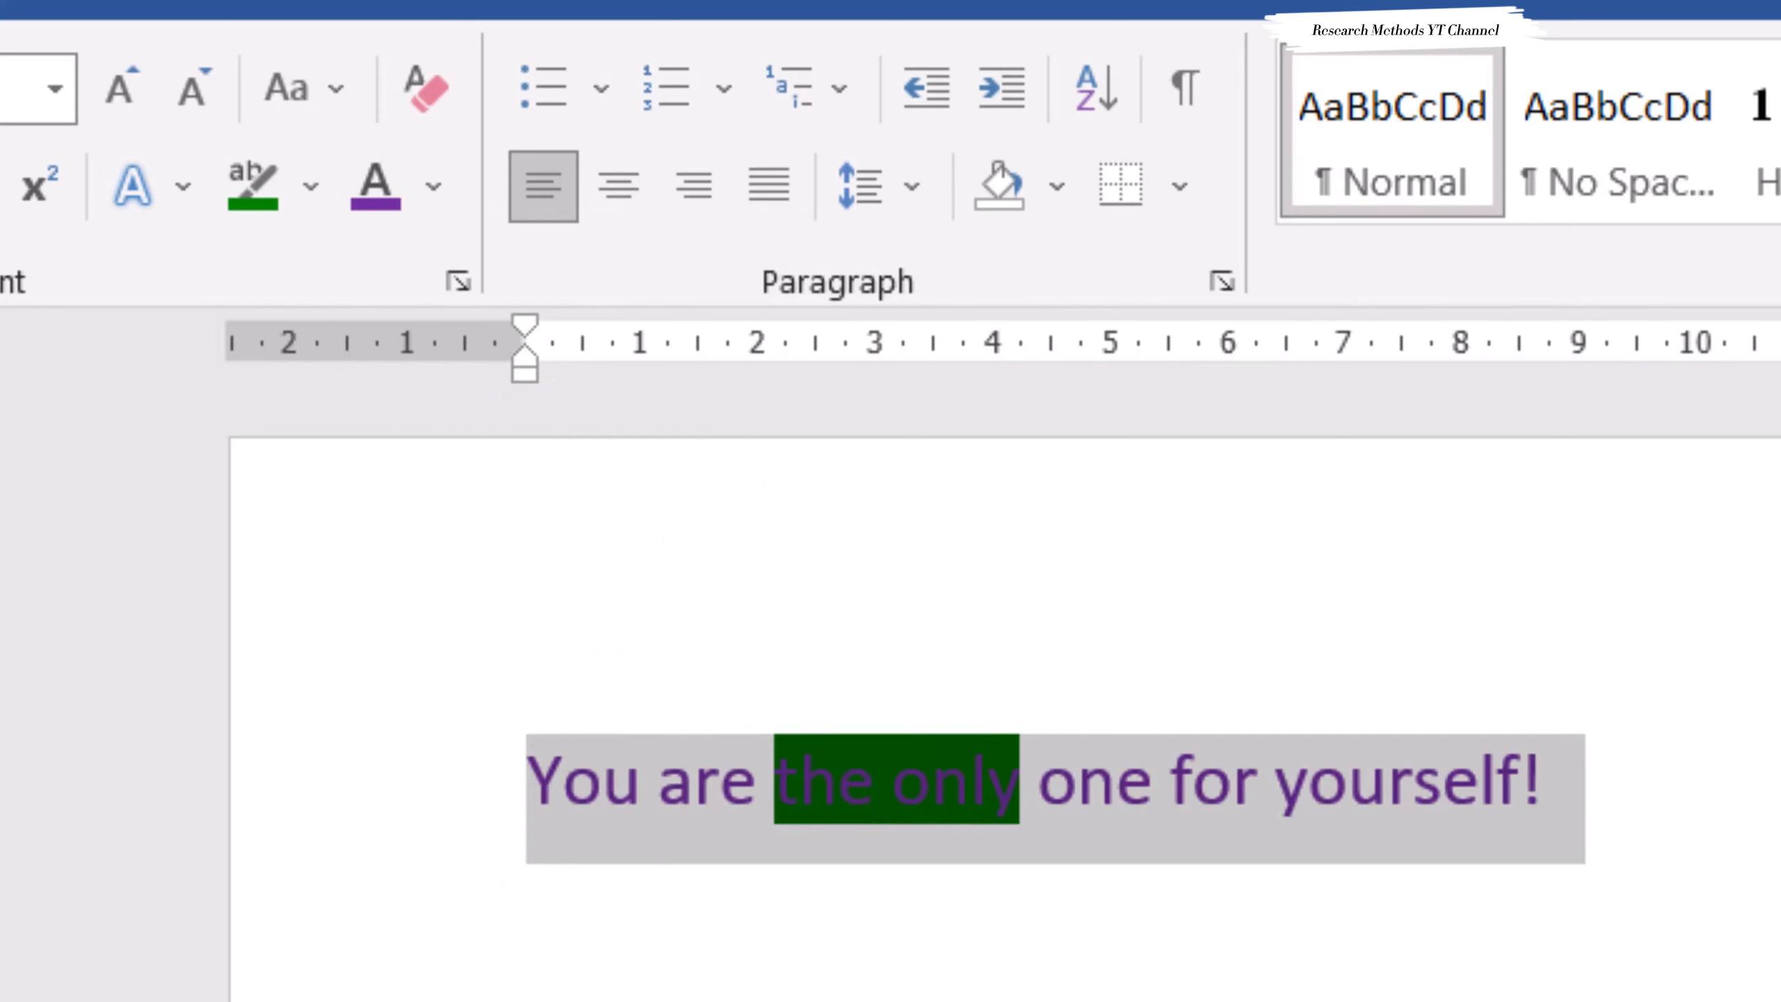
left_click(526, 894)
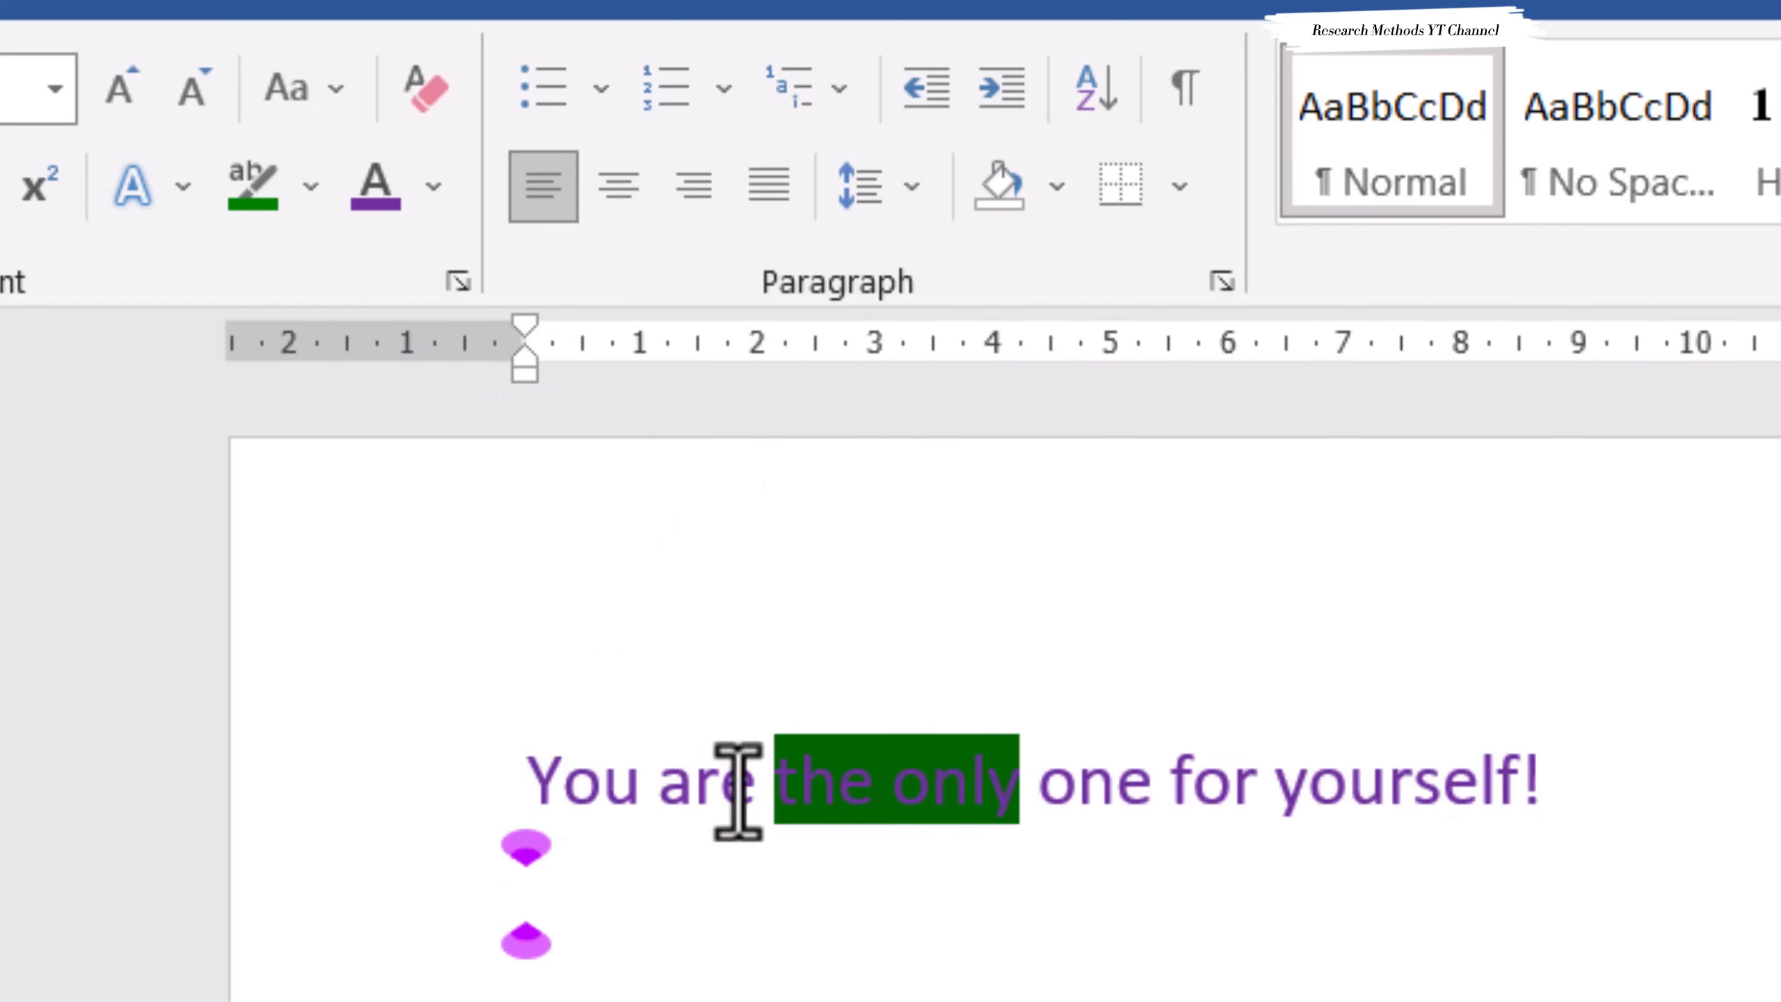
- Remove the dark green highlight from the words "the only"
left_click_drag(763, 777, 995, 778)
left_click(1031, 773)
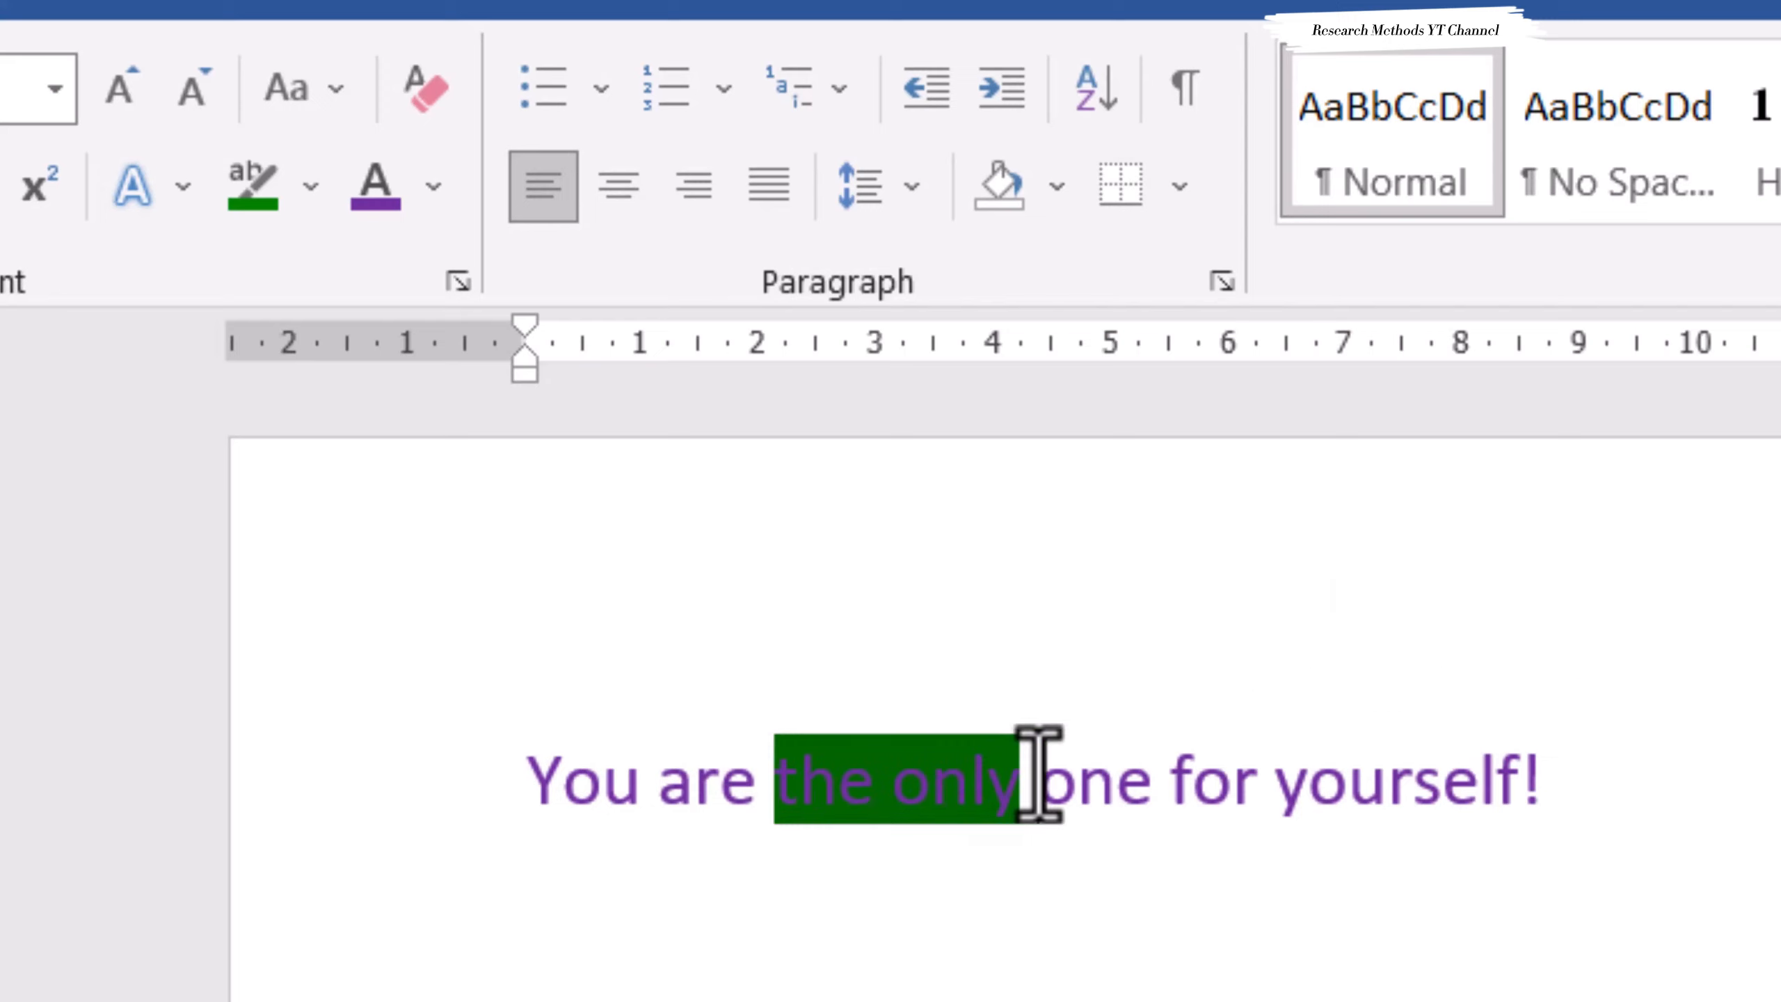
left_click_drag(1026, 772, 779, 752)
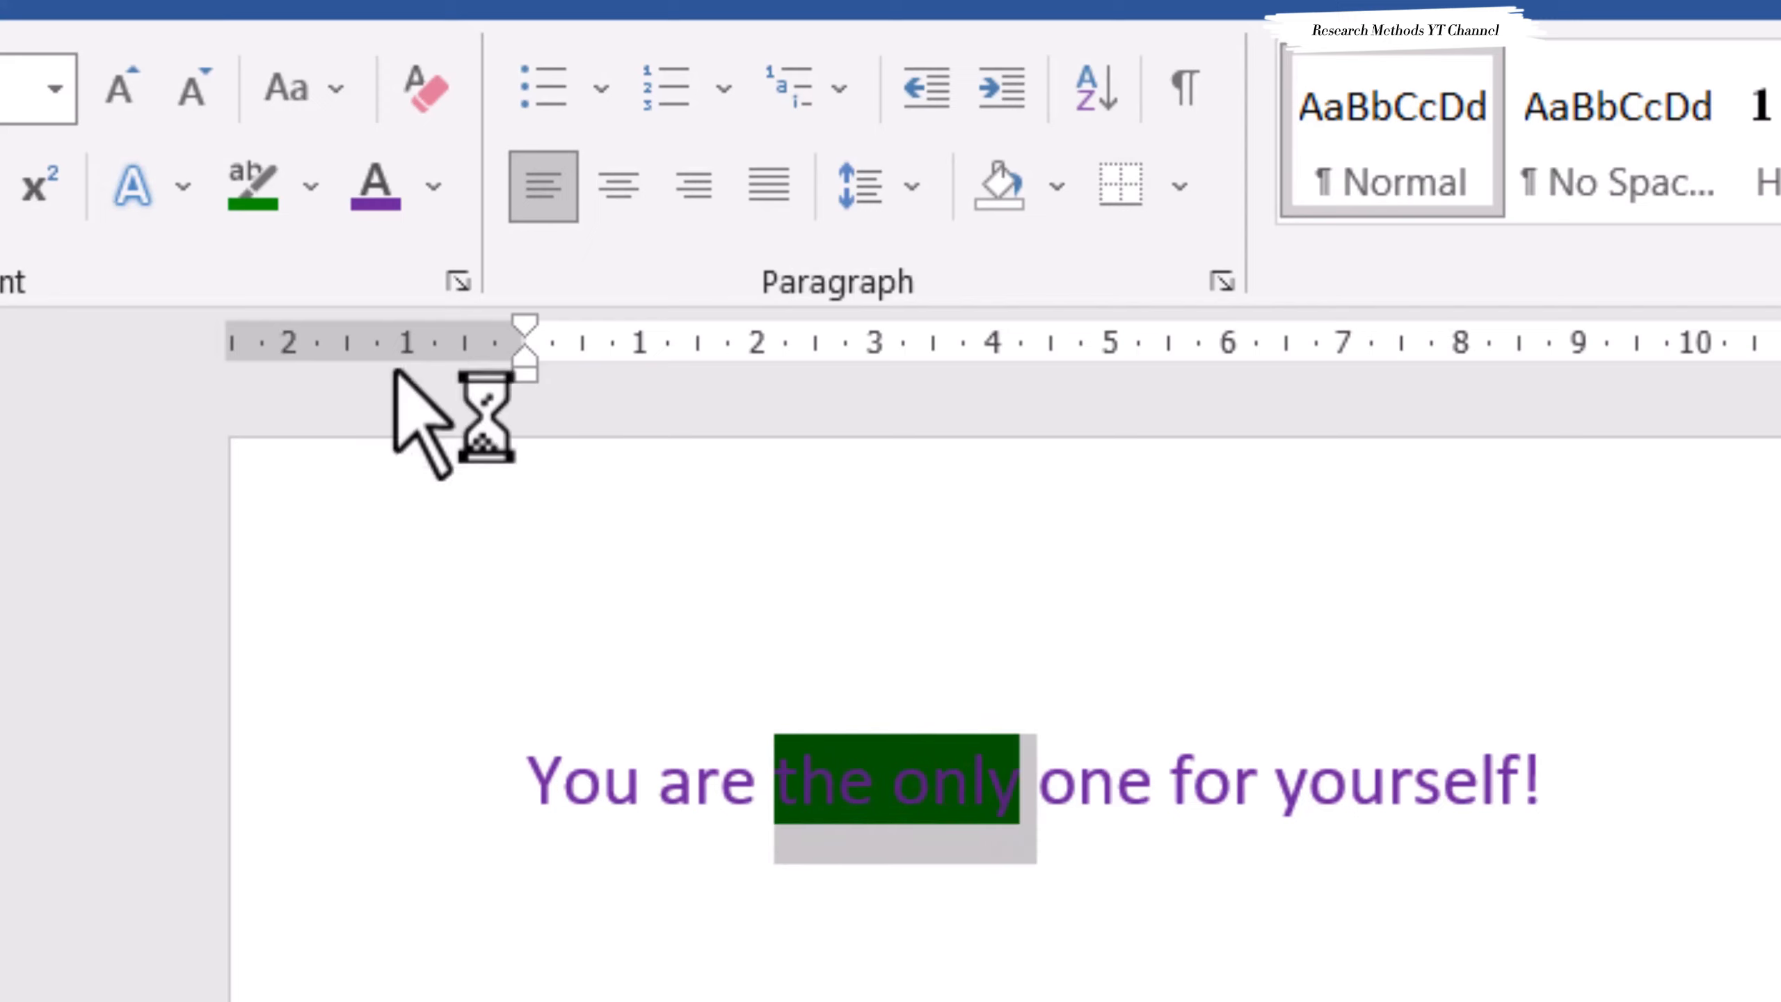
left_click(240, 171)
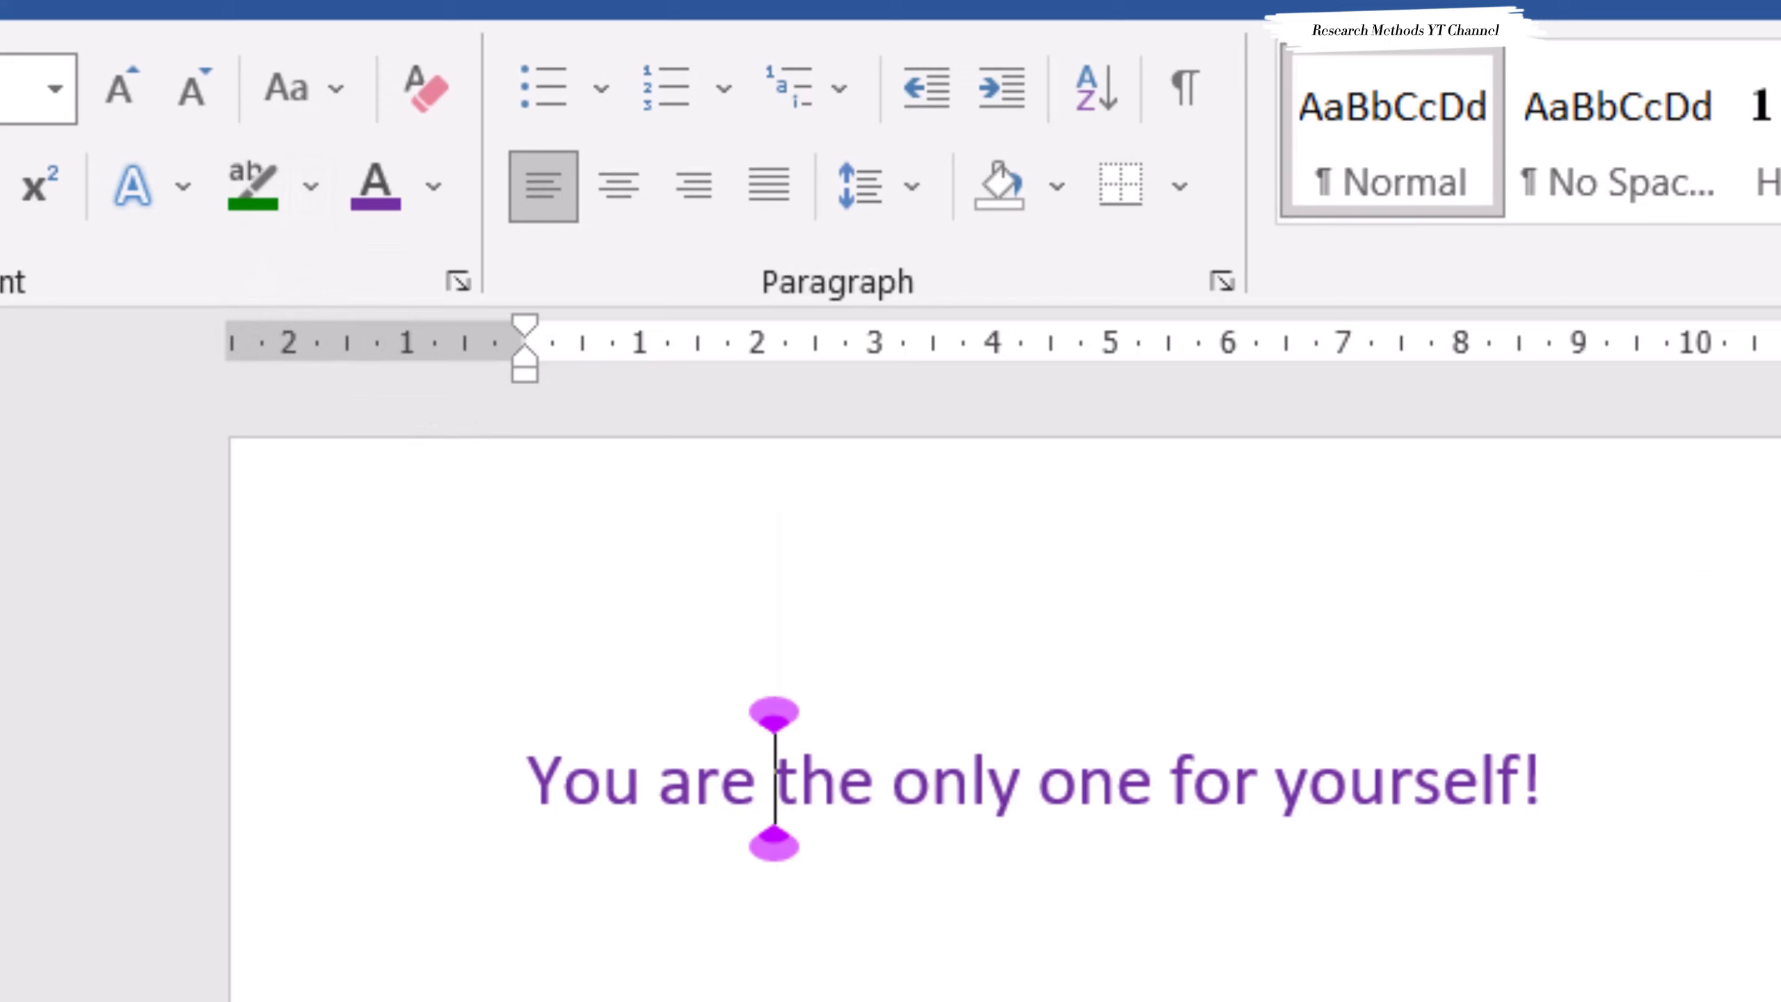
- Clear all formatting from the entire sentence and place the insertion point after its exclamation mark
left_click(270, 800)
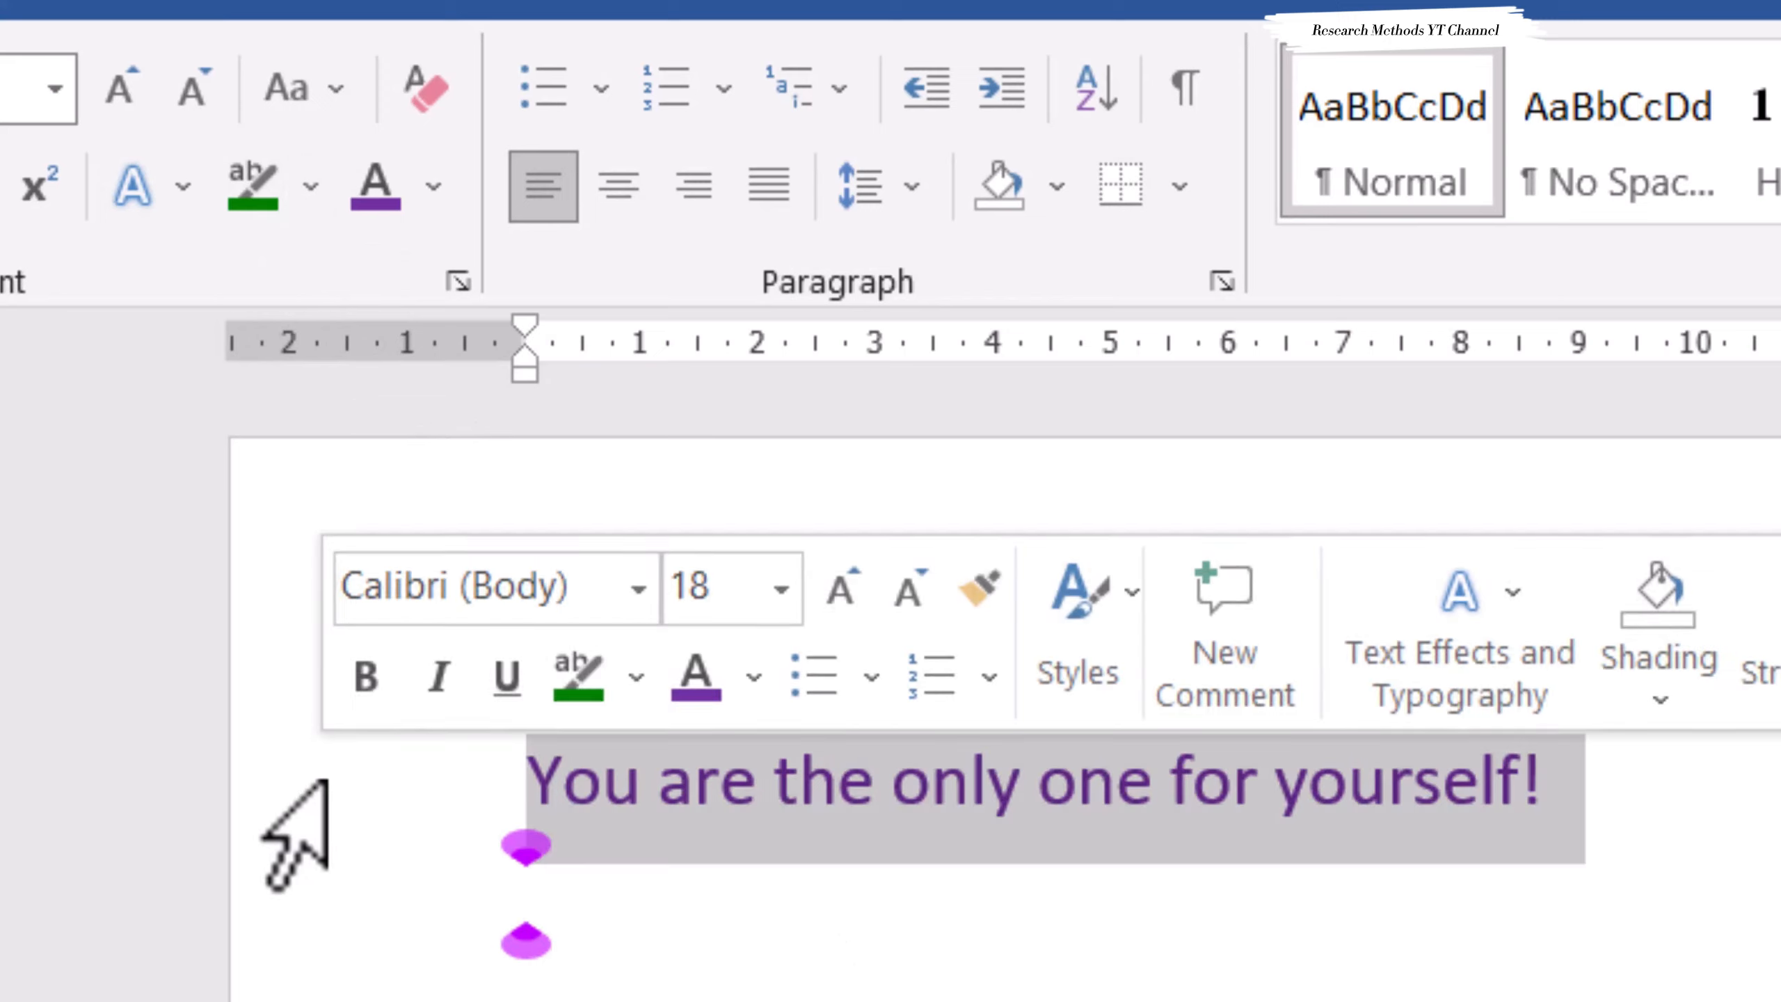
left_click(1611, 826)
left_click_drag(1599, 815, 487, 758)
left_click(1592, 827)
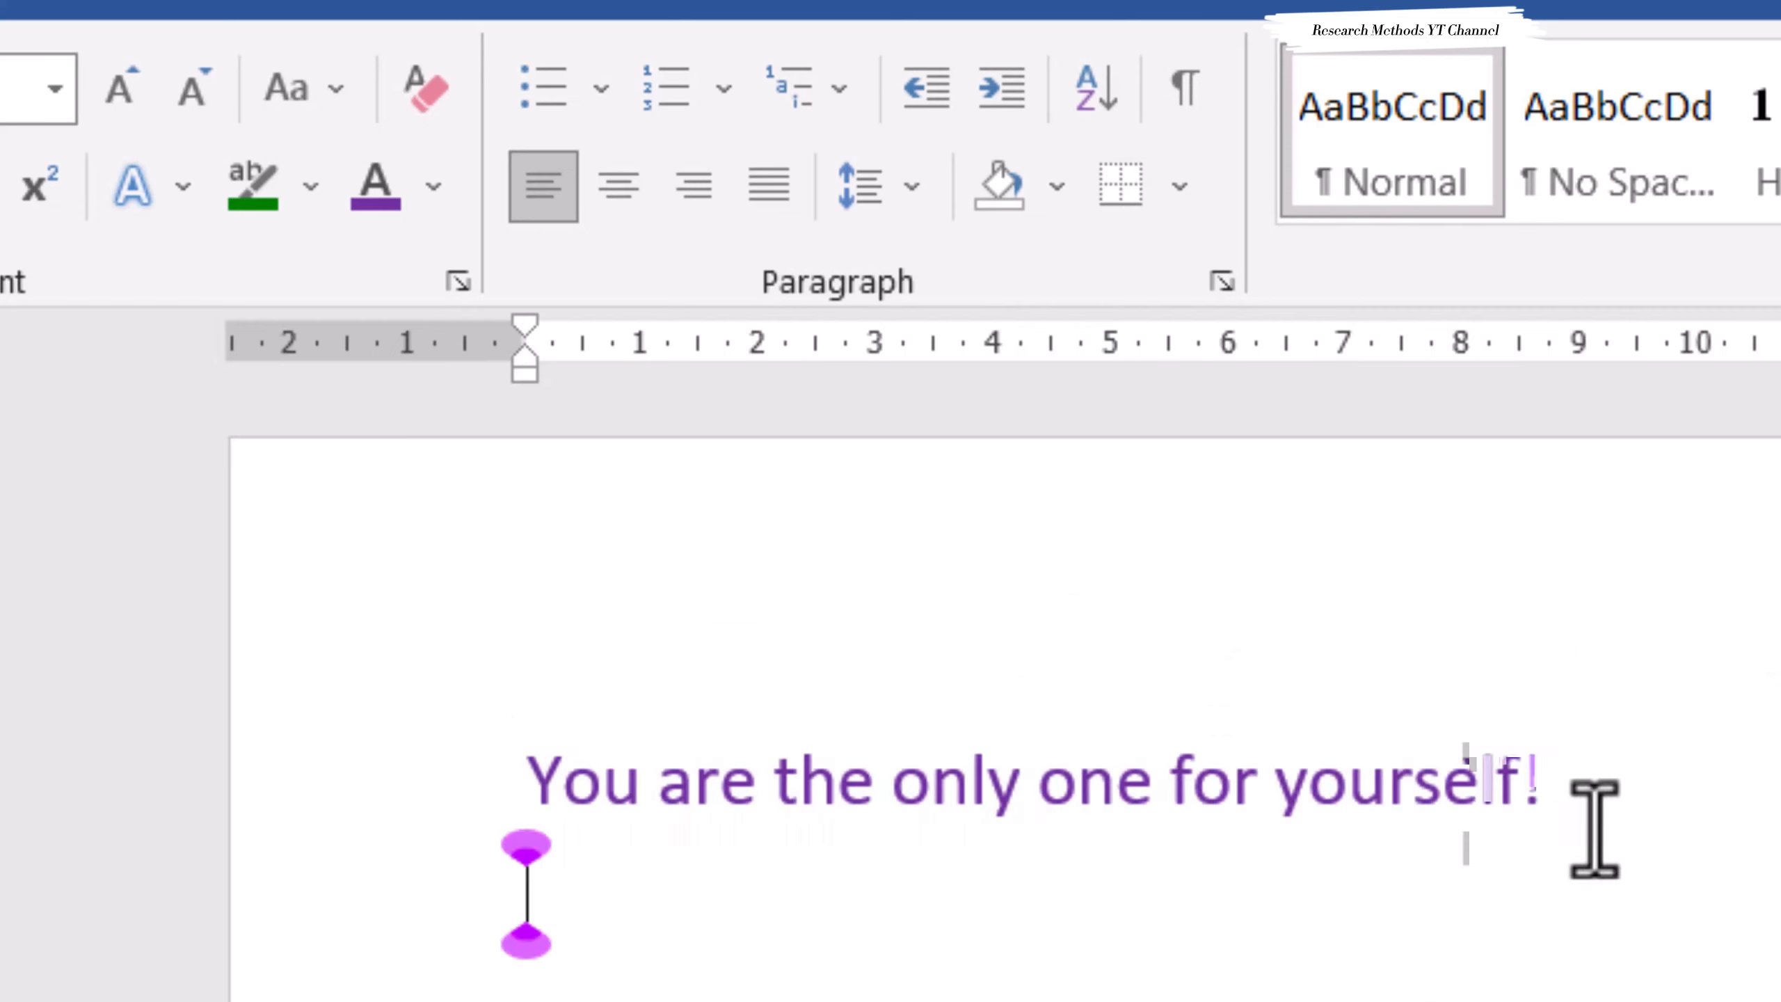
left_click_drag(1546, 832, 377, 728)
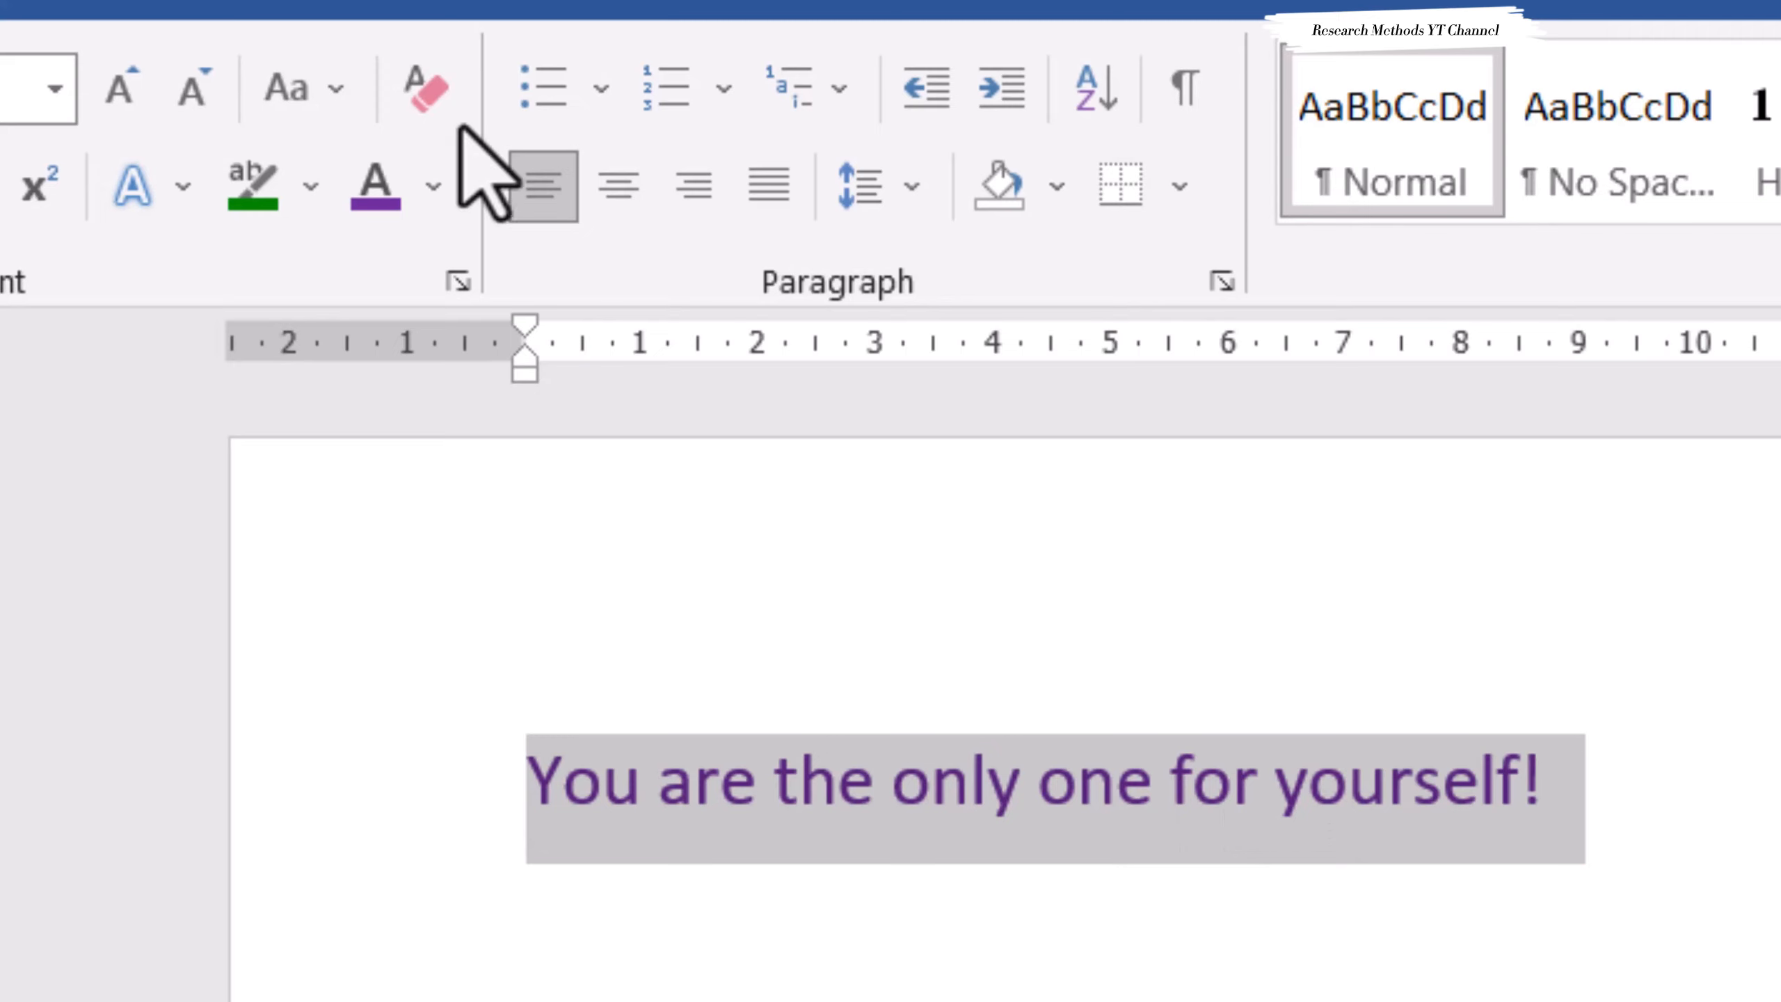
left_click(434, 83)
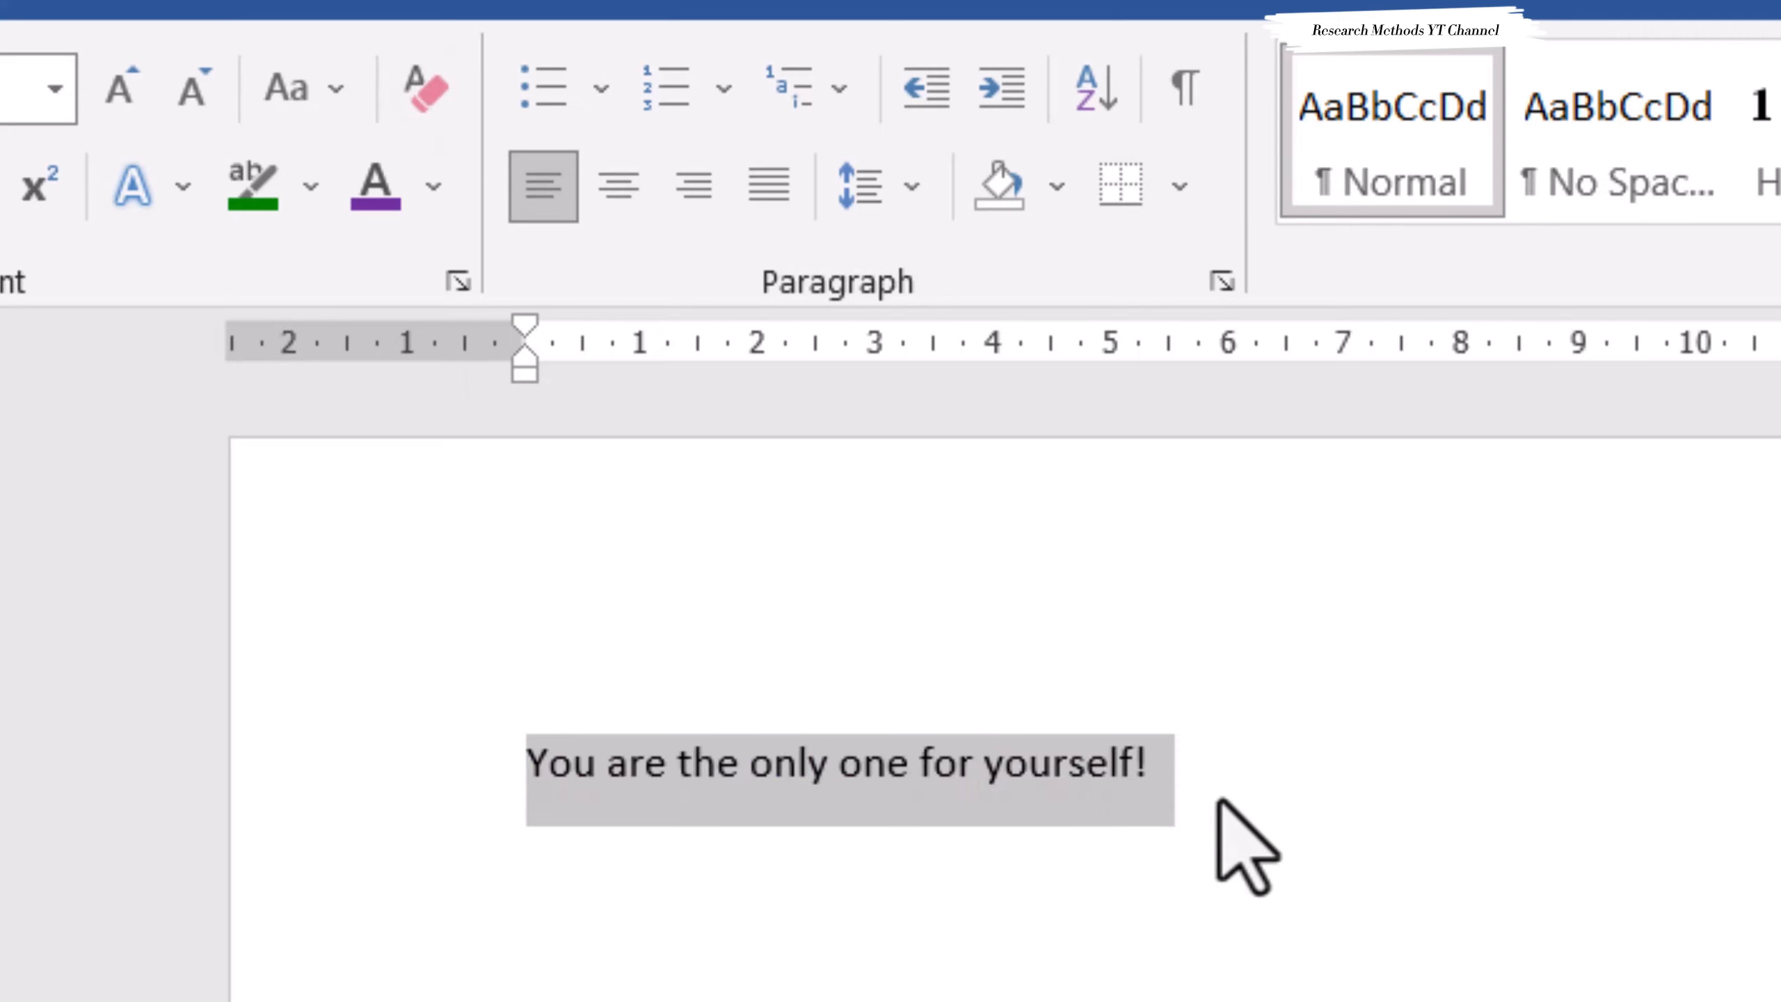
left_click(1149, 761)
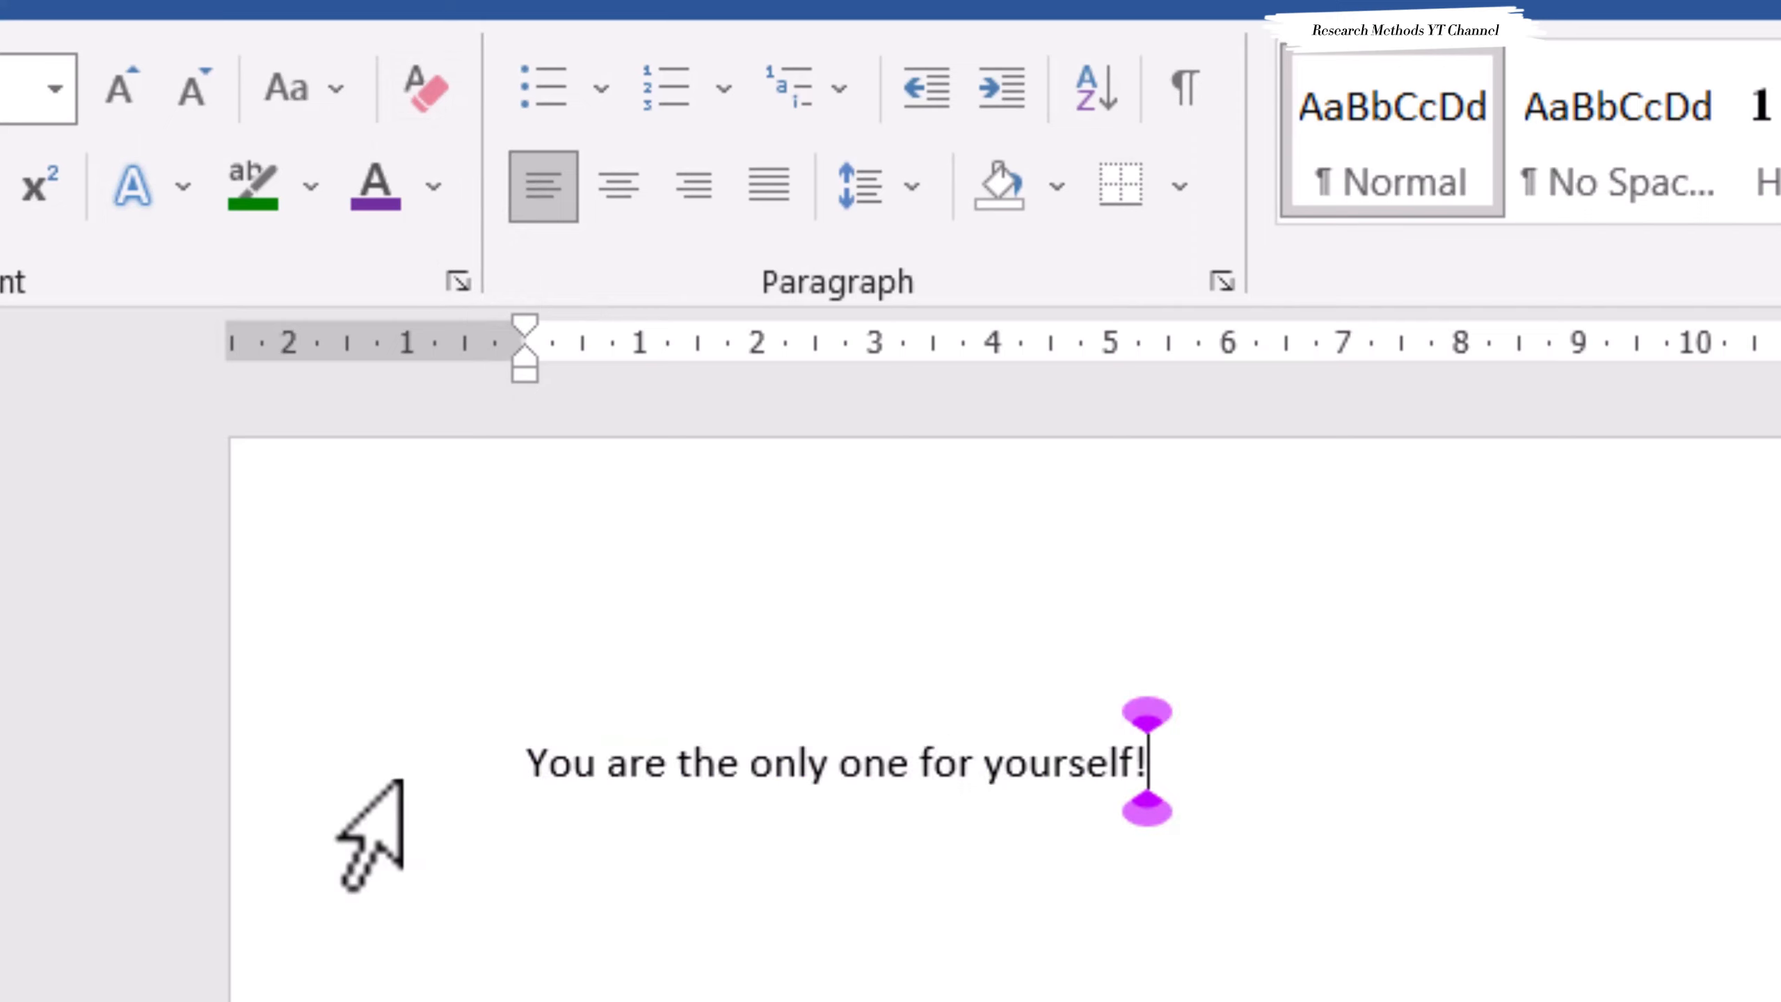